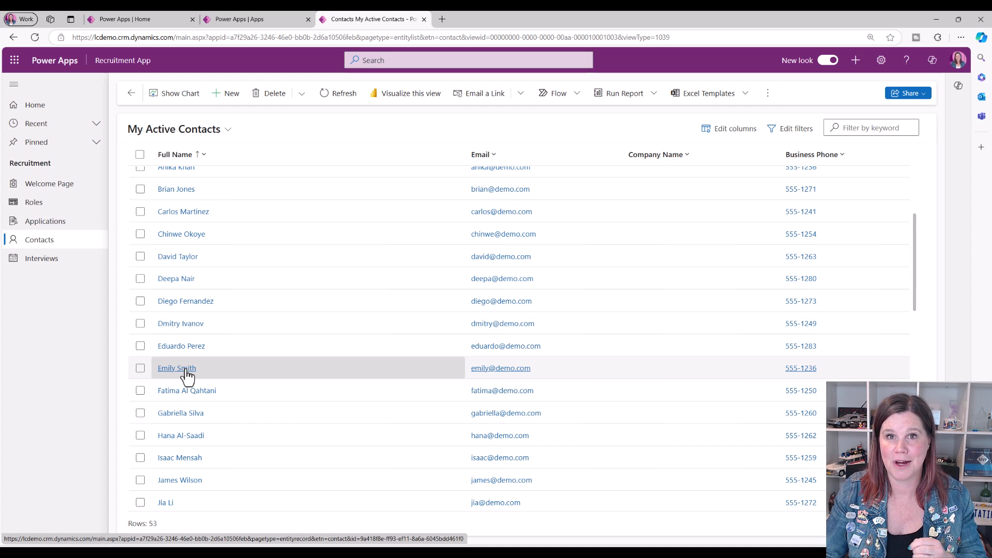
# Step: Open a contact record from My Active Contacts, and open the Recruitment solution in the Power Apps maker portal
pyautogui.click(177, 368)
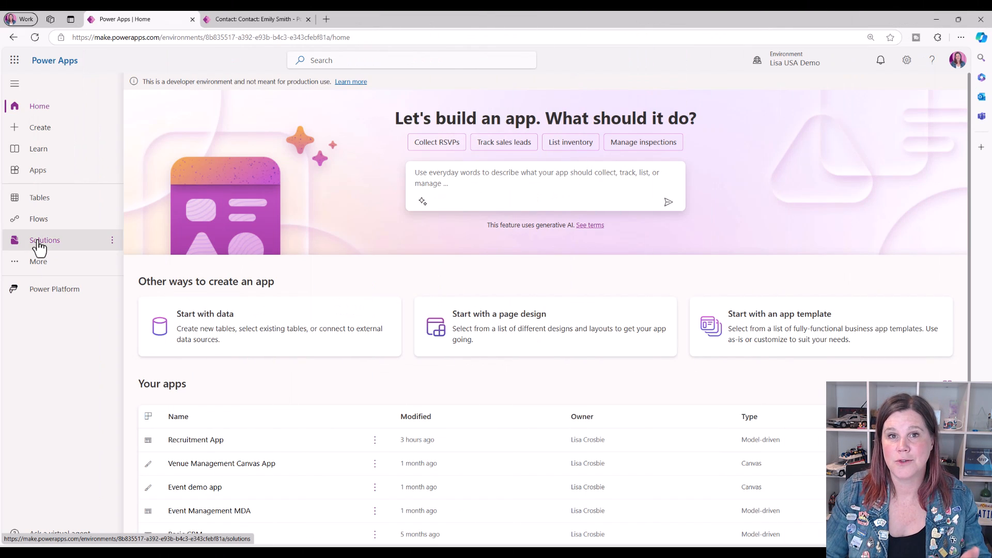
pyautogui.click(38, 242)
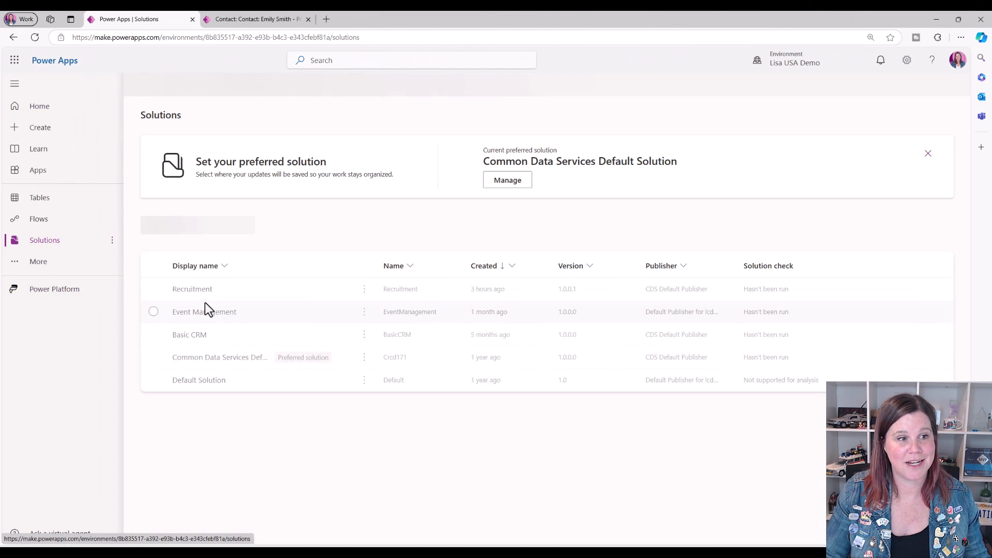
pyautogui.click(194, 291)
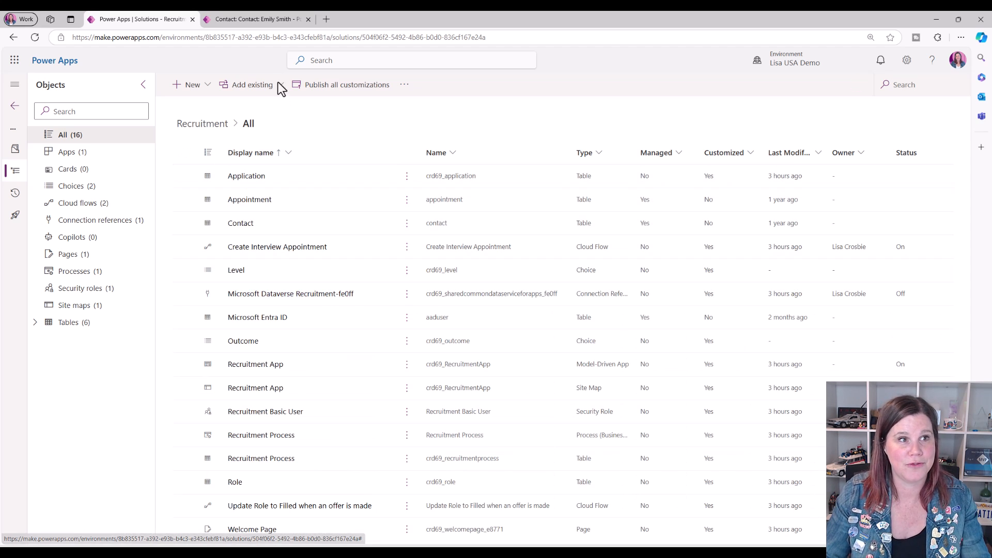
# Step: Review the contact record's Summary and Details pages and the list of forms available for it
pyautogui.click(243, 22)
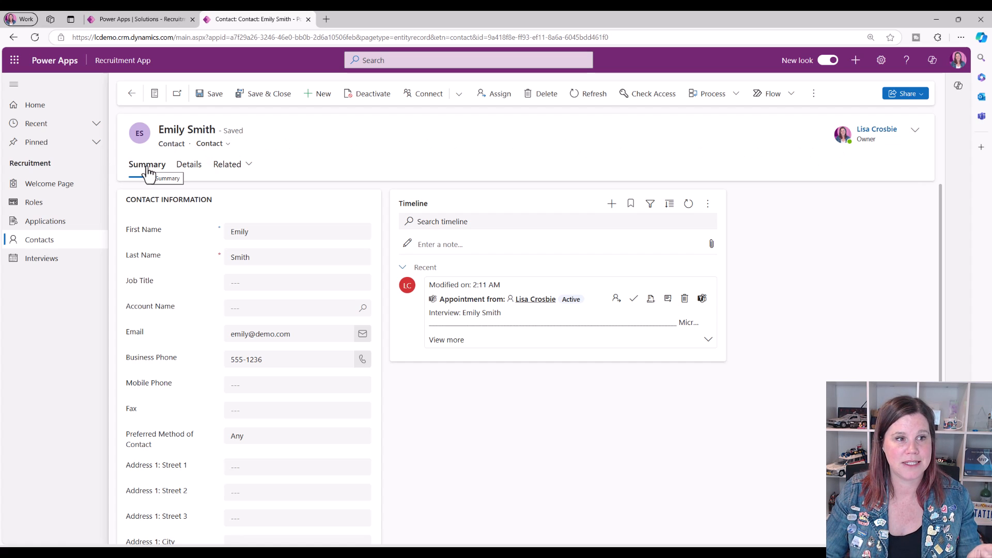
pyautogui.click(193, 170)
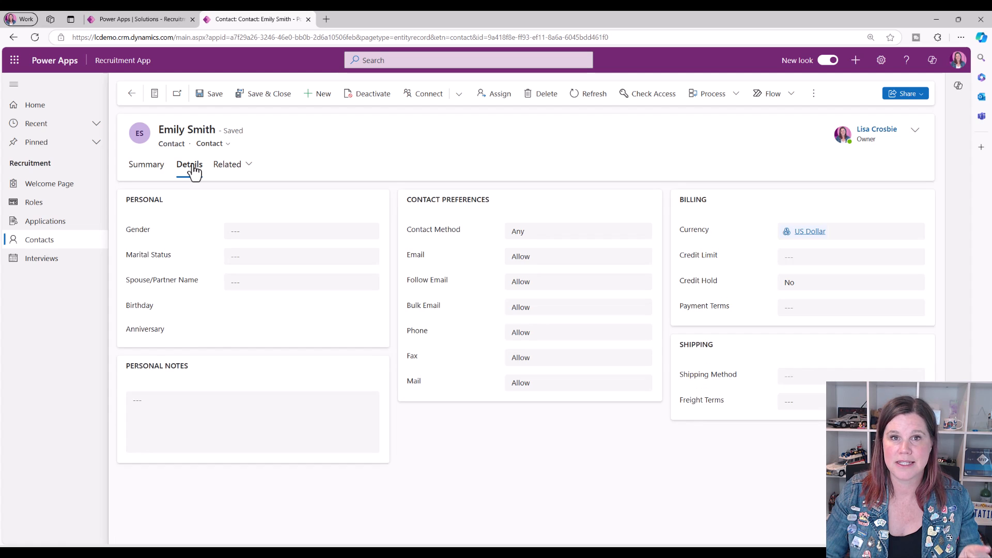
pyautogui.click(135, 171)
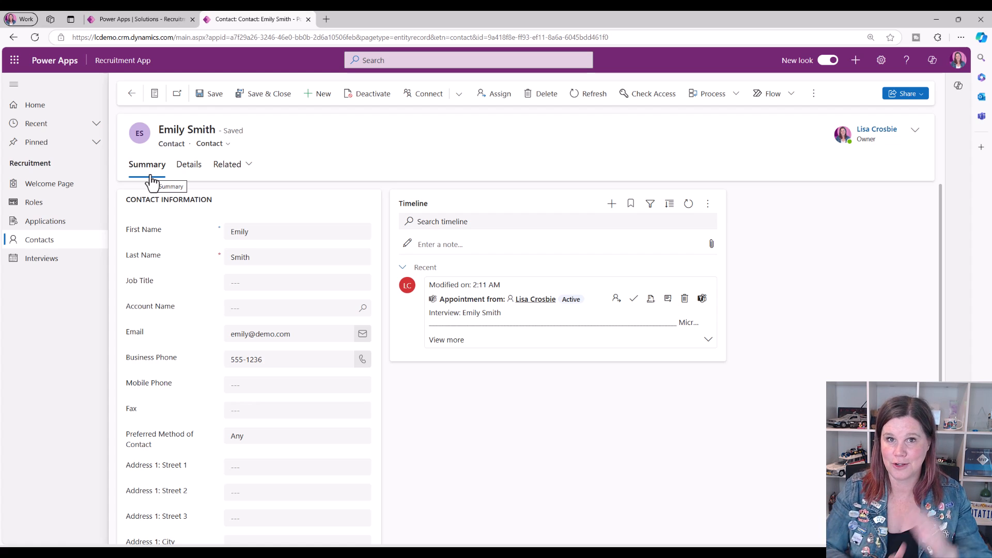
pyautogui.click(188, 165)
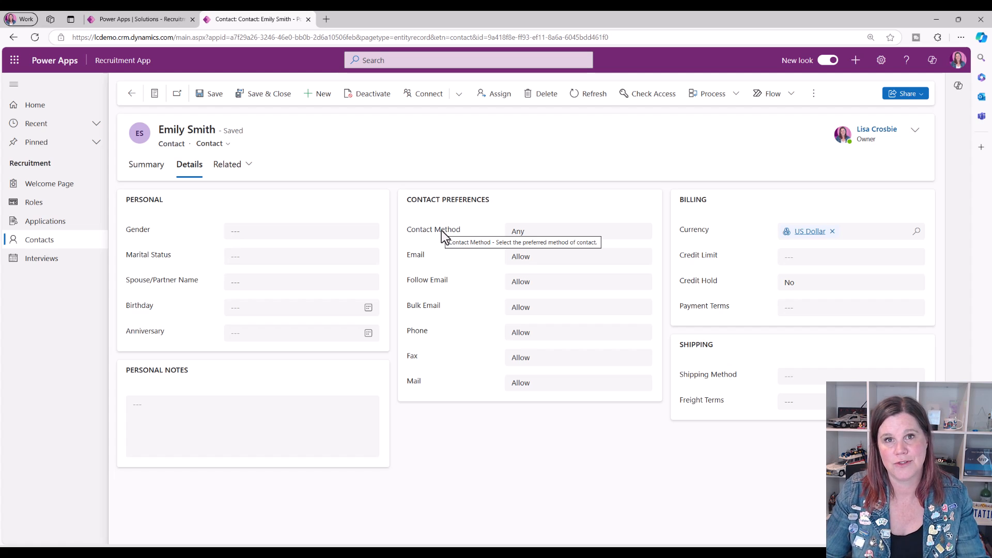
pyautogui.click(148, 170)
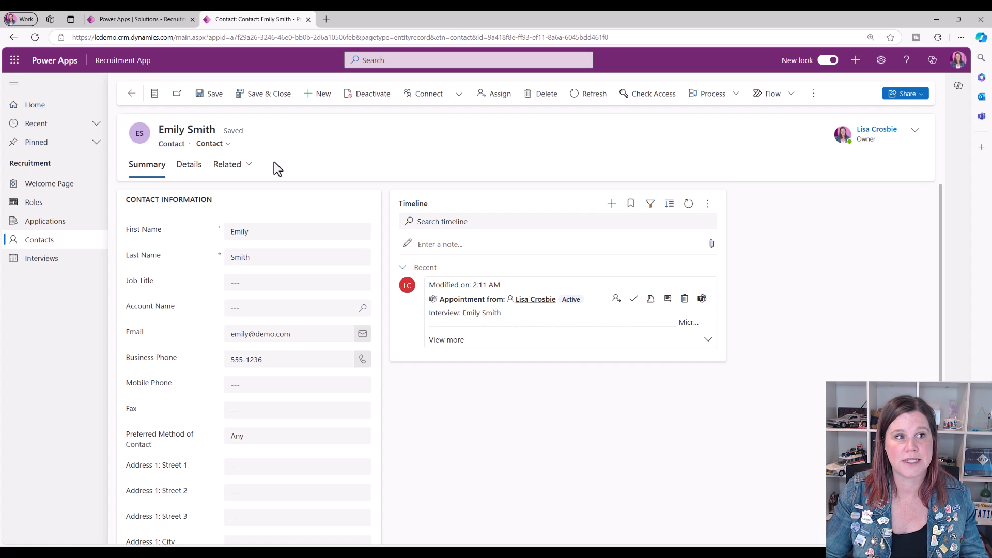
pyautogui.click(227, 146)
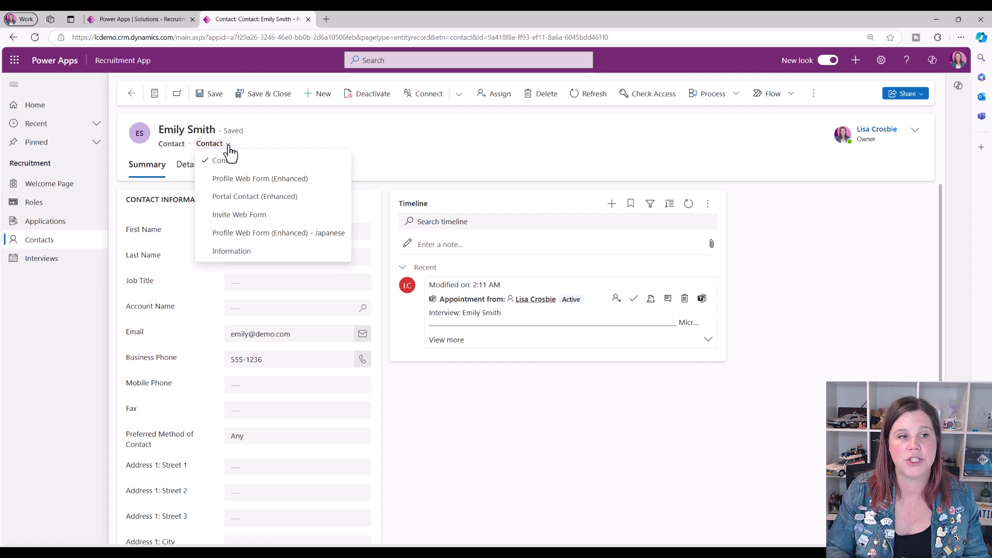
pyautogui.click(407, 154)
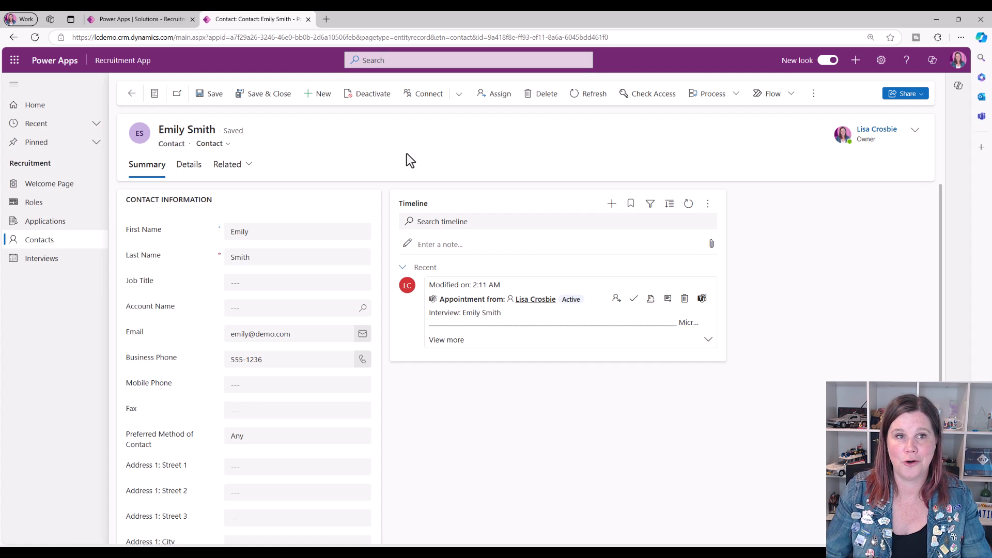
# Step: Open the list of forms for the Contact table in the Recruitment solution
pyautogui.click(144, 23)
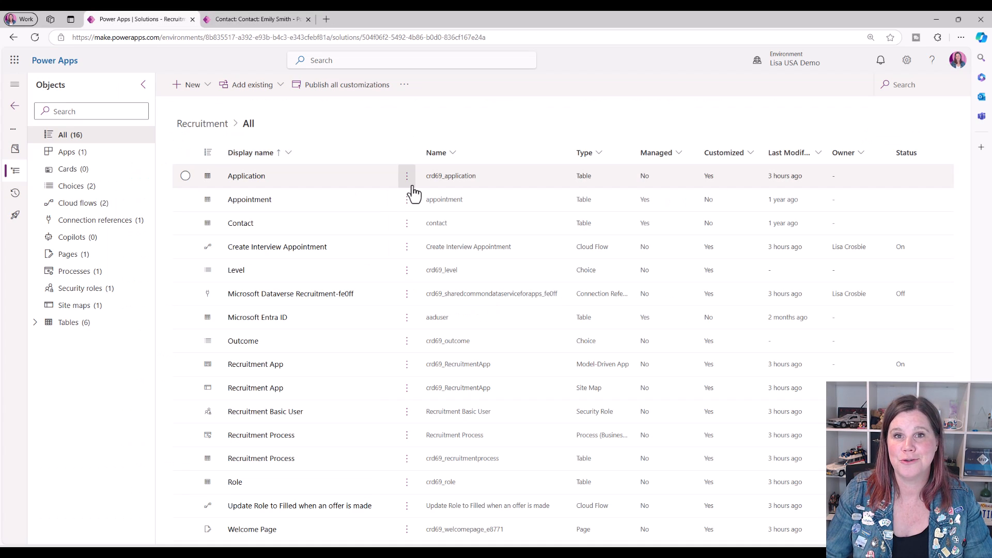
pyautogui.click(57, 324)
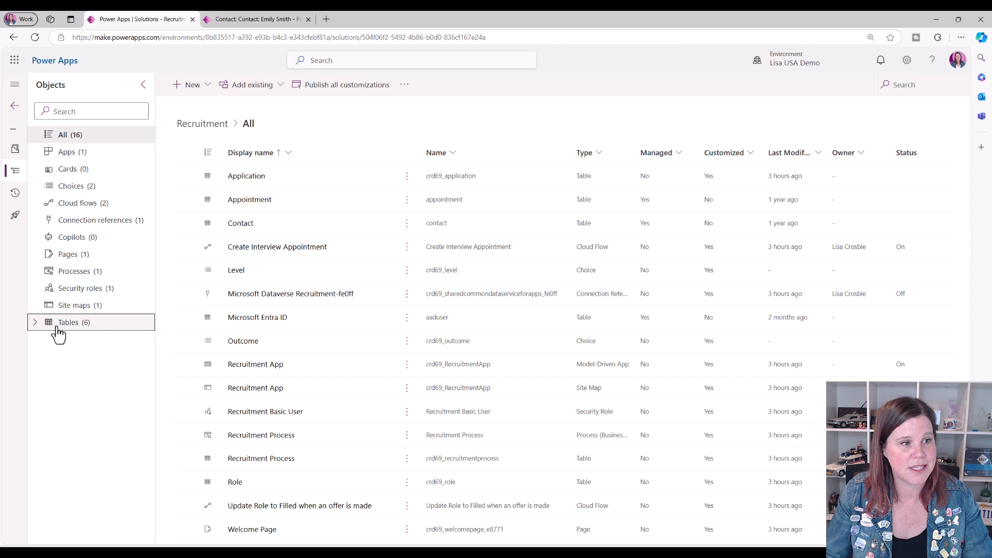
pyautogui.click(239, 223)
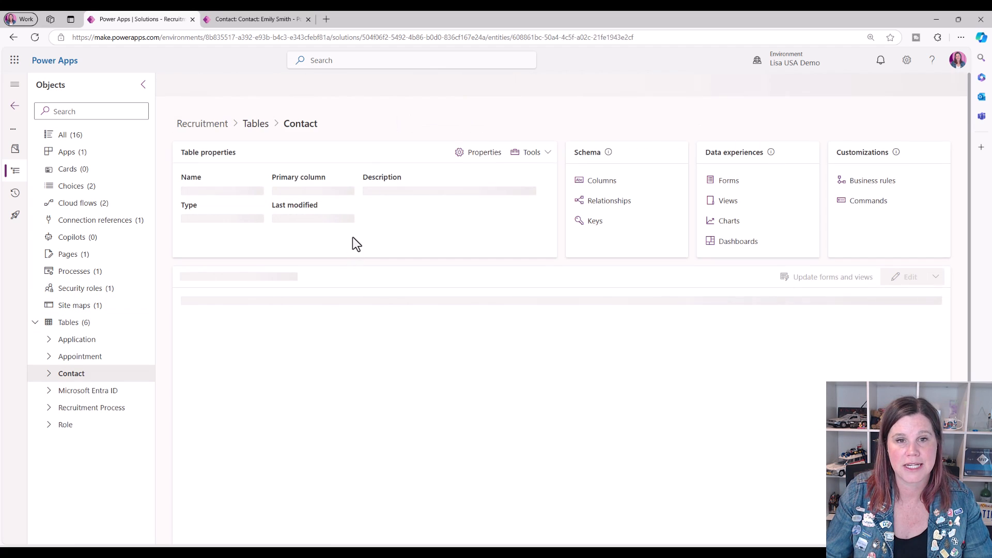
pyautogui.click(728, 181)
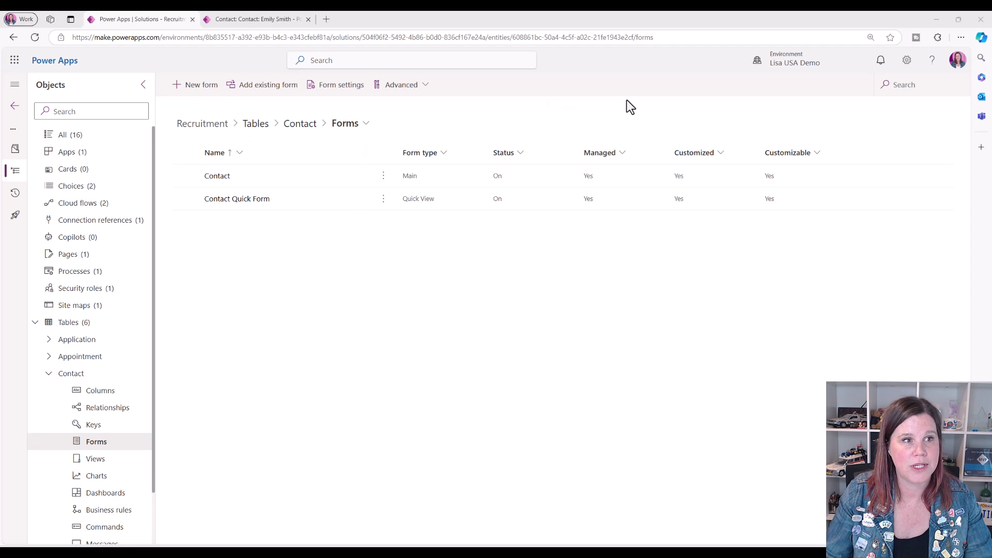
# Step: Create a new main form named Contact Form for Recruitment for the Contact table
pyautogui.click(206, 86)
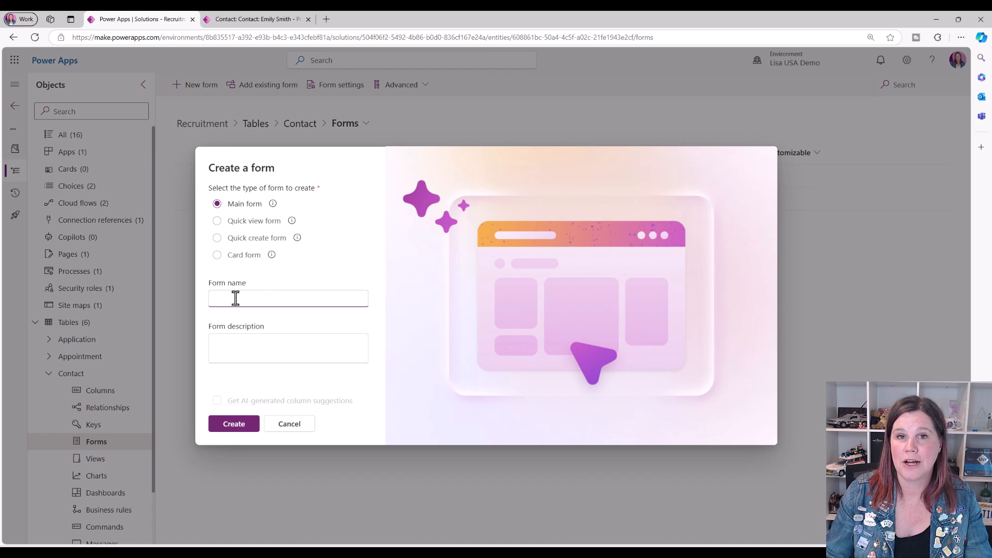
pyautogui.write('Contact')
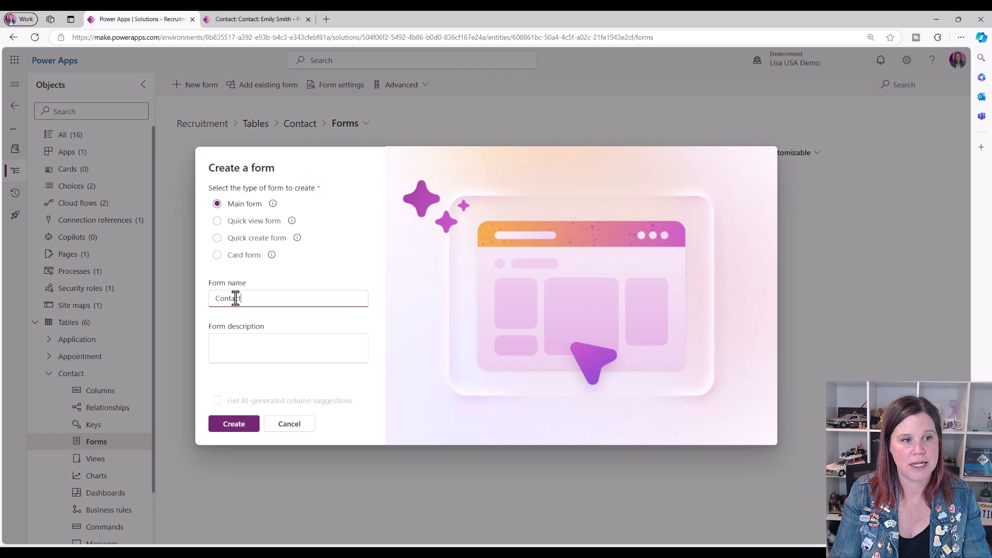
pyautogui.write(' Form for Rec')
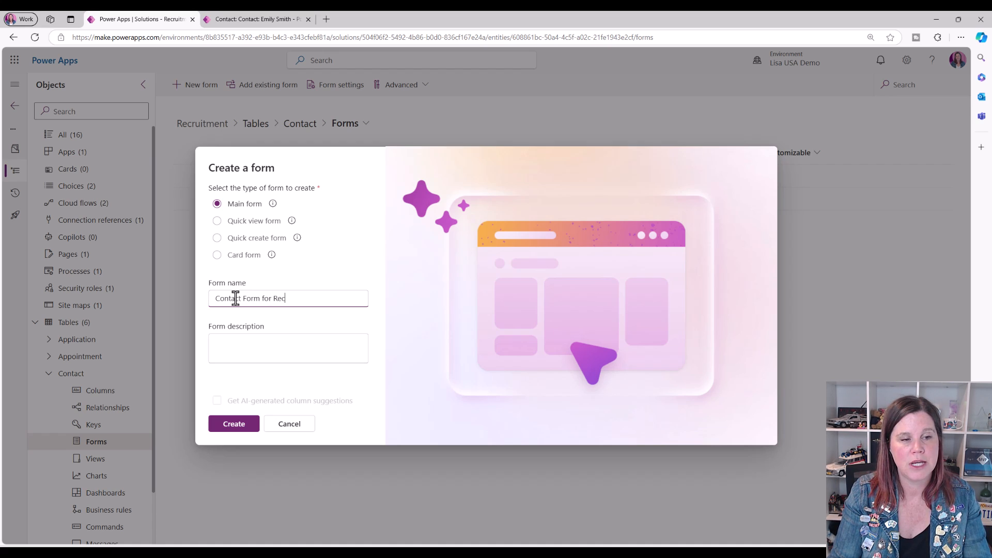
pyautogui.write('ruitment')
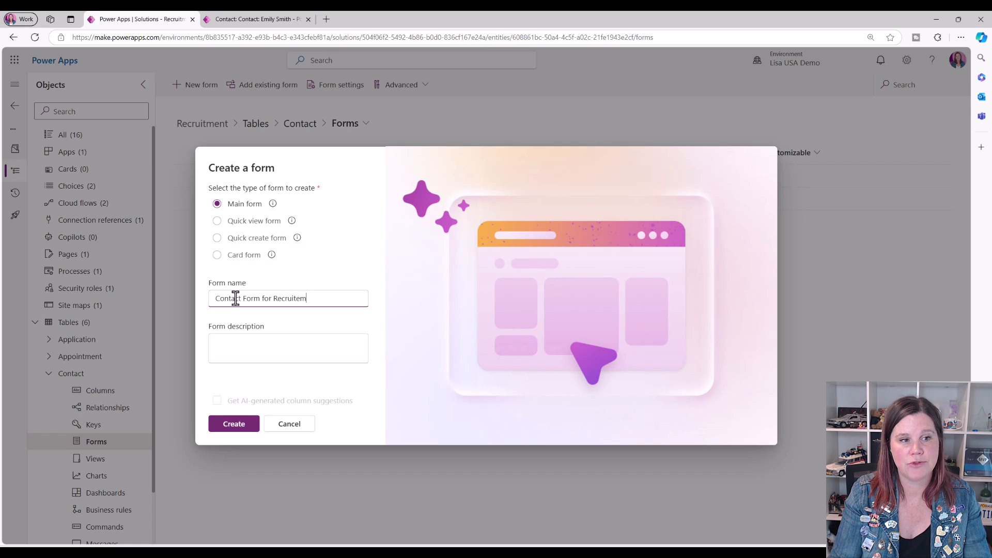
pyautogui.click(238, 424)
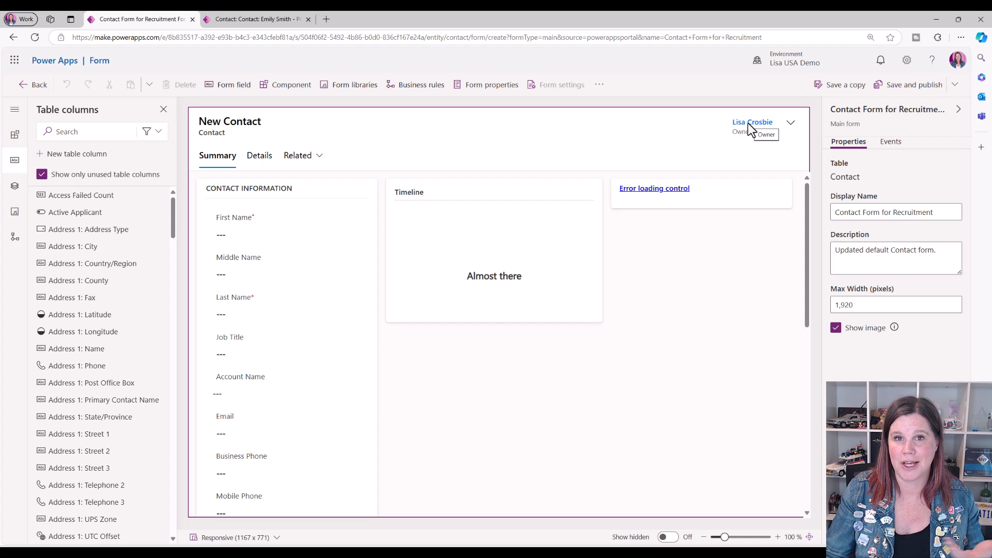
# Step: Compare the new form with the live contact record and inspect the properties of its Details, Summary and CONTACT INFORMATION elements
pyautogui.click(282, 19)
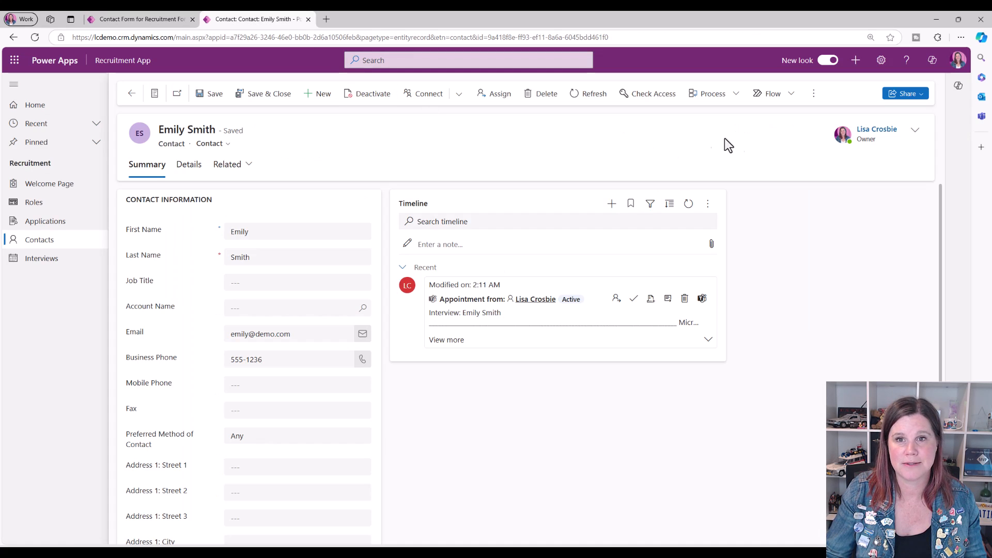
pyautogui.click(115, 19)
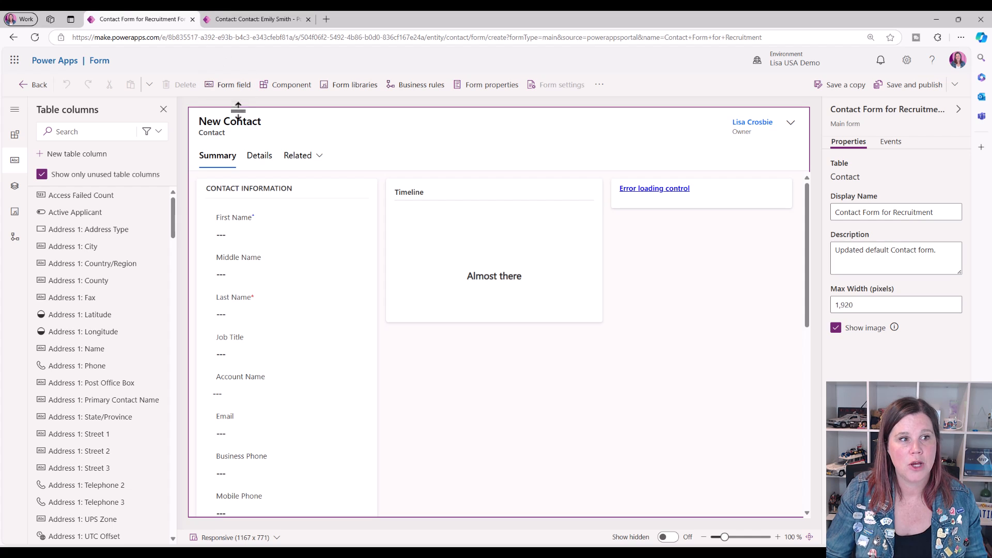
pyautogui.click(268, 157)
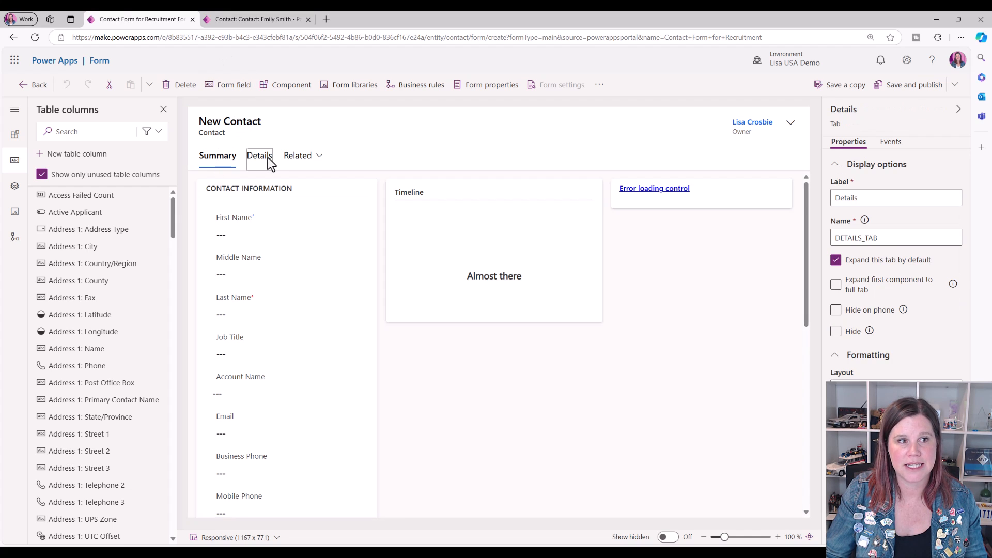
pyautogui.click(214, 157)
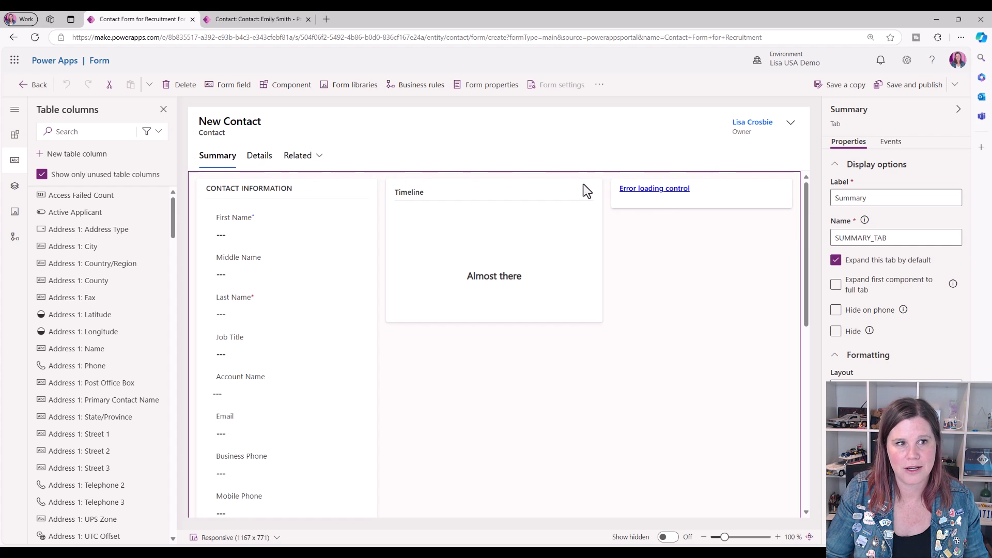
pyautogui.click(321, 193)
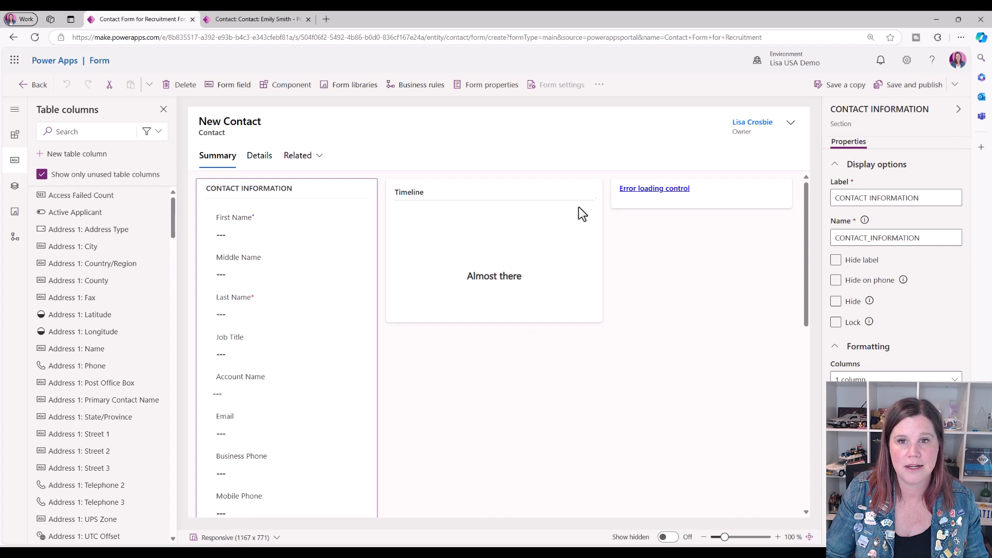
pyautogui.click(835, 279)
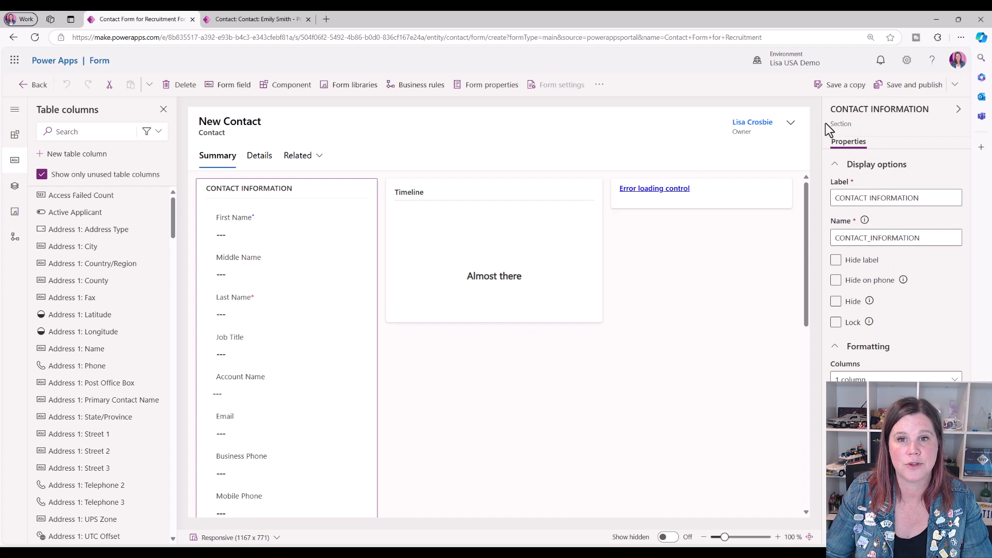
pyautogui.click(223, 156)
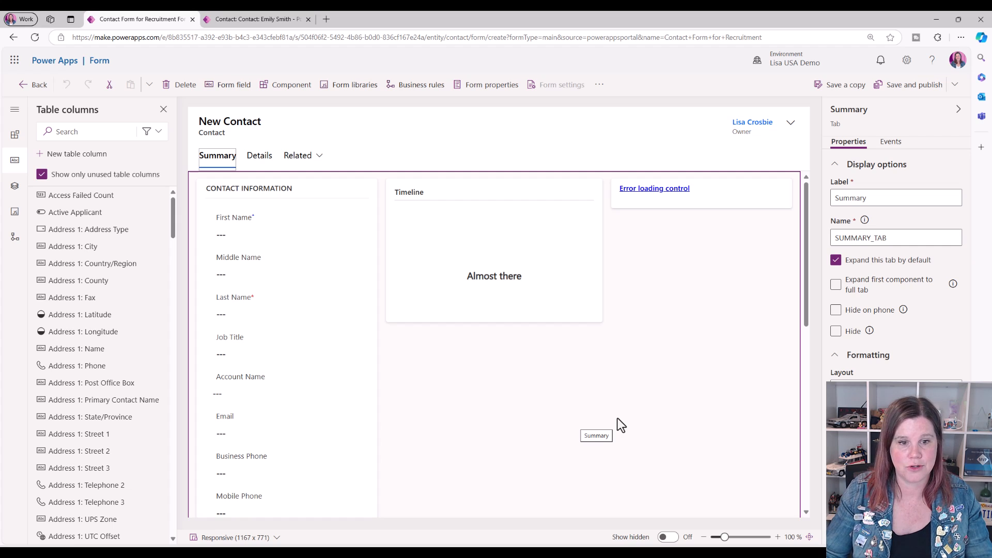
# Step: Check how the Summary layout reflows at a larger page zoom, and restore the original page zoom
pyautogui.hotkey('ctrl', '+')
pyautogui.hotkey('ctrl', '+')
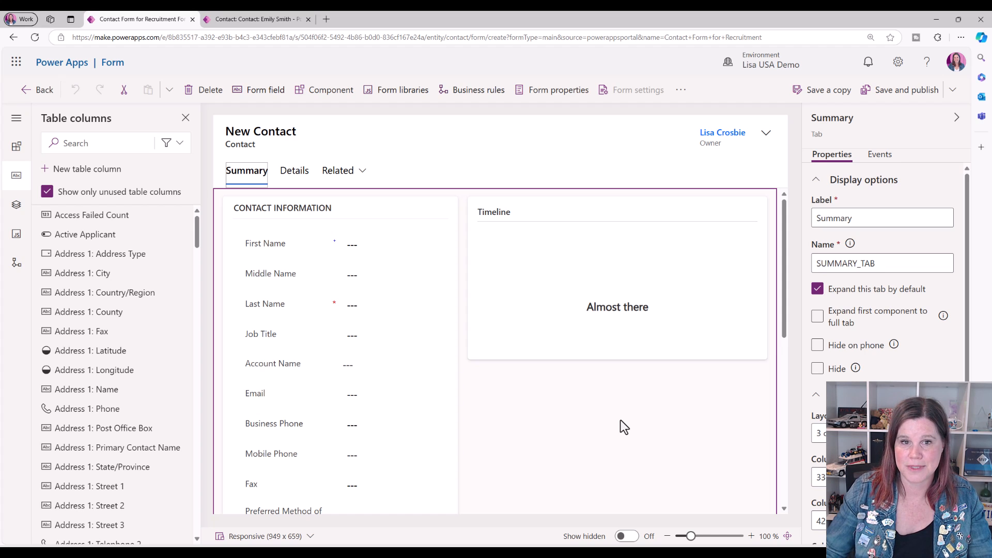
pyautogui.hotkey('ctrl', '+')
pyautogui.hotkey('ctrl', '-')
pyautogui.hotkey('ctrl', '-')
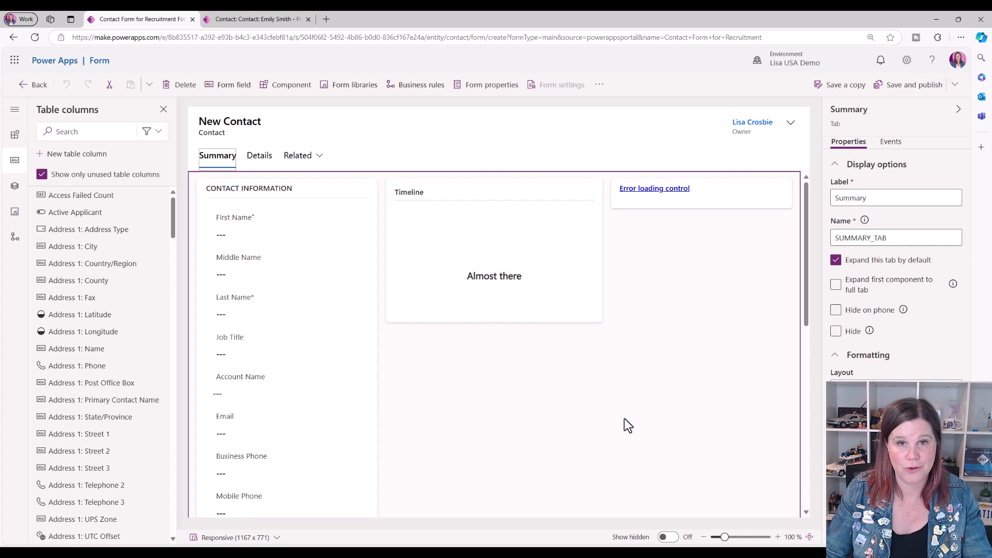
# Step: Preview the form at Desktop, Tablet and Phone sizes, returning to the Responsive size with the canvas zoom at 99%
pyautogui.click(219, 538)
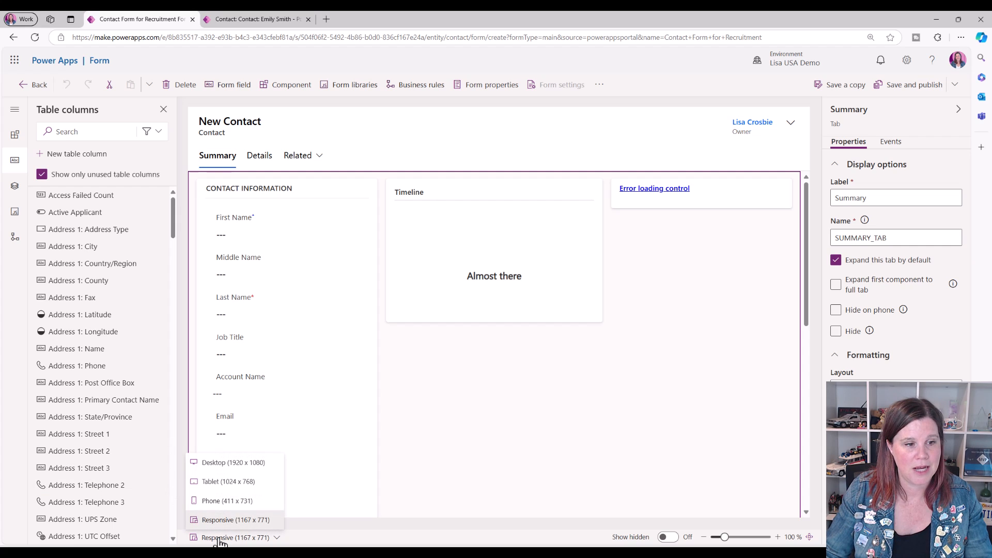
pyautogui.click(246, 467)
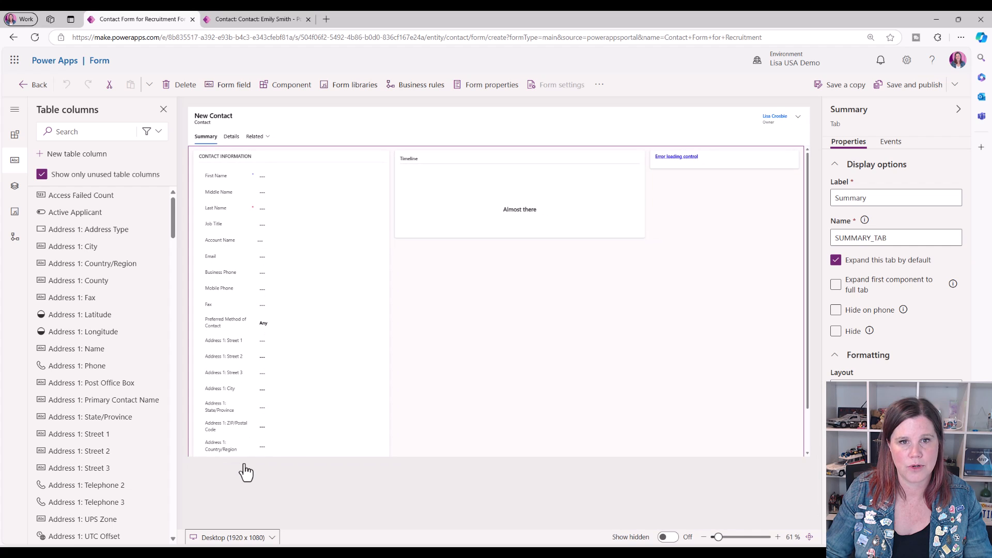
pyautogui.click(270, 538)
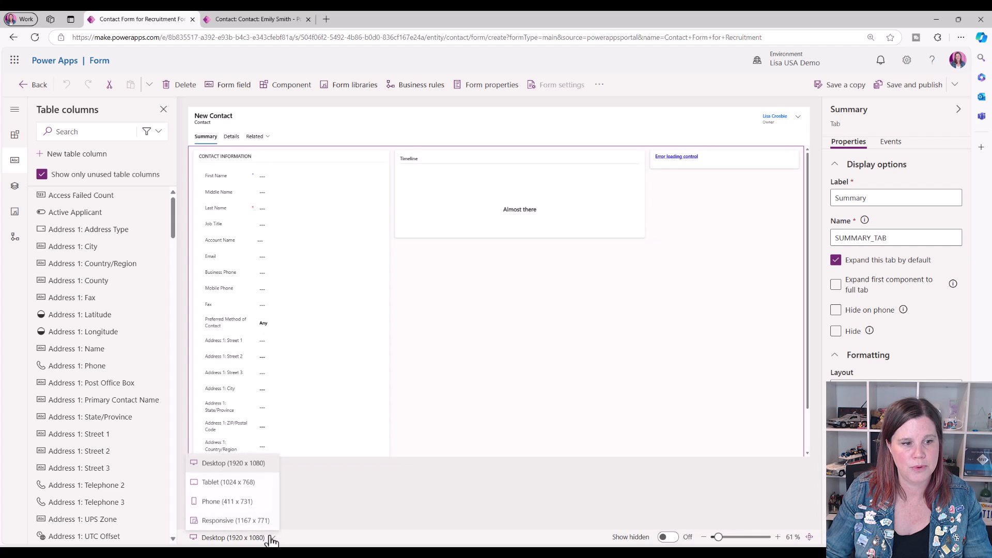
pyautogui.click(235, 488)
pyautogui.click(257, 537)
pyautogui.click(243, 509)
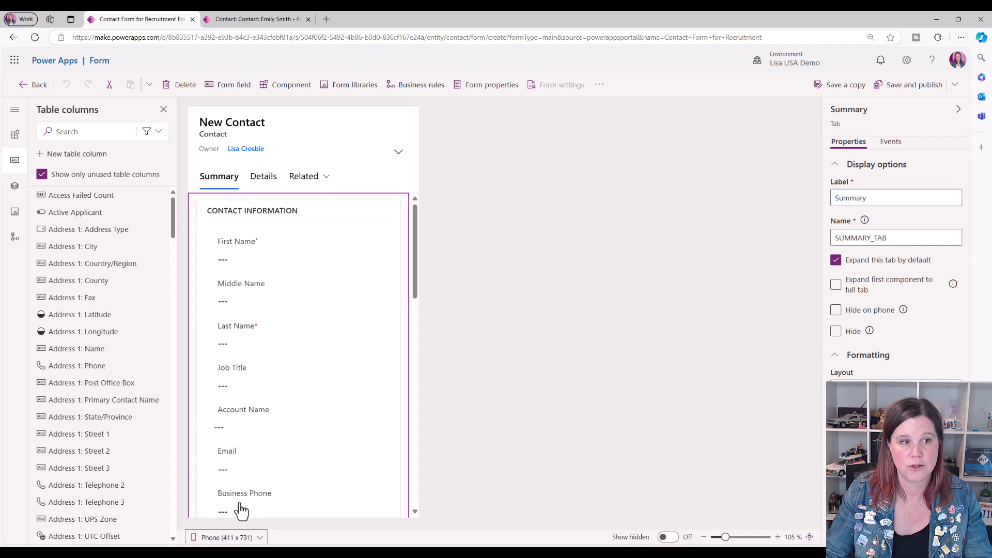
pyautogui.click(255, 536)
pyautogui.click(250, 521)
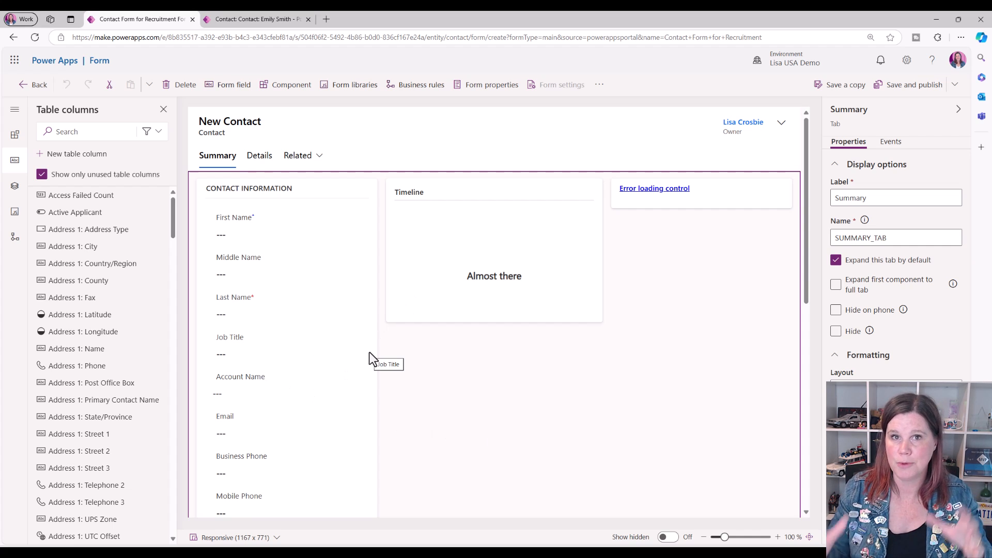
pyautogui.click(276, 537)
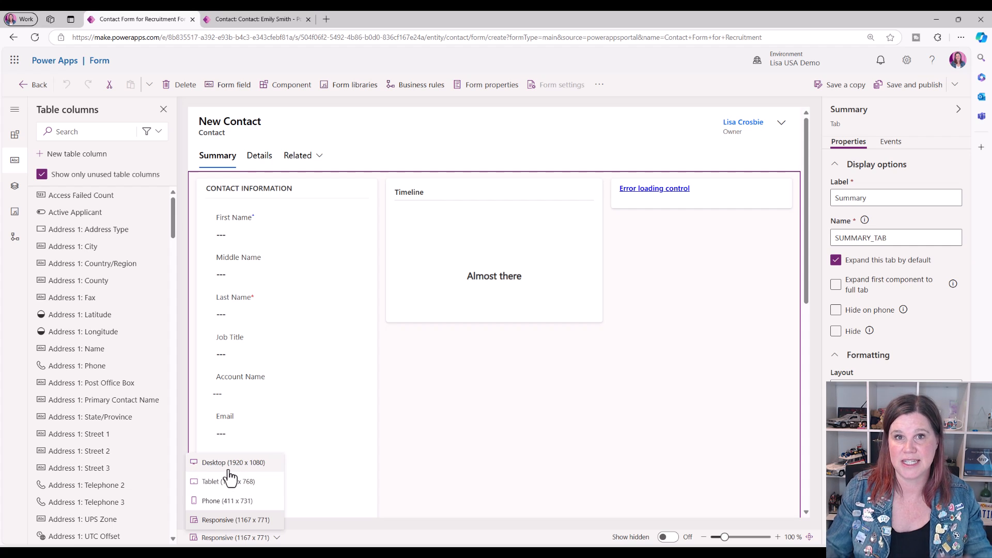
pyautogui.click(550, 436)
pyautogui.moveTo(725, 537)
pyautogui.mouseDown()
pyautogui.moveTo(734, 537)
pyautogui.moveTo(725, 539)
pyautogui.mouseUp()
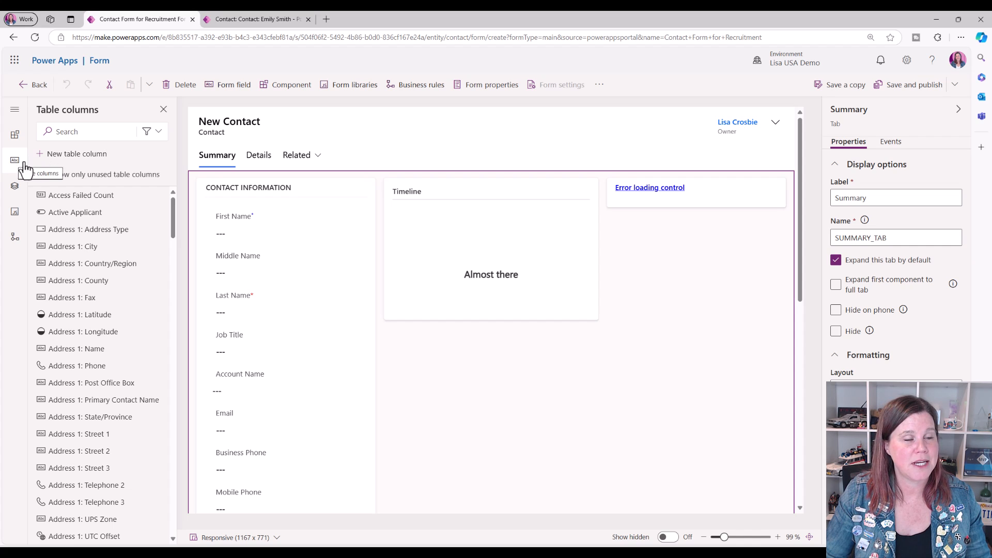
# Step: Review the form designer's pane labels, the available components and the unused Contact table columns
pyautogui.click(14, 110)
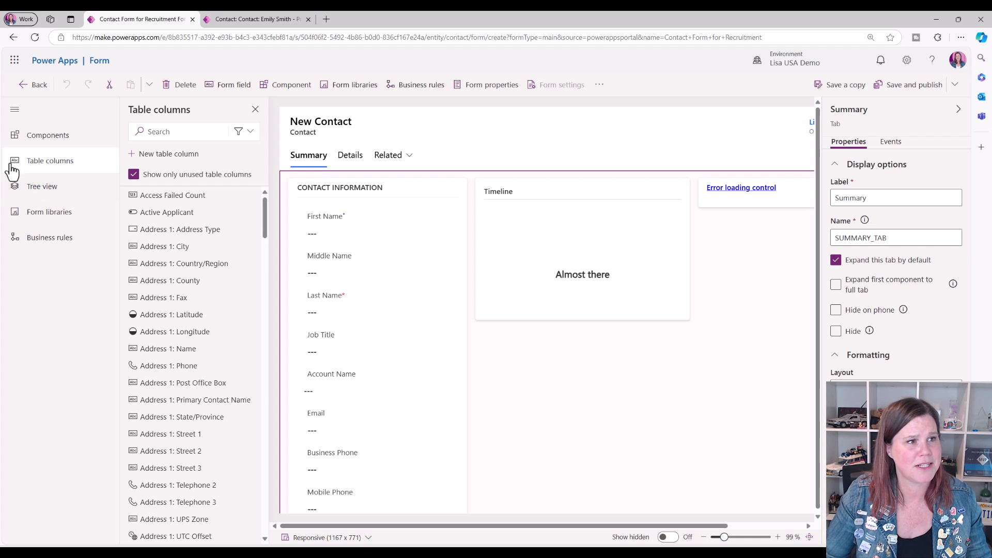
pyautogui.click(15, 109)
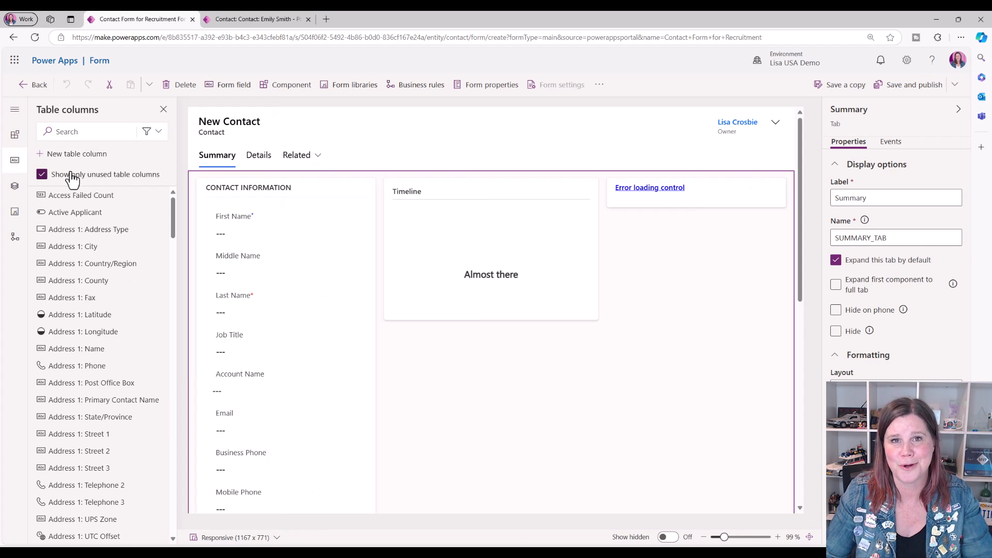
pyautogui.click(17, 138)
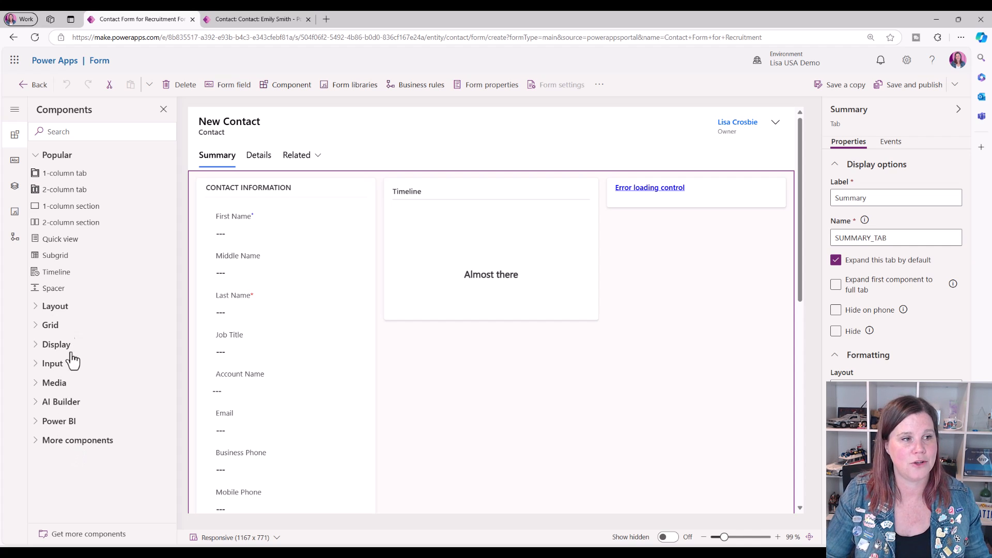
pyautogui.click(15, 159)
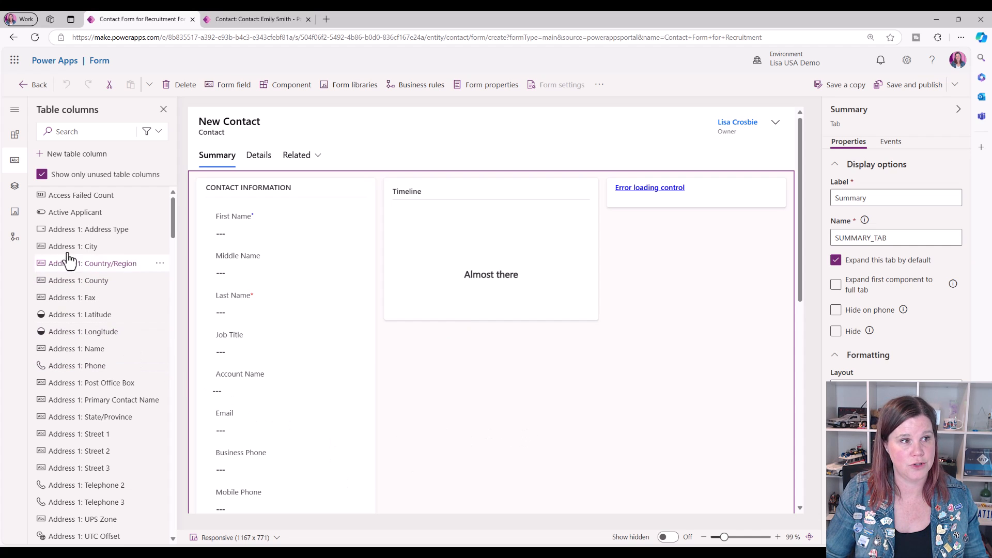
# Step: Examine the form's tree structure, form libraries and business rules, and return to the list of available components
pyautogui.click(13, 187)
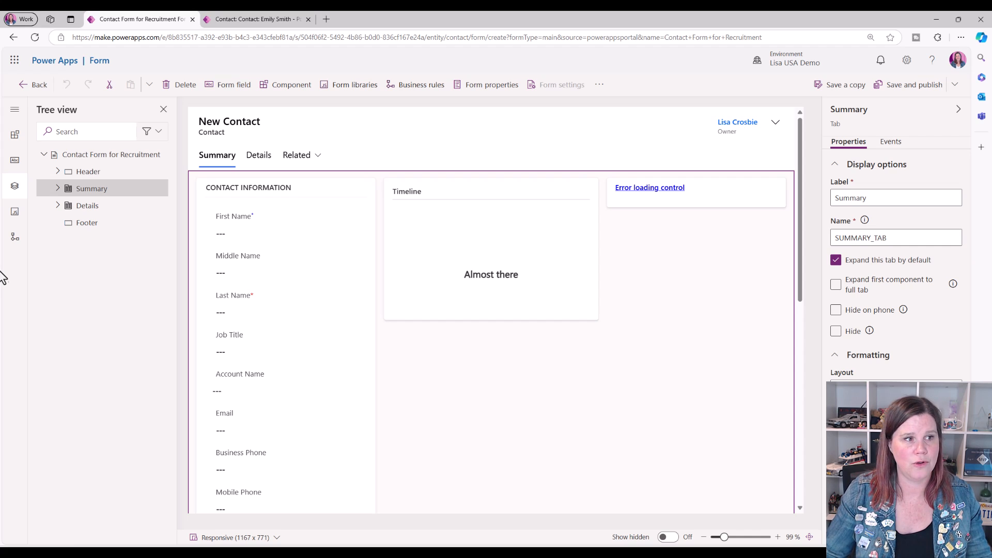
pyautogui.click(57, 189)
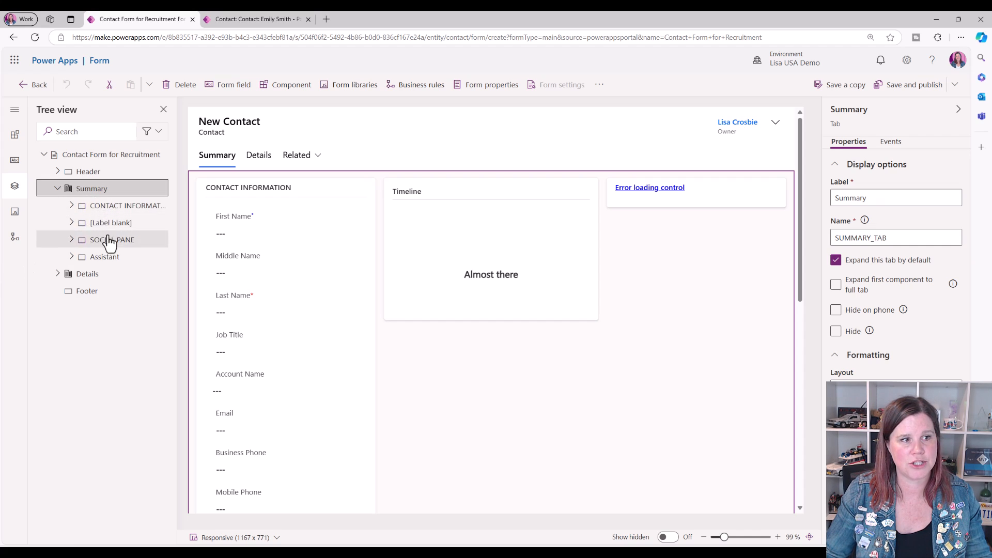
pyautogui.click(57, 189)
pyautogui.click(93, 174)
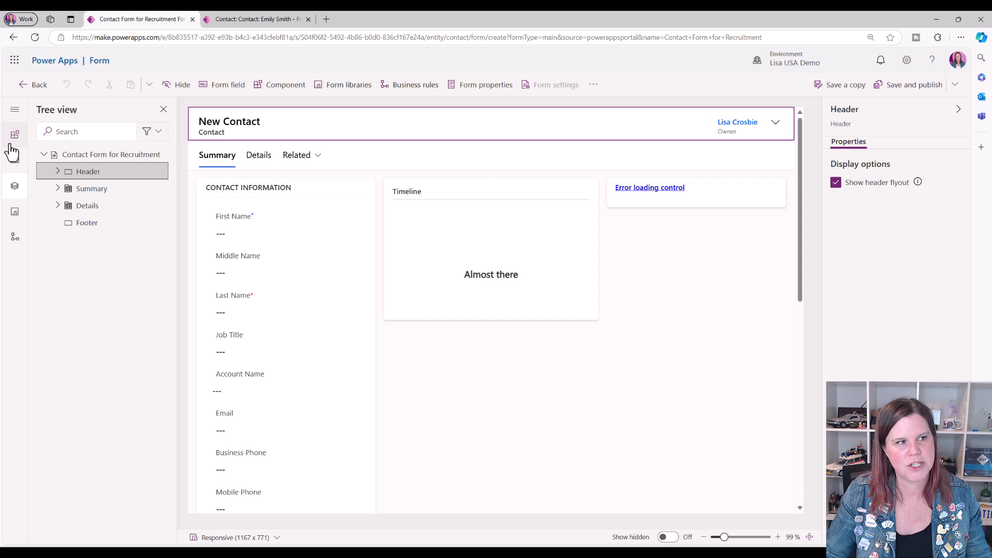
pyautogui.click(15, 212)
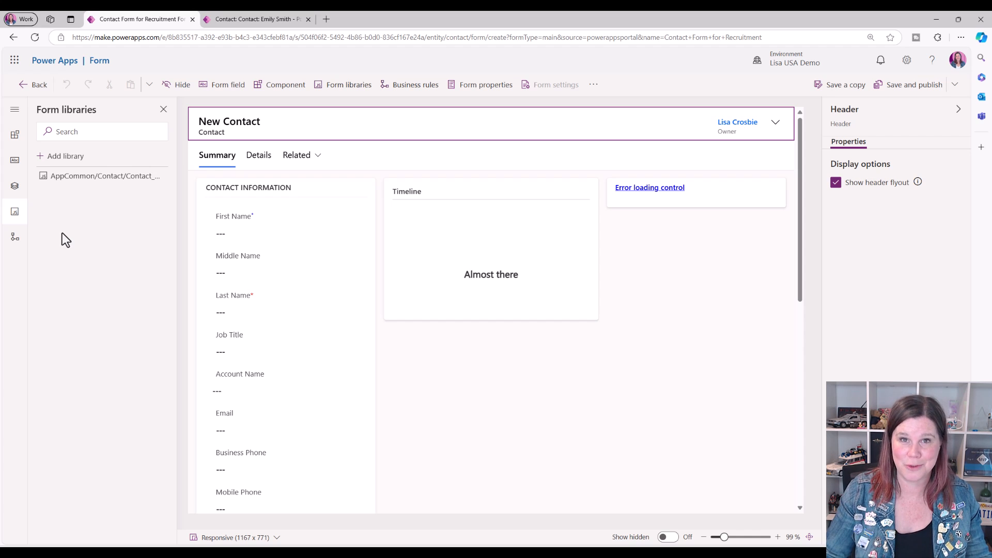
pyautogui.click(15, 237)
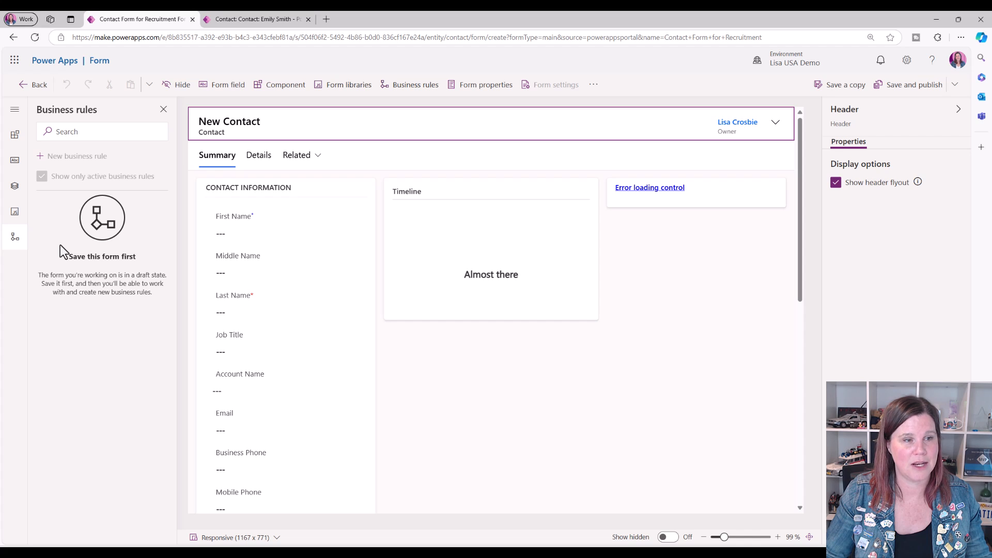
pyautogui.click(15, 134)
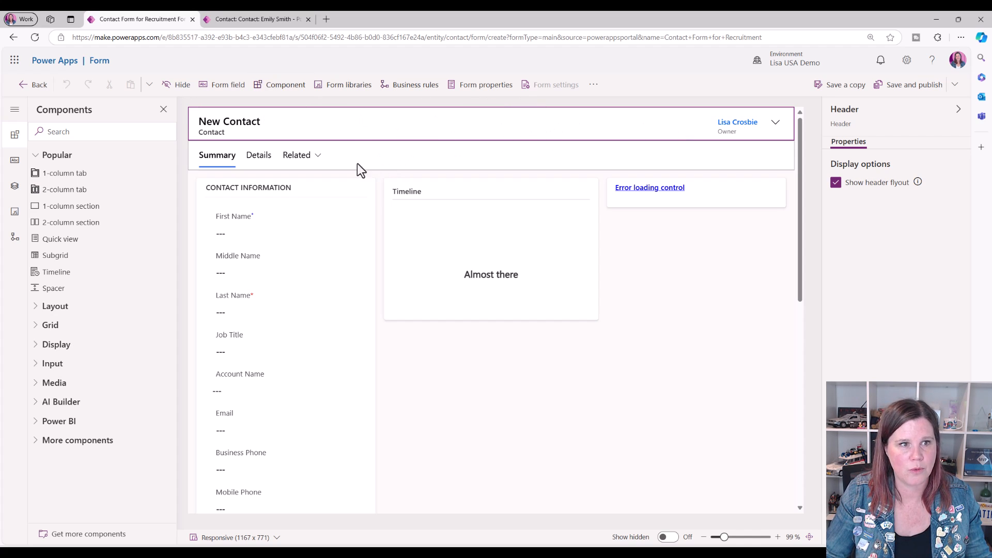
# Step: Delete the Assistant custom component from the third column of the Summary tab
pyautogui.click(240, 167)
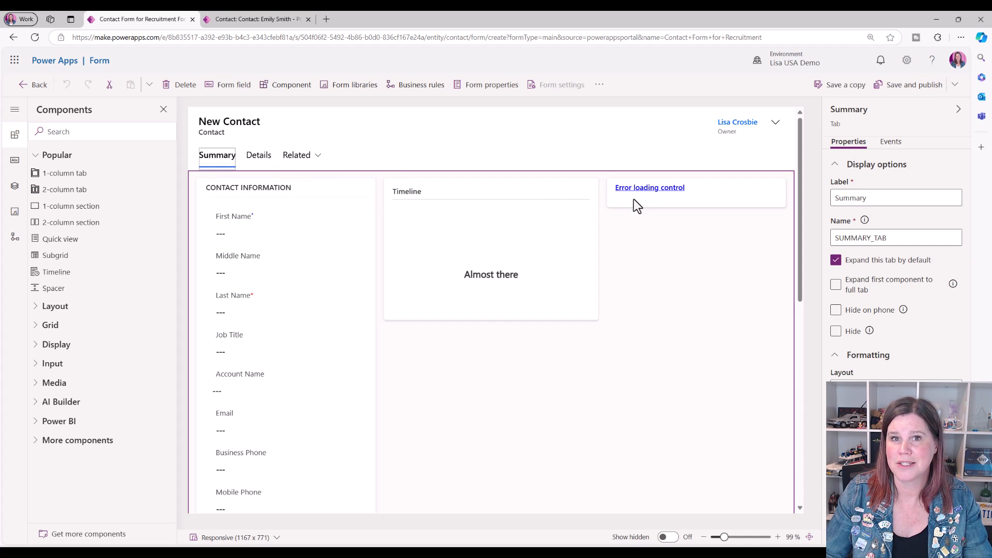
pyautogui.click(742, 199)
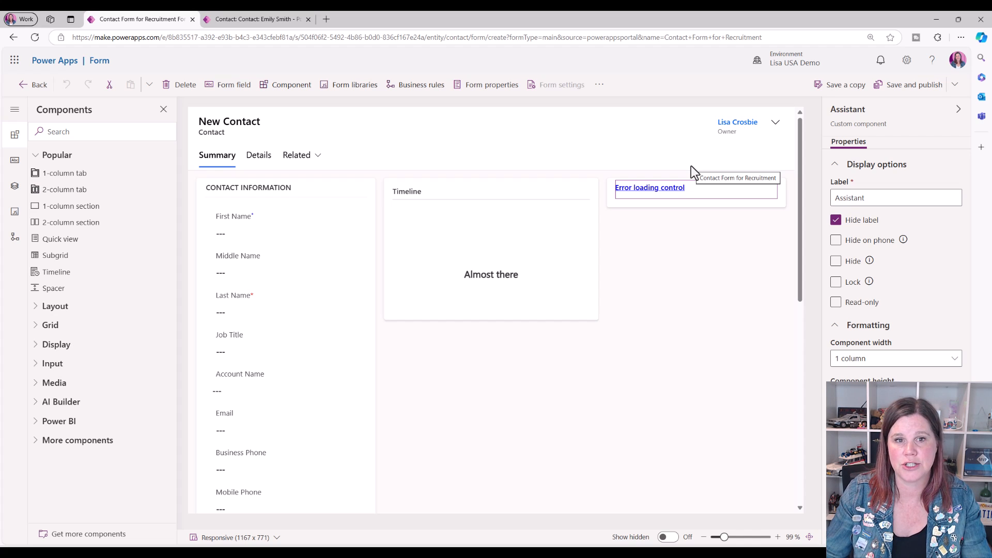
pyautogui.click(674, 205)
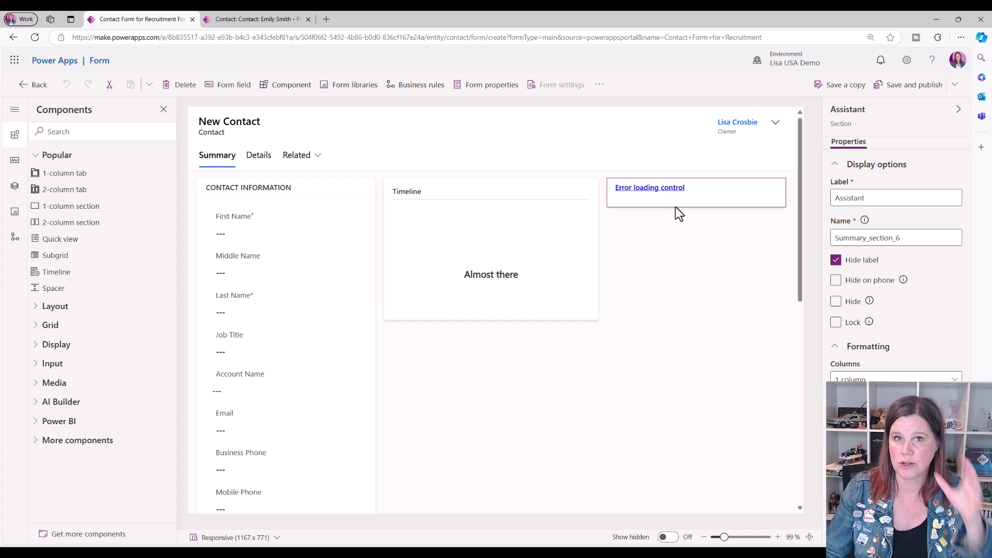
pyautogui.click(705, 197)
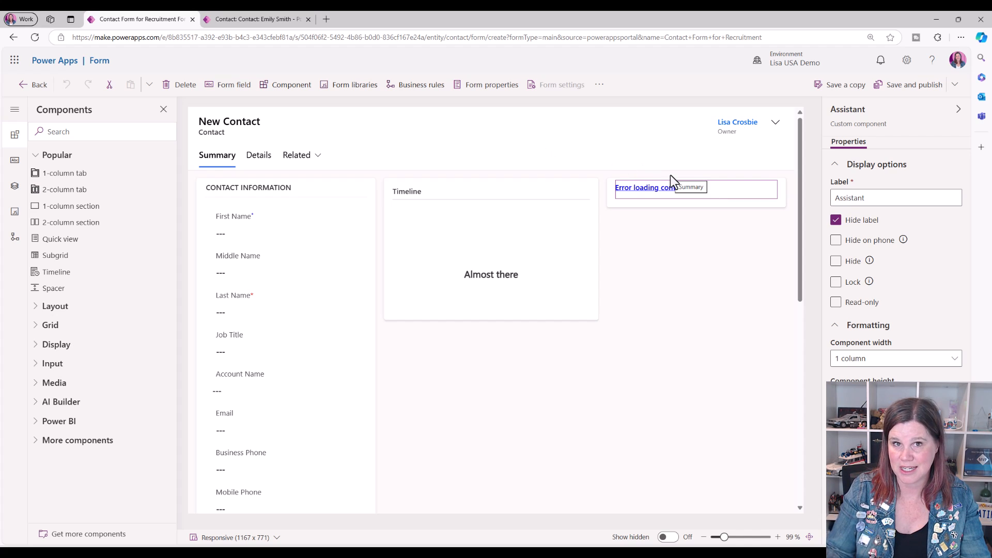
pyautogui.click(178, 86)
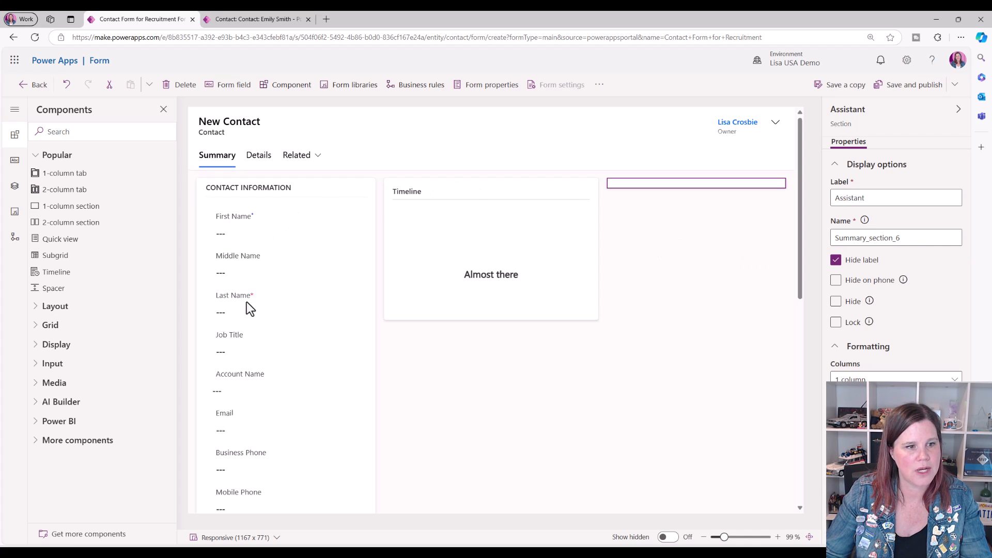
# Step: Remove the Fax field from the CONTACT INFORMATION section of the Summary tab
pyautogui.scroll(-4, 246, 303)
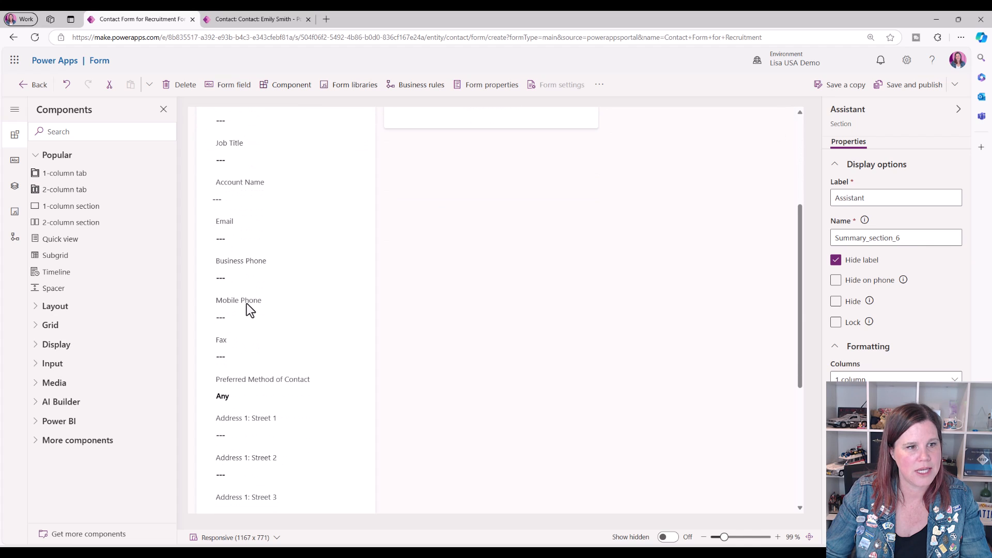
pyautogui.click(241, 343)
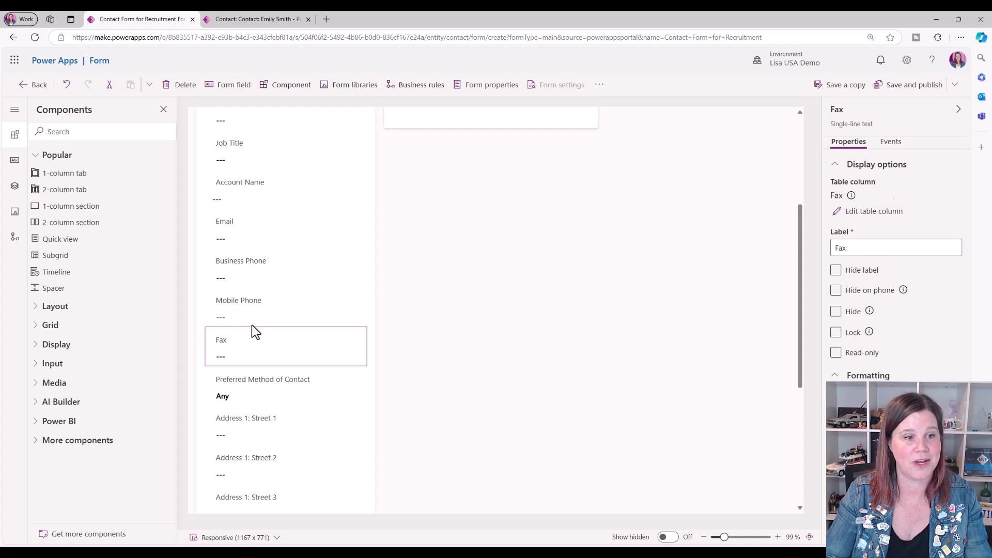
pyautogui.click(252, 325)
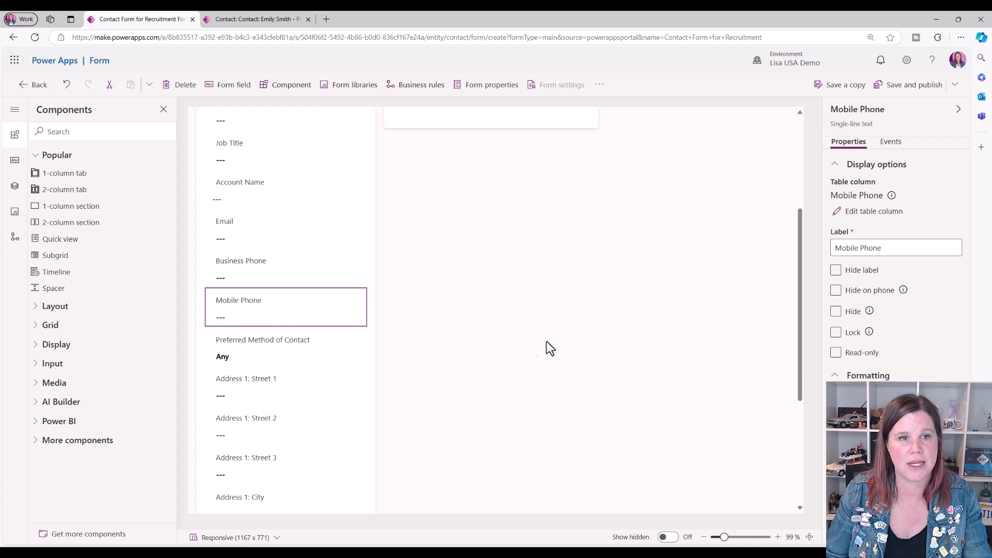
# Step: Delete the BILLING and SHIPPING sections from the Details tab
pyautogui.scroll(4, 538, 344)
pyautogui.click(261, 155)
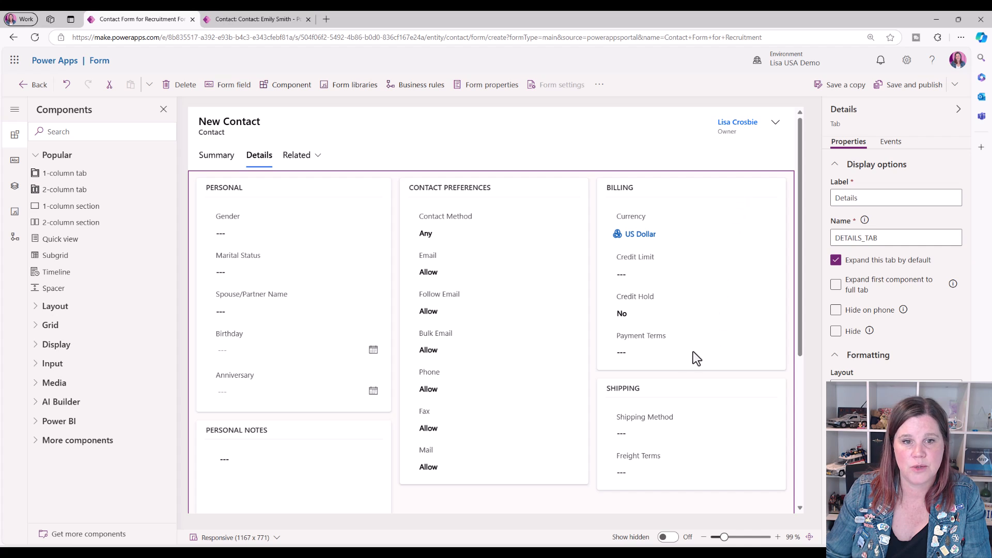
pyautogui.click(621, 365)
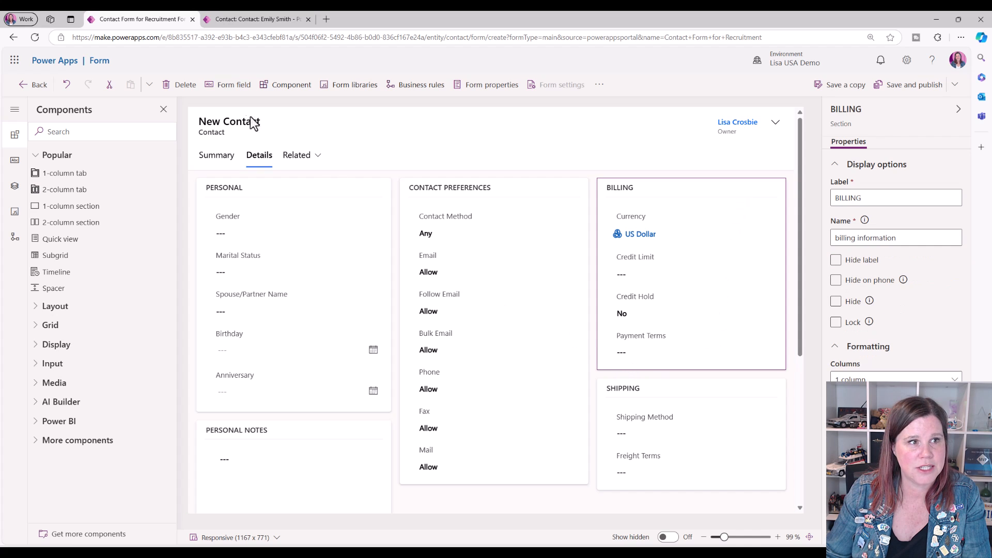
pyautogui.click(498, 165)
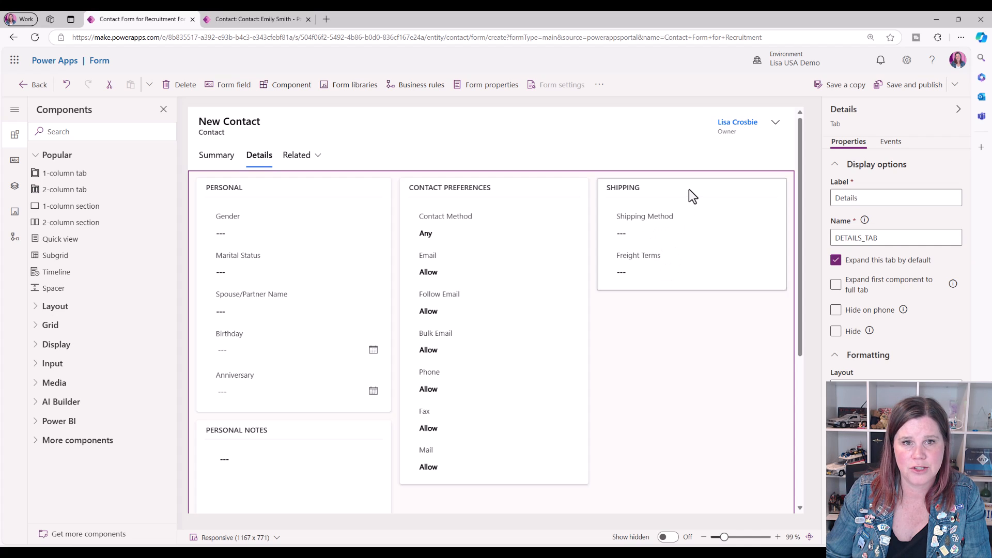
pyautogui.click(689, 189)
pyautogui.click(182, 86)
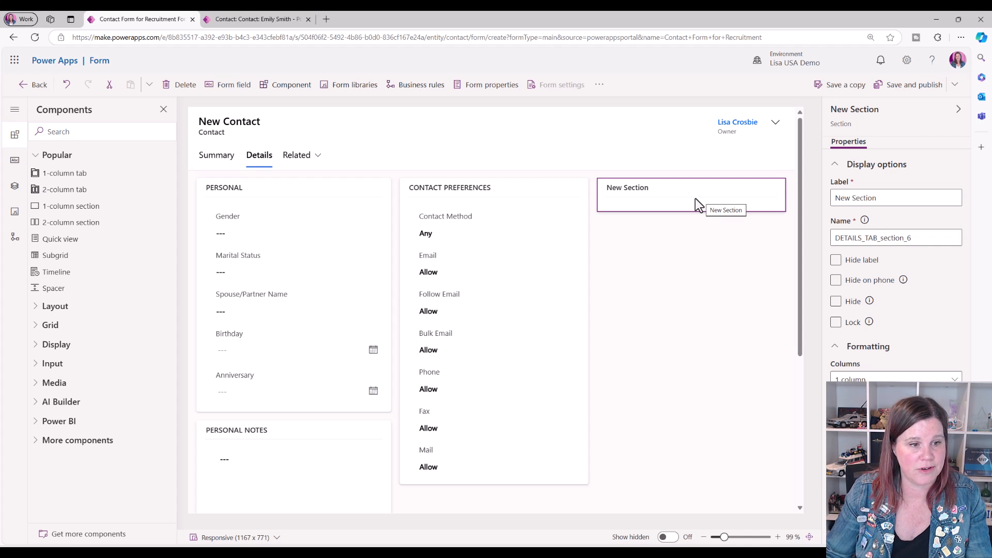
# Step: Move the PERSONAL NOTES section to the third column of the Details tab and delete the empty New Section there
pyautogui.moveTo(287, 426); pyautogui.dragTo(655, 187)
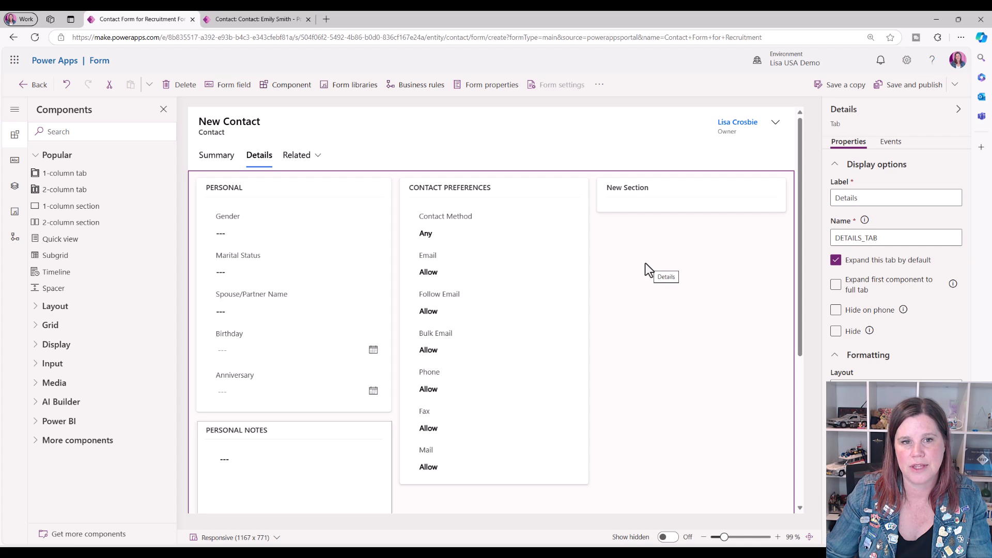
pyautogui.click(661, 290)
pyautogui.click(180, 85)
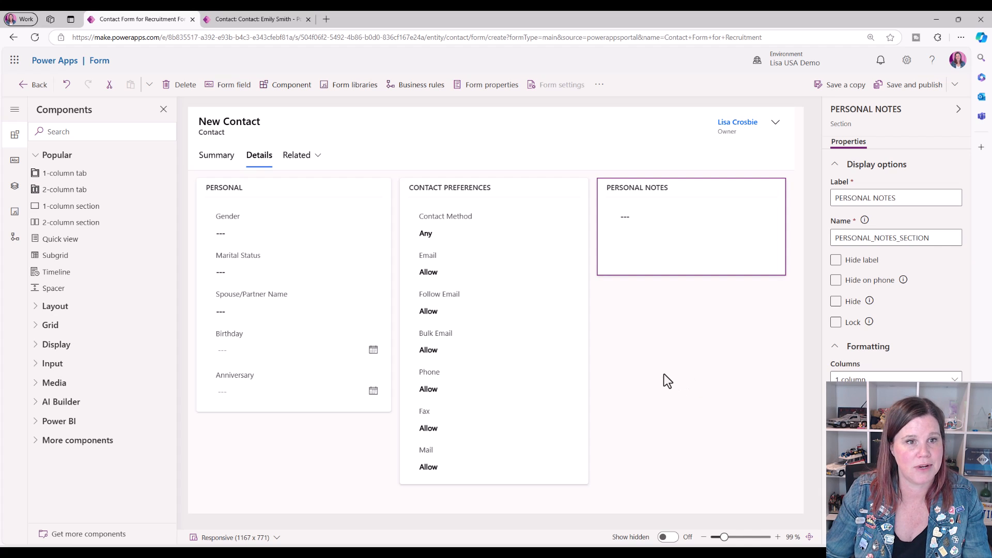
pyautogui.click(256, 160)
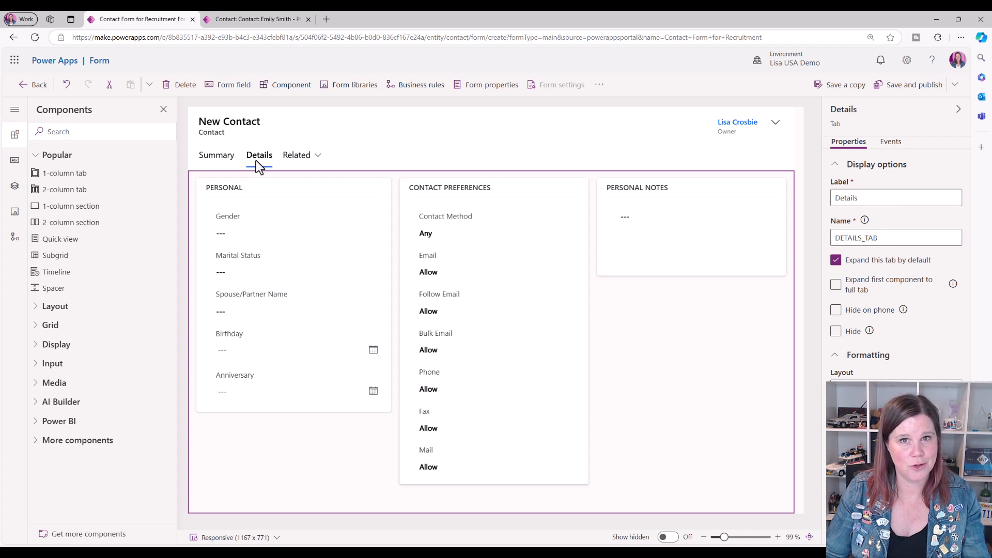
# Step: Compare the Summary tab's name fields with the live contact record, and inspect the composite Full Name and Address fields in the designer
pyautogui.click(215, 159)
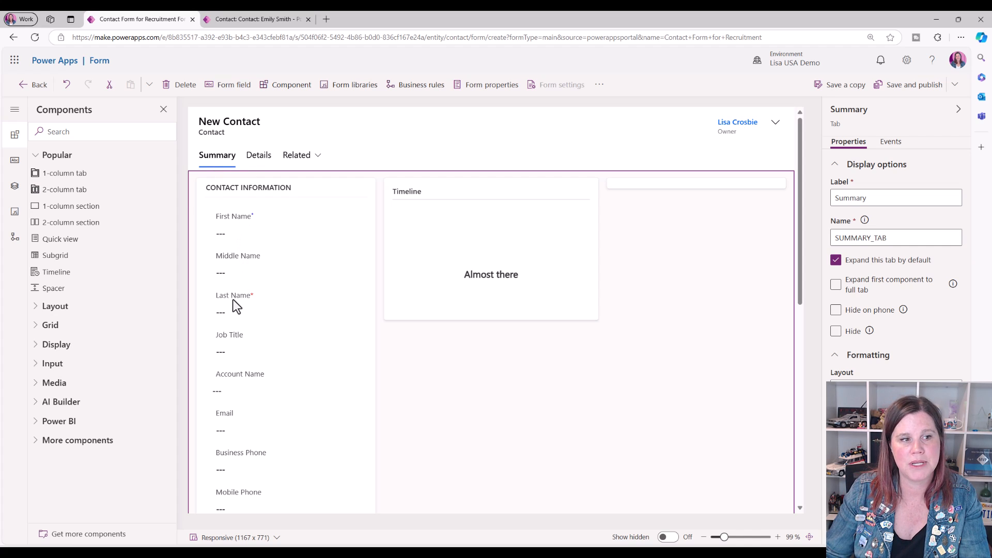
pyautogui.click(261, 20)
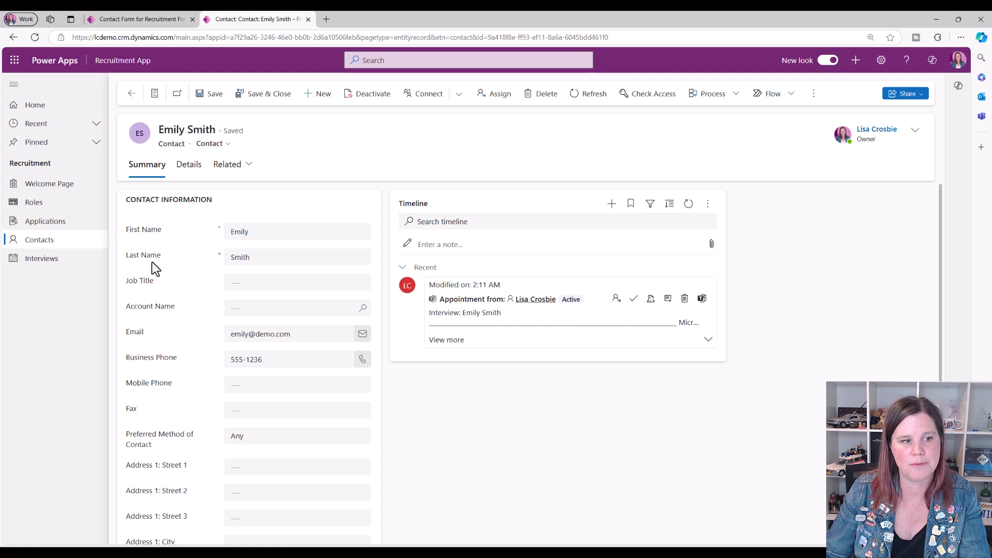
pyautogui.click(156, 24)
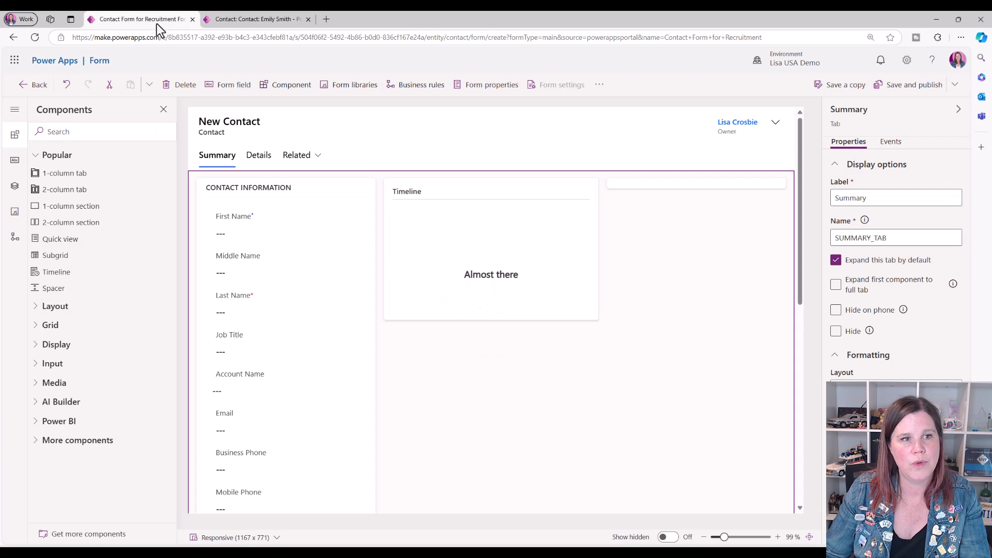
pyautogui.click(277, 259)
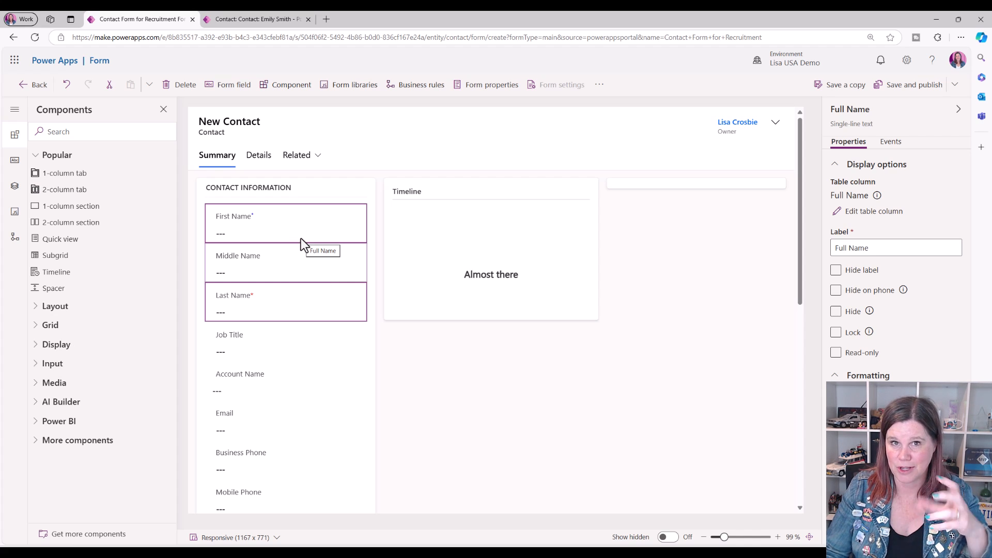
pyautogui.scroll(-2, 306, 264)
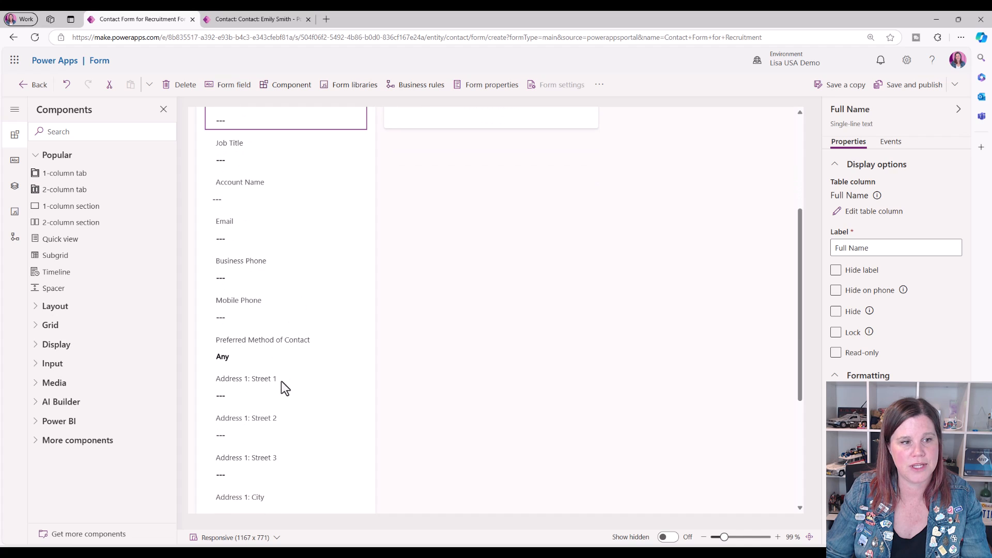
pyautogui.click(281, 394)
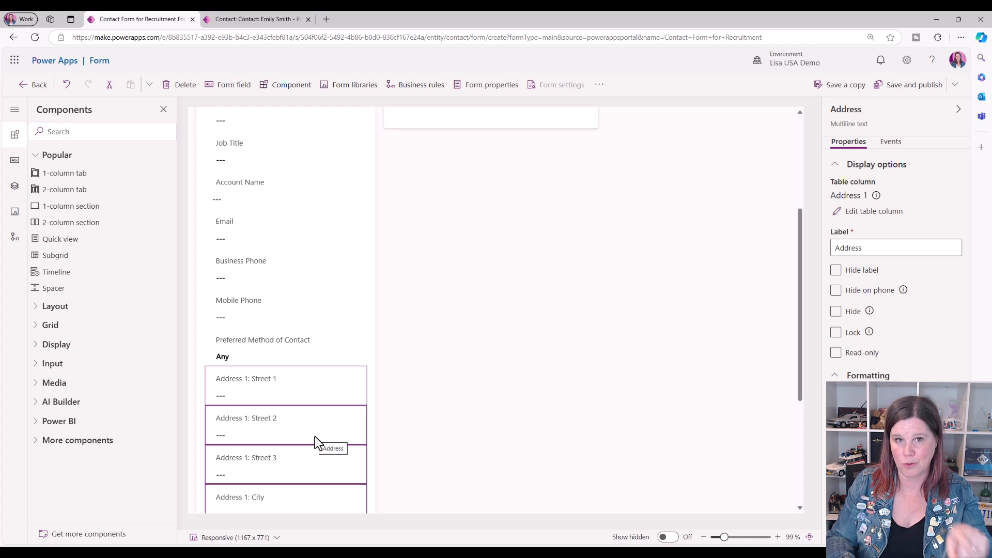
pyautogui.scroll(-2, 300, 405)
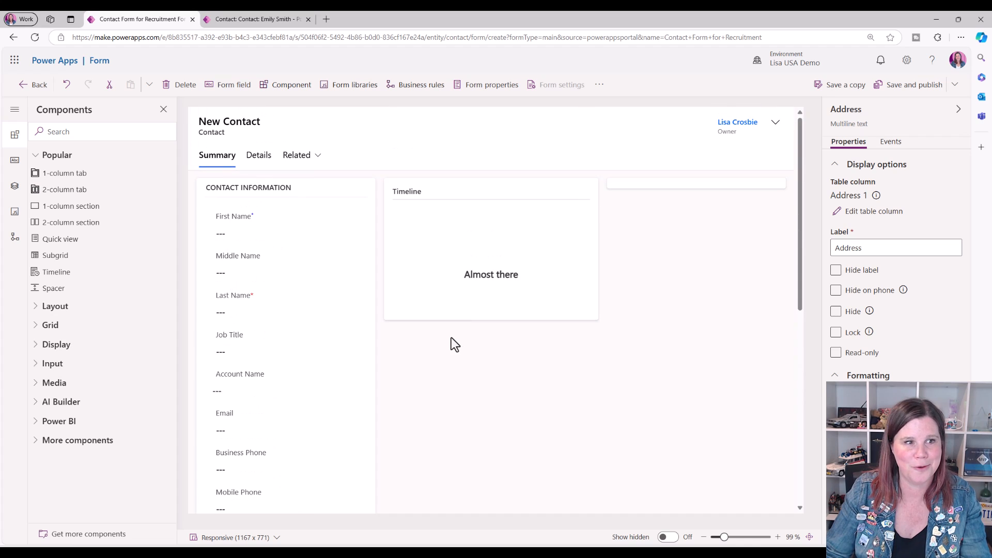
pyautogui.click(435, 371)
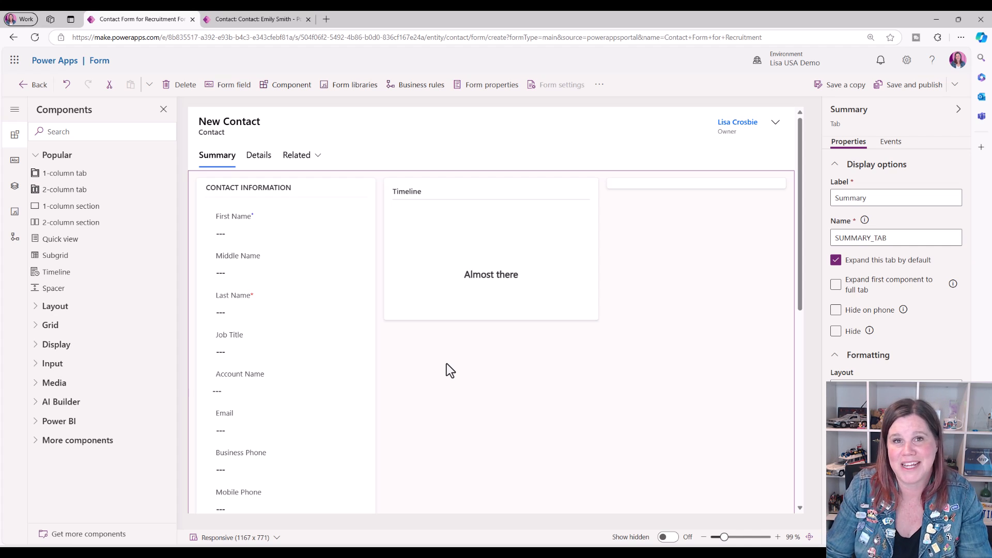
# Step: Review the contact fields, address fields and map area on the live contact record's Summary tab in the Recruitment App
pyautogui.click(250, 23)
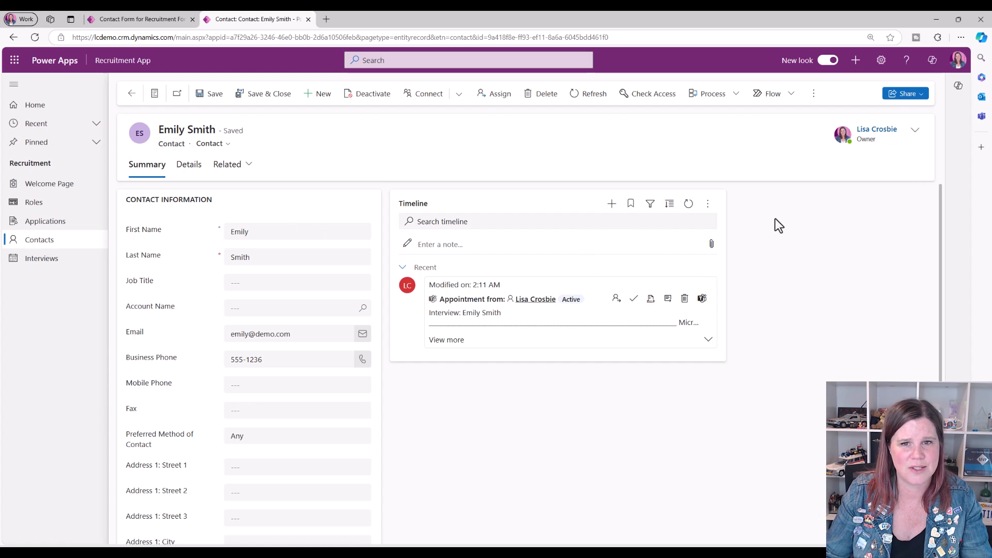
pyautogui.scroll(-3, 263, 337)
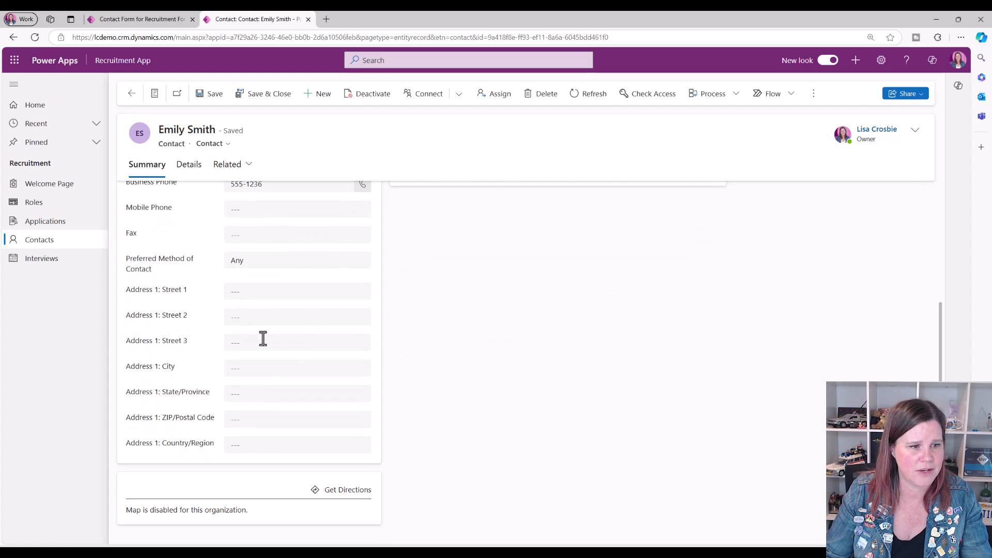
pyautogui.scroll(3, 261, 334)
pyautogui.scroll(-3, 228, 362)
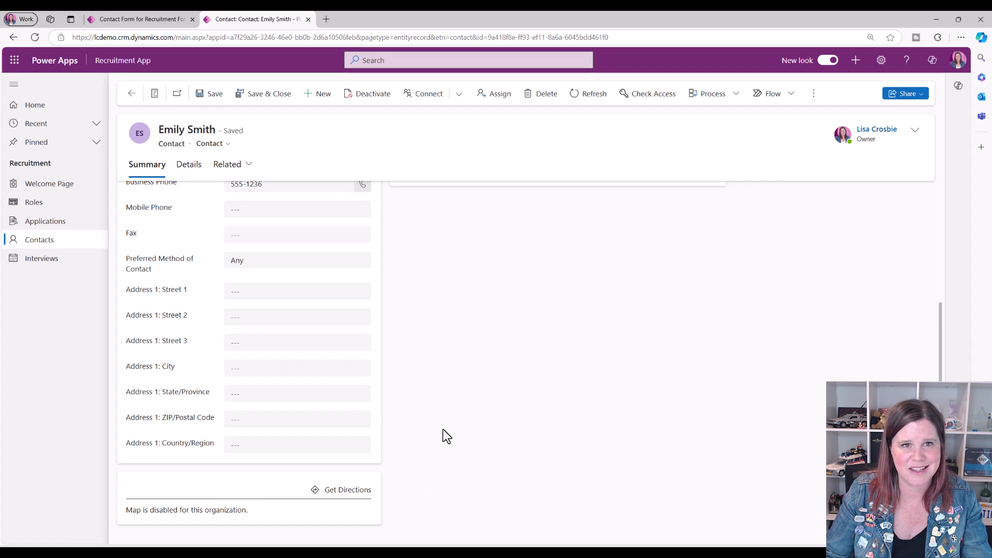
pyautogui.scroll(3, 442, 429)
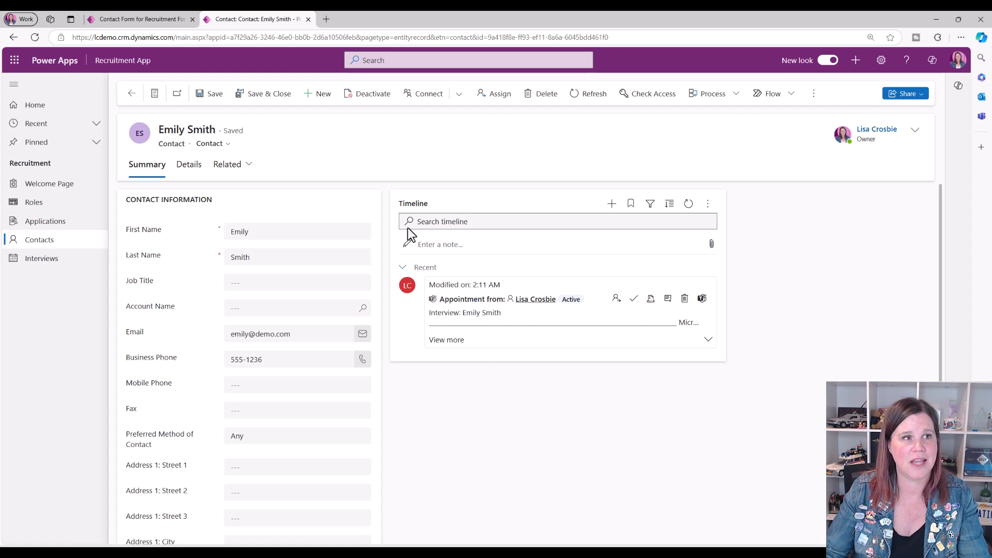
# Step: Back in the form designer, add a one-column section to the Summary tab and delete the map section below the contact fields
pyautogui.click(138, 19)
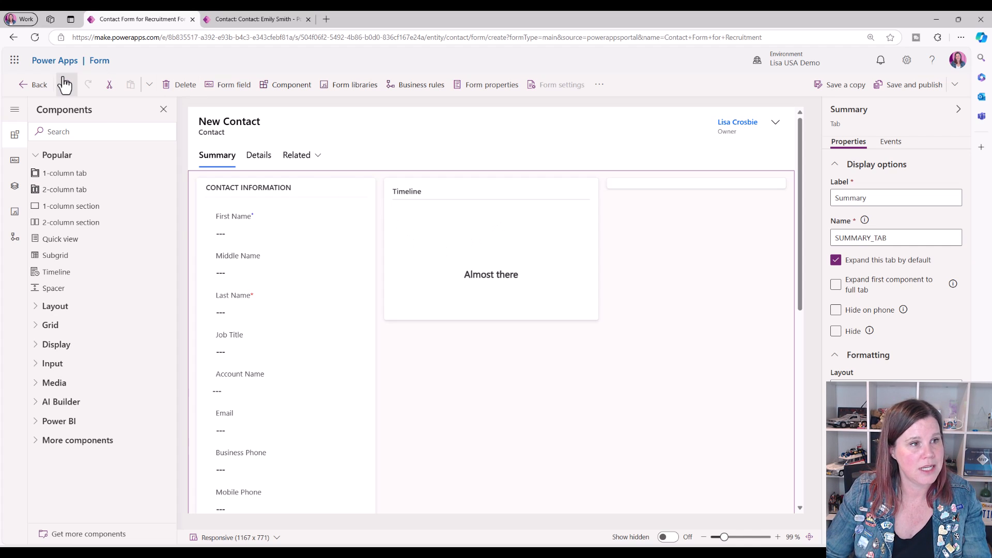
pyautogui.click(78, 209)
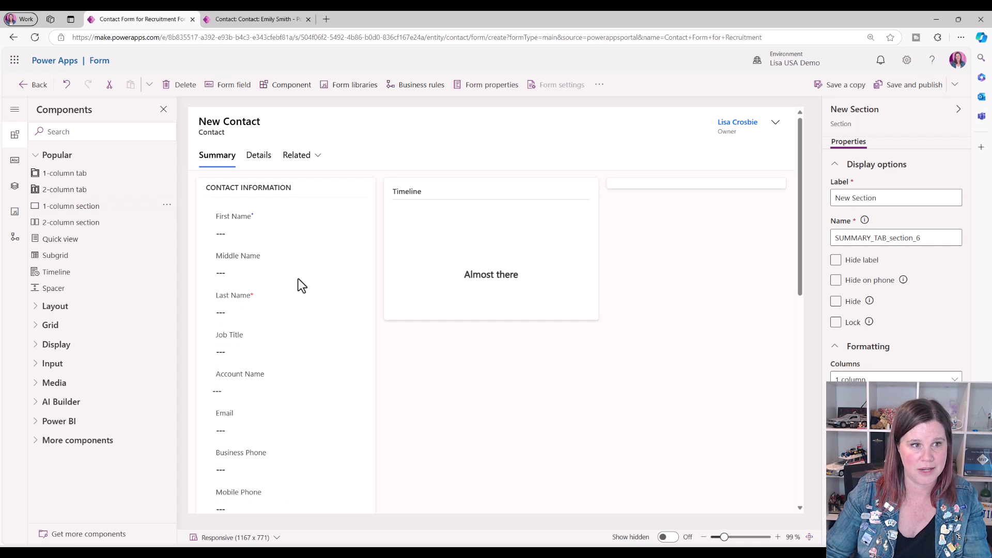
pyautogui.scroll(-10, 298, 284)
pyautogui.scroll(-1, 298, 278)
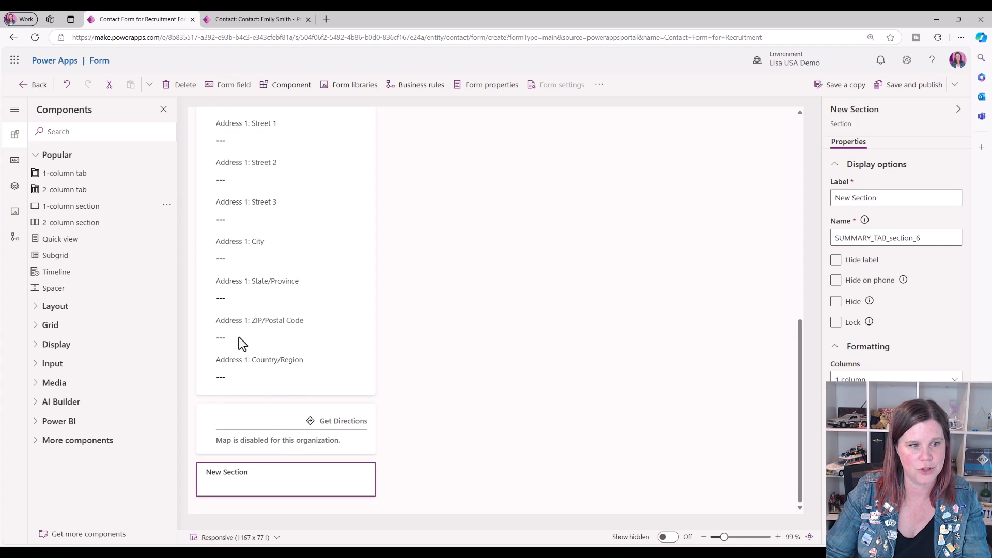
pyautogui.click(203, 429)
pyautogui.click(203, 395)
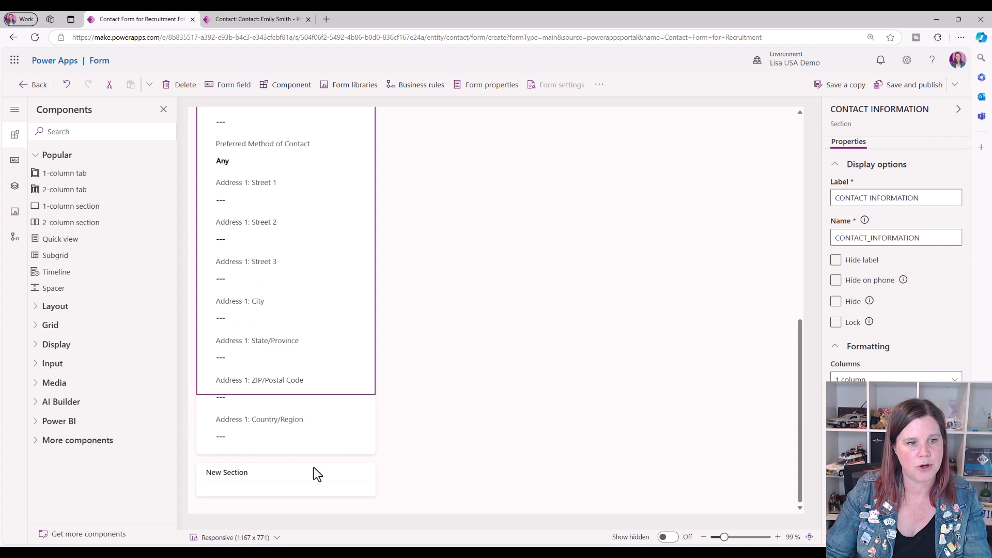
# Step: Move the new section to the third column of the Summary tab and delete the empty Assistant section there
pyautogui.moveTo(289, 466); pyautogui.dragTo(650, 188)
pyautogui.scroll(5, 565, 232)
pyautogui.scroll(2, 565, 233)
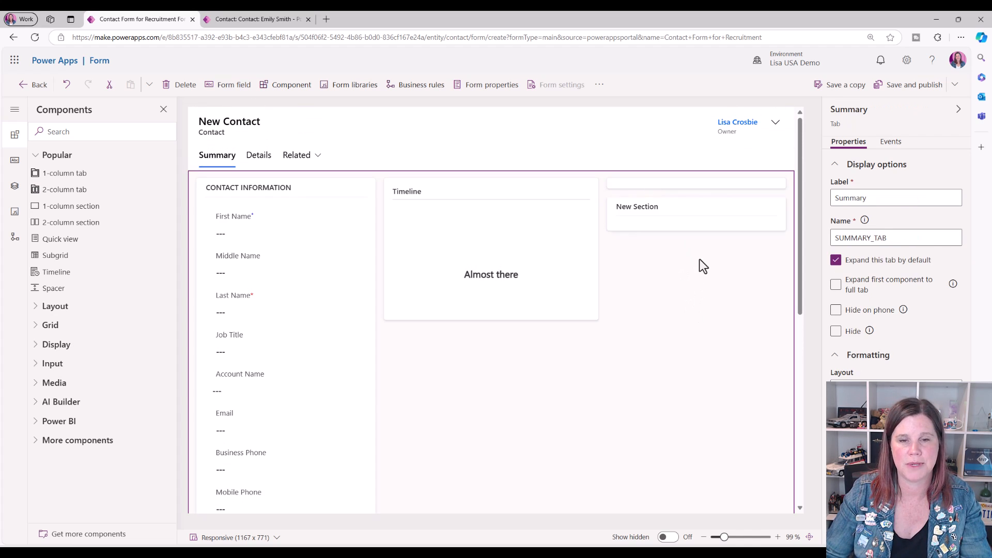
pyautogui.click(640, 183)
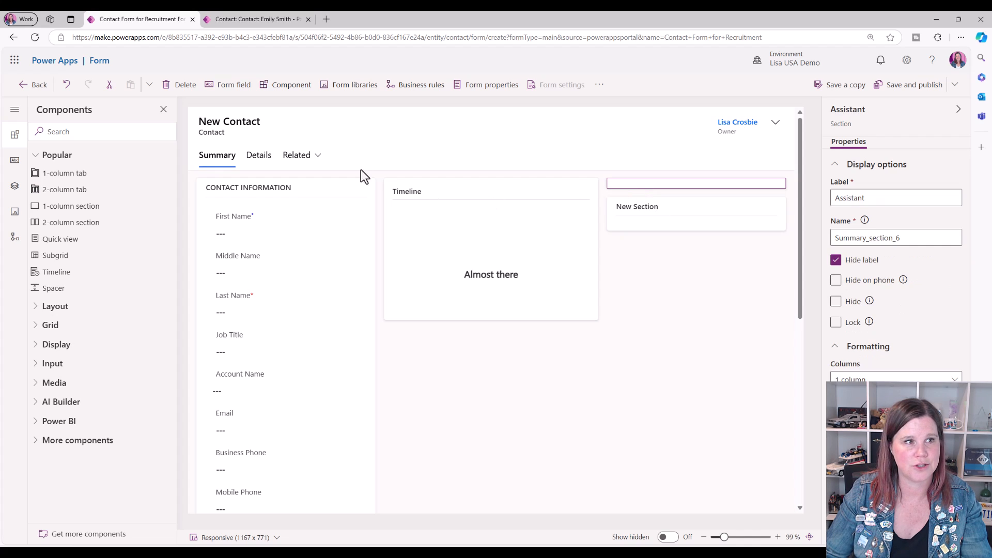
pyautogui.click(189, 88)
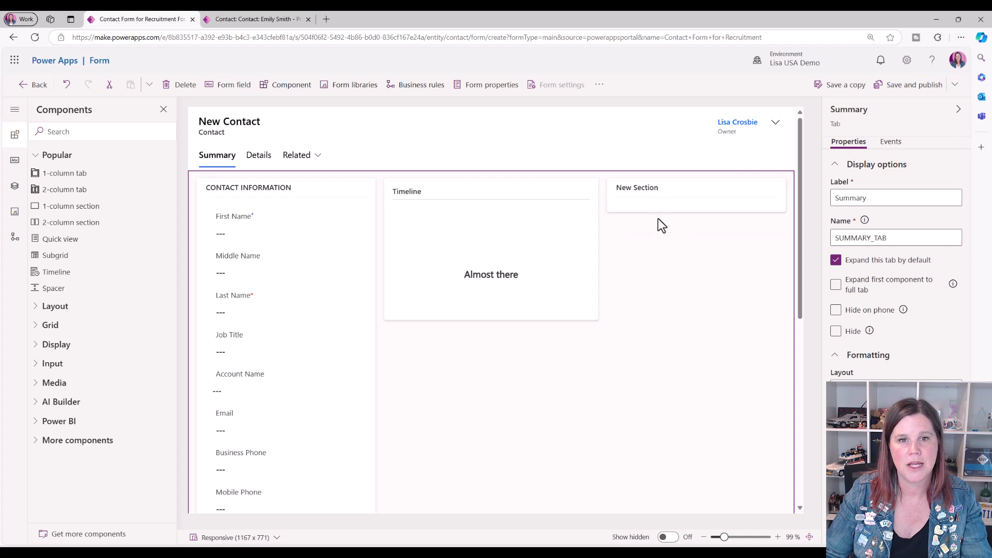
# Step: Label the new section in the Summary tab's third column "Address"
pyautogui.click(629, 199)
pyautogui.moveTo(880, 198); pyautogui.dragTo(820, 197)
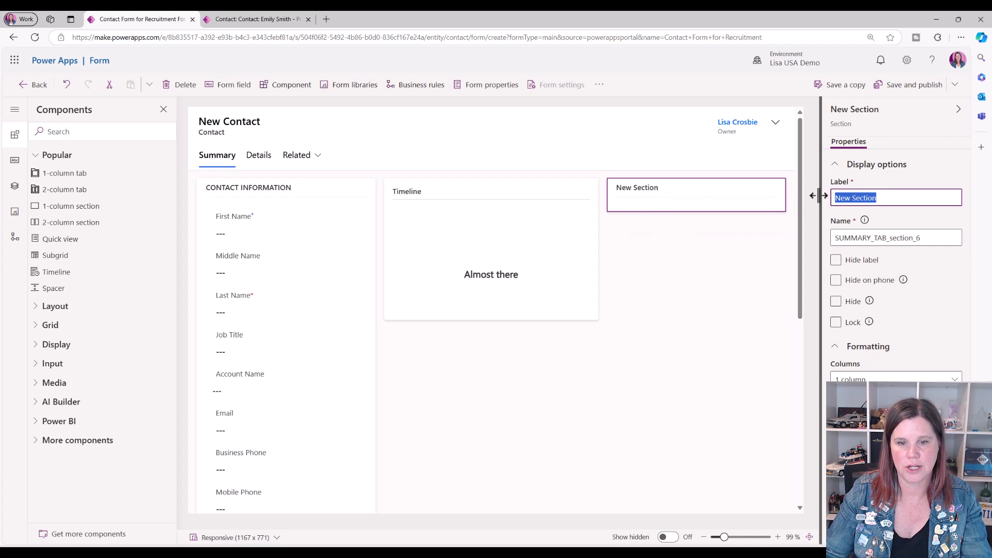
pyautogui.write('Address')
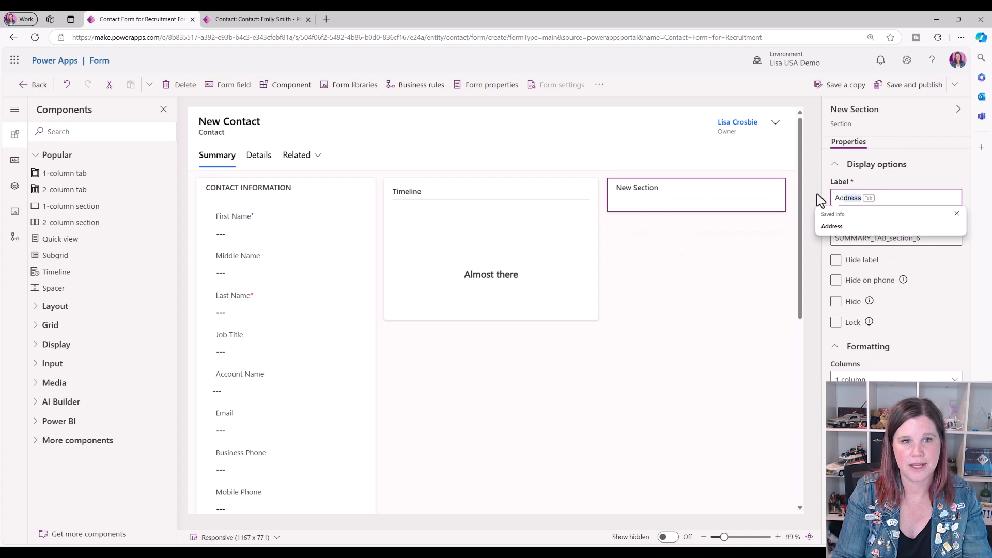
pyautogui.click(824, 226)
pyautogui.click(641, 212)
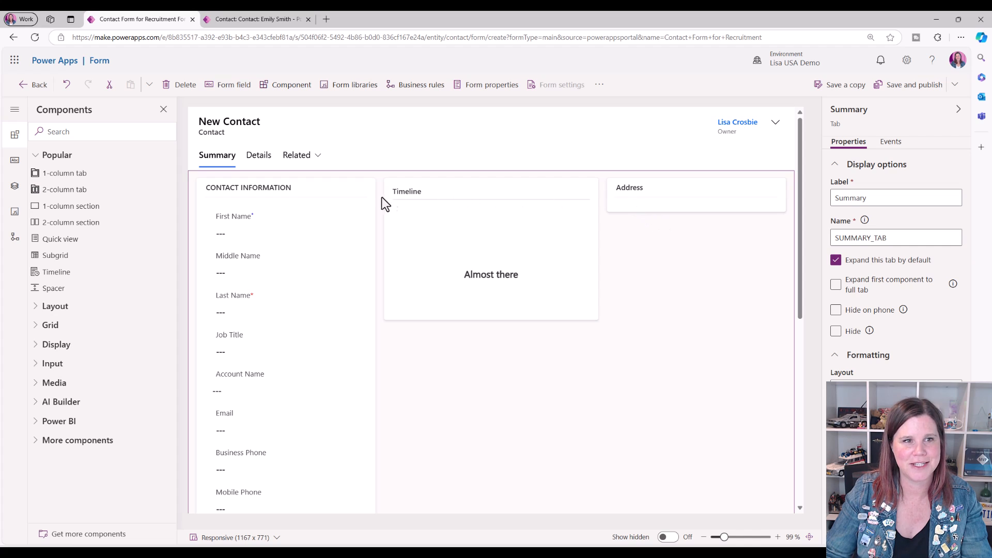
# Step: Change the label of the CONTACT INFORMATION section to "Contact Information" in title case
pyautogui.click(271, 189)
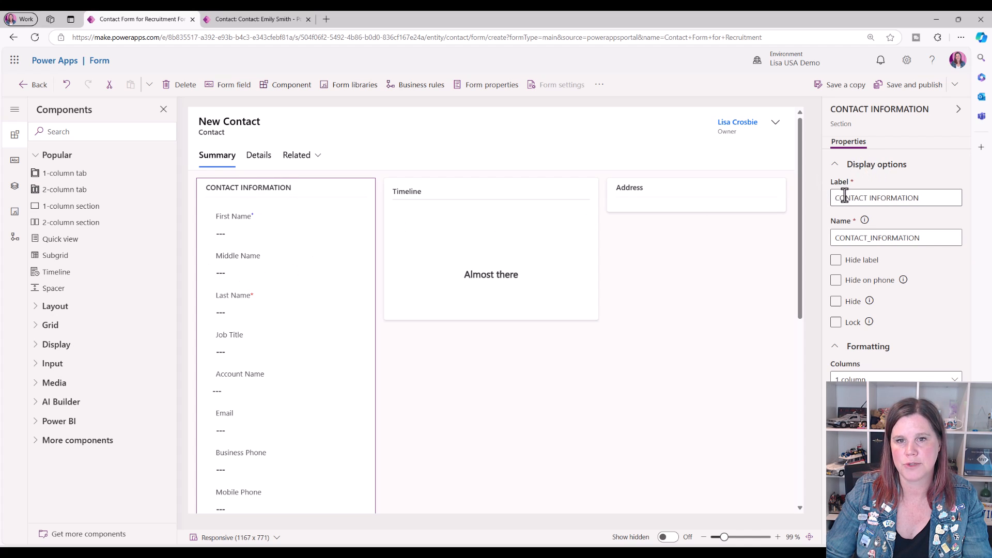
pyautogui.moveTo(922, 198); pyautogui.dragTo(823, 200)
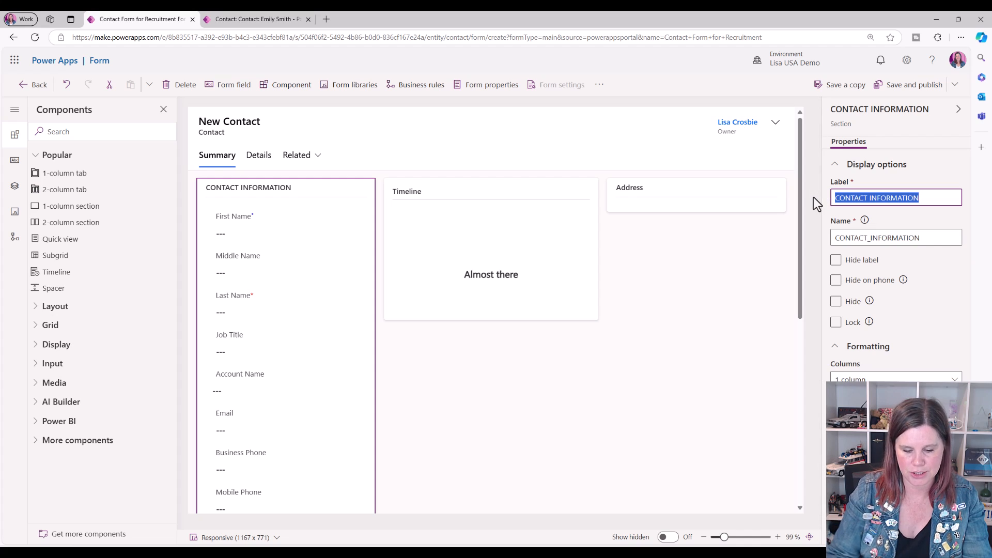
pyautogui.write('Contact')
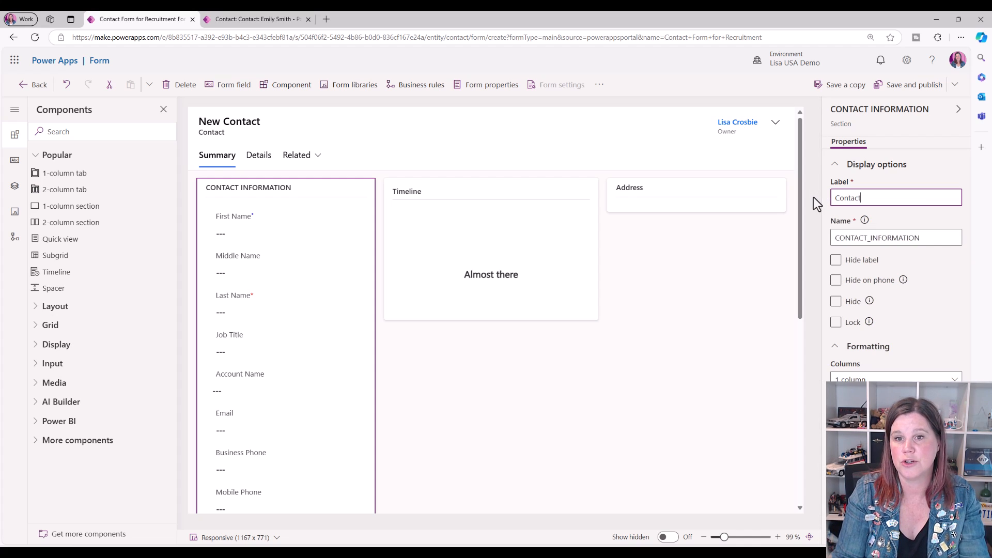
pyautogui.write(' Information')
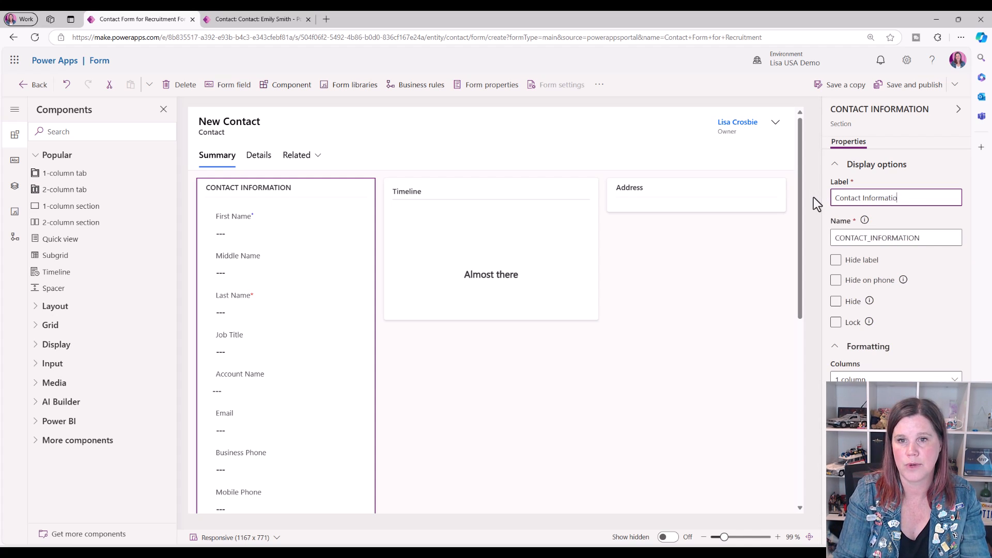
pyautogui.click(704, 245)
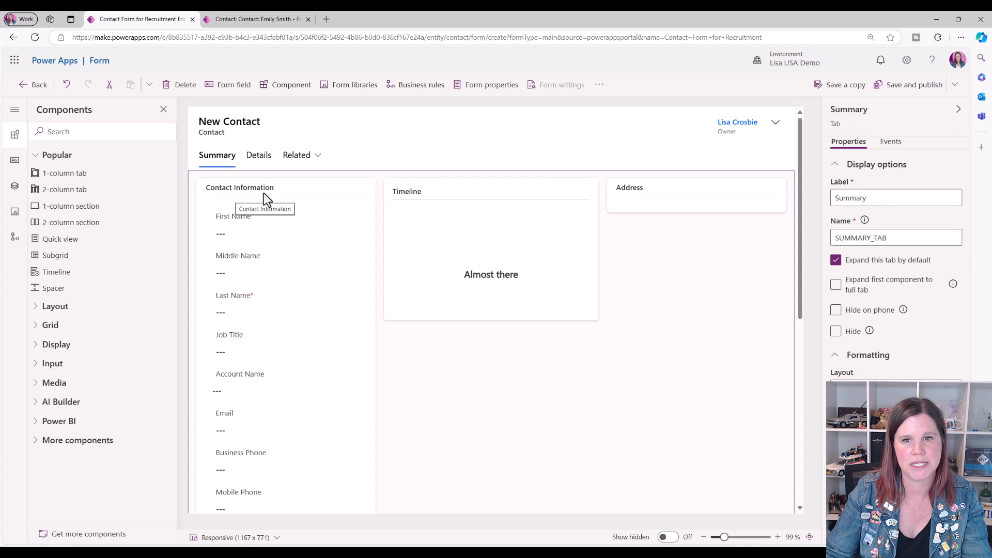
# Step: Try hiding the label of the Contact Information section and show it again
pyautogui.click(352, 192)
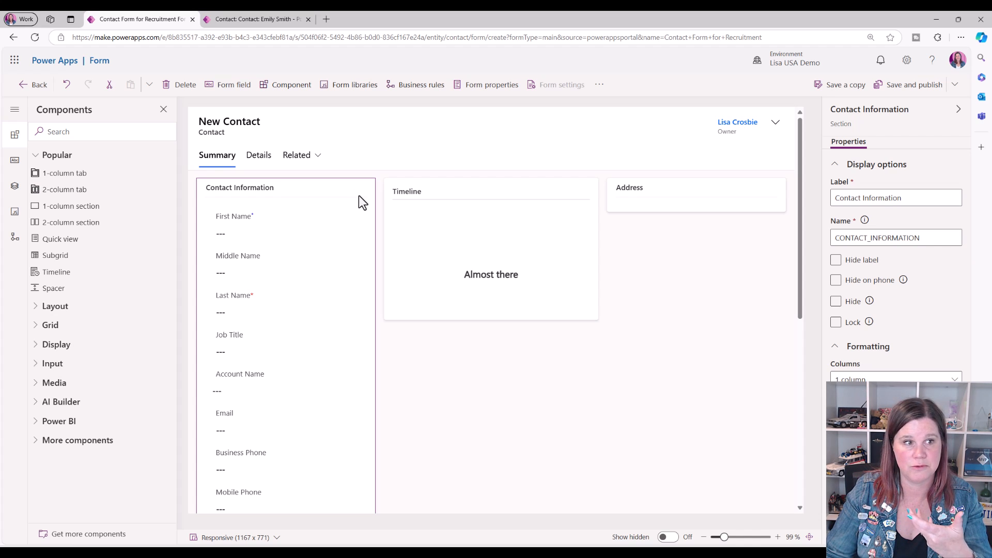
pyautogui.click(835, 260)
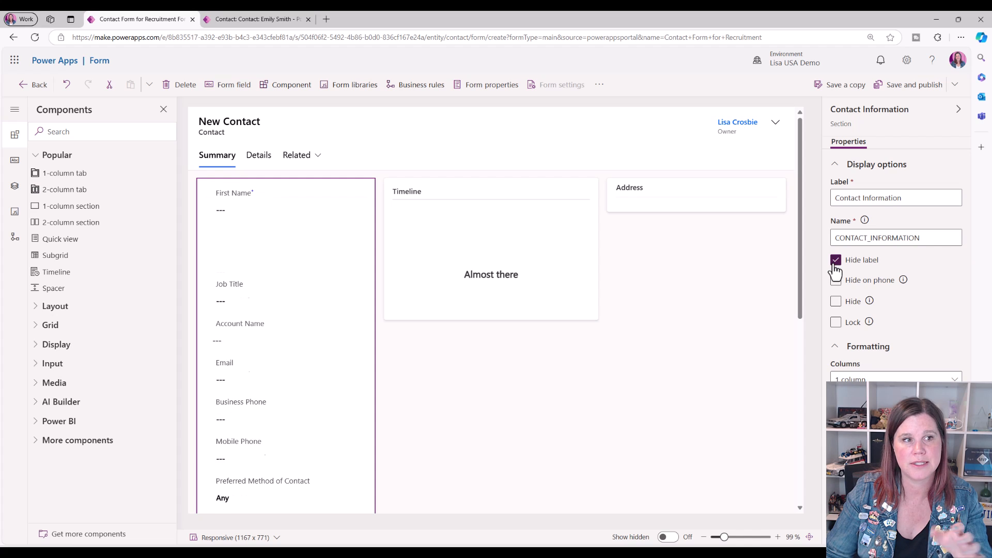
pyautogui.click(834, 264)
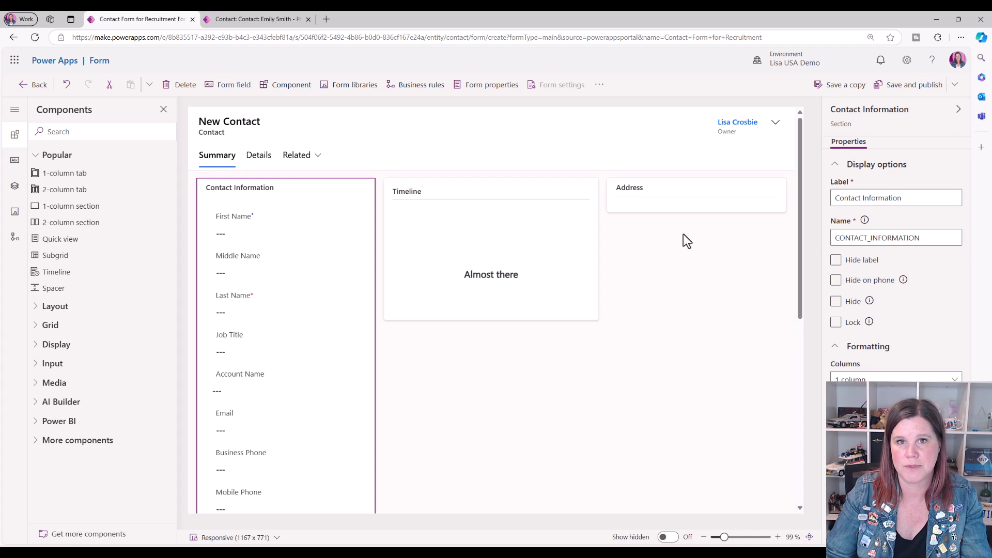
# Step: Inspect the composite Address field and the neighbouring Preferred Method of Contact field in the Contact Information section
pyautogui.scroll(-5, 599, 355)
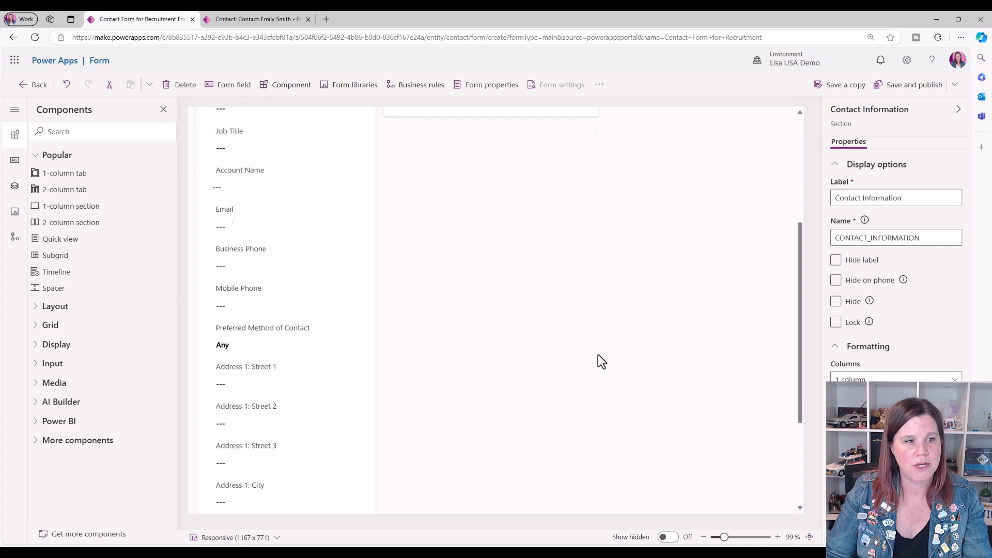
pyautogui.click(316, 344)
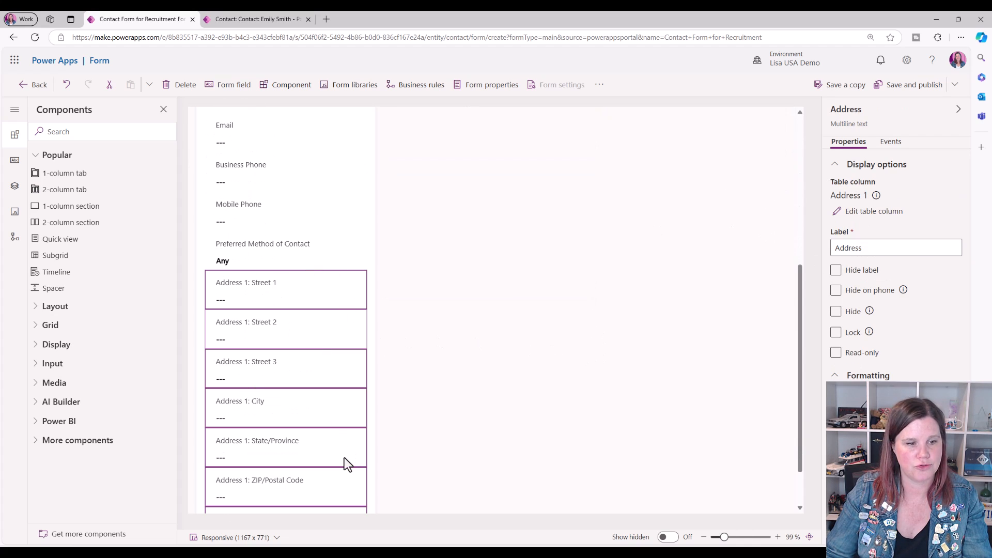
pyautogui.scroll(-2, 383, 422)
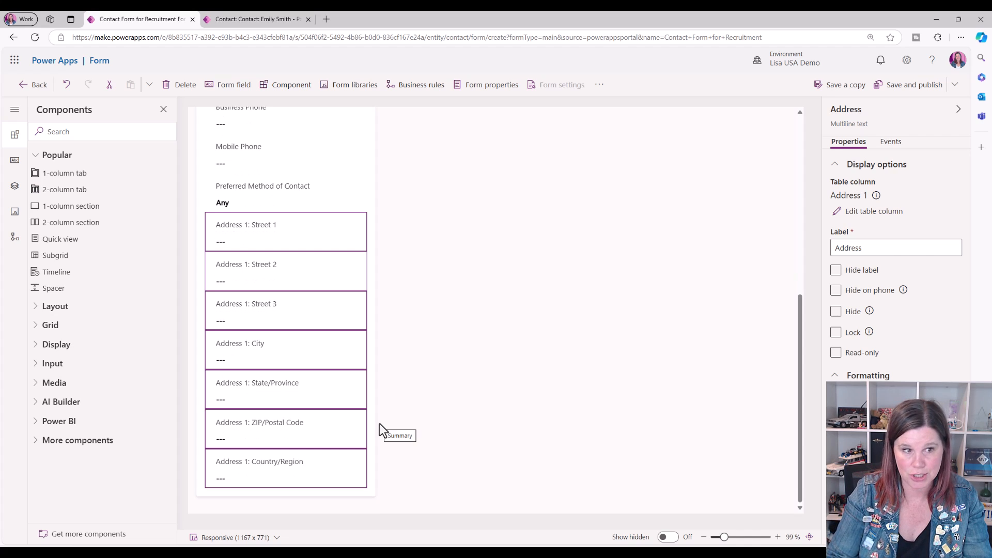
pyautogui.press('Up')
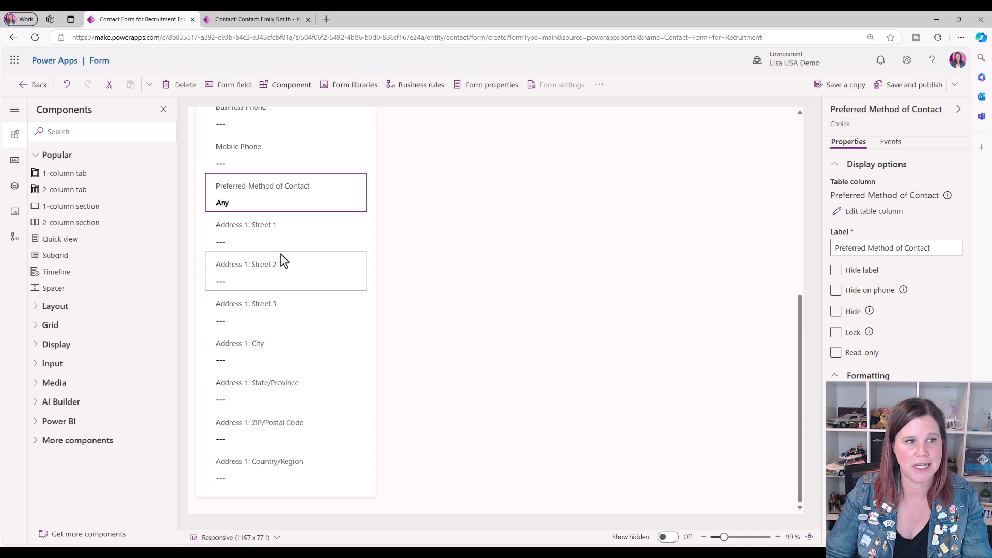
pyautogui.scroll(8, 274, 256)
pyautogui.scroll(2, 457, 348)
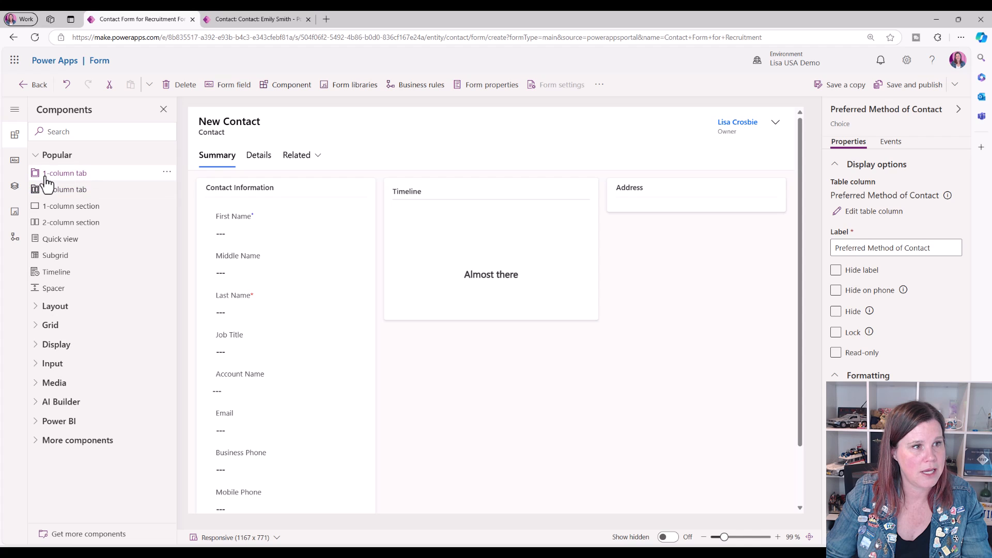
# Step: Browse the unused table columns available for the form, switching the unused-only filter off and back on
pyautogui.click(15, 162)
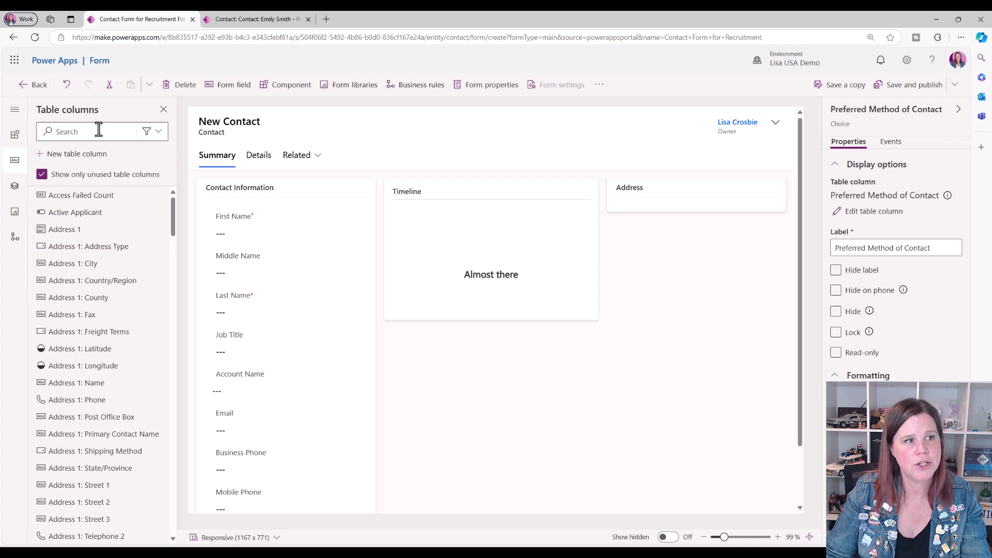
pyautogui.scroll(-15, 86, 220)
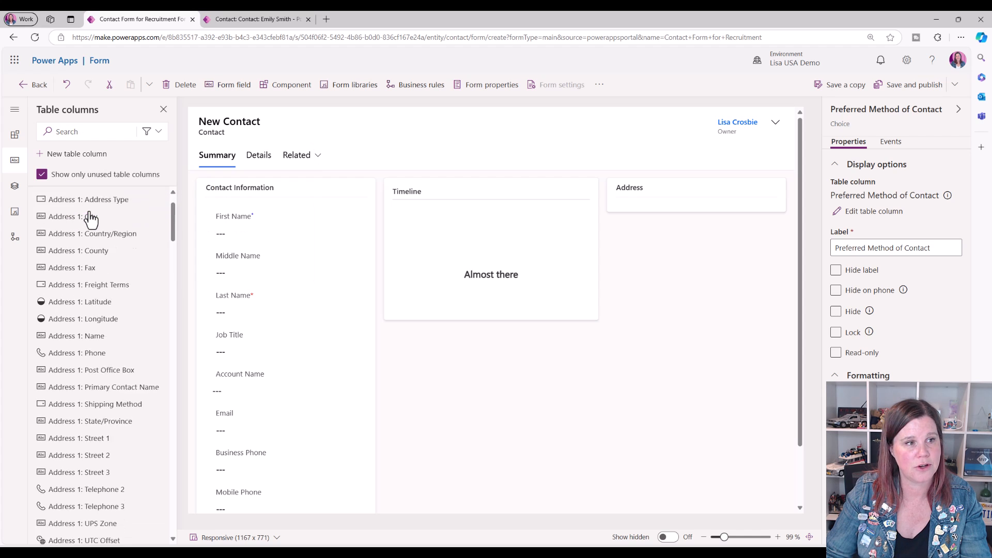
pyautogui.scroll(-20, 91, 222)
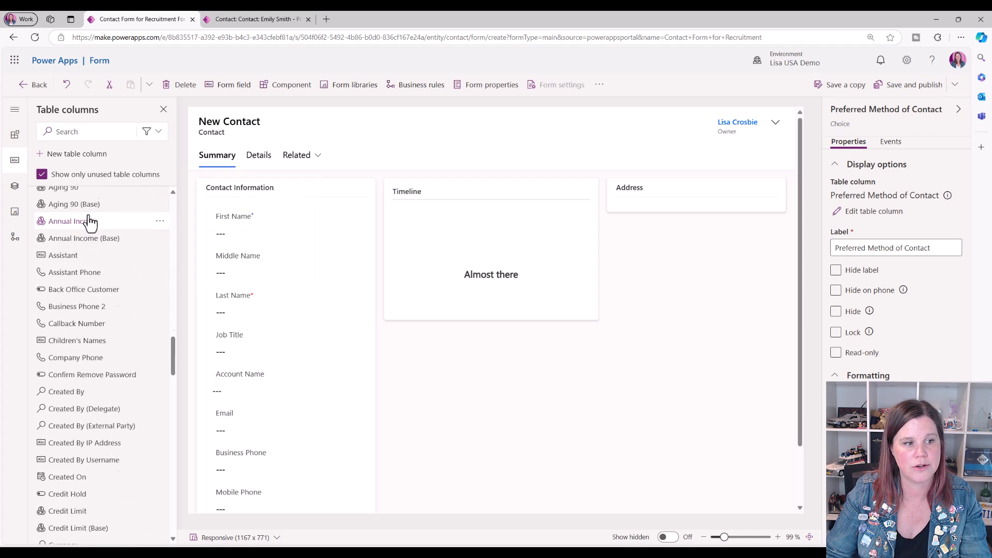
pyautogui.scroll(20, 89, 221)
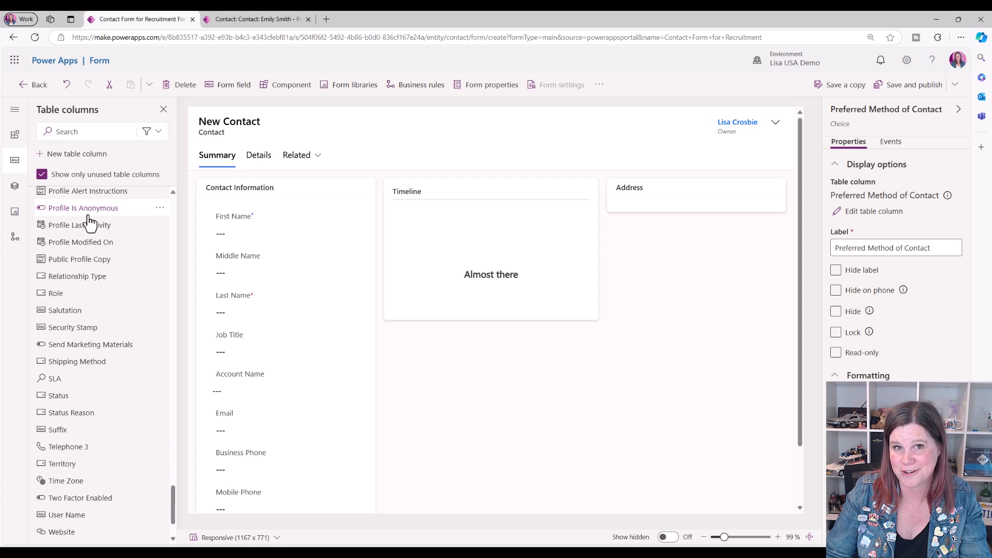
pyautogui.scroll(10, 89, 221)
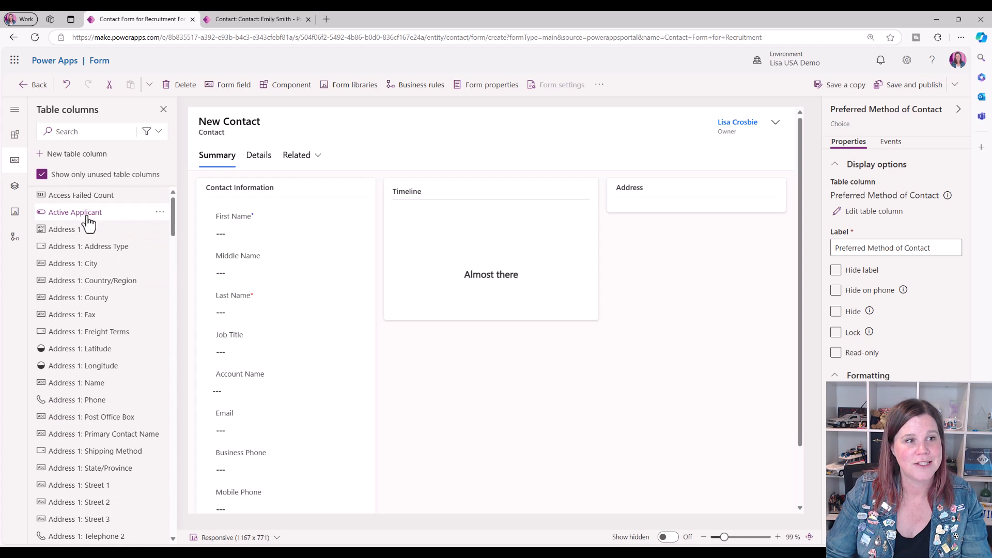
pyautogui.moveTo(89, 220)
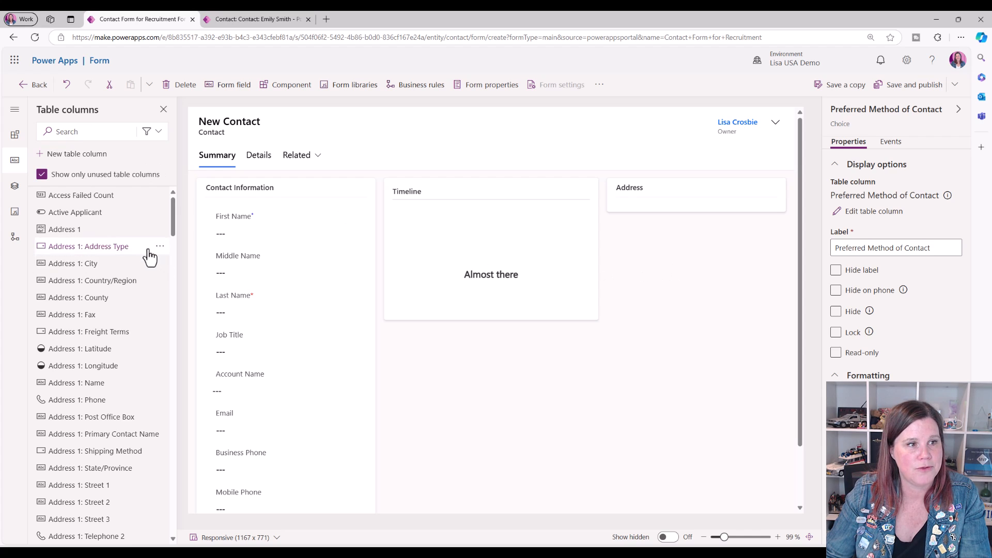
pyautogui.click(42, 178)
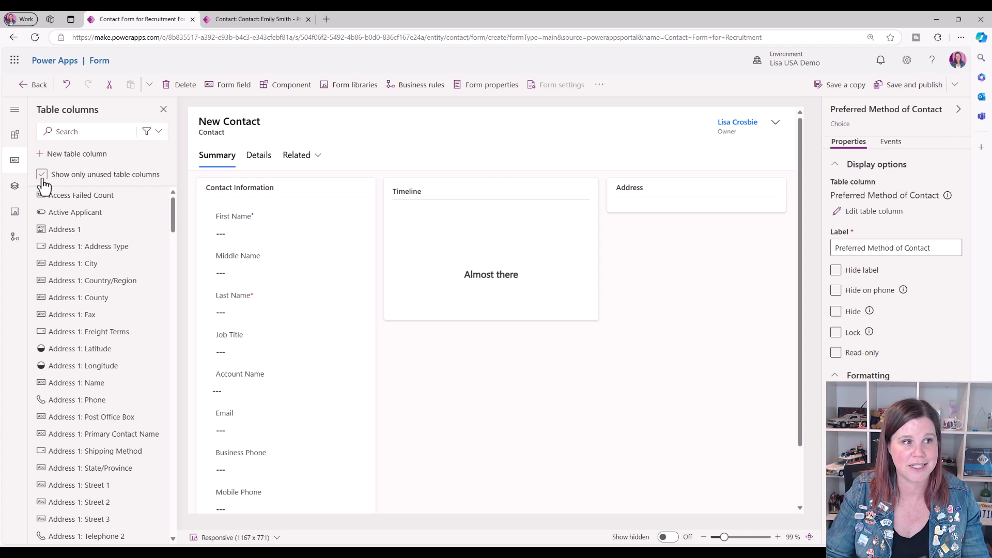
pyautogui.click(42, 175)
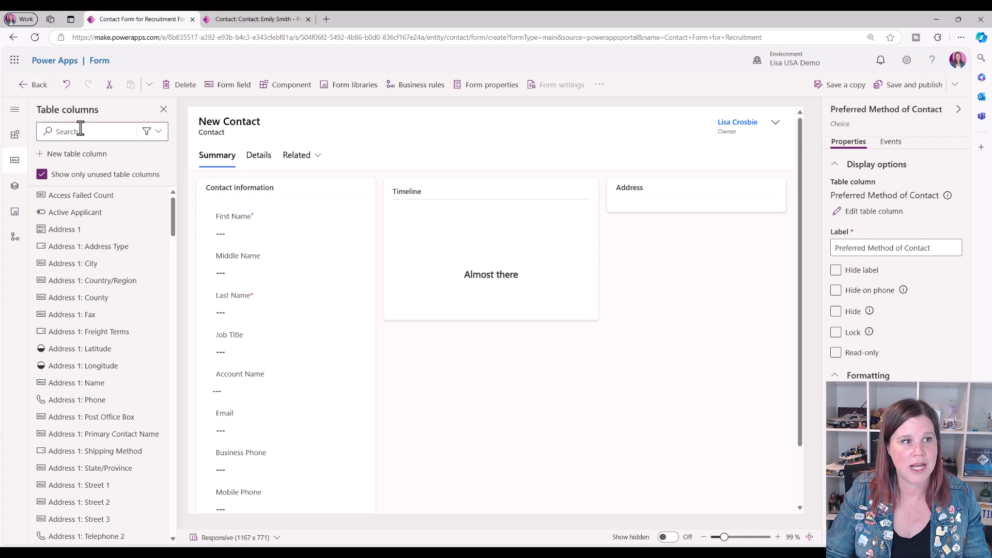
# Step: Browse the unused table columns filtered to Custom only, and to Standard only
pyautogui.click(160, 133)
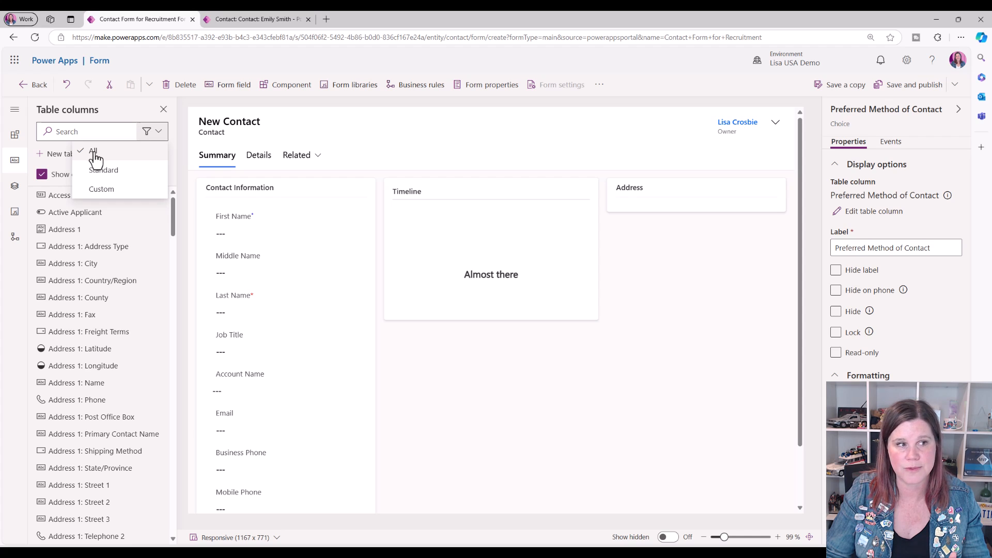
pyautogui.click(103, 190)
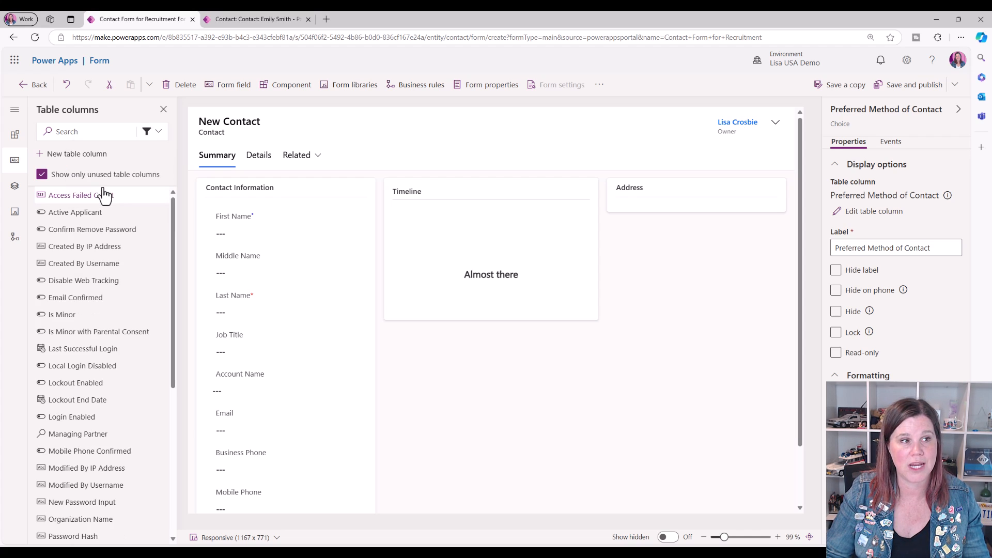
pyautogui.scroll(-3, 128, 248)
pyautogui.scroll(-3, 124, 243)
pyautogui.scroll(5, 127, 248)
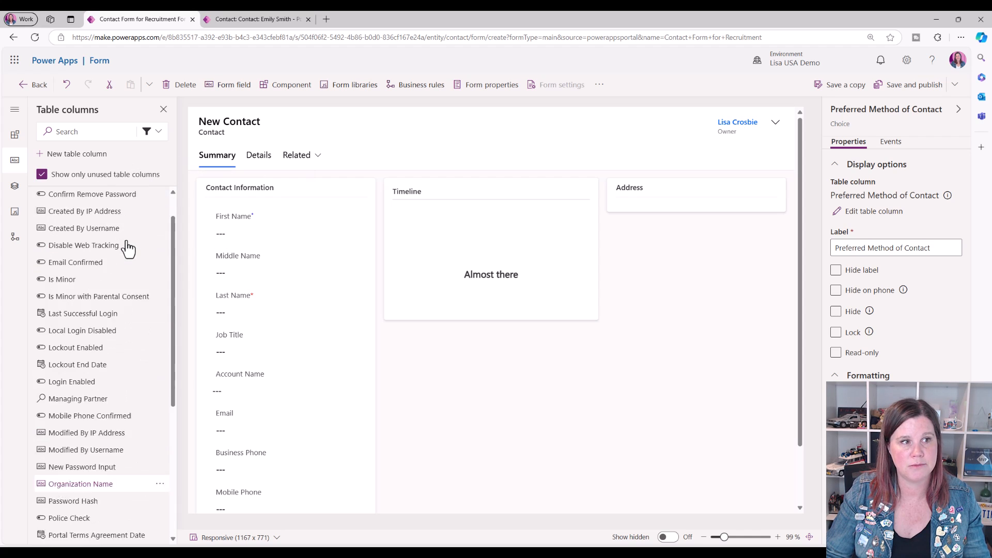
pyautogui.click(155, 132)
pyautogui.click(141, 172)
pyautogui.scroll(-10, 137, 232)
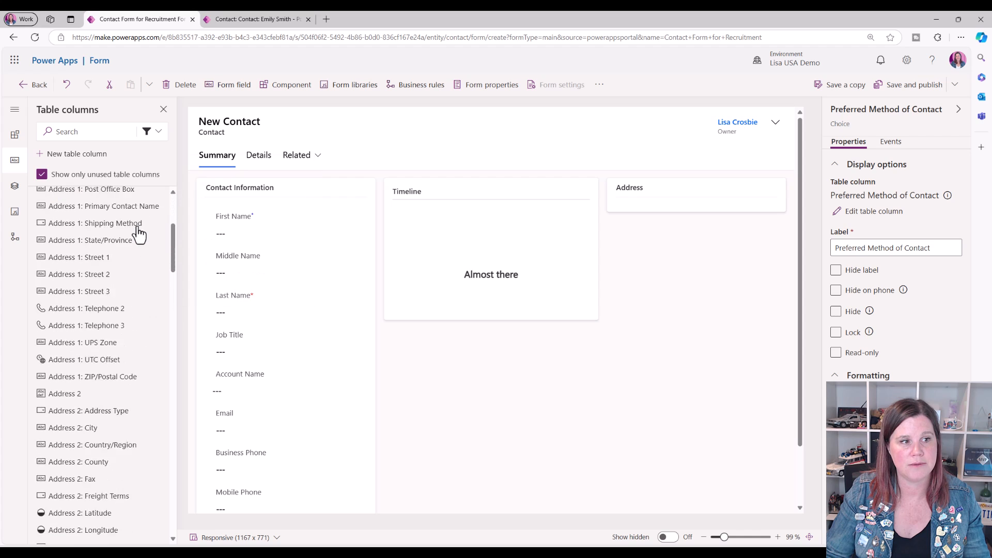
pyautogui.scroll(-15, 135, 234)
pyautogui.scroll(20, 133, 232)
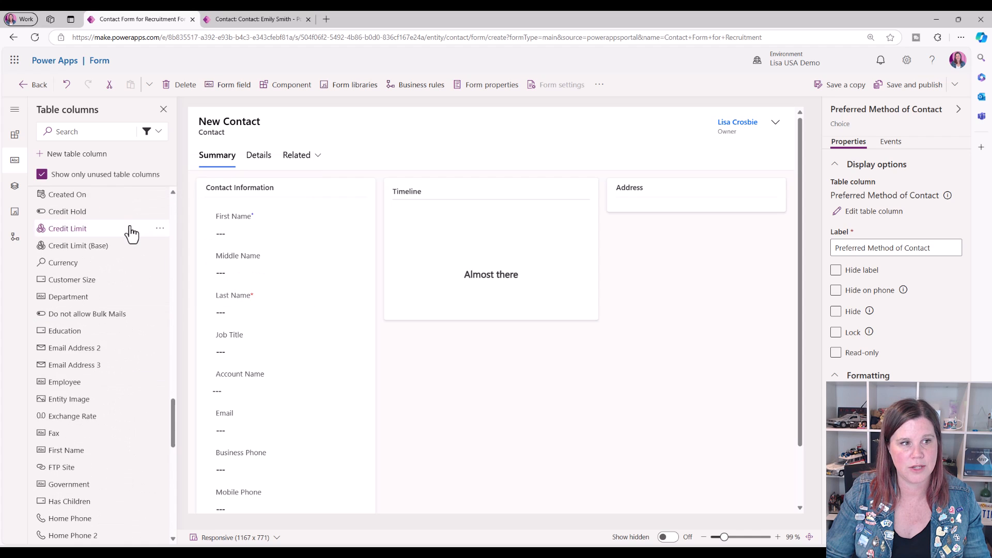
pyautogui.scroll(3, 130, 234)
# Step: Set the table column filter back to All and search the columns for "address"
pyautogui.click(155, 133)
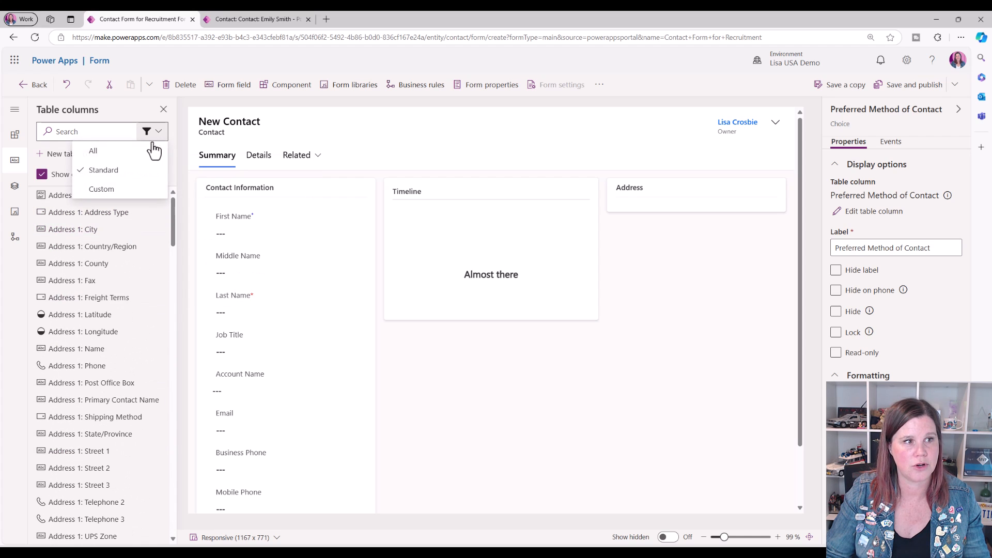
pyautogui.click(143, 152)
pyautogui.click(76, 132)
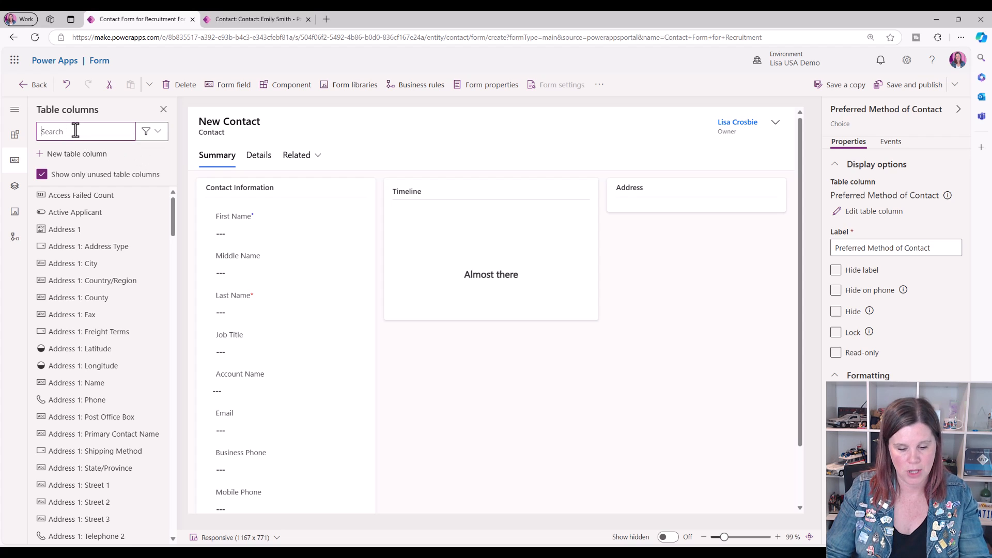
pyautogui.write('addre')
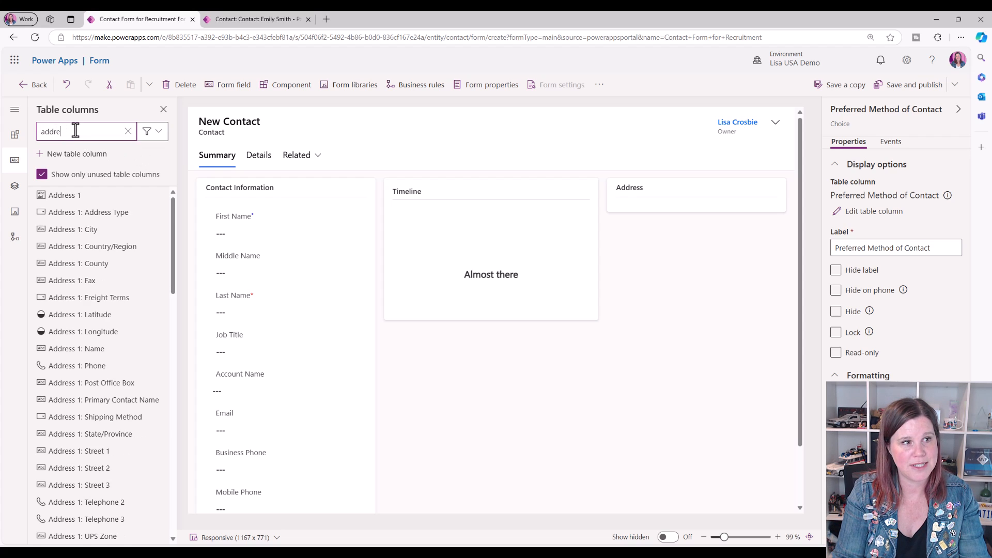
pyautogui.write('ss')
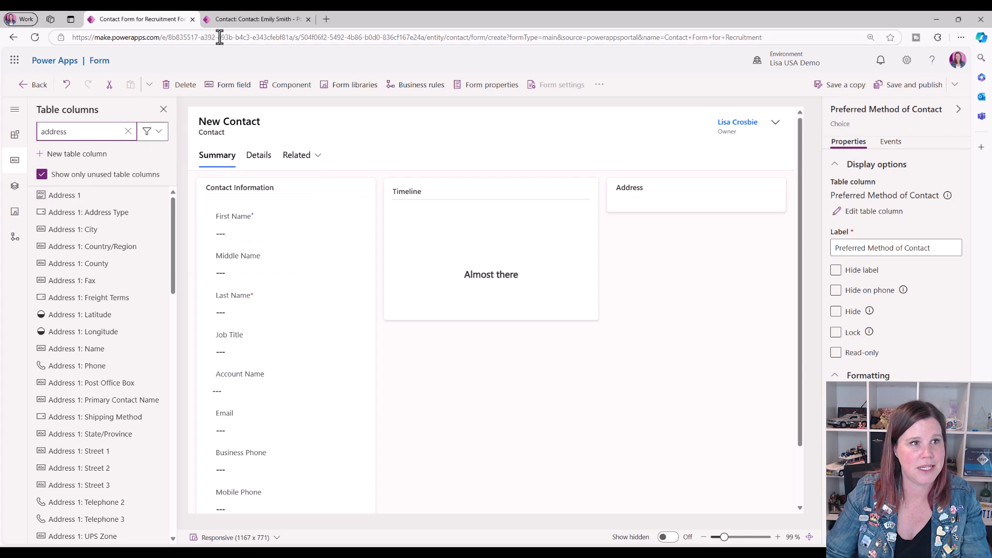
# Step: Check which address fields the existing contact record shows in the Recruitment App, and return to the form designer
pyautogui.click(222, 19)
pyautogui.scroll(-3, 150, 404)
pyautogui.scroll(3, 228, 339)
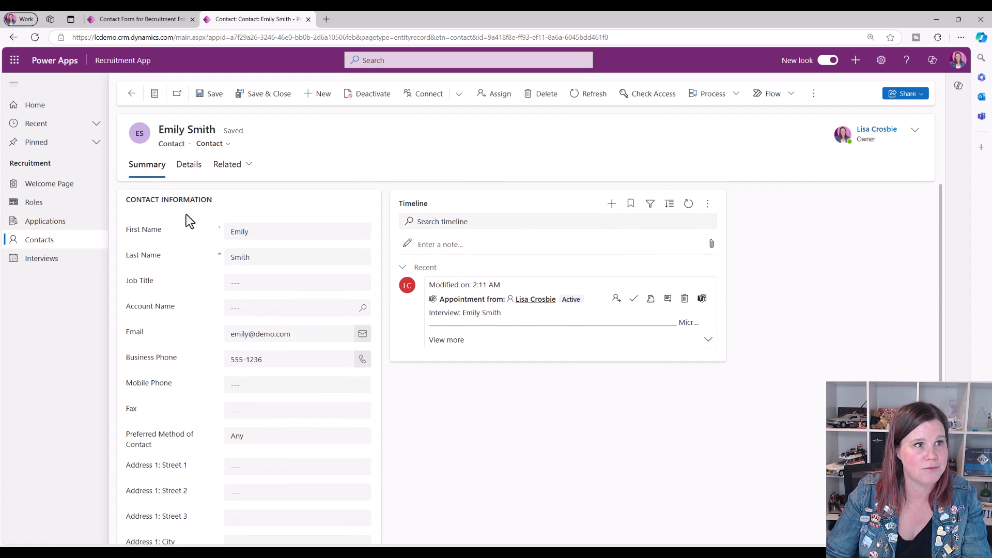
pyautogui.click(148, 16)
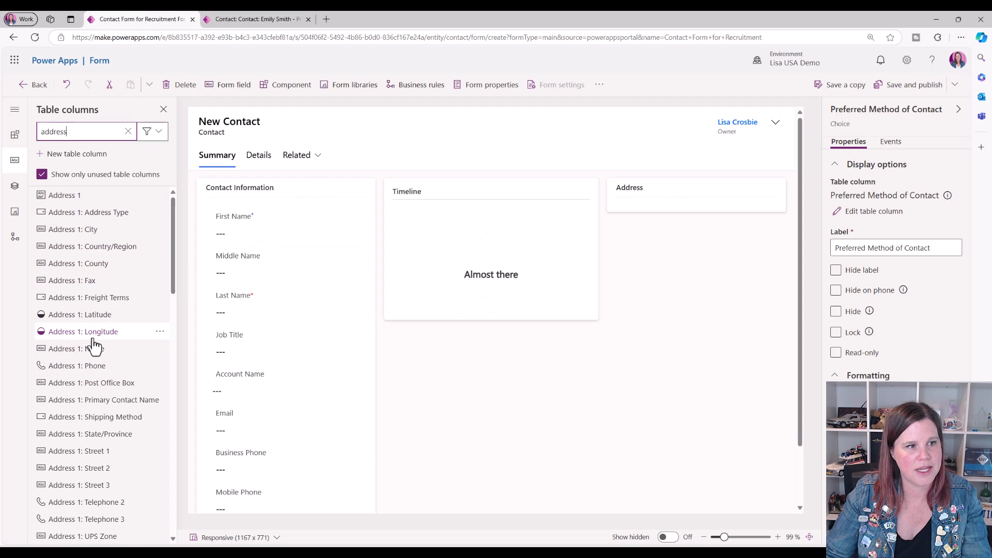
# Step: Add the Address 1 columns Street 1, Street 2, City, State/Province and ZIP/Postal Code, in that order, to the Address section
pyautogui.moveTo(93, 451); pyautogui.dragTo(633, 198)
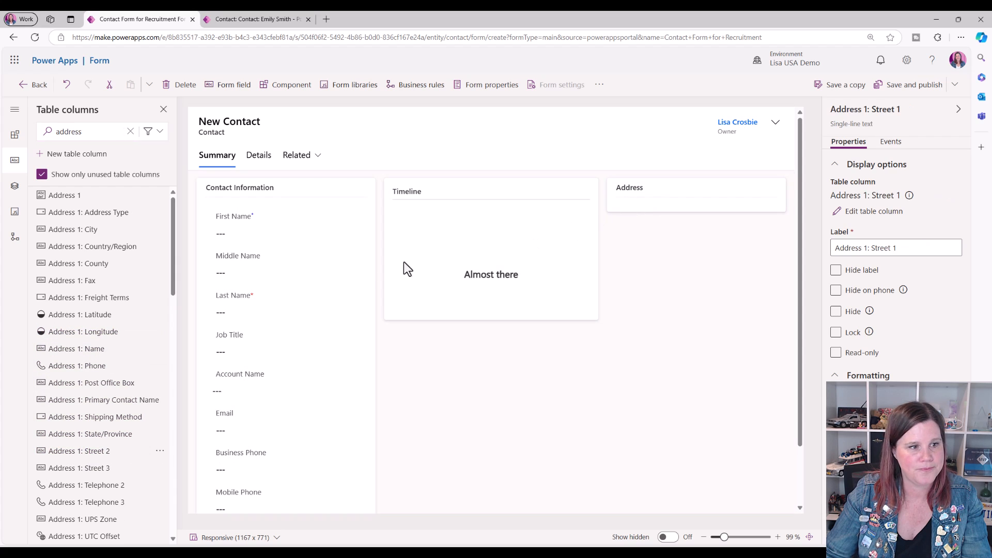
pyautogui.moveTo(86, 451); pyautogui.dragTo(622, 234)
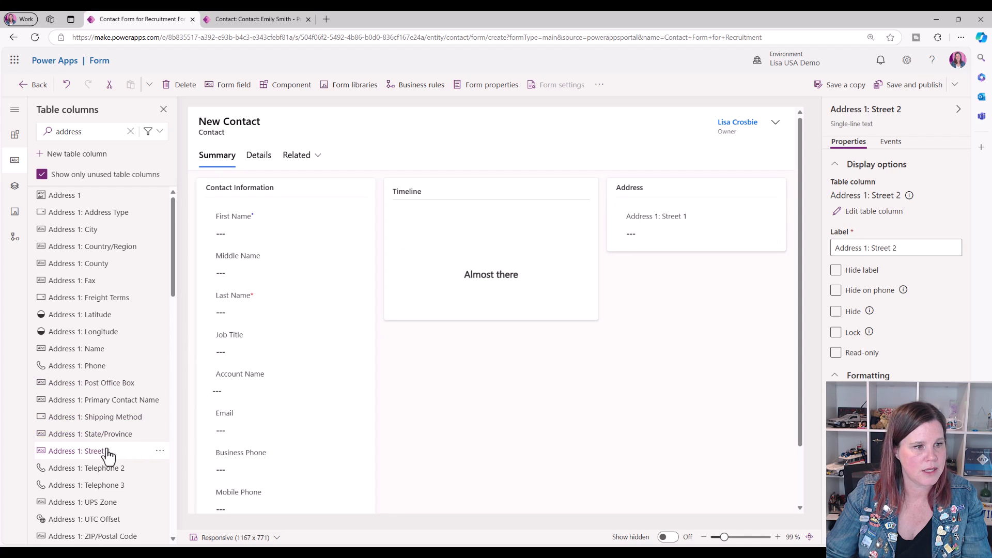
pyautogui.moveTo(77, 236); pyautogui.dragTo(637, 287)
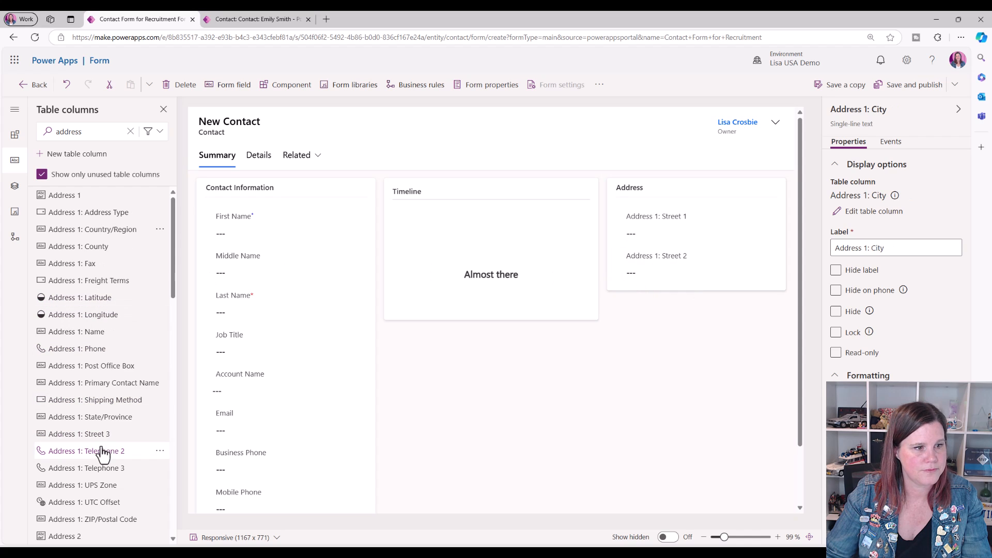
pyautogui.moveTo(155, 425); pyautogui.dragTo(619, 317)
pyautogui.moveTo(75, 509); pyautogui.dragTo(612, 359)
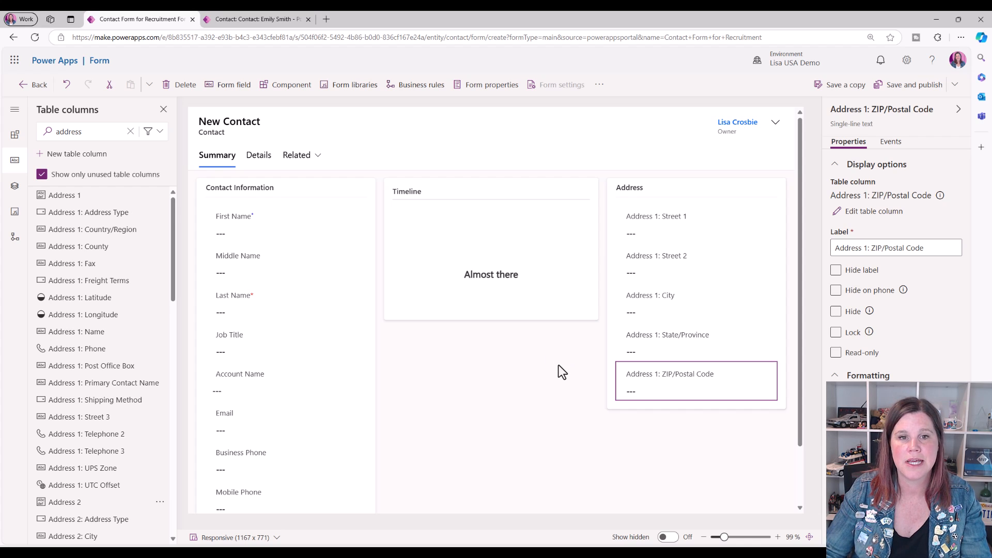
# Step: Shorten the labels of the first two Address section fields to "Street 1" and "Street 2"
pyautogui.click(640, 212)
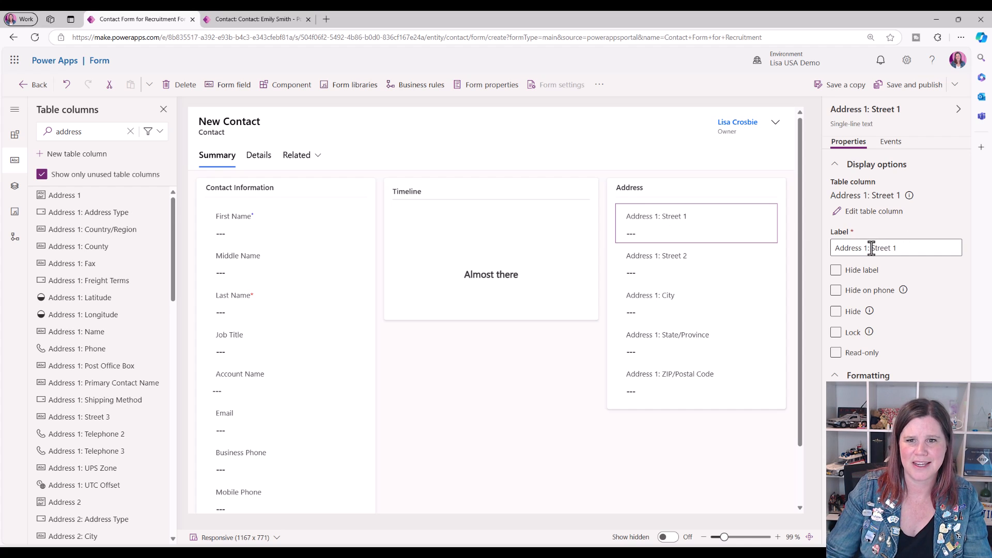
pyautogui.moveTo(871, 248); pyautogui.dragTo(820, 250)
pyautogui.press('BackSpace')
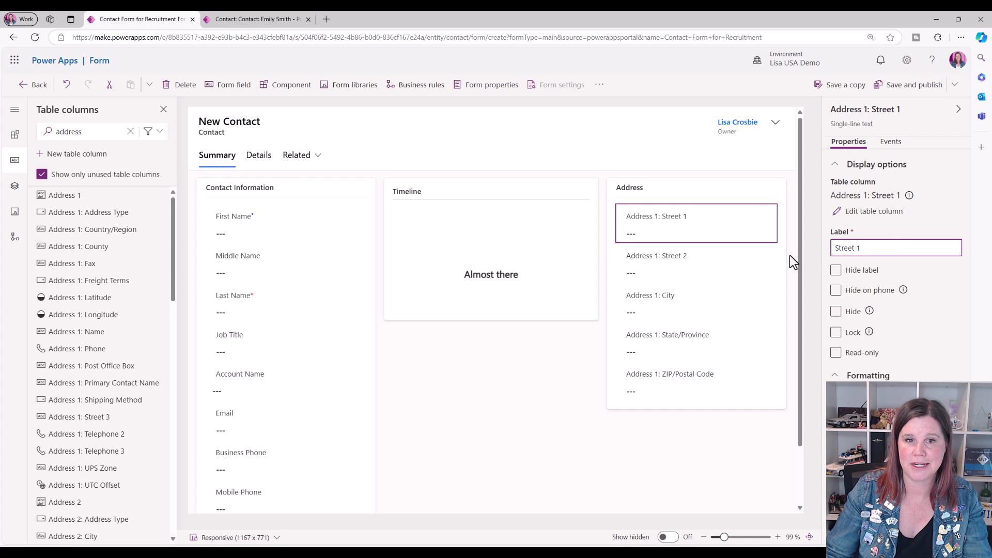
pyautogui.click(676, 262)
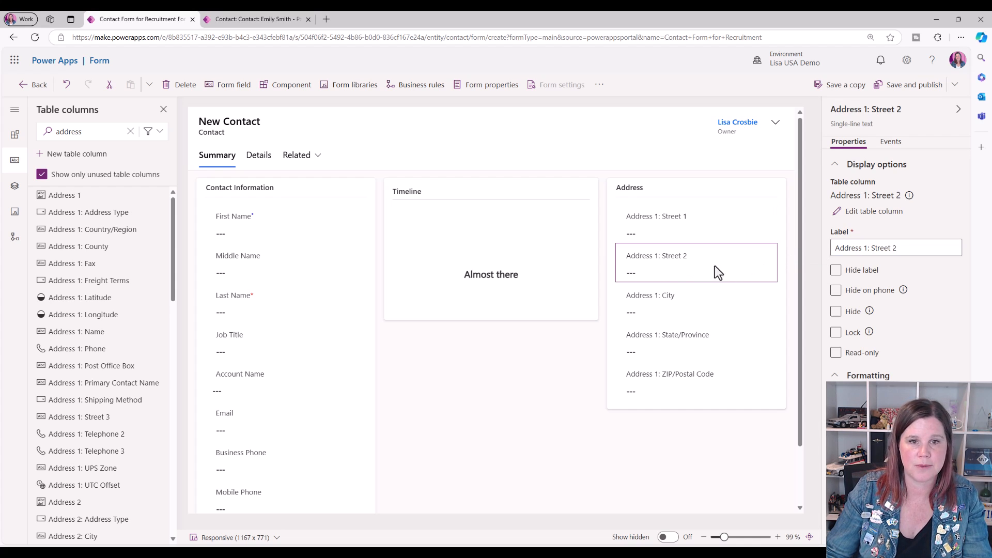
pyautogui.moveTo(871, 248); pyautogui.dragTo(811, 250)
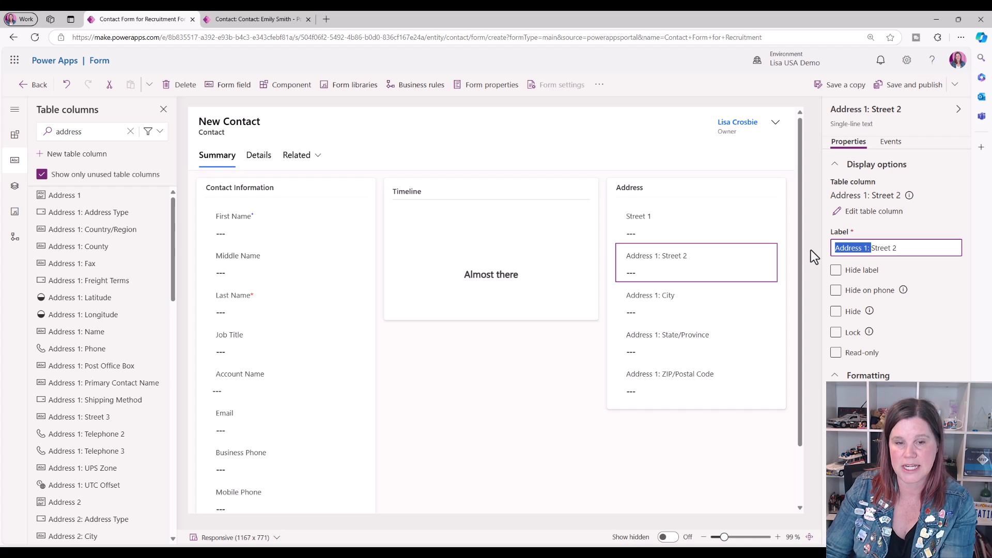
pyautogui.press('BackSpace')
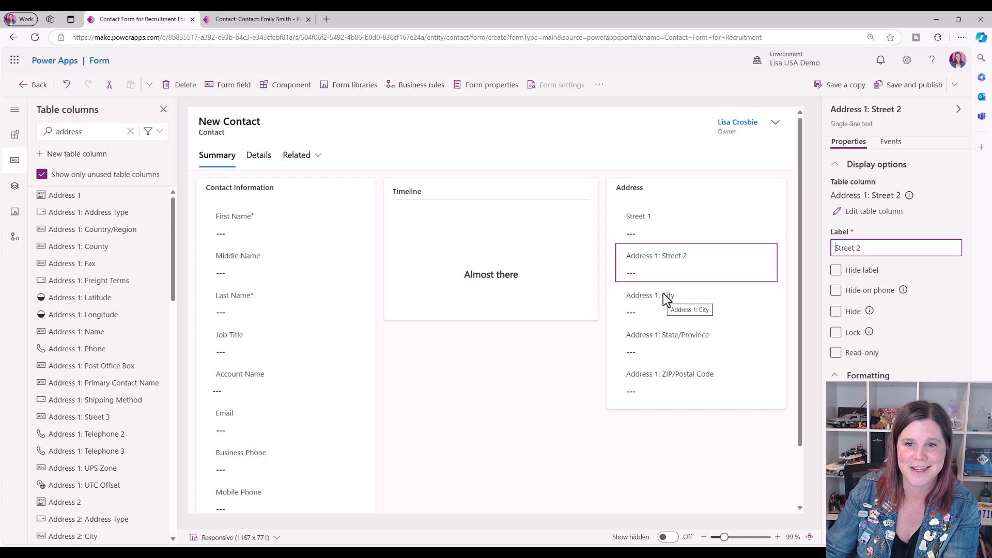
# Step: Relabel the Address 1 city and state fields as "City" and "State/Province"
pyautogui.click(641, 299)
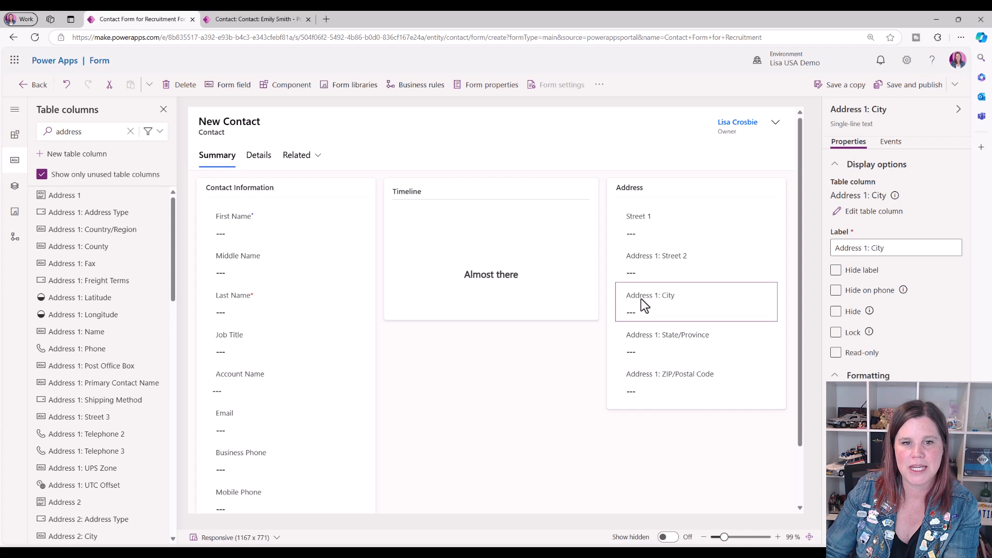
pyautogui.moveTo(871, 248); pyautogui.dragTo(816, 249)
pyautogui.press('BackSpace')
pyautogui.click(686, 336)
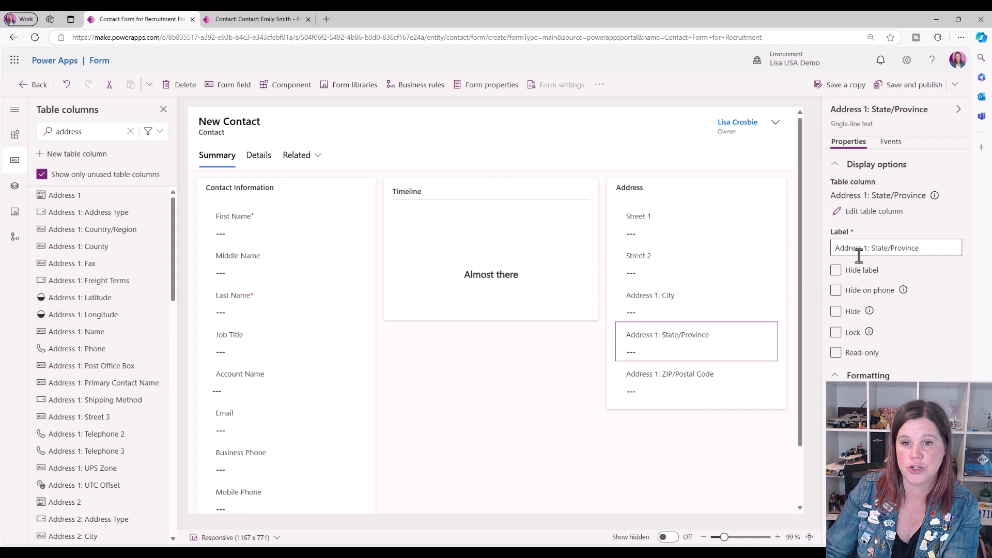
pyautogui.moveTo(871, 248); pyautogui.dragTo(817, 247)
pyautogui.press('BackSpace')
# Step: Change the label of the Address 1: ZIP/Postal Code field to "Postal Code"
pyautogui.click(673, 374)
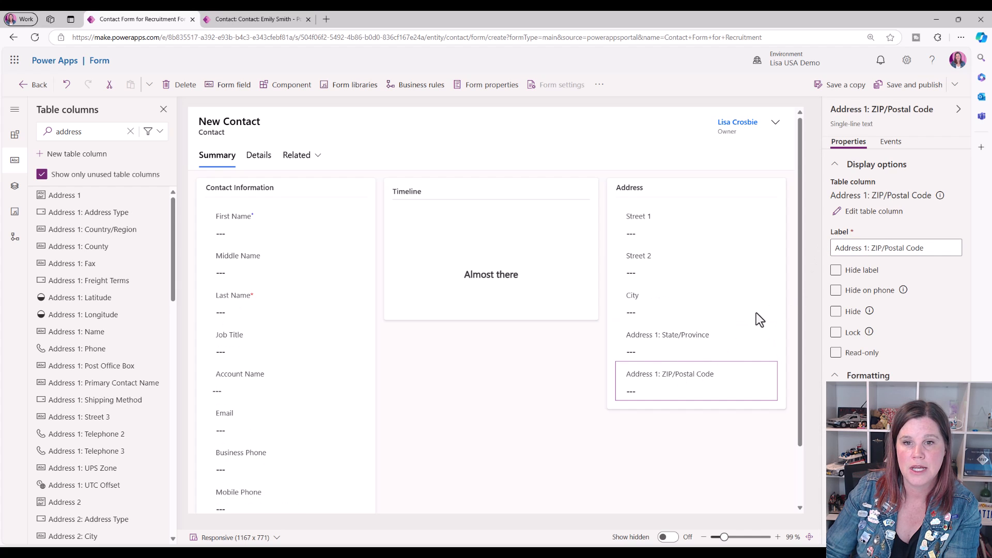
pyautogui.moveTo(890, 248); pyautogui.dragTo(821, 249)
pyautogui.press('BackSpace')
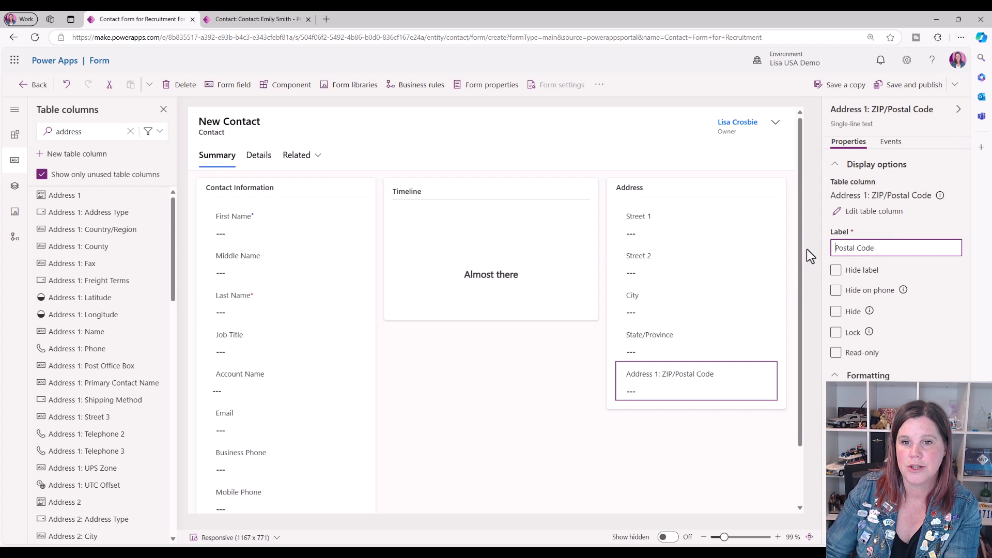
pyautogui.click(704, 441)
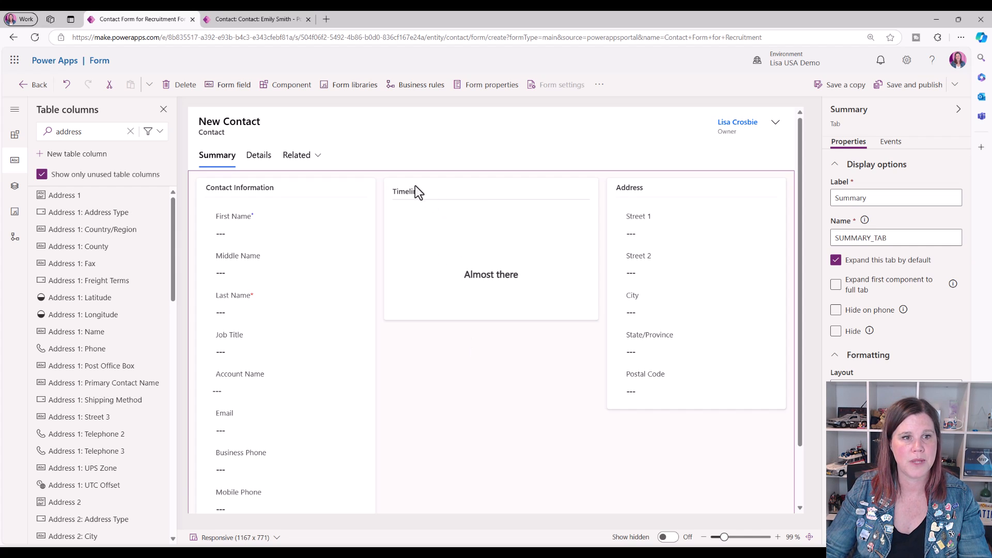
# Step: Move the SOCIAL PANE section containing the Timeline into the third column, above the Address section
pyautogui.click(401, 189)
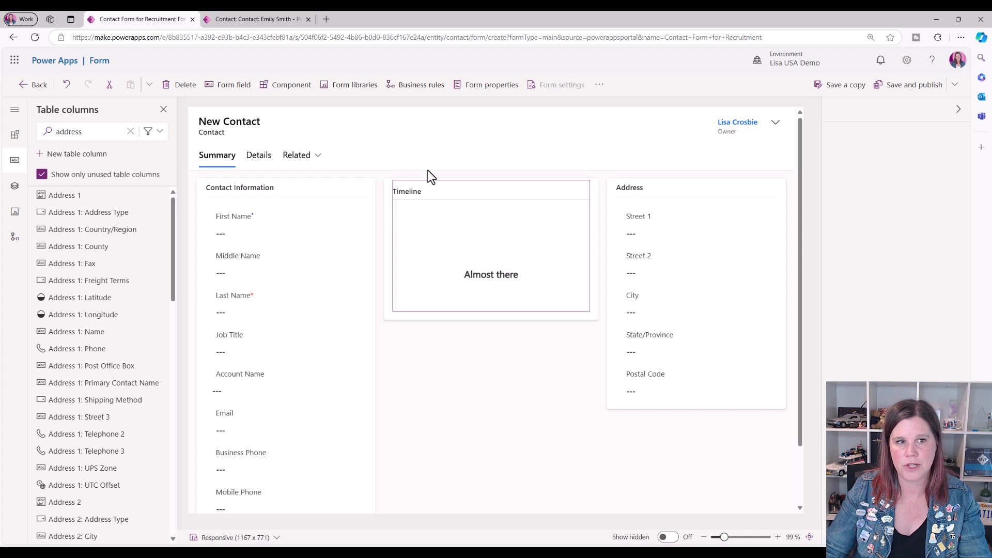
pyautogui.click(387, 189)
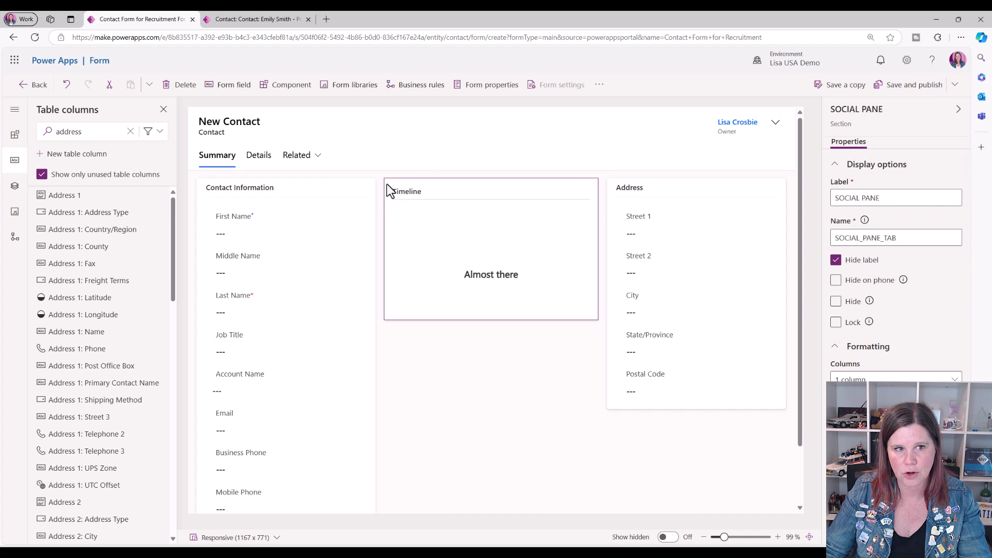
pyautogui.moveTo(386, 184); pyautogui.dragTo(642, 194)
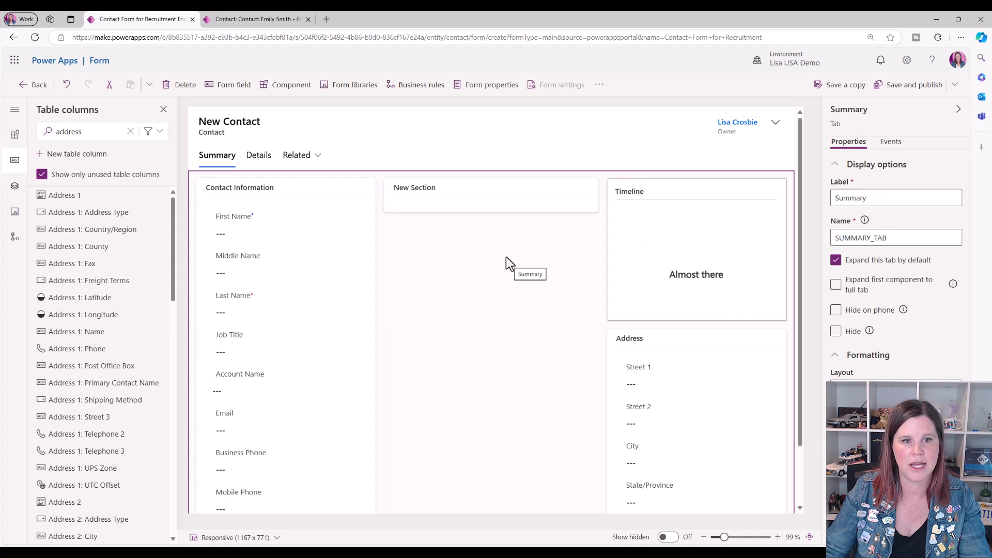
# Step: Move the Address section into the middle column, above New Section
pyautogui.moveTo(723, 341); pyautogui.dragTo(698, 349)
pyautogui.click(712, 337)
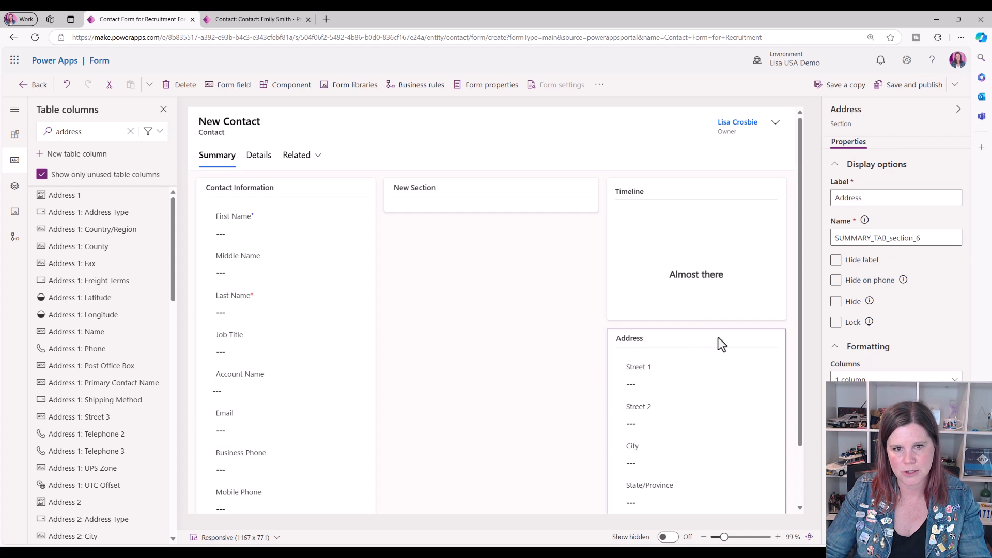
pyautogui.press('Delete')
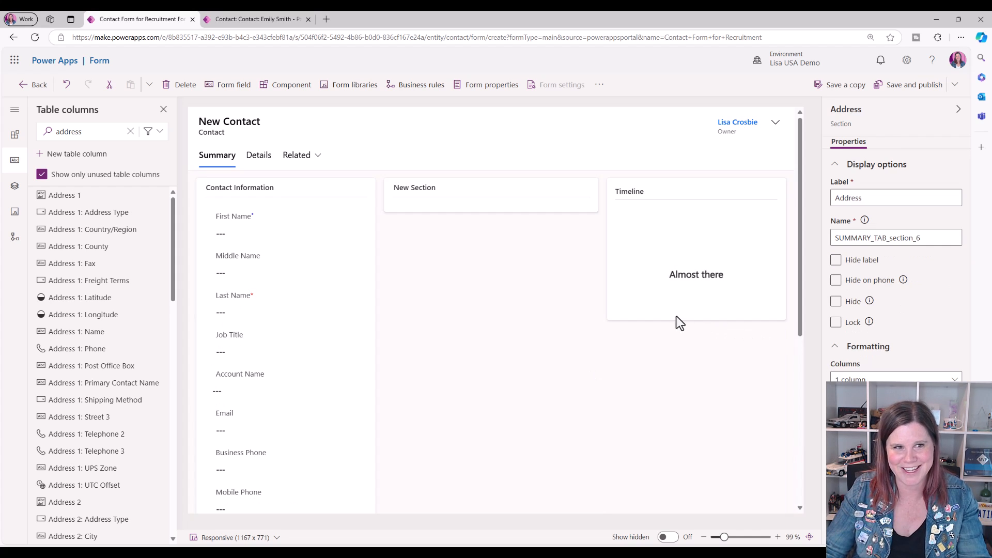
pyautogui.scroll(-6, 531, 315)
pyautogui.scroll(4, 448, 328)
pyautogui.scroll(-2, 448, 336)
pyautogui.moveTo(309, 367); pyautogui.dragTo(486, 234)
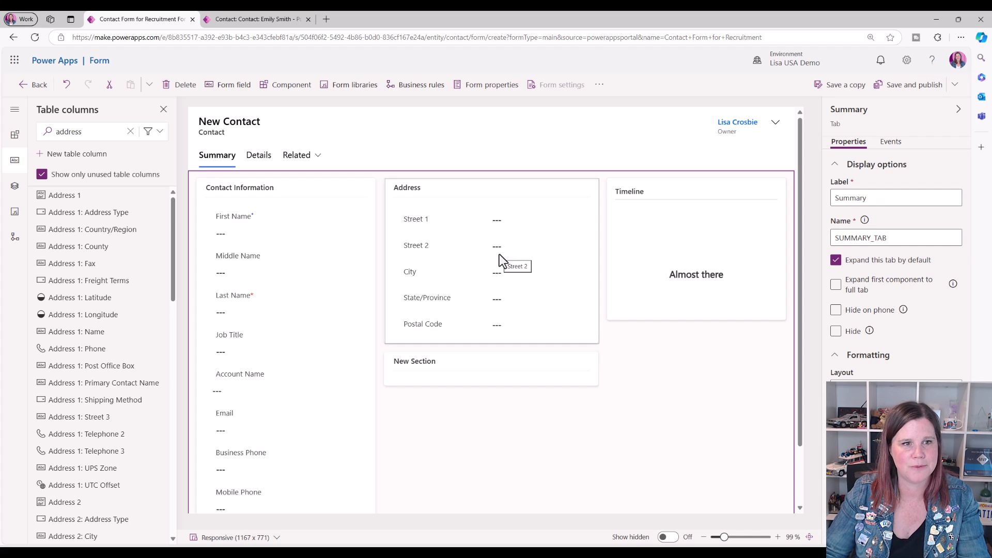
# Step: Examine the Summary tab's column layout options and column widths, keeping the 3 columns layout
pyautogui.click(502, 363)
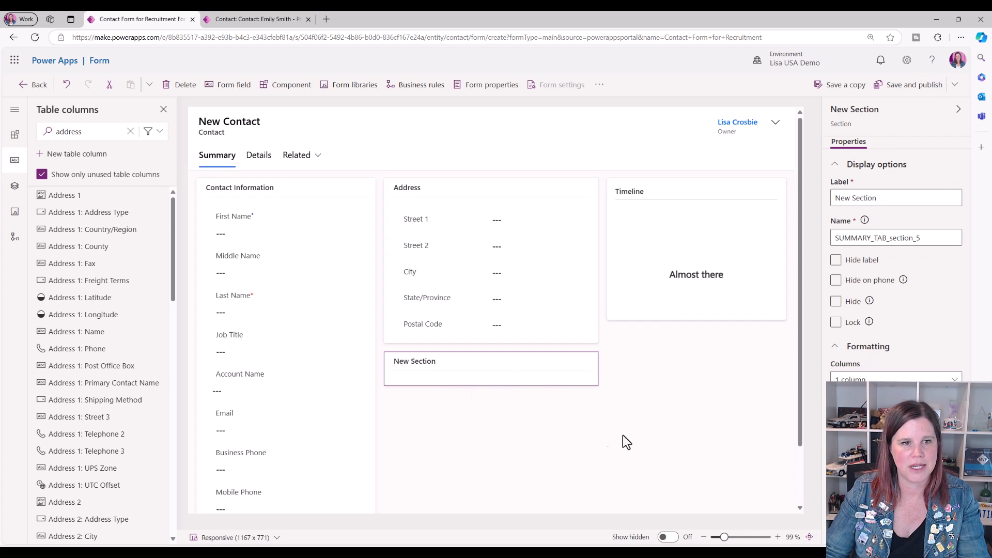
pyautogui.click(696, 435)
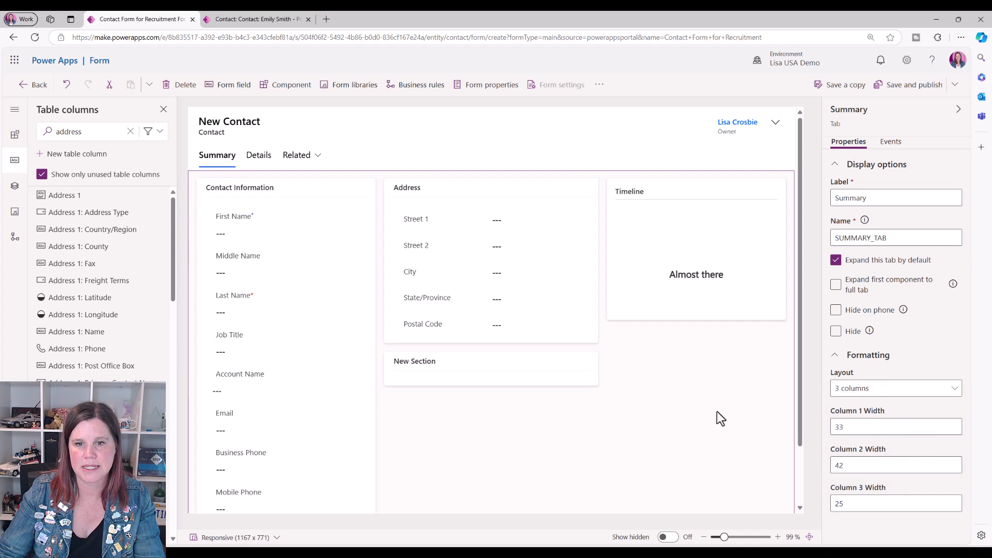
pyautogui.click(850, 394)
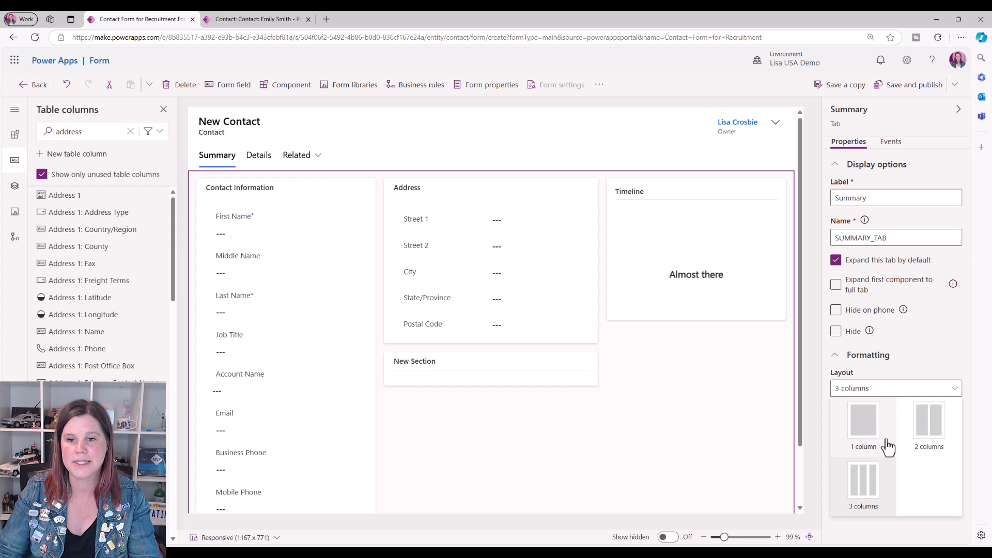
pyautogui.click(971, 368)
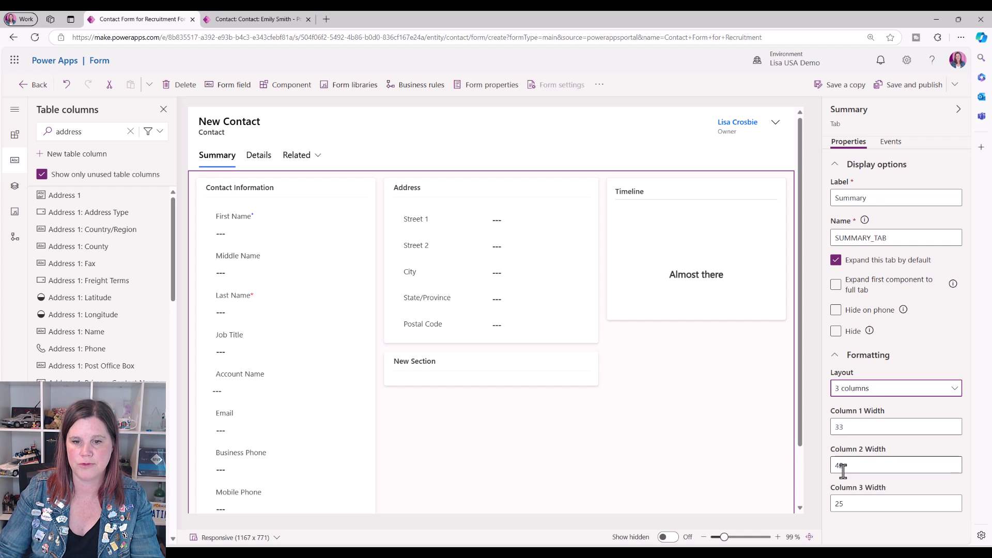
# Step: Set the Summary tab's Column 3 width to 42 and Column 2 width to 25
pyautogui.doubleClick(841, 504)
pyautogui.write('42')
pyautogui.doubleClick(856, 465)
pyautogui.write('25')
pyautogui.click(735, 458)
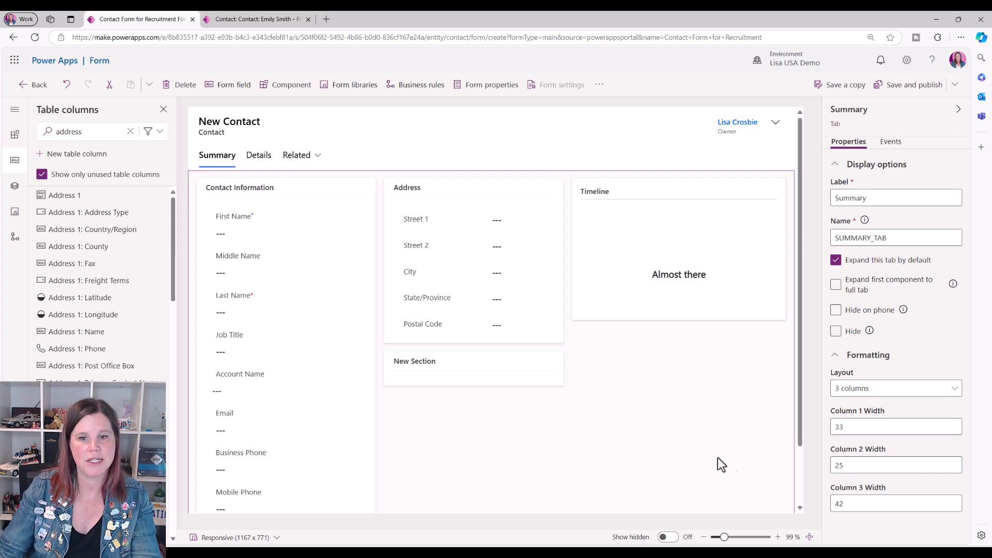
# Step: Set the Summary tab's column widths to 30, 30 and 40 for columns 1, 2 and 3
pyautogui.doubleClick(838, 427)
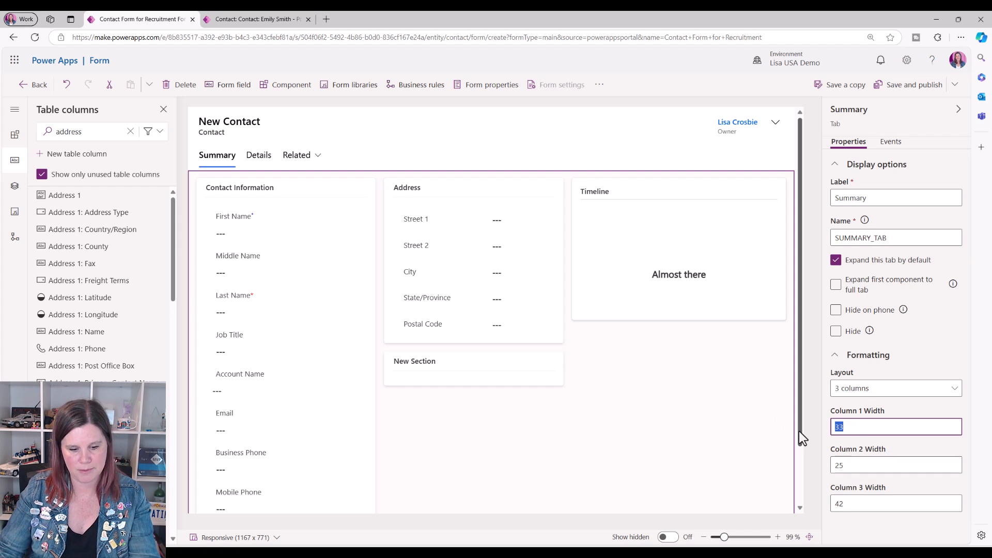
pyautogui.write('30')
pyautogui.press('Tab')
pyautogui.write('30')
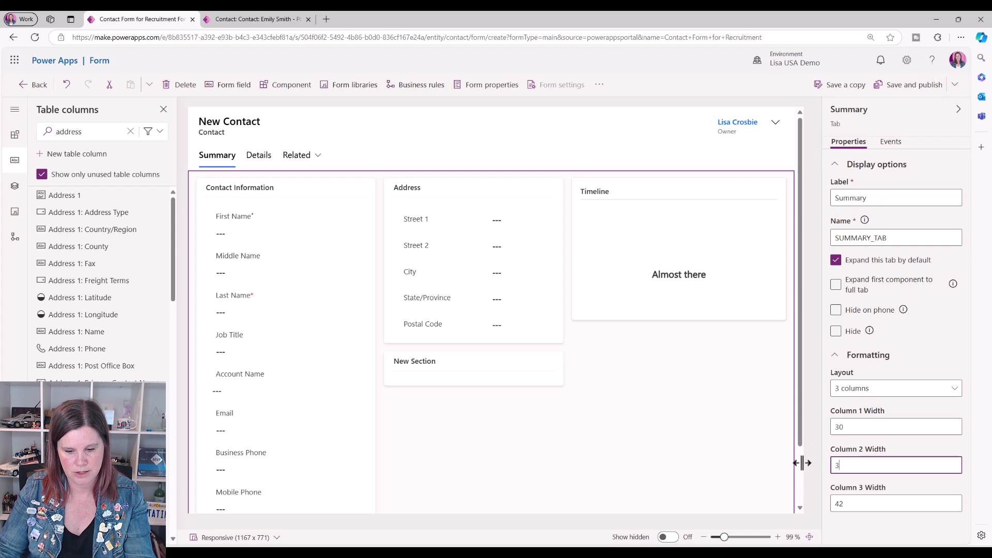
pyautogui.doubleClick(843, 505)
pyautogui.write('40')
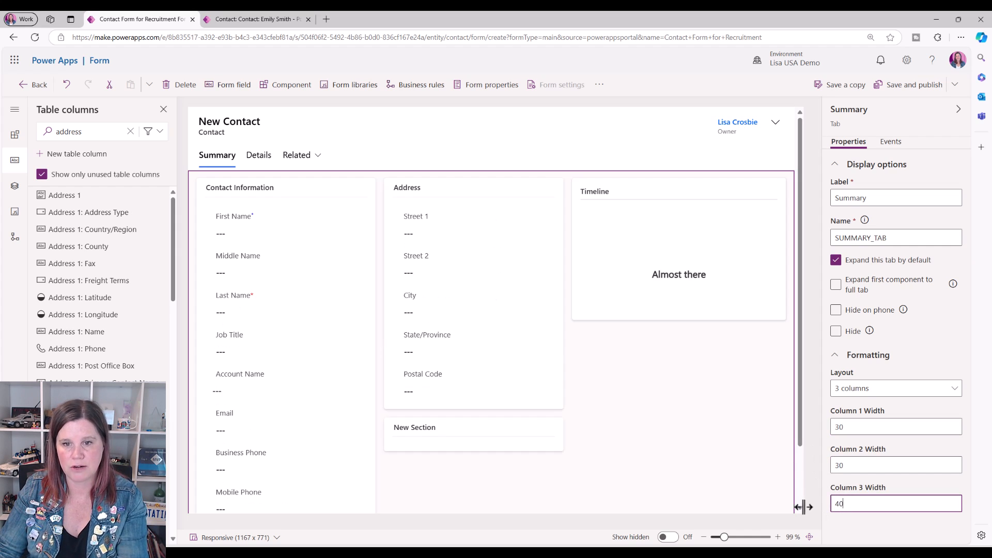
pyautogui.click(678, 438)
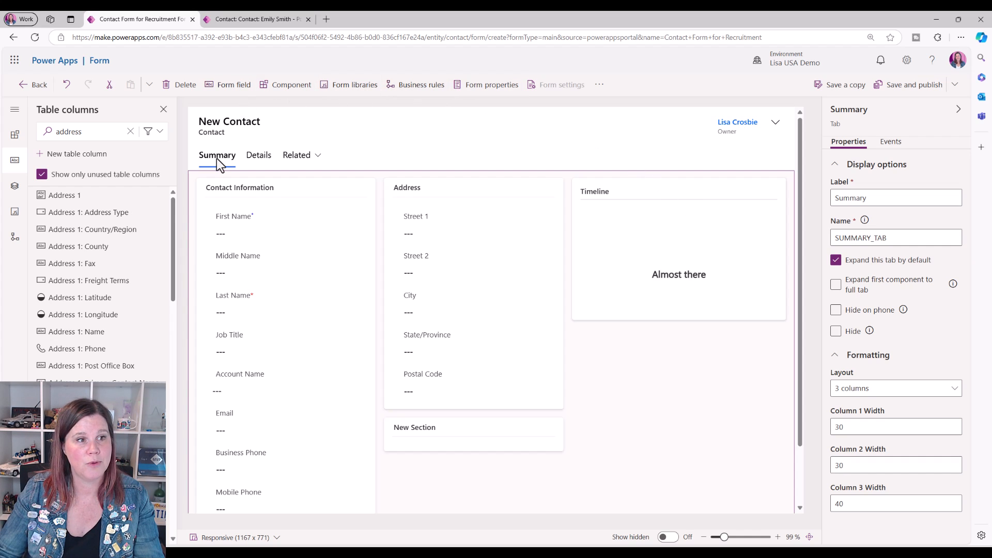
# Step: Add a new 1-column tab after the Details tab and label it "Timeline"
pyautogui.click(257, 159)
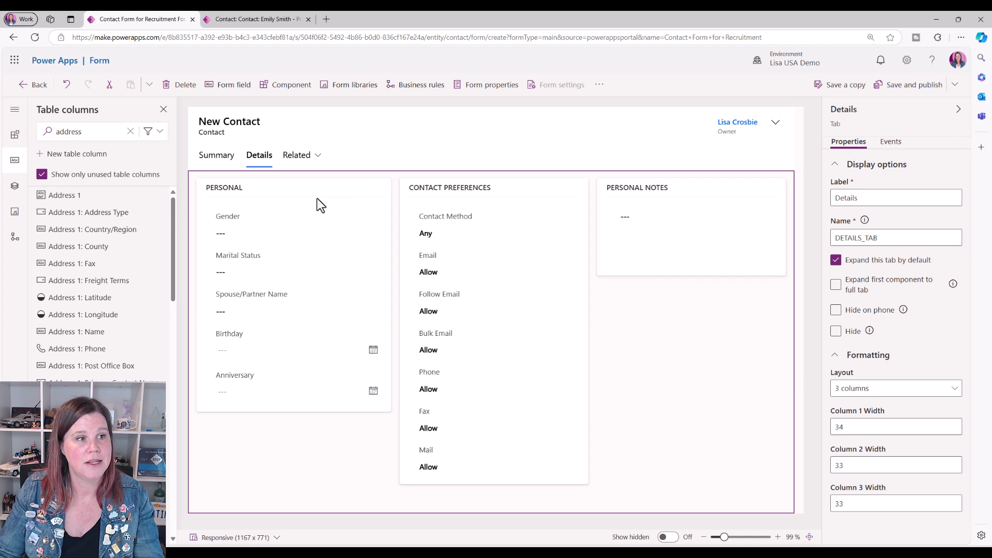
pyautogui.click(15, 137)
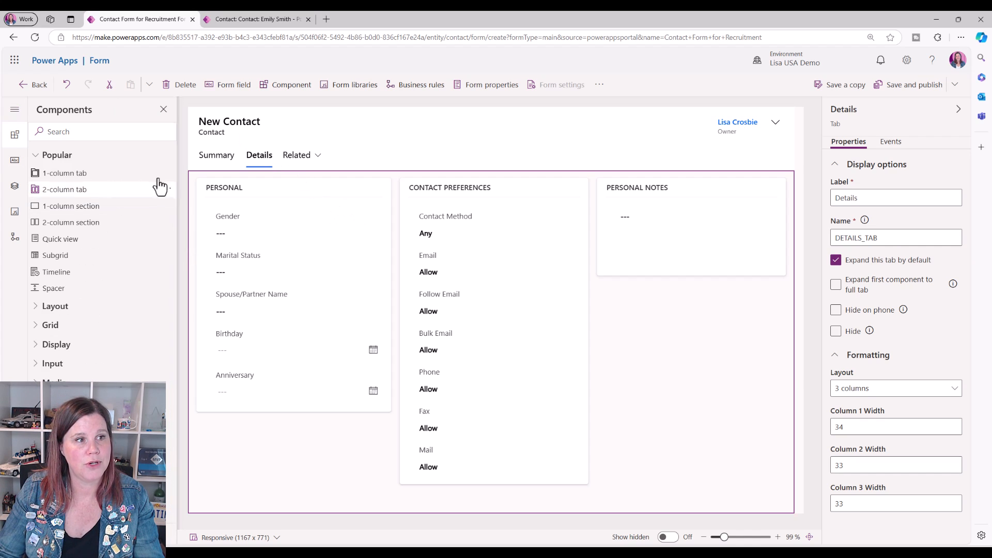
pyautogui.click(56, 180)
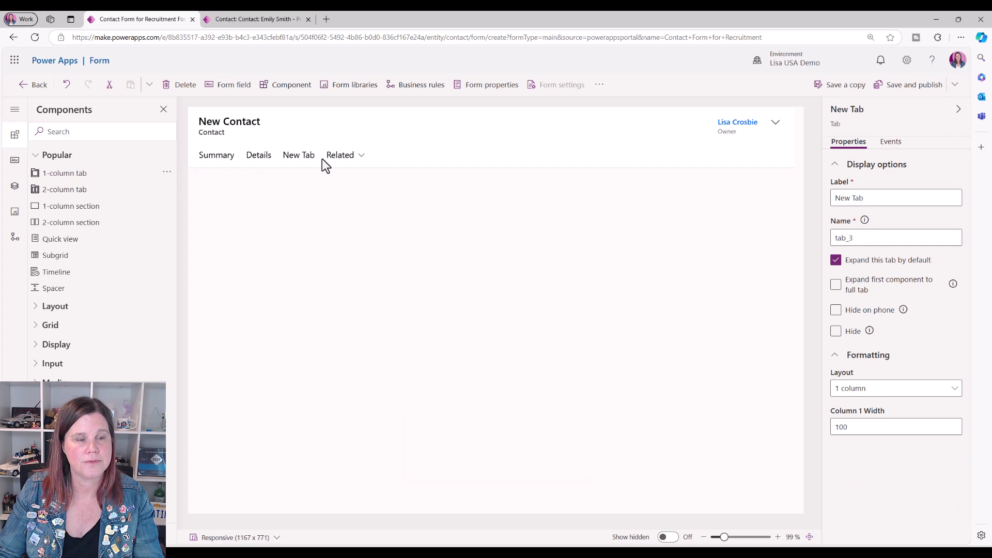
pyautogui.click(305, 157)
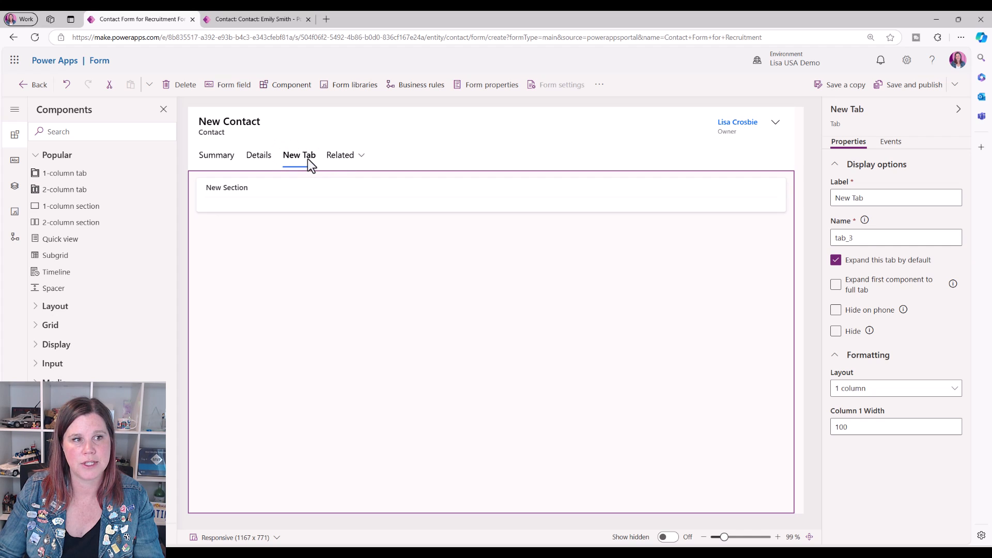
pyautogui.moveTo(903, 197); pyautogui.dragTo(819, 195)
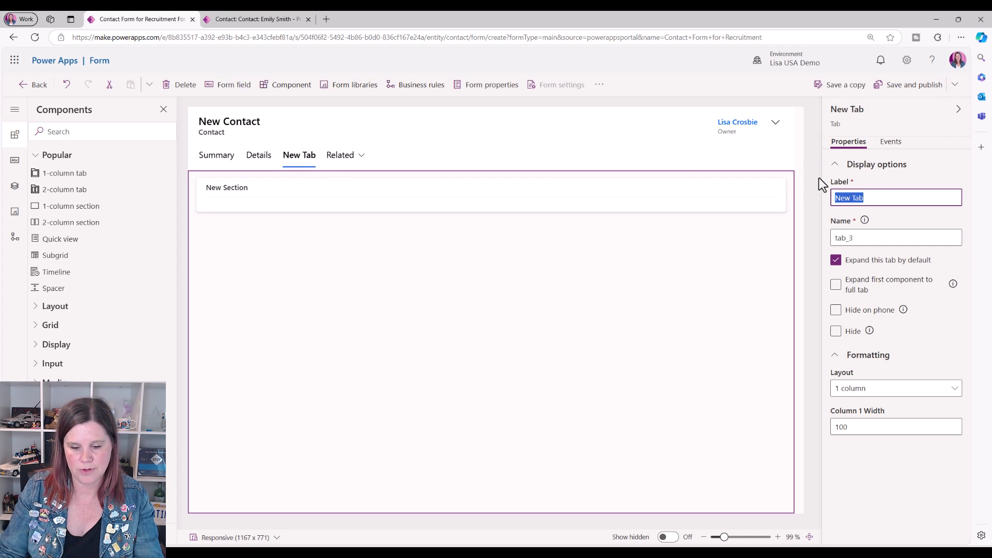
pyautogui.write('Timeline')
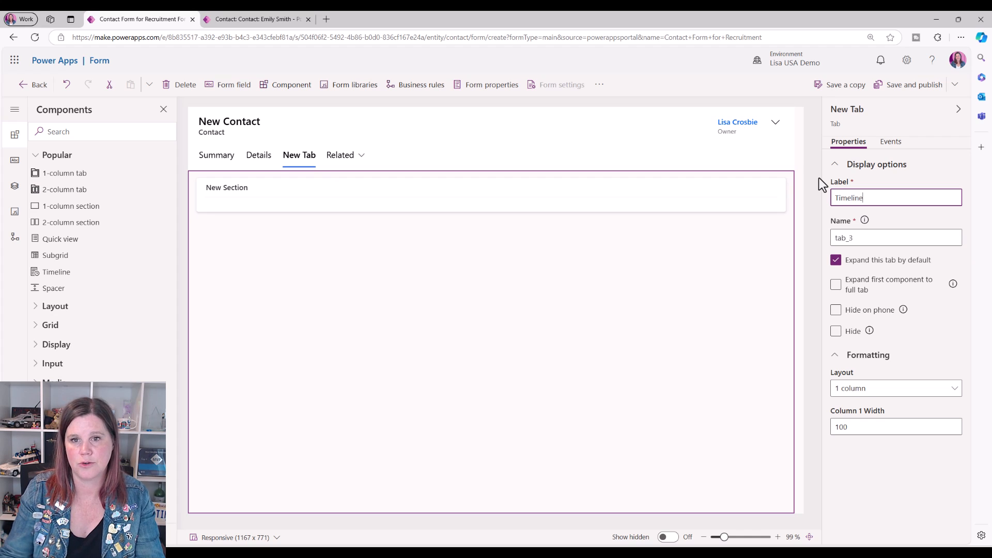
pyautogui.click(687, 252)
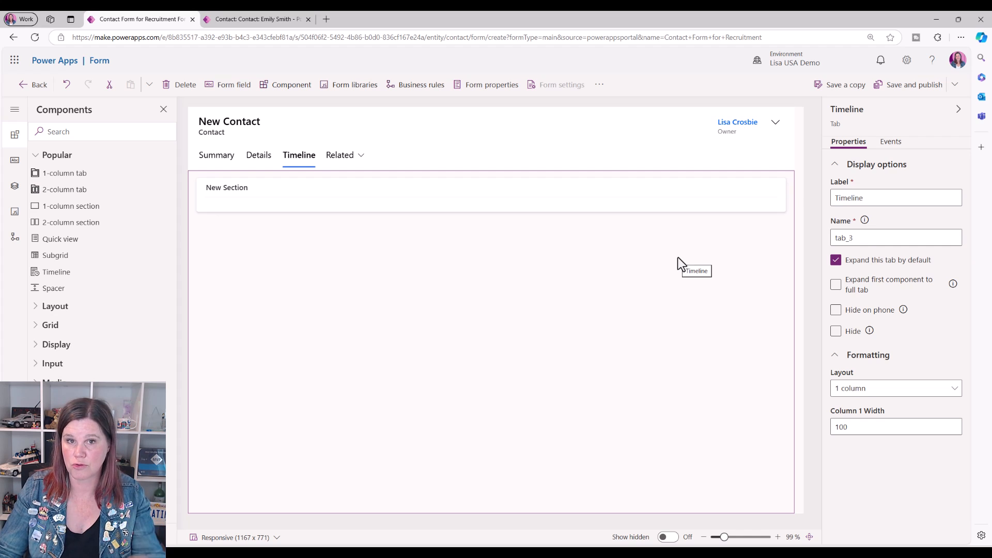
# Step: Move the SOCIAL PANE section containing the Timeline from the Summary tab to the new Timeline tab
pyautogui.click(217, 158)
pyautogui.moveTo(575, 181); pyautogui.dragTo(307, 160)
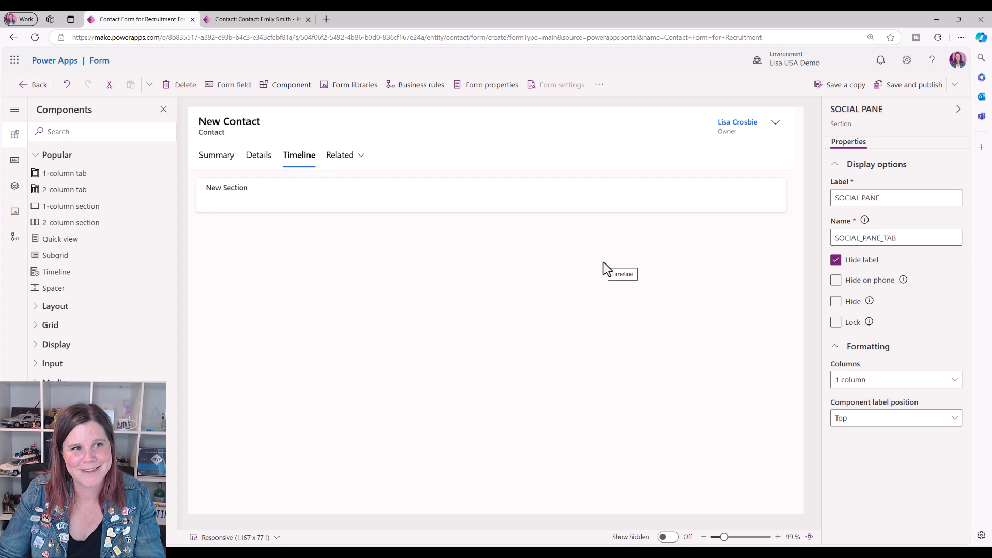
pyautogui.click(222, 159)
pyautogui.click(576, 189)
pyautogui.click(304, 155)
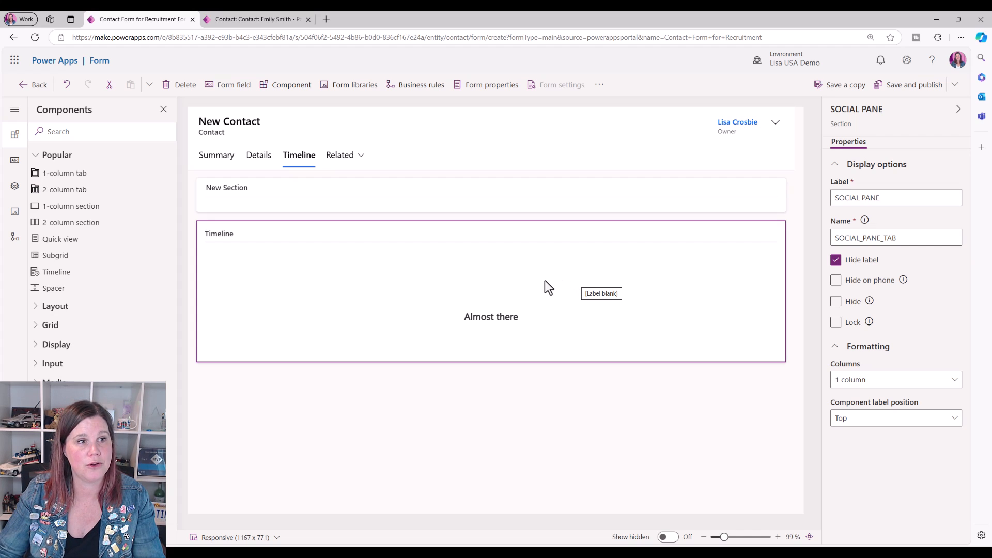
# Step: Undo the SOCIAL PANE section's move to the Timeline tab, and delete and restore the section on the Summary tab
pyautogui.click(65, 85)
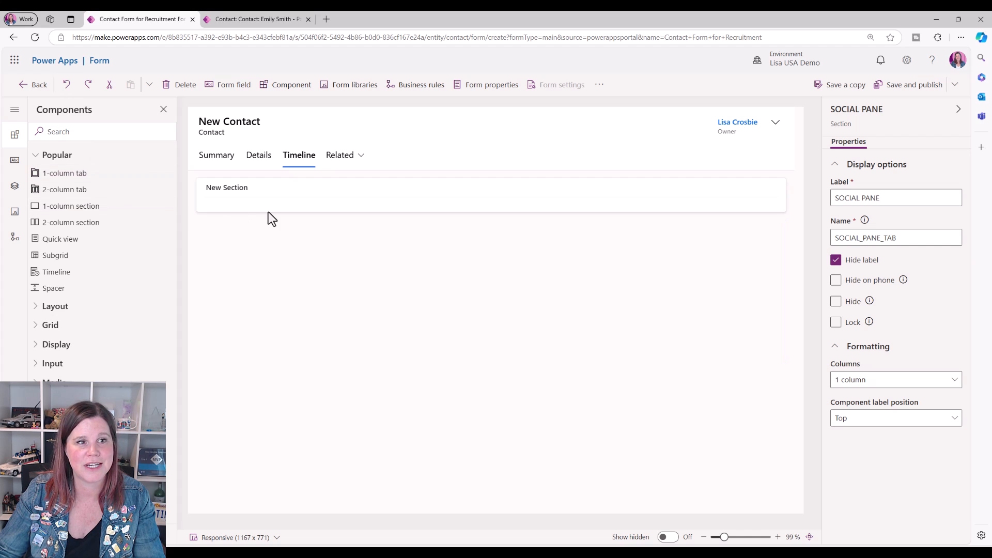
pyautogui.click(182, 85)
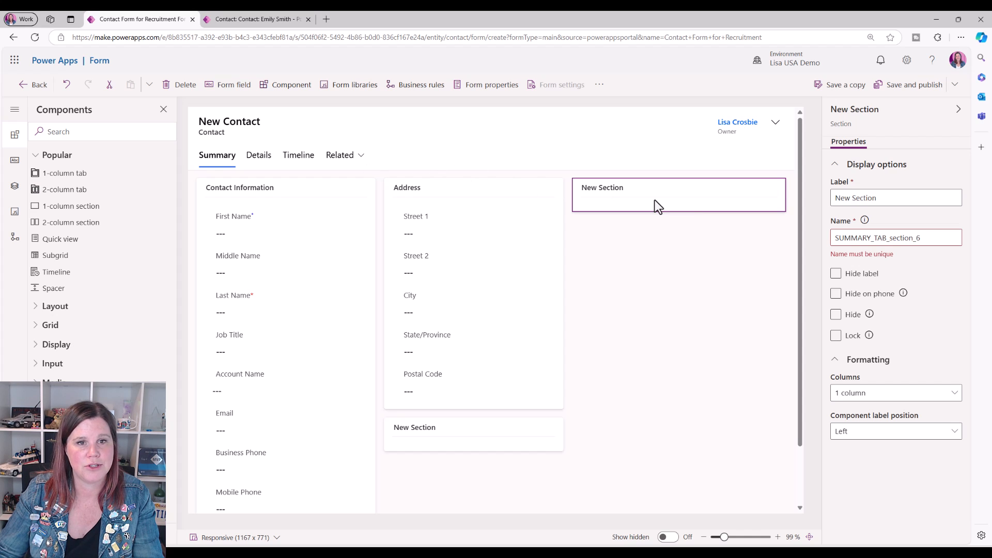
pyautogui.click(67, 87)
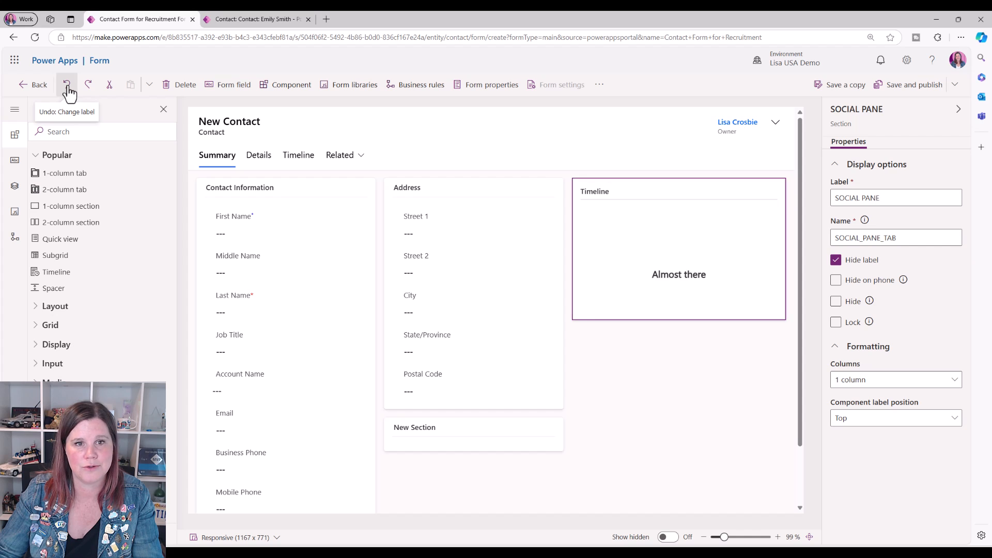
# Step: Delete the Timeline tab from the form and return to the Summary tab
pyautogui.click(299, 155)
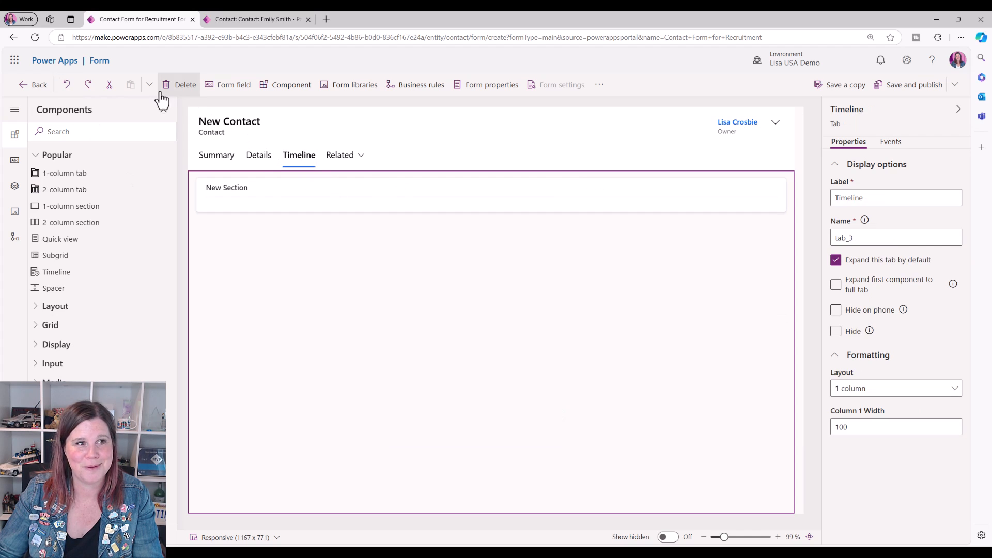
pyautogui.click(259, 155)
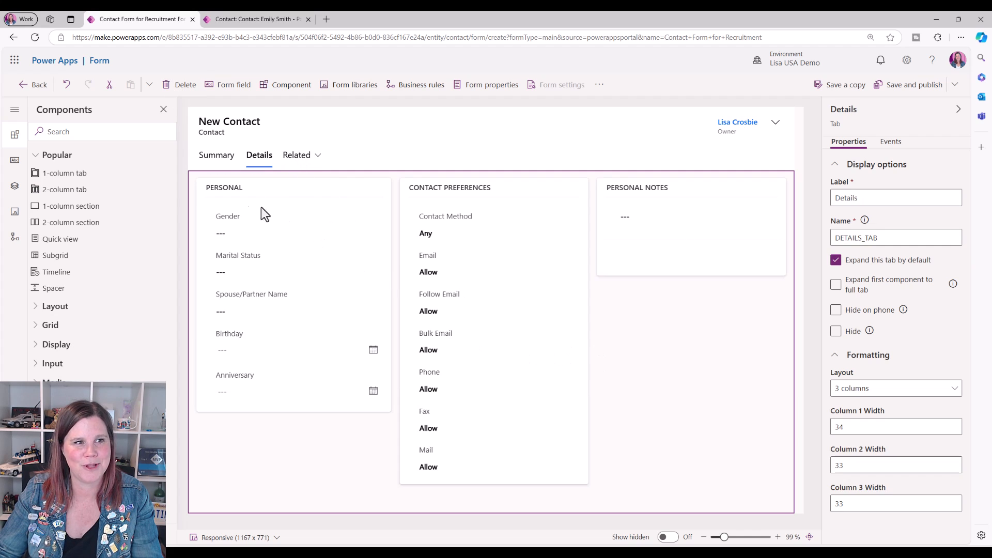
pyautogui.click(216, 156)
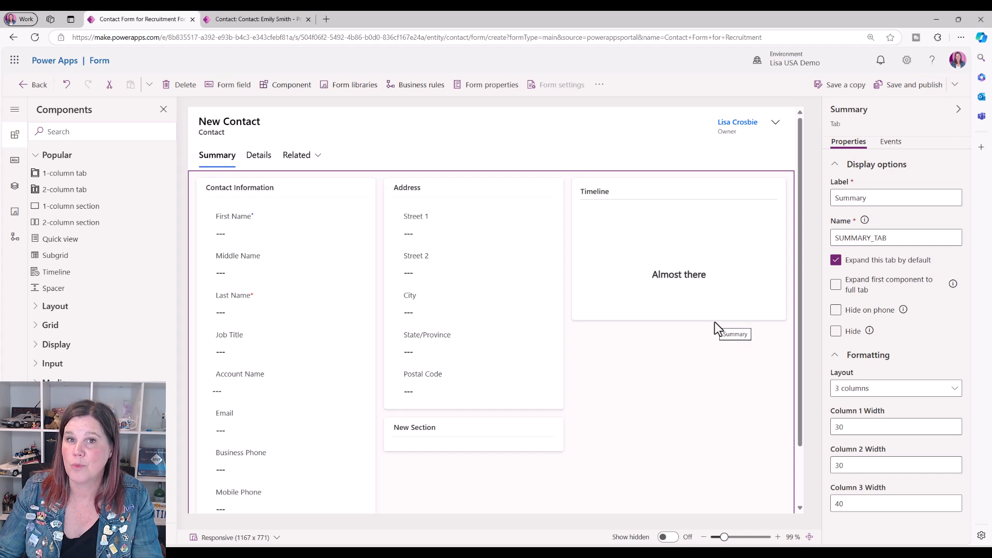
# Step: Select the Timeline component and examine the Timeline's creatable record types on the existing contact in the Recruitment App
pyautogui.click(651, 297)
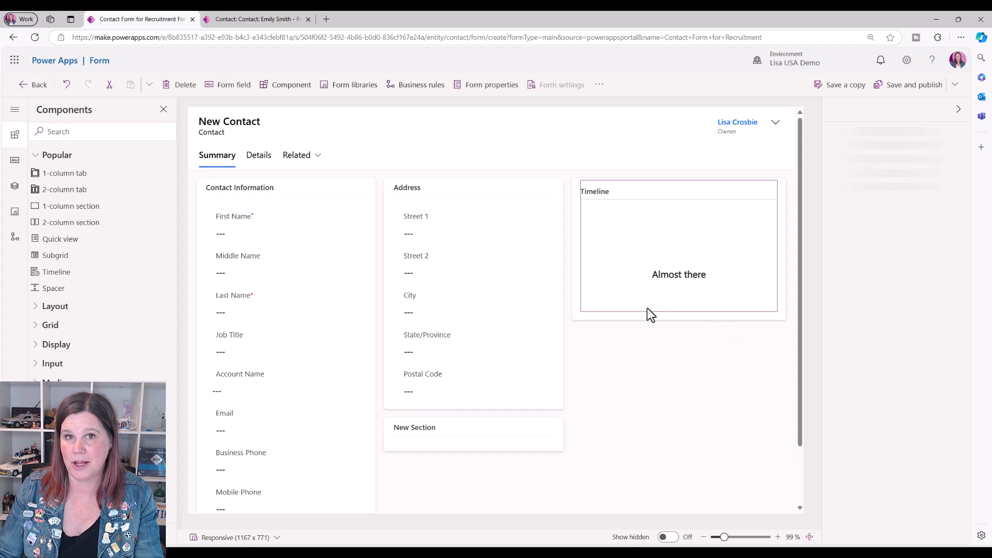
pyautogui.click(243, 17)
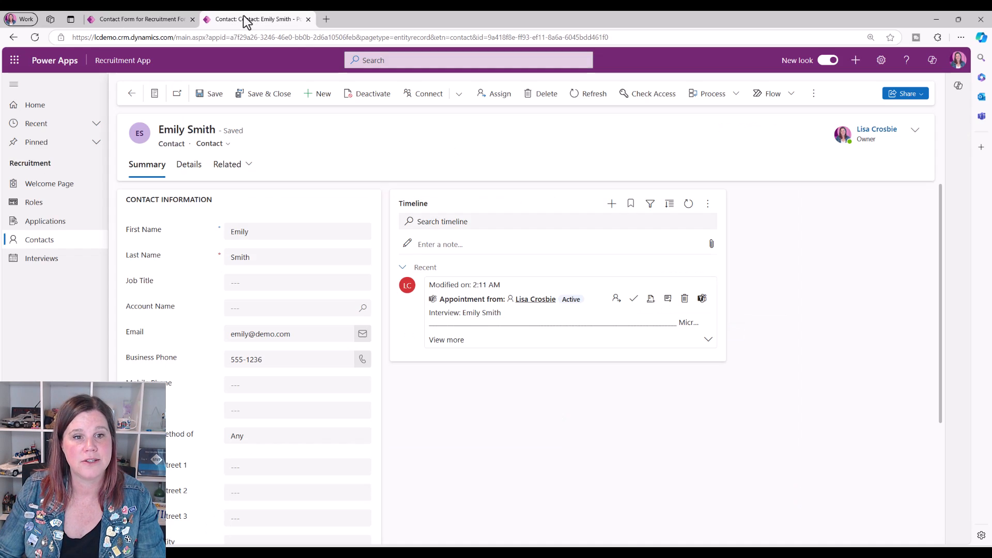
pyautogui.click(612, 204)
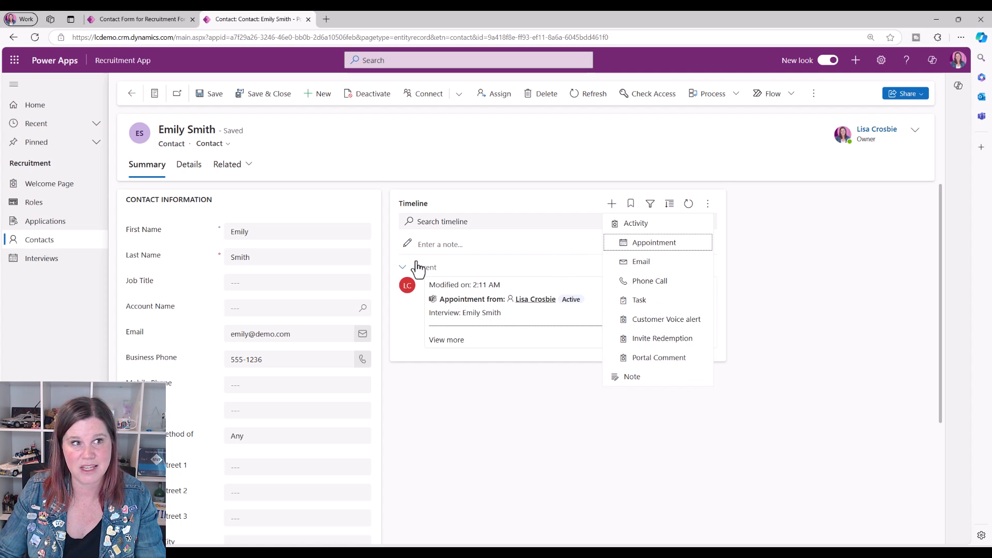
pyautogui.click(150, 20)
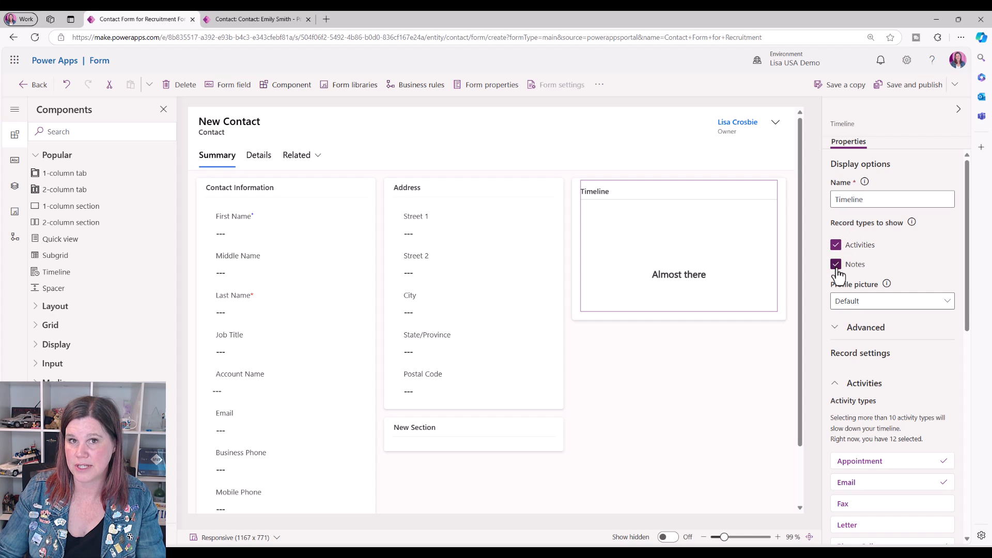
# Step: Disable the Social Activity type in the Timeline's activity settings
pyautogui.scroll(-2, 885, 250)
pyautogui.scroll(2, 858, 238)
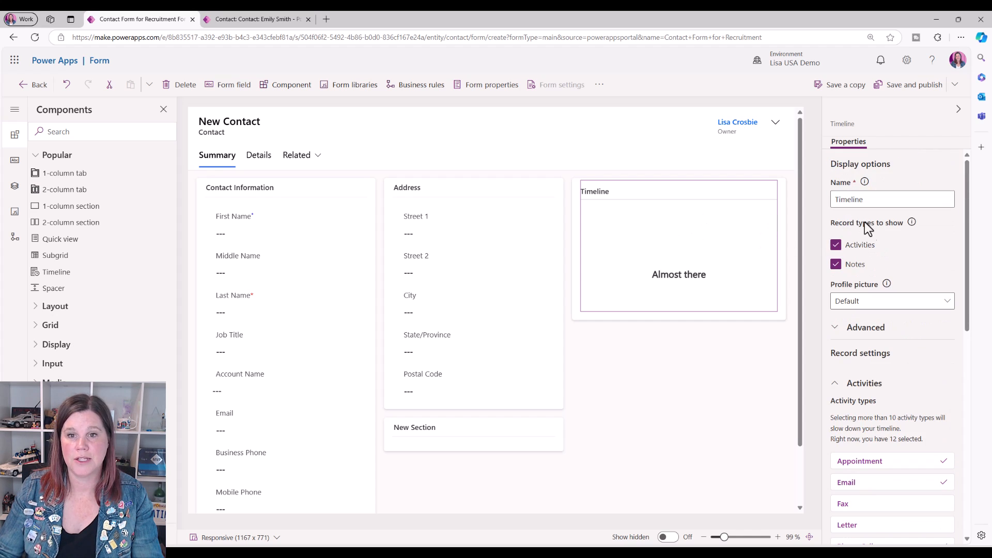
pyautogui.scroll(-5, 883, 283)
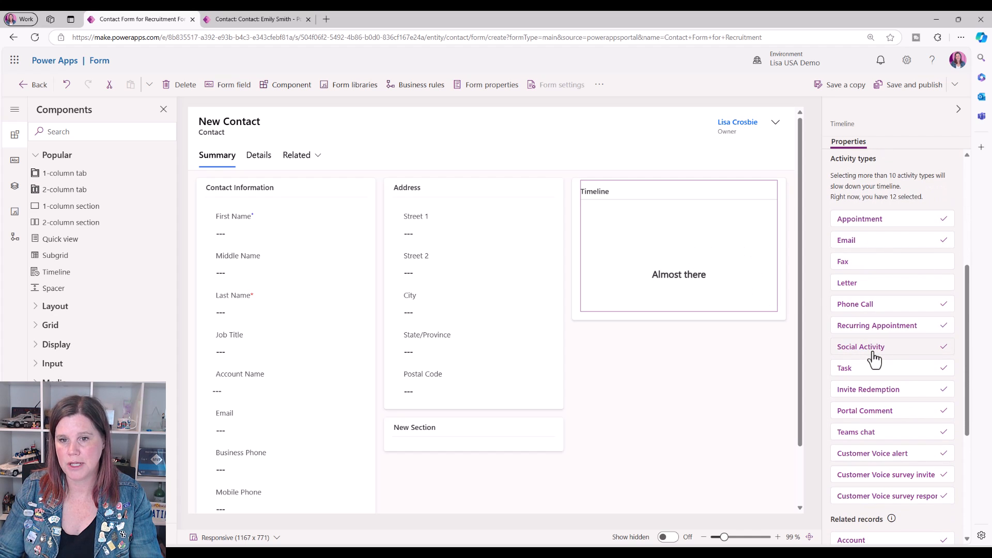
pyautogui.click(881, 348)
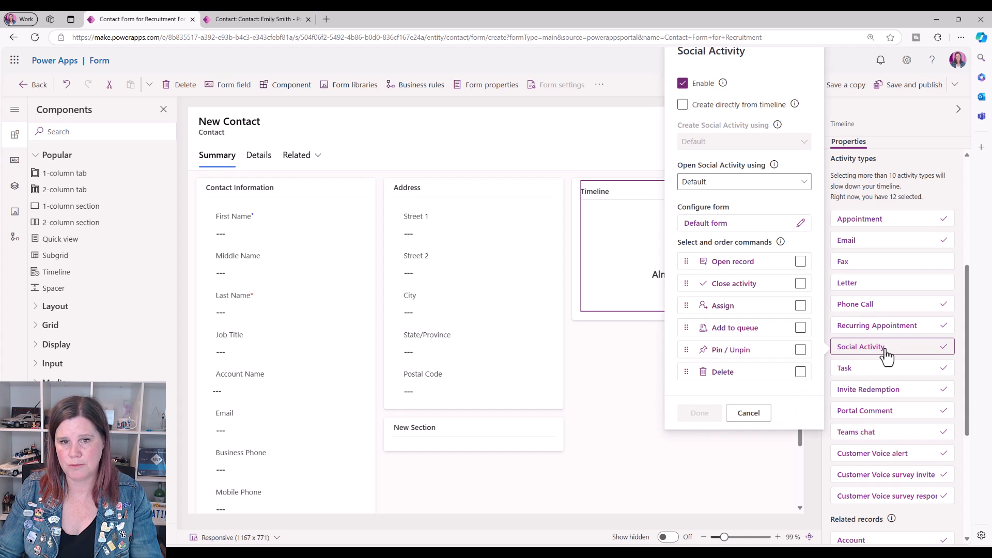
pyautogui.click(682, 84)
pyautogui.click(700, 413)
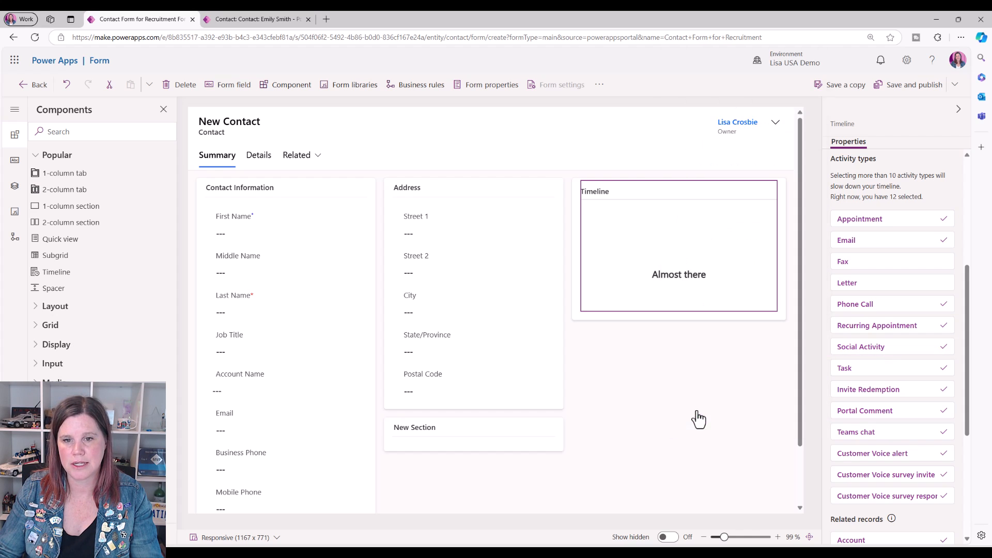
# Step: Disable the Invite Redemption and Portal Comment activity types for the Timeline
pyautogui.click(868, 393)
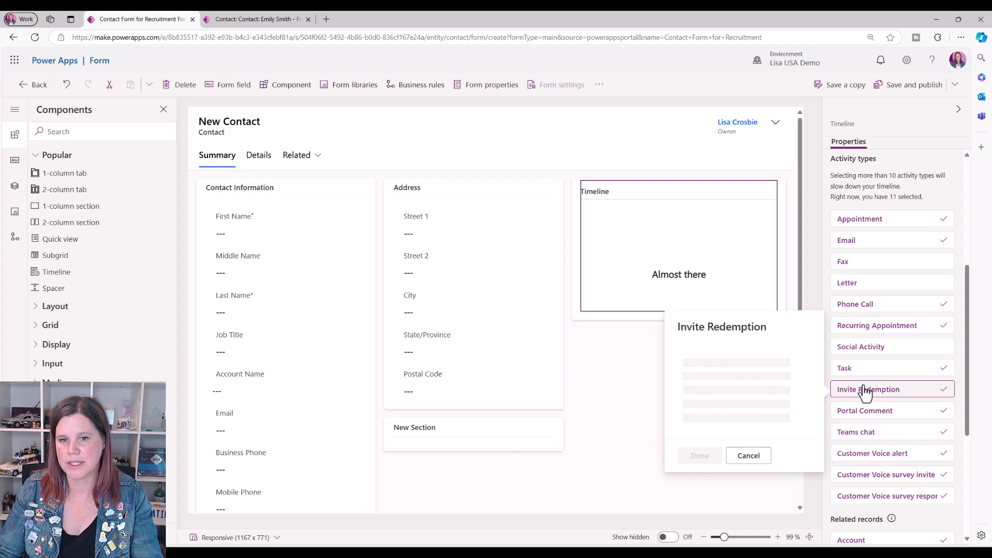
pyautogui.click(682, 126)
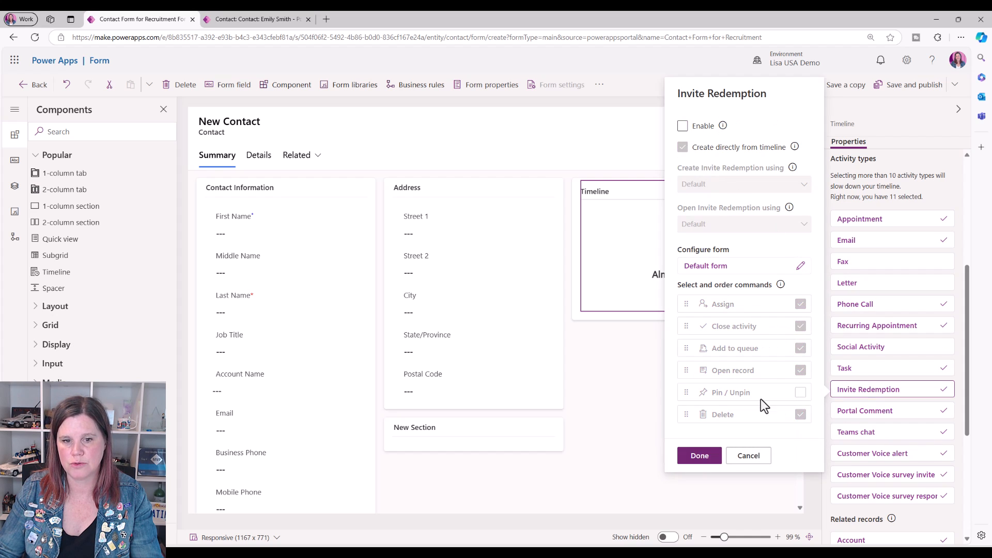
pyautogui.click(700, 457)
pyautogui.click(868, 412)
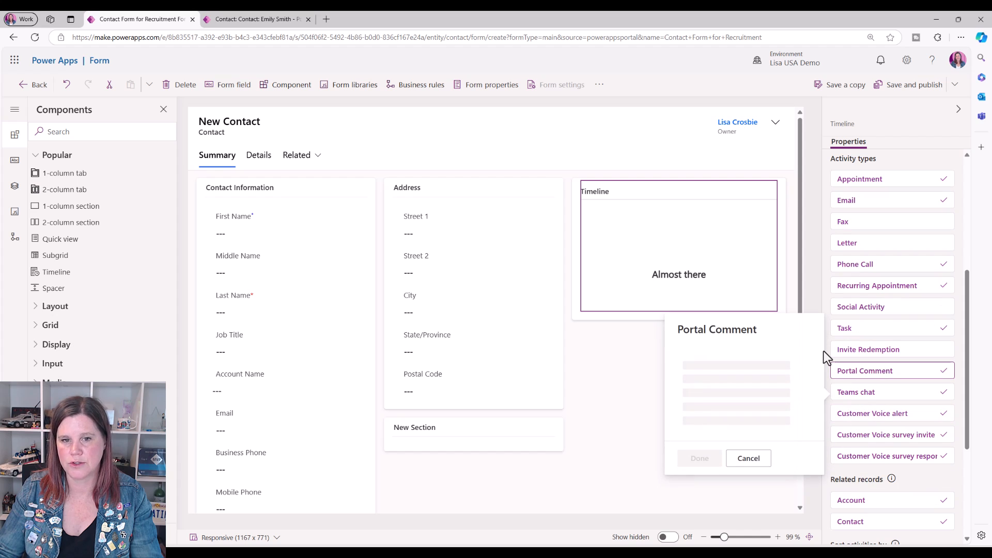
pyautogui.click(682, 128)
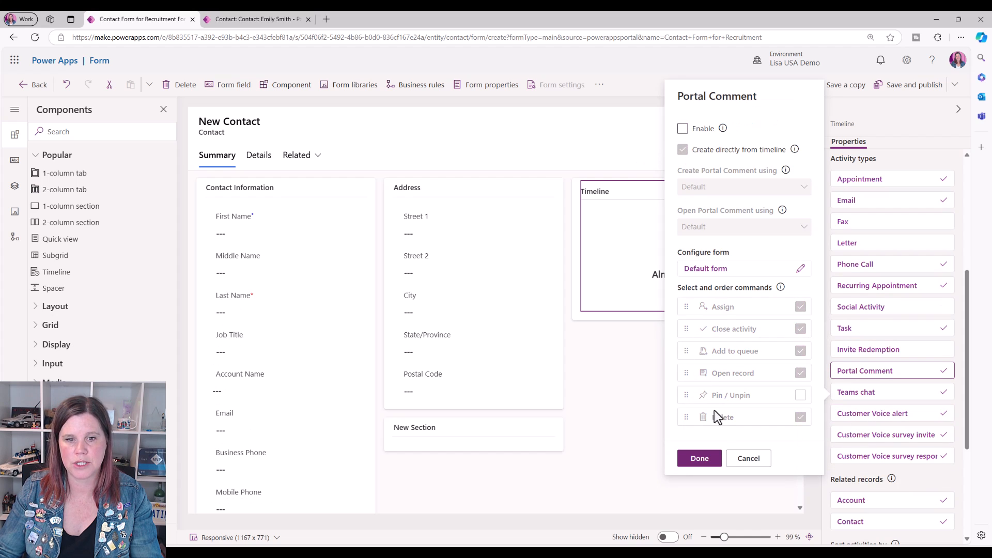
pyautogui.click(704, 461)
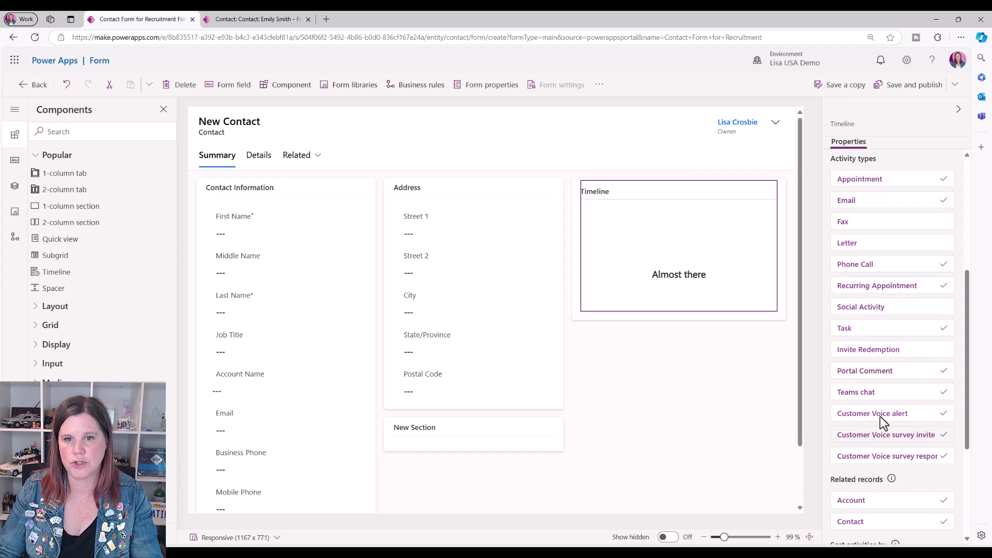
# Step: Disable the Add to queue command for the Timeline's Appointment activity type and review the remaining Timeline settings
pyautogui.click(897, 180)
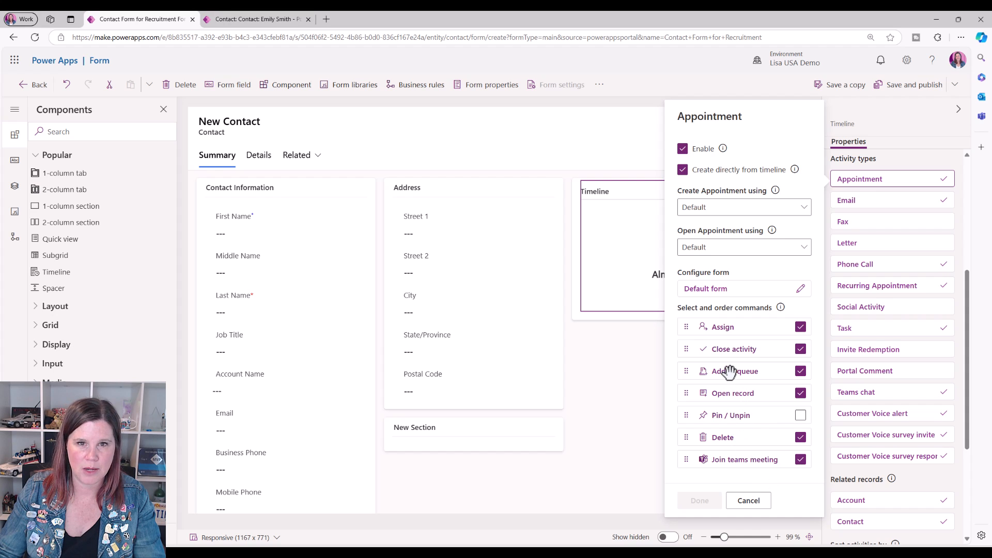
pyautogui.click(800, 371)
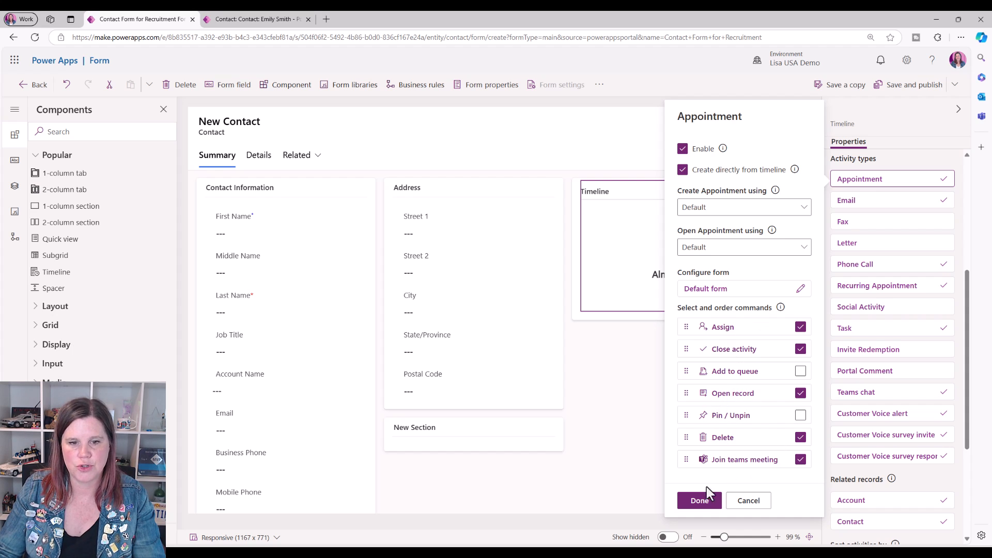
pyautogui.click(702, 502)
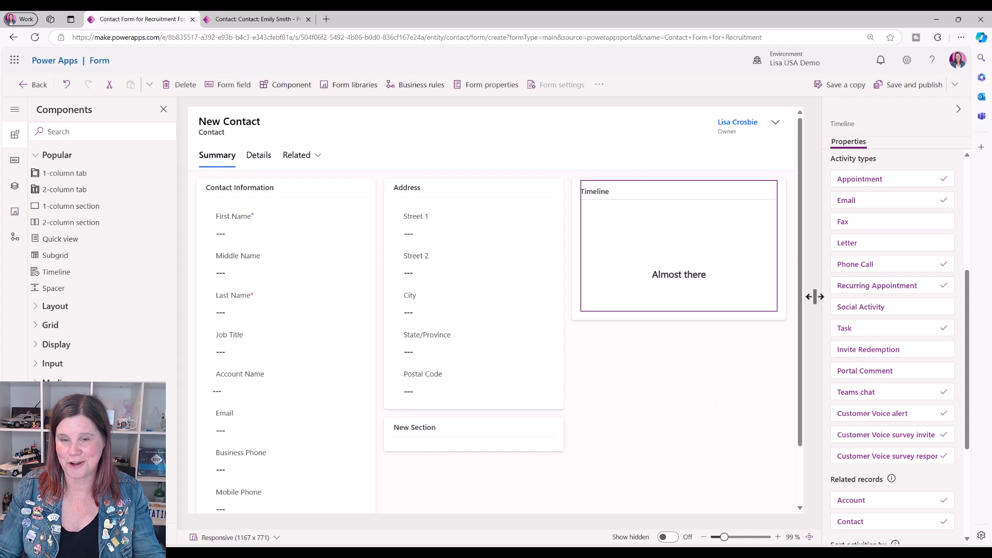
pyautogui.scroll(-4, 963, 283)
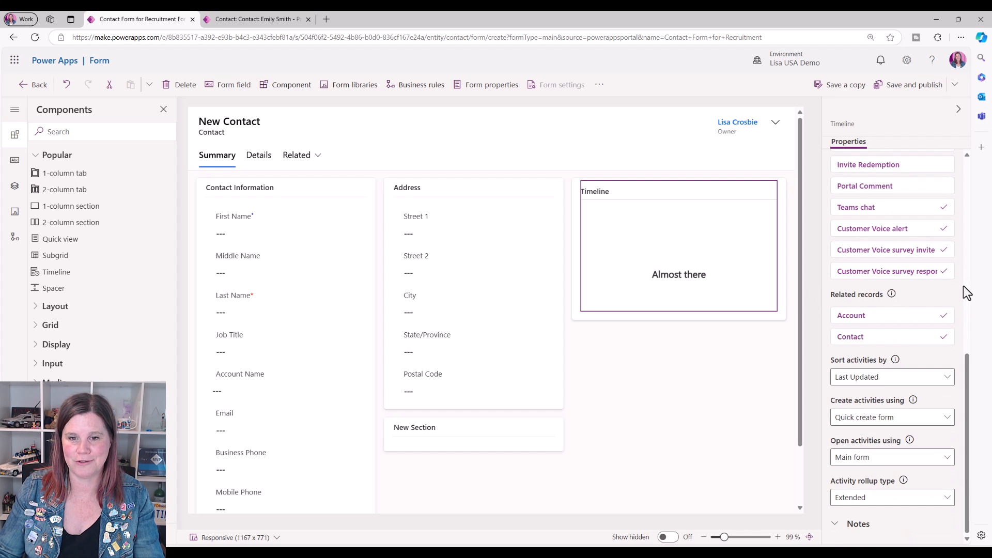
pyautogui.scroll(8, 943, 300)
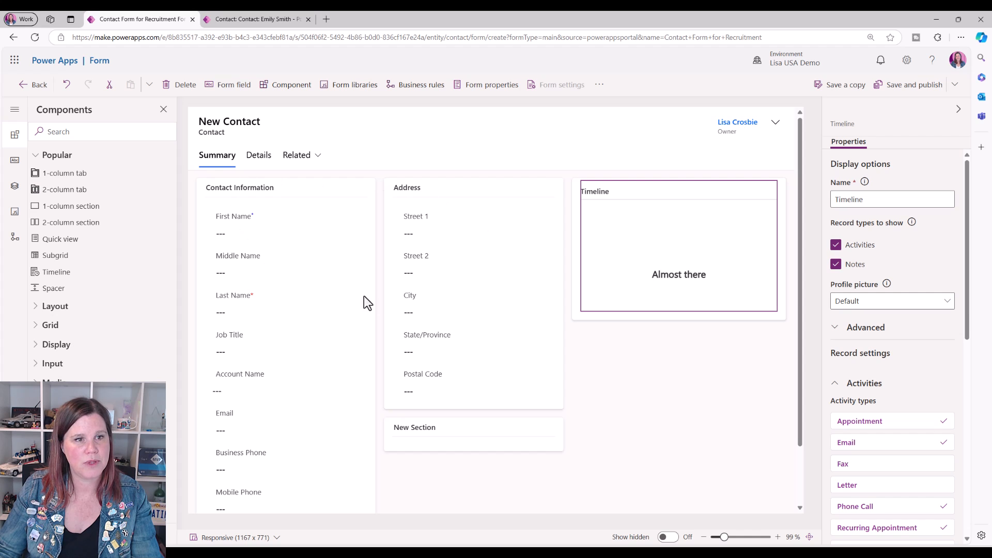
# Step: Label the empty new section Recruitment Info and move it above the Address section
pyautogui.click(463, 427)
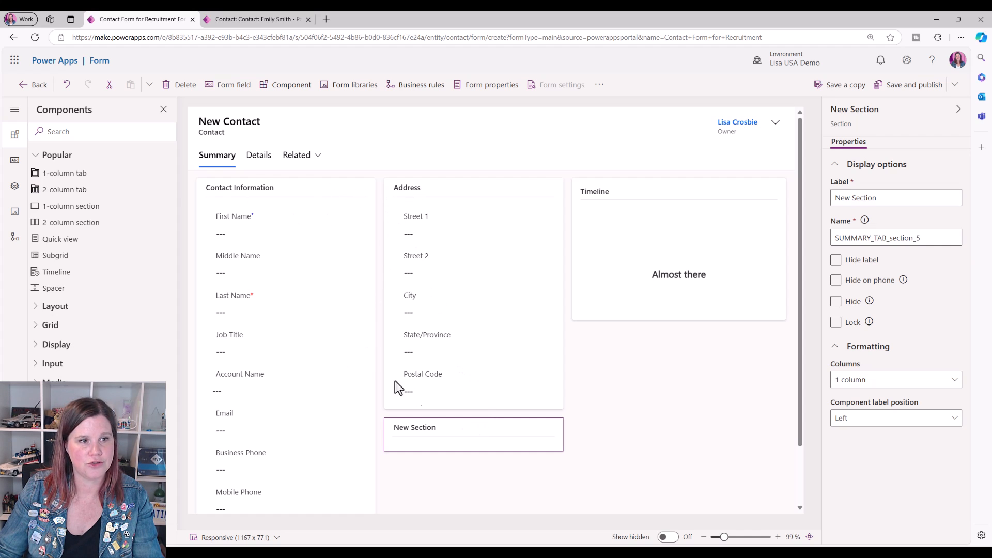
pyautogui.tripleClick(894, 198)
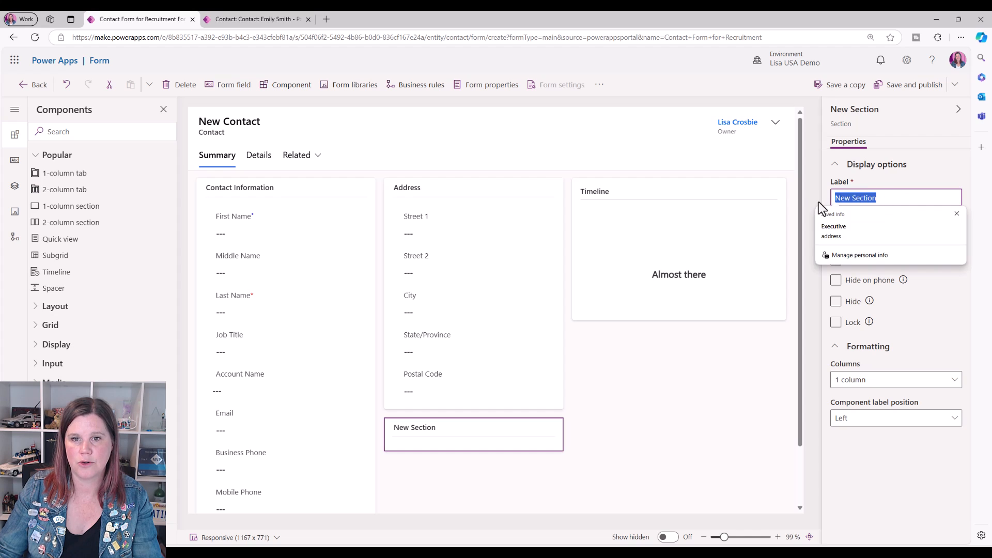
pyautogui.write('Recruitment Info')
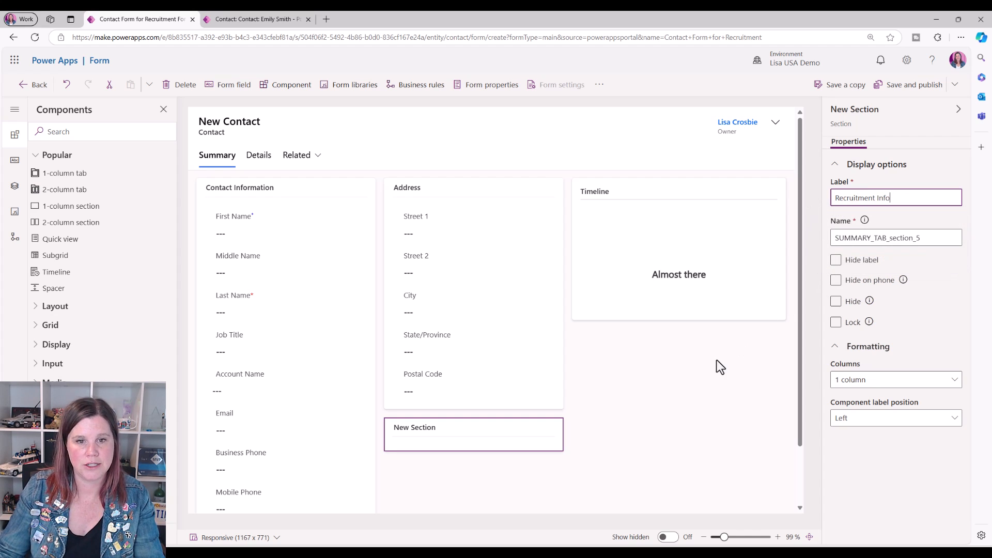
pyautogui.click(469, 408)
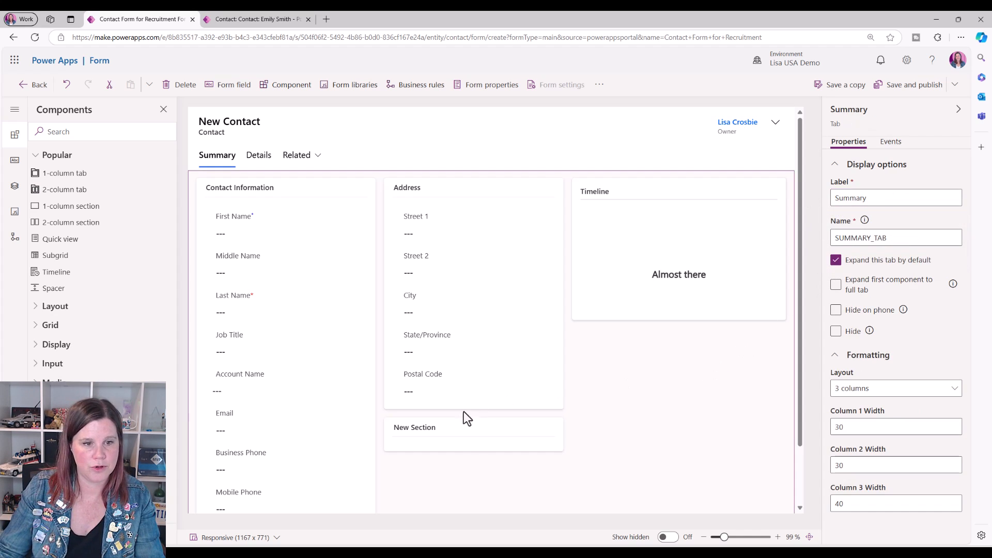
pyautogui.moveTo(389, 443); pyautogui.dragTo(416, 184)
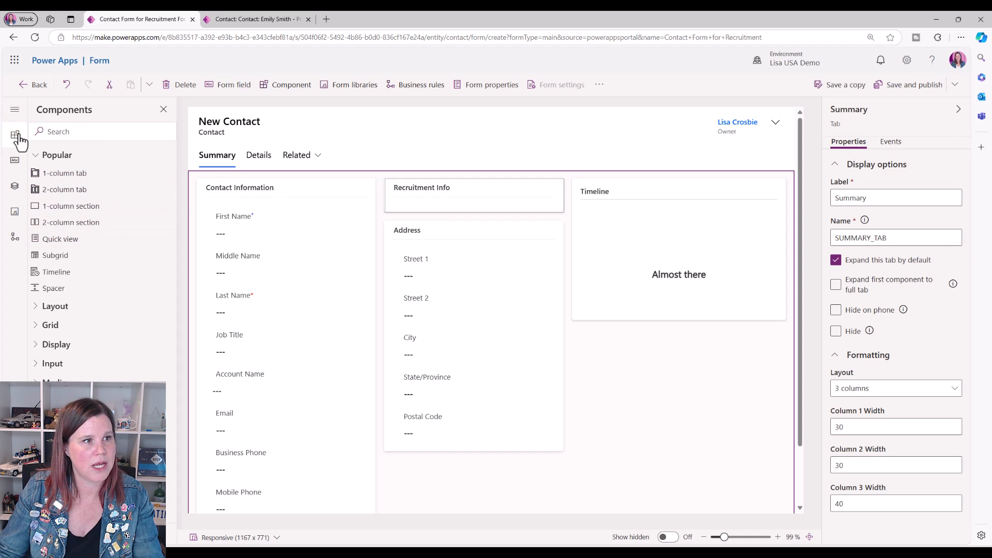
# Step: Filter the unused table columns to custom ones and locate the WWC Valid To column
pyautogui.click(14, 162)
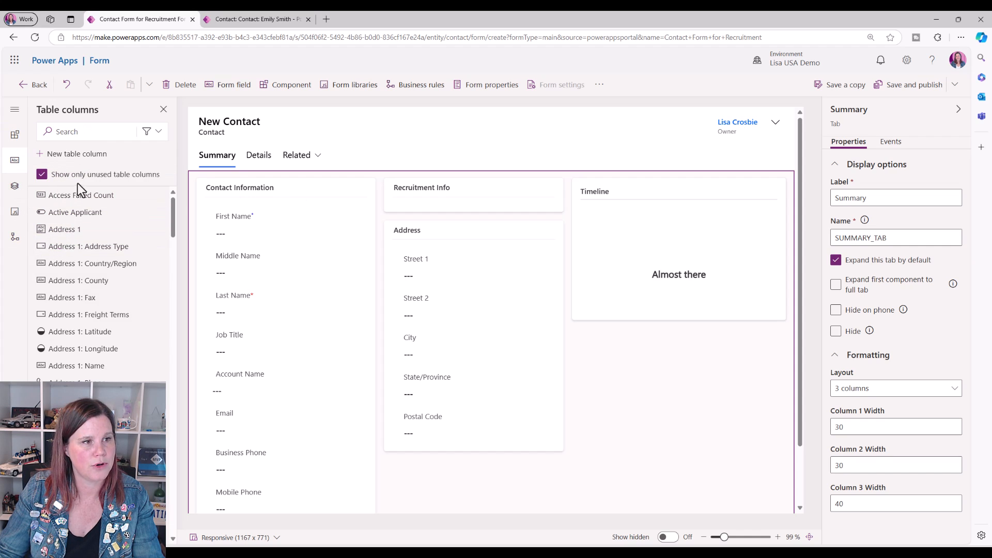
pyautogui.click(167, 133)
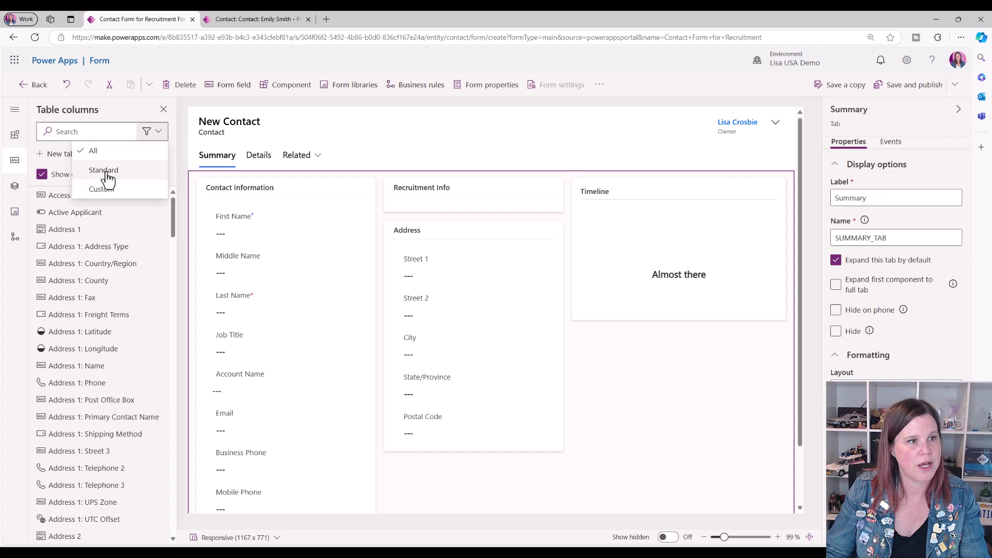
pyautogui.click(103, 187)
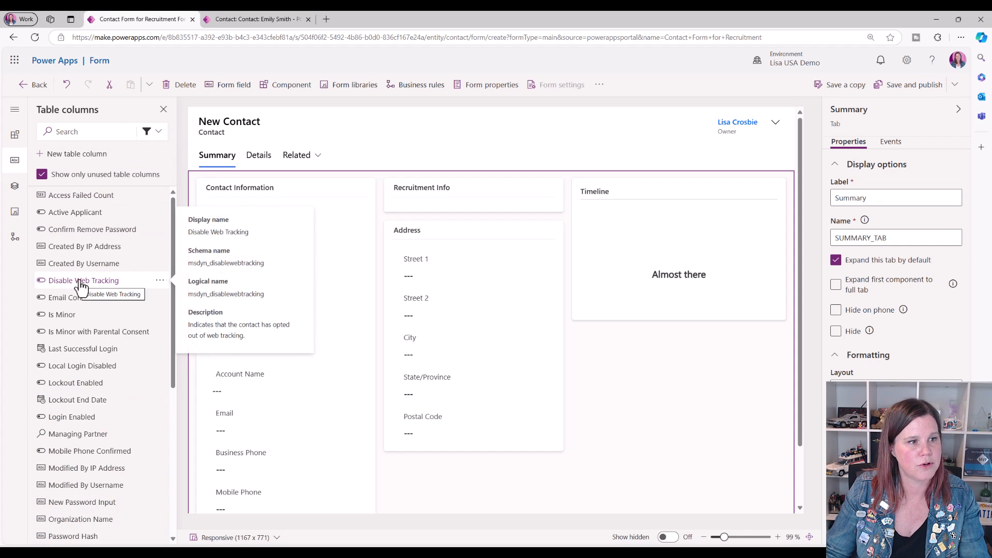
pyautogui.moveTo(111, 335)
pyautogui.scroll(-5, 111, 336)
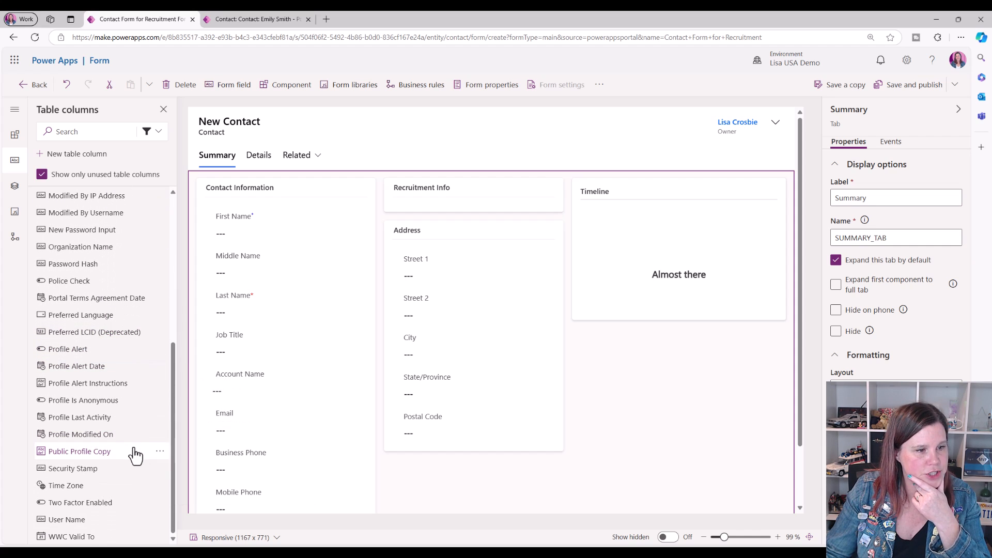
pyautogui.moveTo(134, 454)
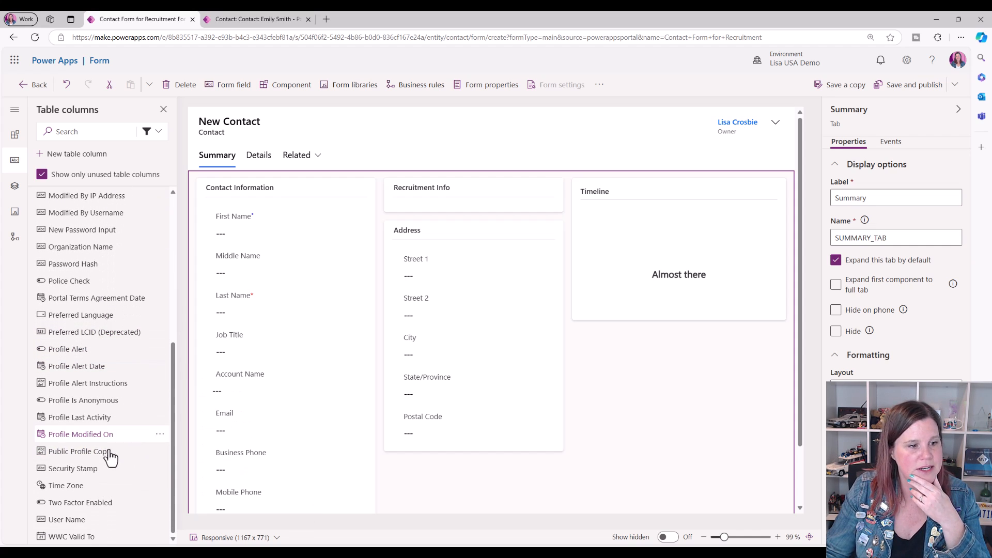
pyautogui.moveTo(92, 543)
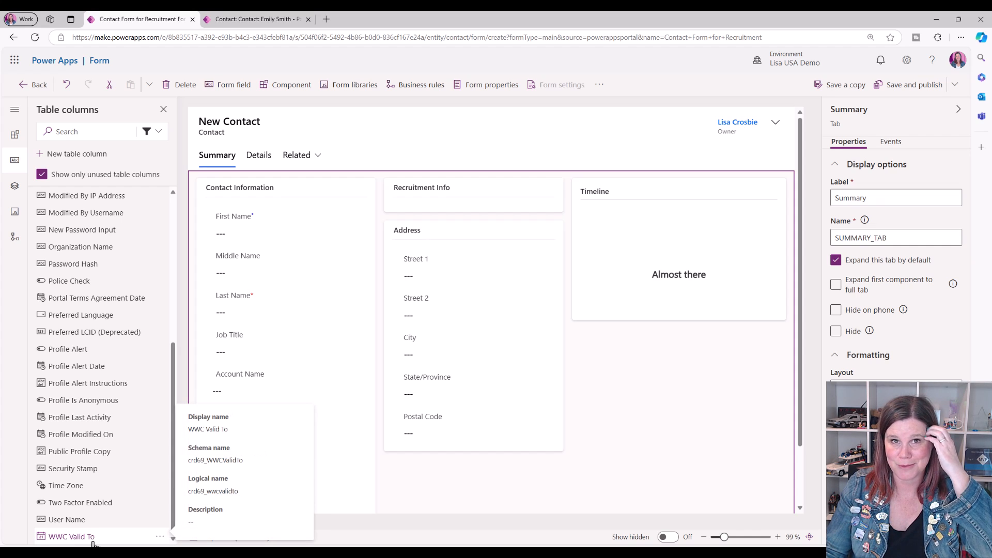
# Step: Add the WWC Valid To column to the end of the Contact Information section and delete it again
pyautogui.click(65, 540)
pyautogui.moveTo(53, 542)
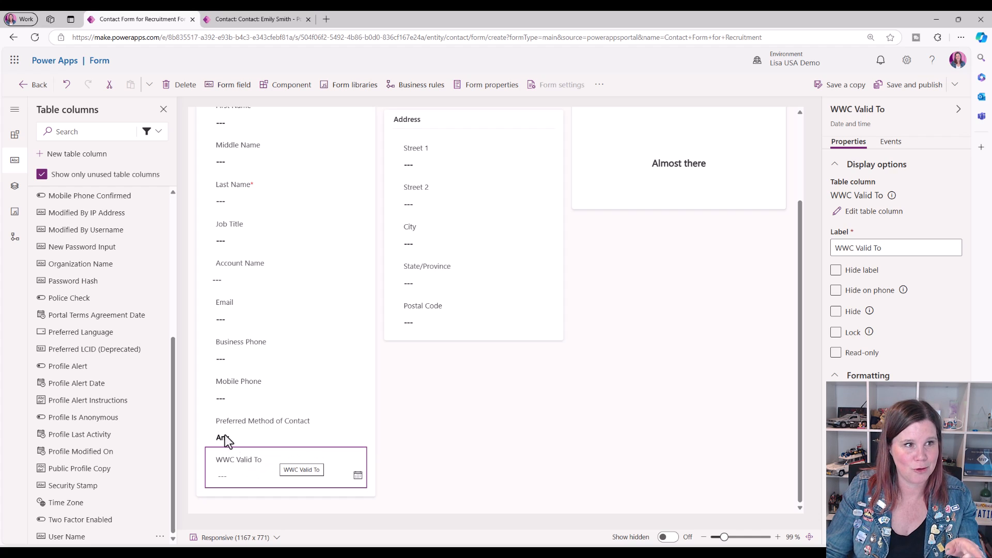
pyautogui.click(172, 87)
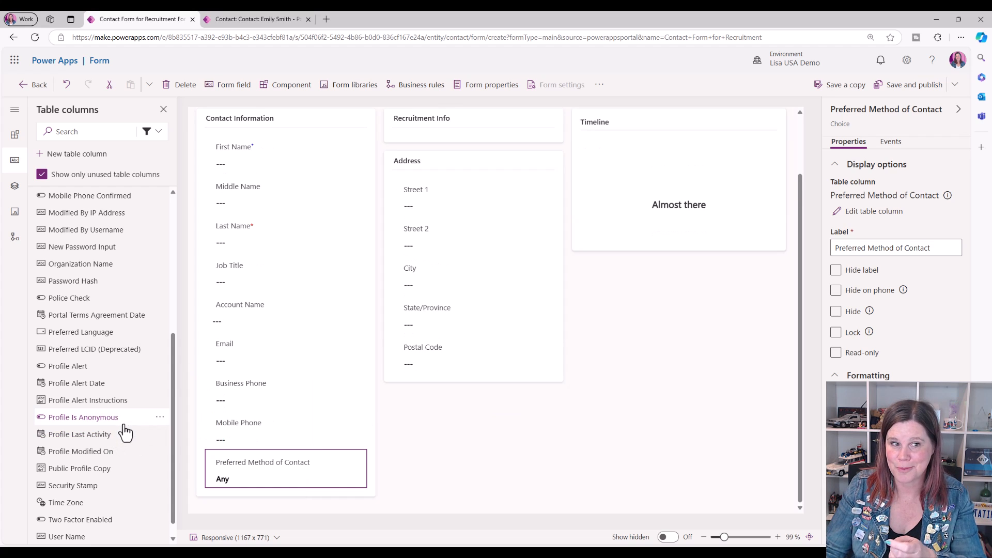
# Step: Add the WWC Valid To and Police Check columns to the Recruitment Info section
pyautogui.scroll(2, 542, 451)
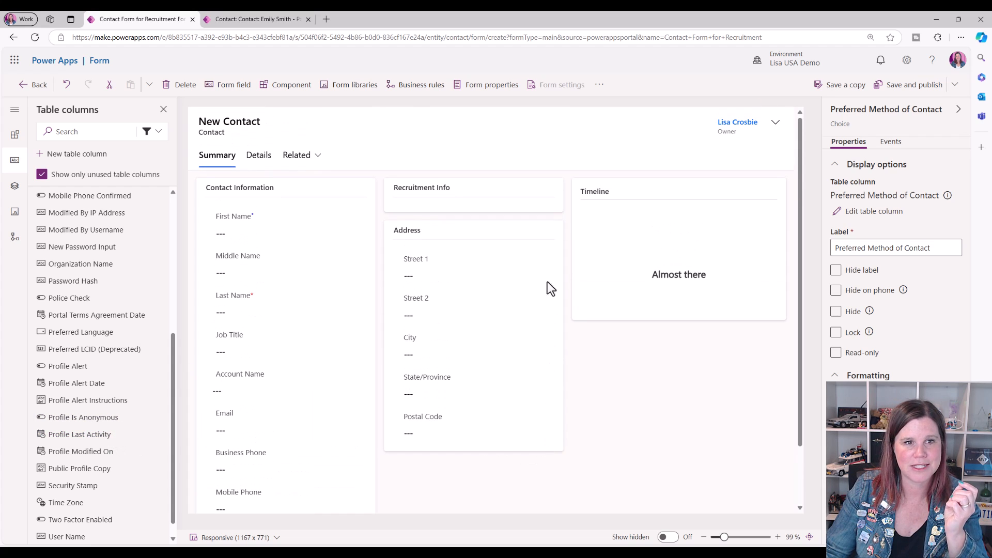
pyautogui.click(514, 197)
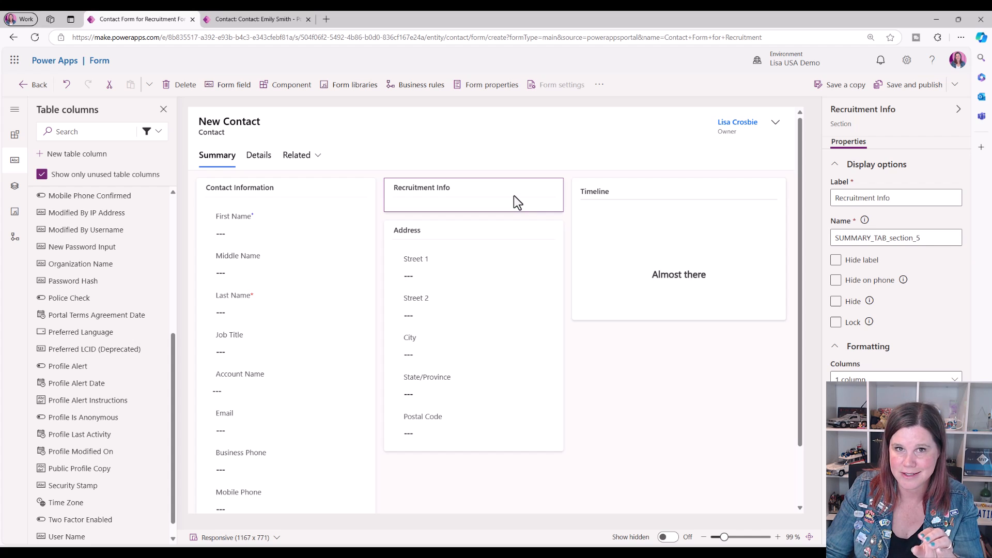
pyautogui.scroll(-1, 122, 462)
pyautogui.click(89, 537)
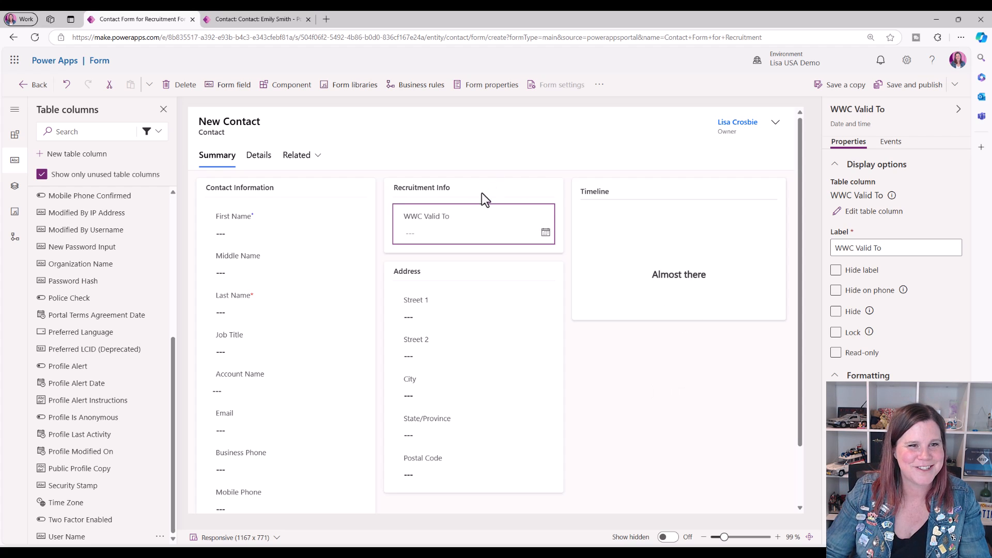
pyautogui.moveTo(98, 438)
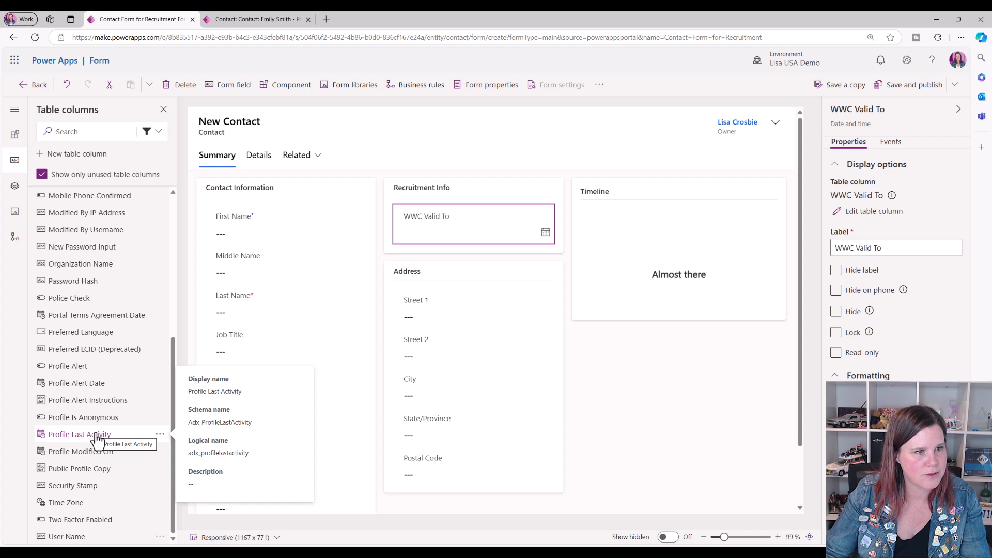
pyautogui.click(88, 300)
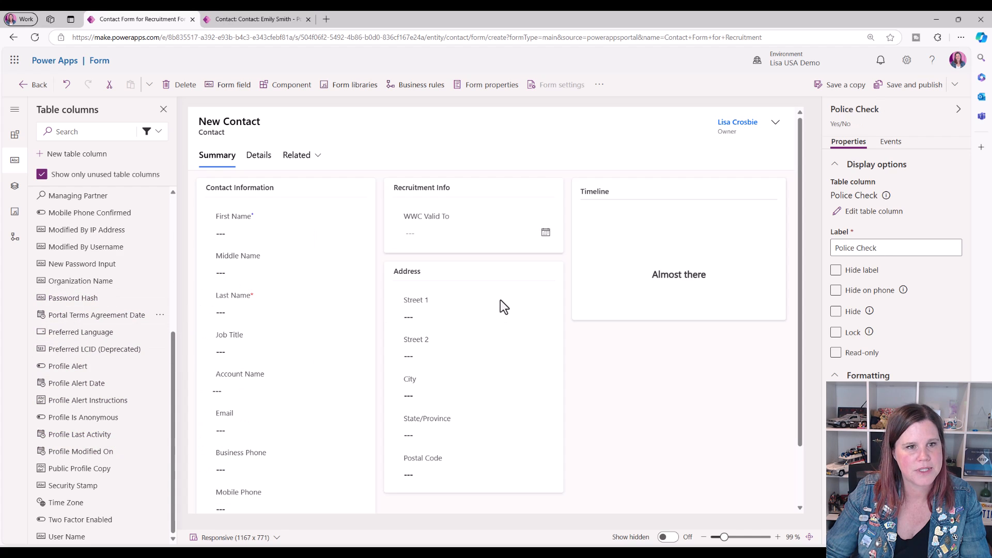
# Step: Create a new table column named Last Interview Date with the Date and time data type in Date only format
pyautogui.scroll(2, 120, 427)
pyautogui.scroll(3, 120, 427)
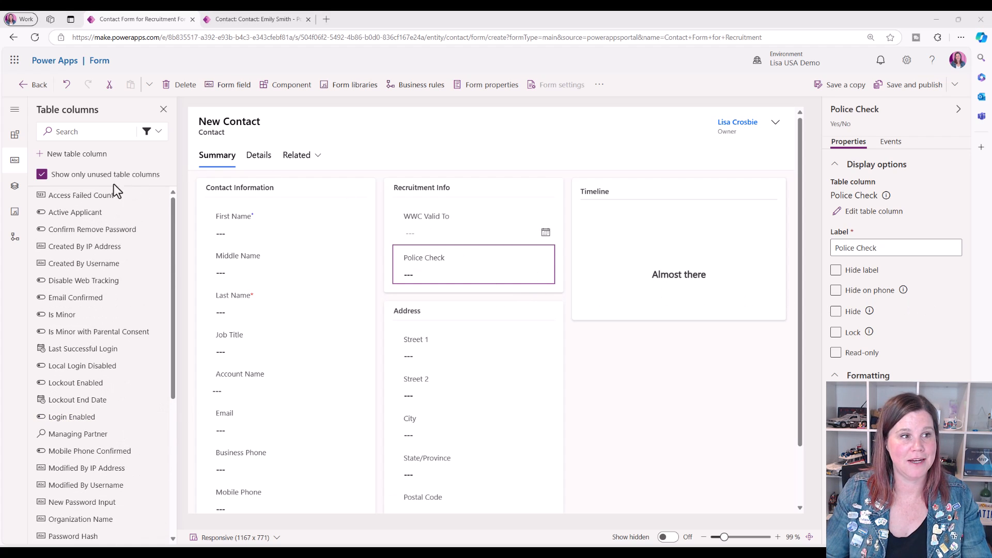
pyautogui.click(67, 156)
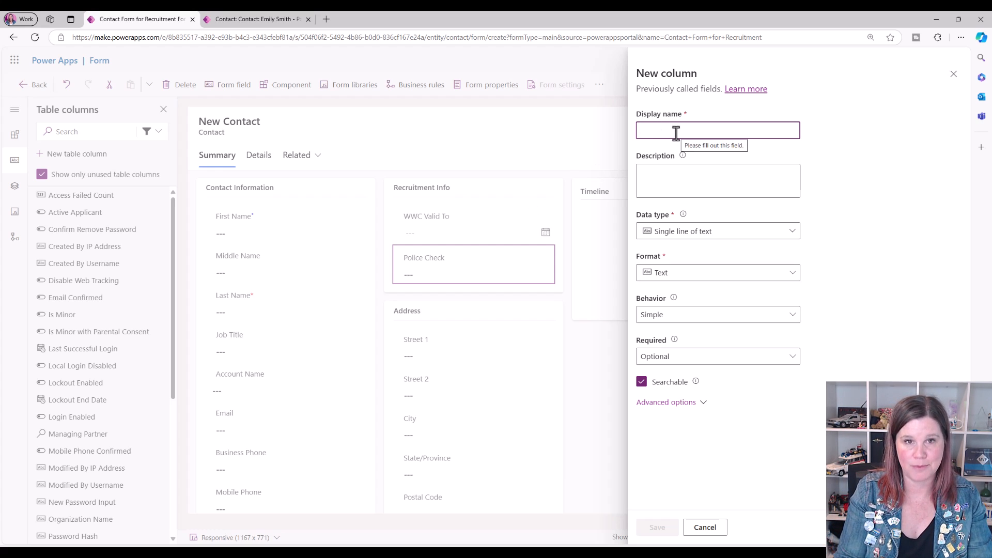
pyautogui.write('Last Interview Date')
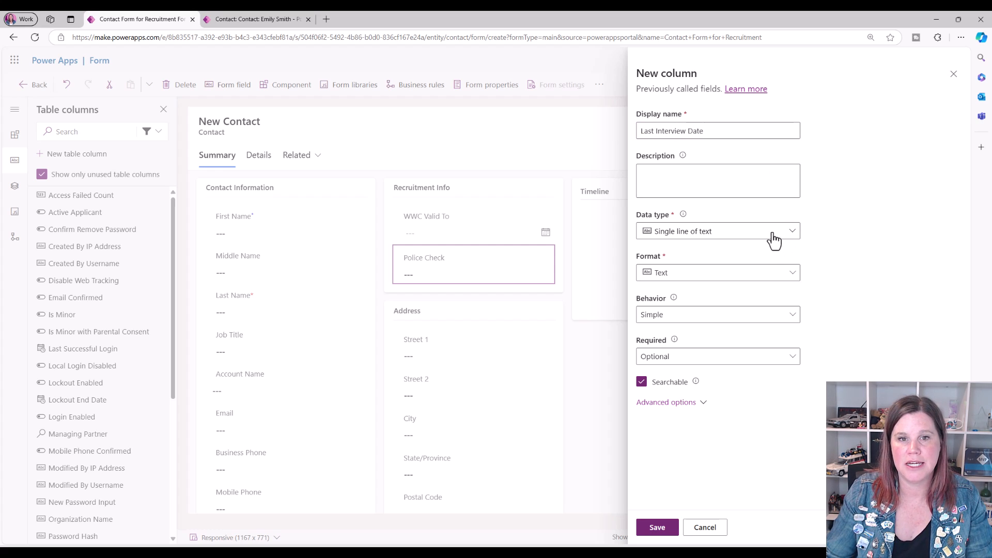
pyautogui.click(773, 239)
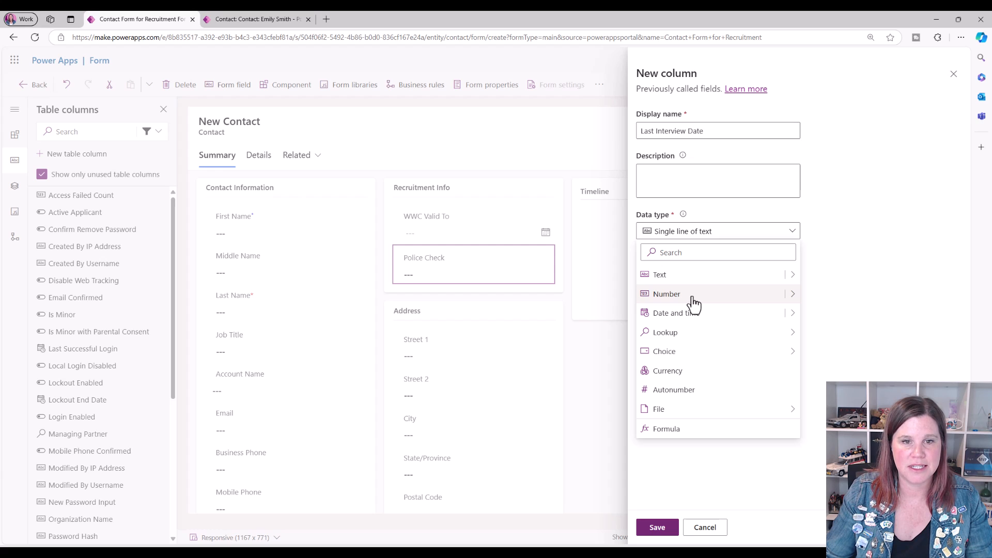
pyautogui.moveTo(792, 315)
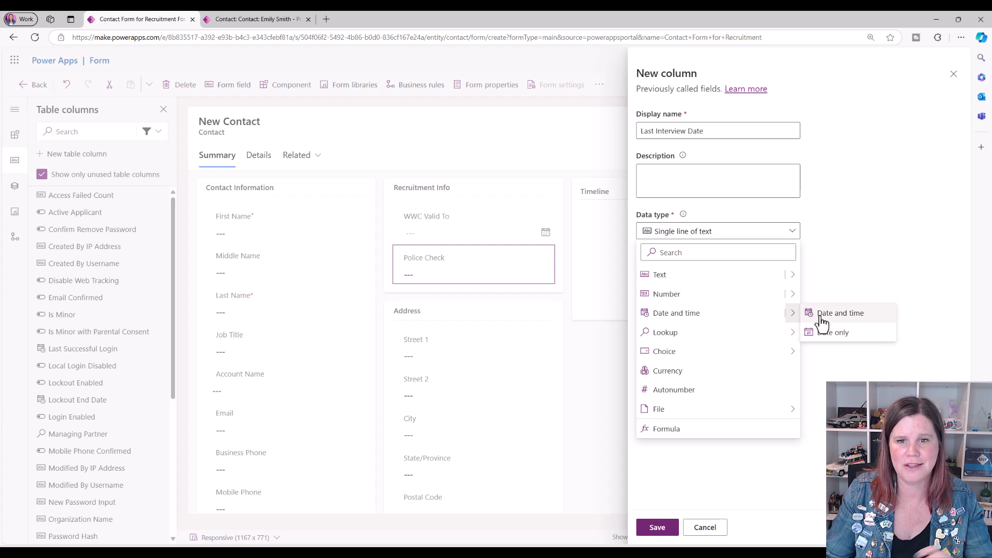
pyautogui.click(834, 334)
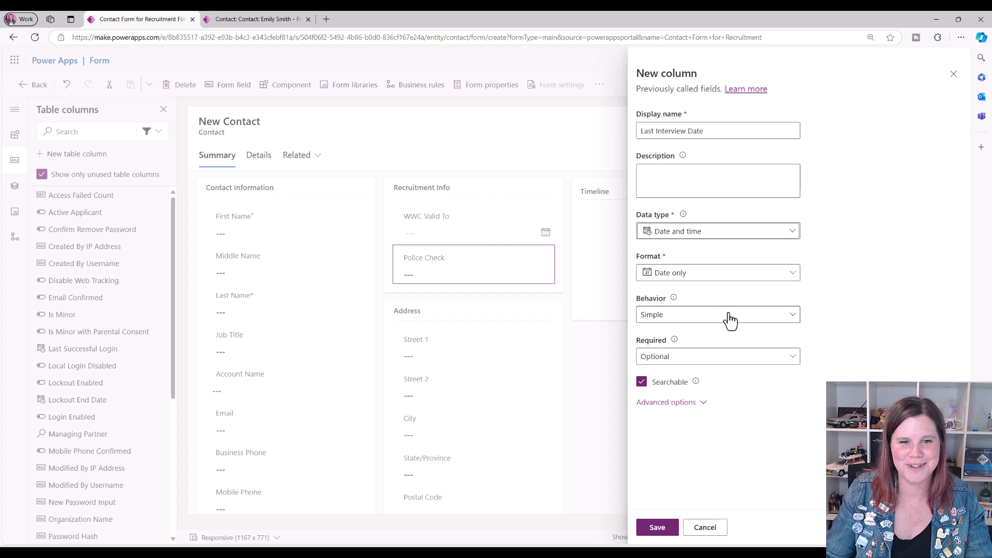
pyautogui.click(658, 527)
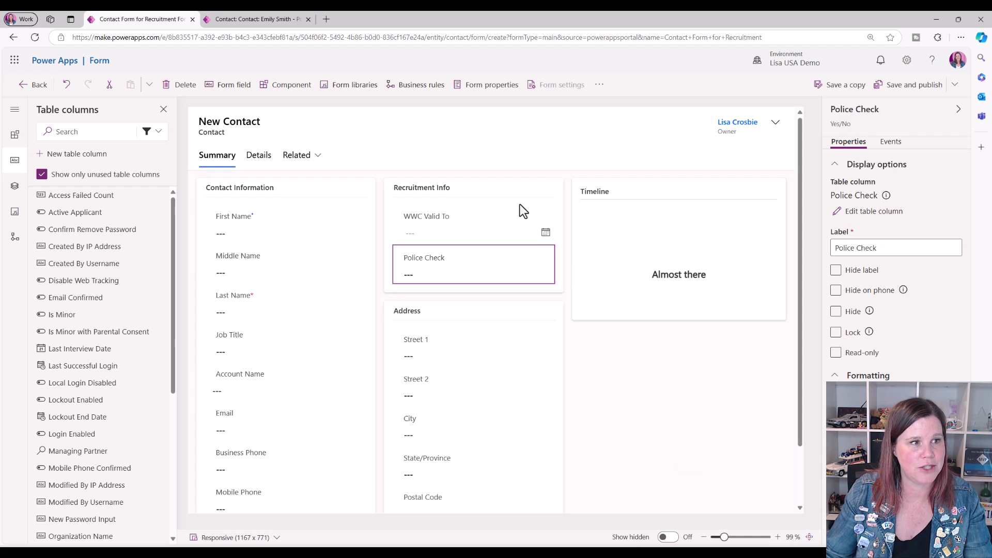
# Step: Start a search among the custom table columns
pyautogui.click(75, 129)
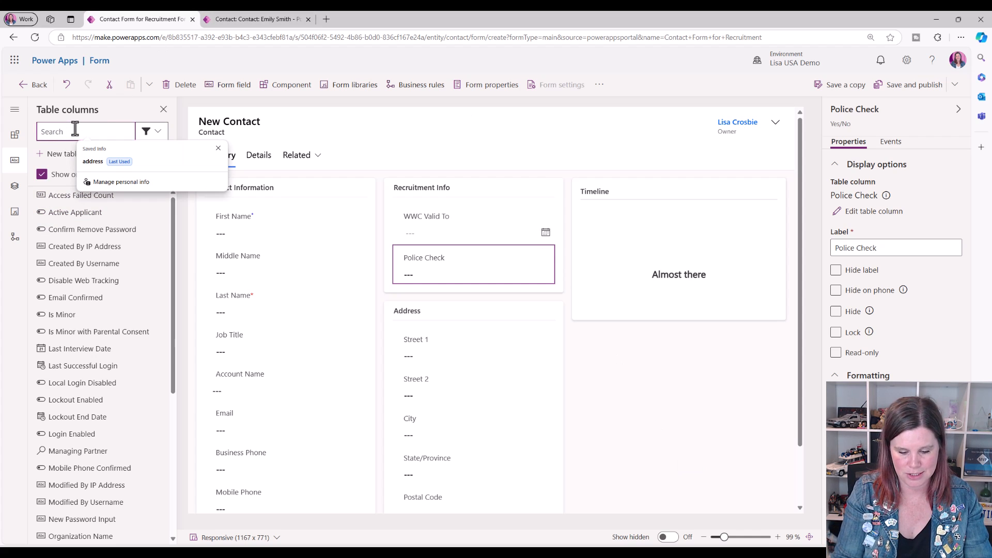
# Step: Add the Last Interview Date column below Police Check in the Recruitment Info section, and clear the column search
pyautogui.write('last')
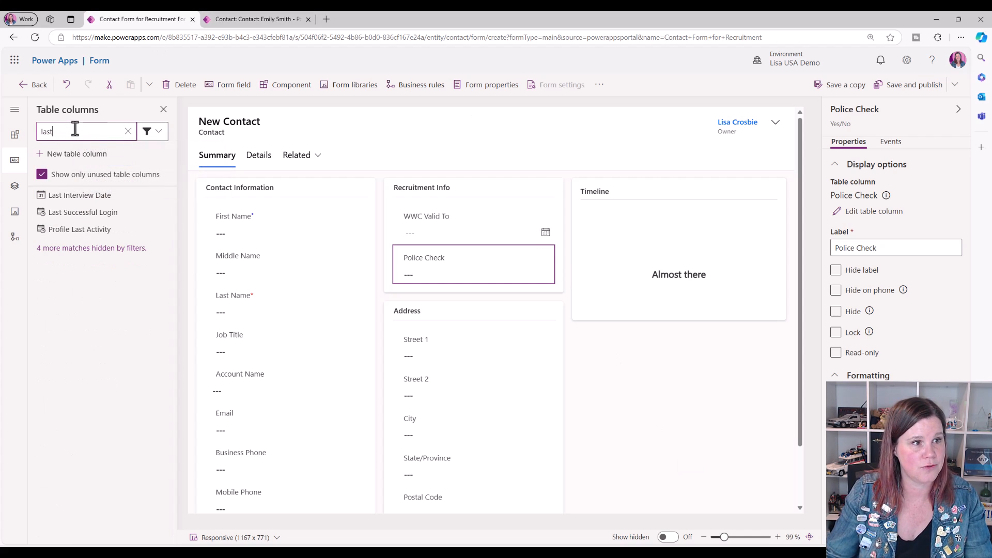
pyautogui.moveTo(73, 195); pyautogui.dragTo(403, 283)
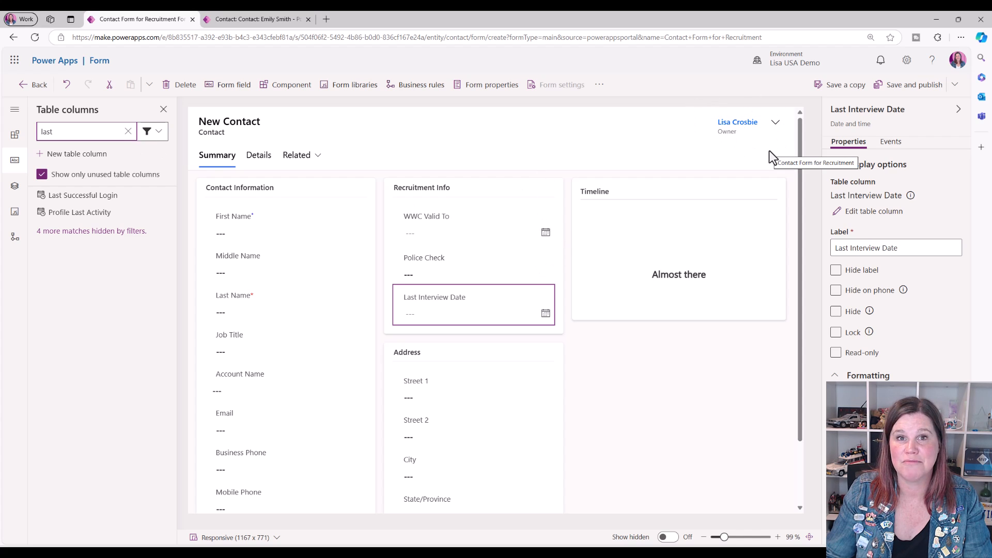
pyautogui.click(127, 131)
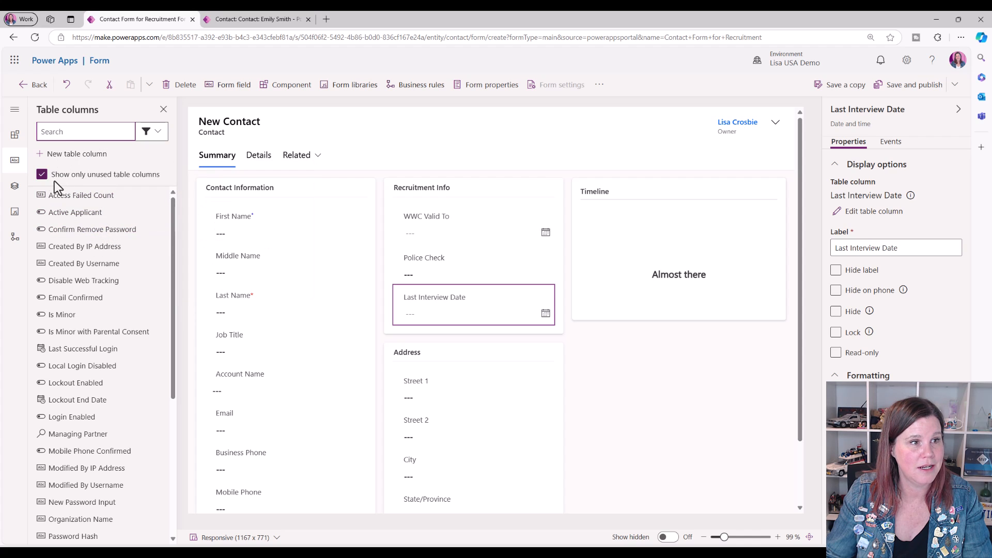
# Step: Set the table column filter to All and browse the unused Contact columns
pyautogui.scroll(-2, 120, 349)
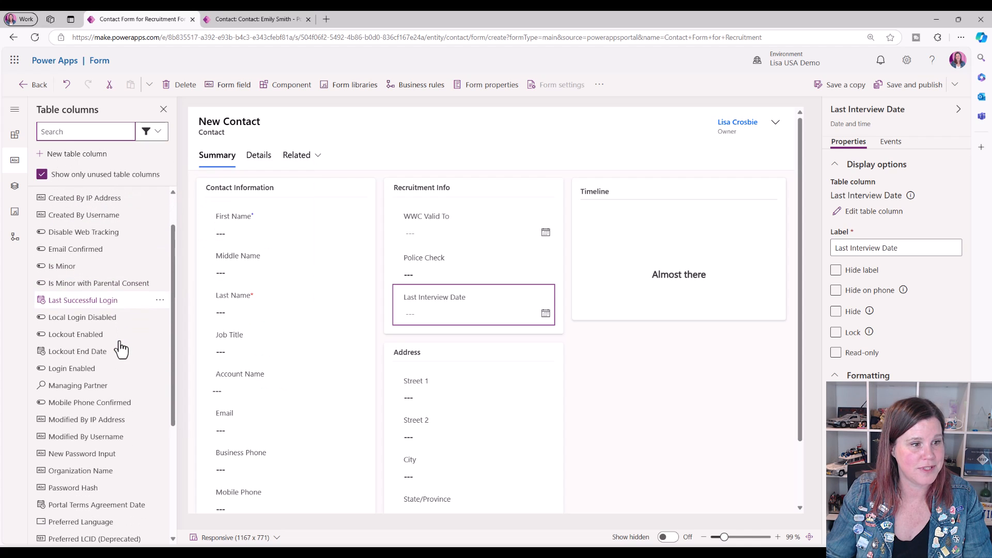
pyautogui.scroll(-2, 119, 348)
pyautogui.scroll(4, 120, 343)
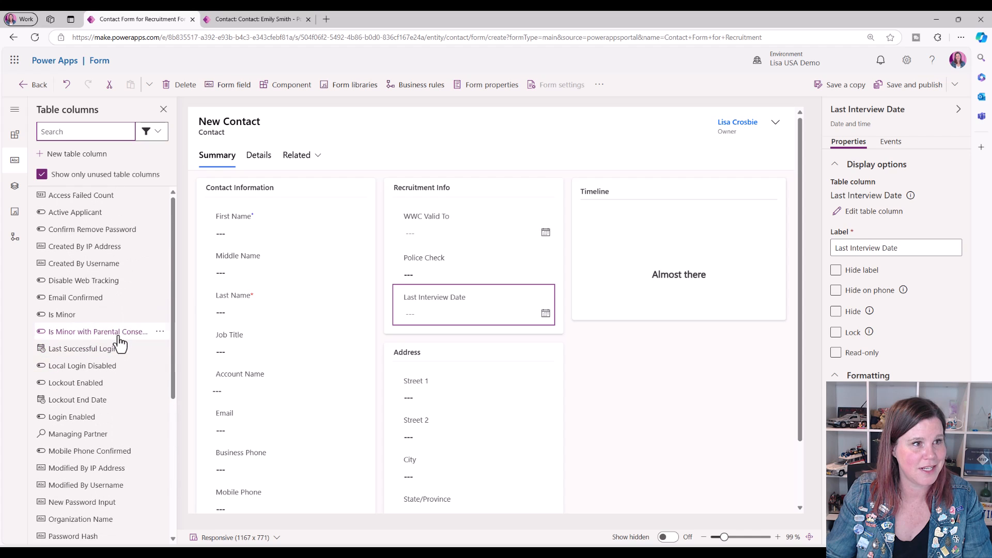
pyautogui.click(160, 138)
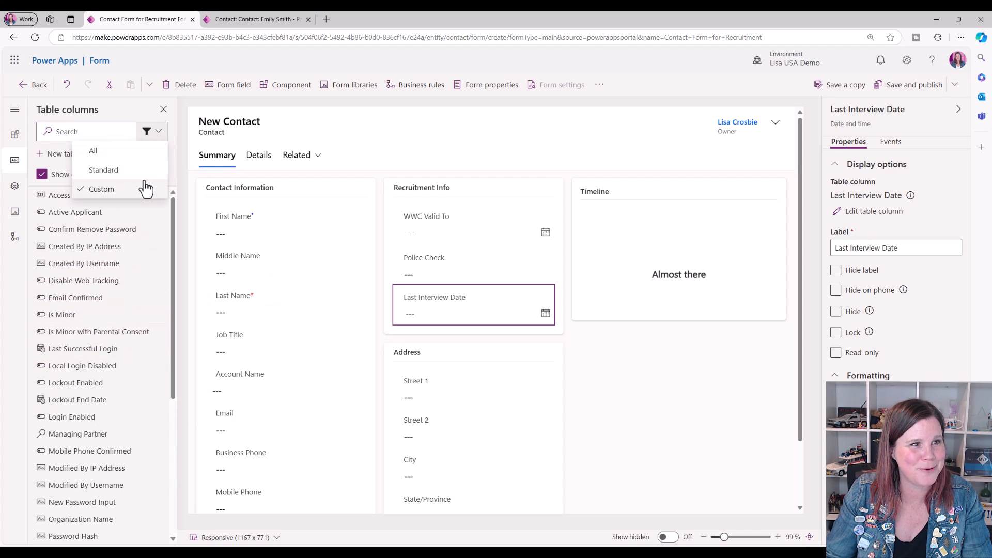
pyautogui.click(122, 152)
pyautogui.scroll(-2, 124, 356)
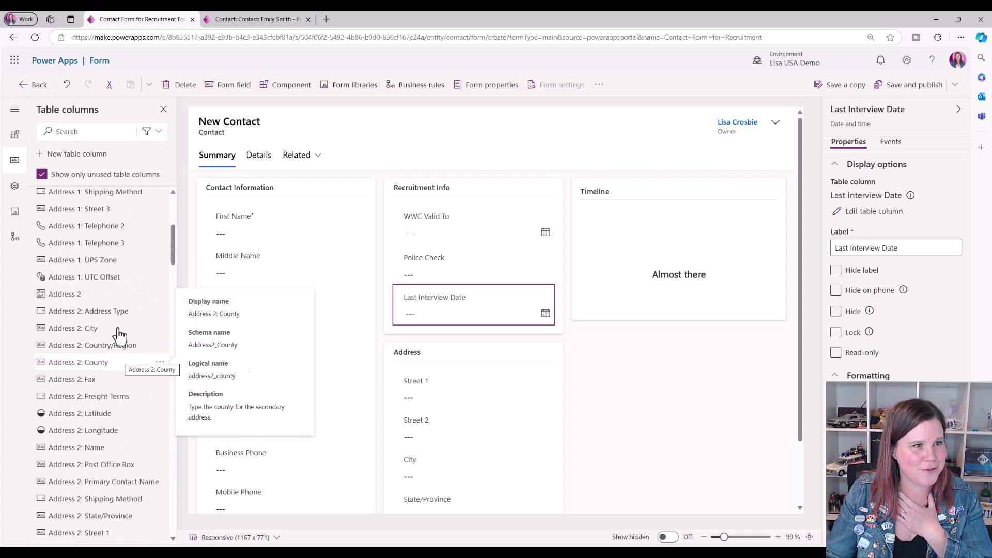
pyautogui.scroll(2, 118, 336)
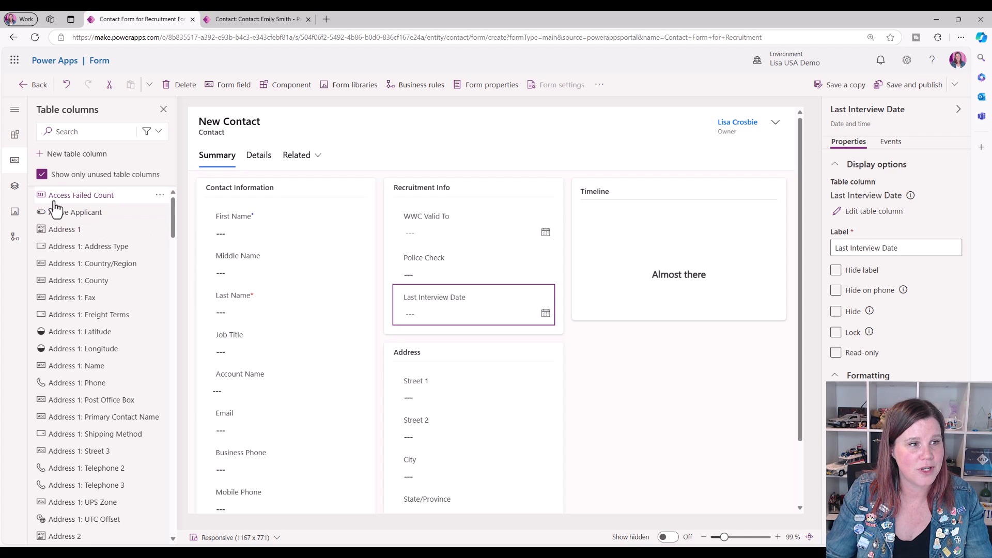
# Step: Move the Mobile Phone field from the Contact Information section into the form header beside Owner, and select the header
pyautogui.click(308, 508)
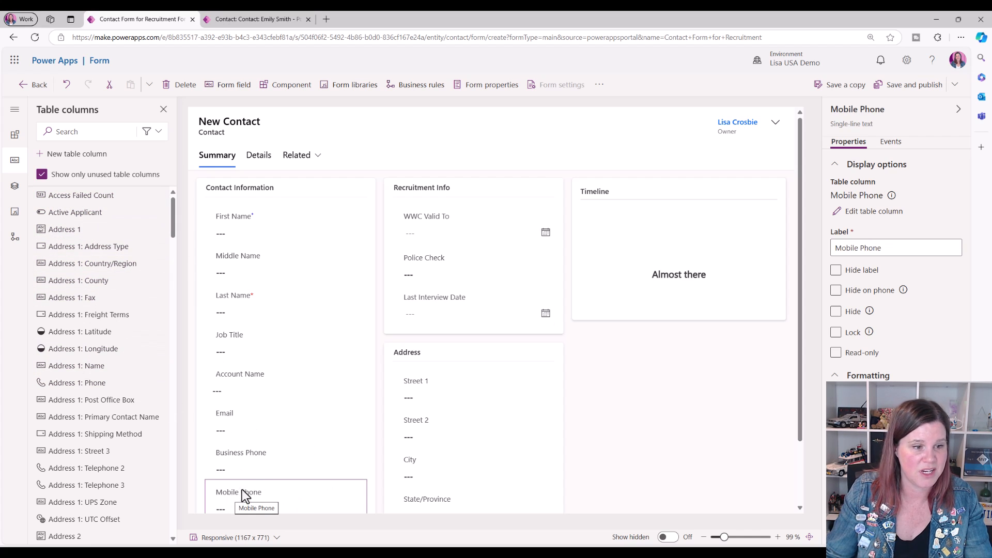
pyautogui.moveTo(227, 491); pyautogui.dragTo(654, 124)
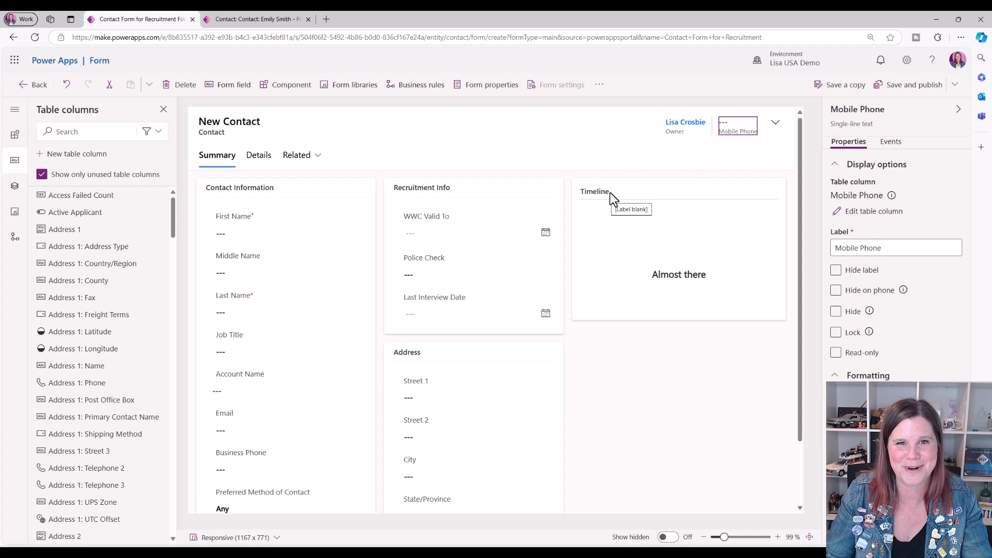
pyautogui.moveTo(735, 128); pyautogui.dragTo(659, 125)
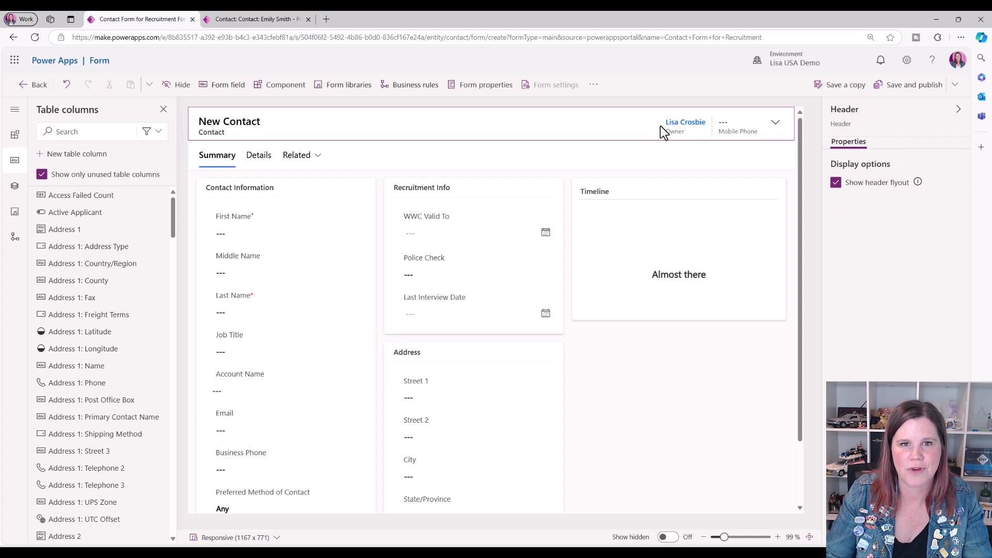
pyautogui.moveTo(726, 131); pyautogui.dragTo(628, 117)
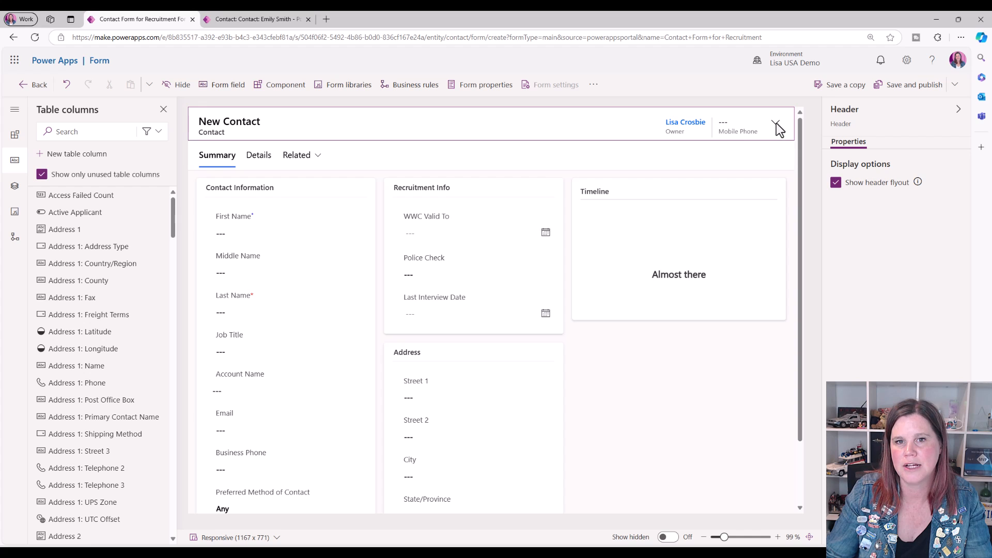
# Step: Check the header flyout on the open contact record in the Recruitment App, and turn off Show header flyout in the form editor
pyautogui.click(293, 19)
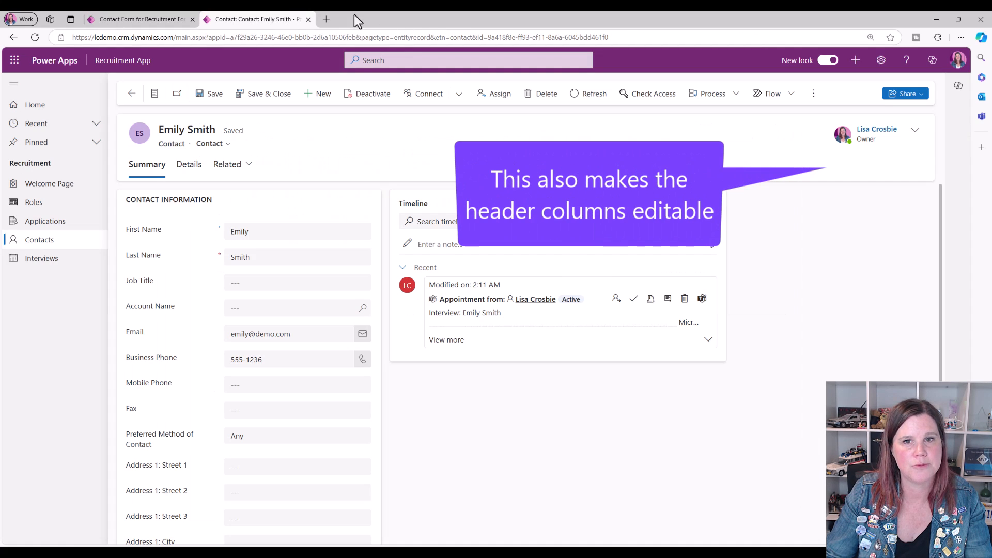
pyautogui.click(917, 136)
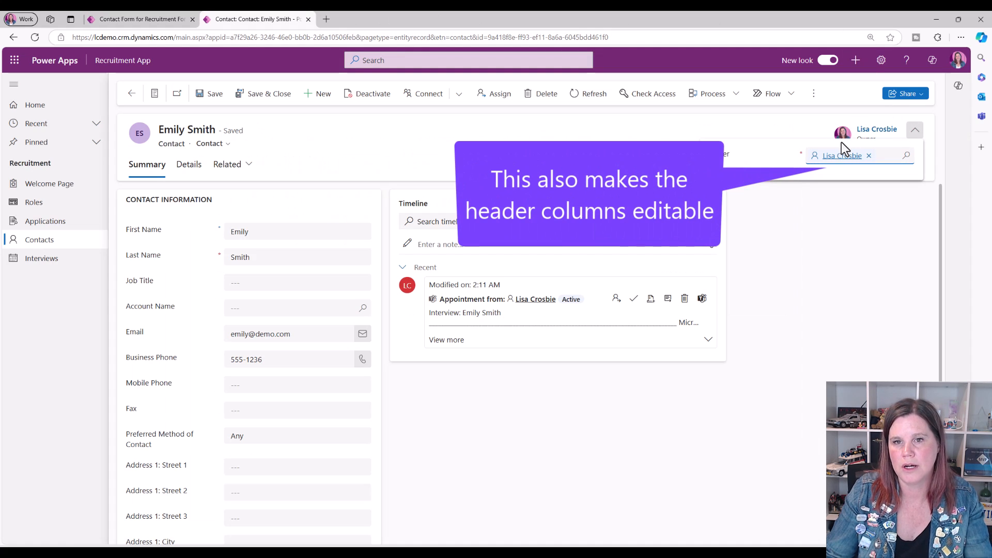
pyautogui.click(915, 132)
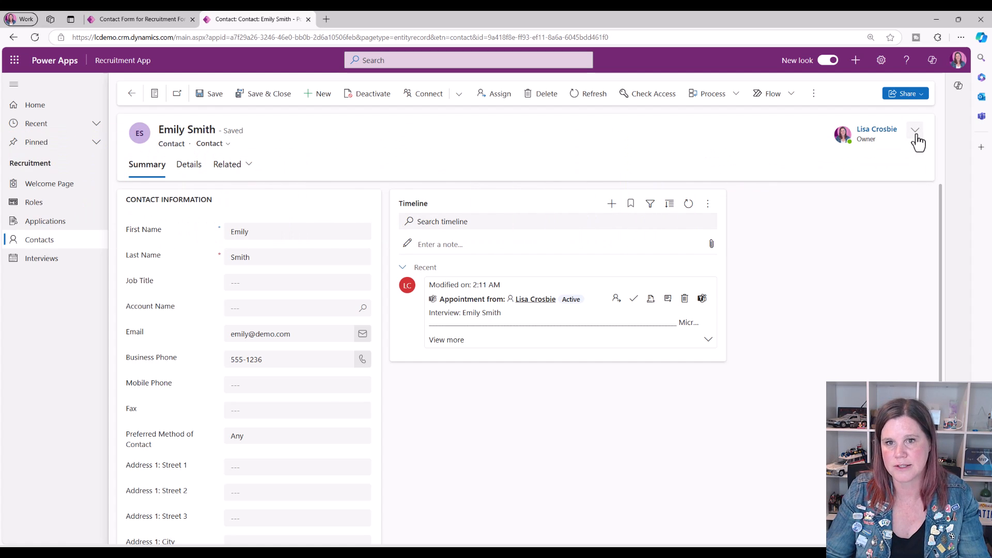
pyautogui.click(139, 19)
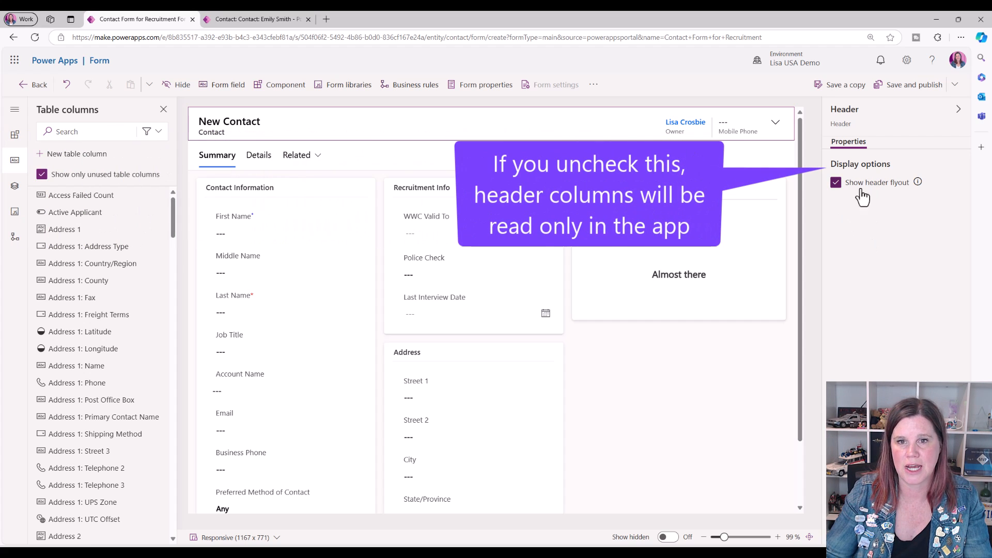
pyautogui.click(836, 183)
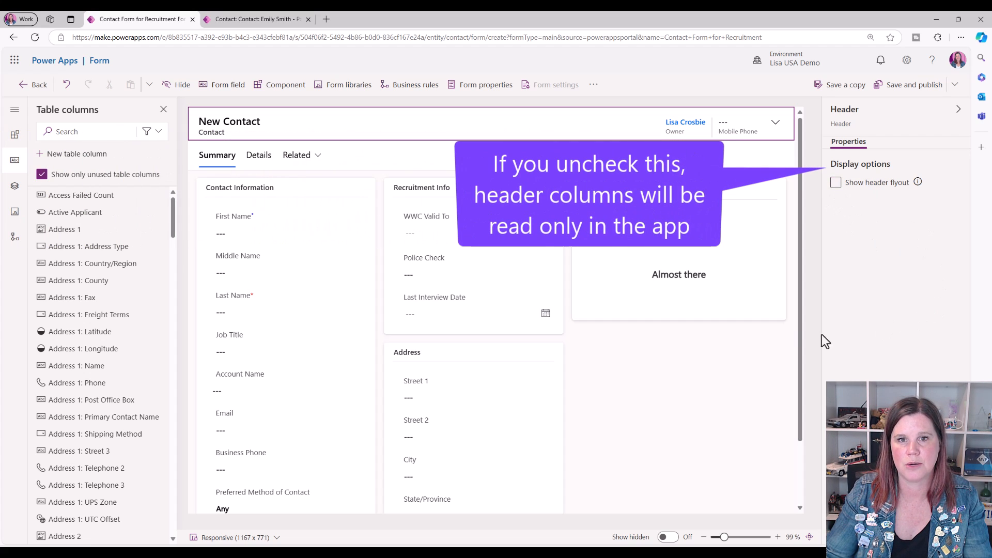
# Step: Add a 3-column tab after the Summary tab and change its layout to 1 column
pyautogui.click(605, 364)
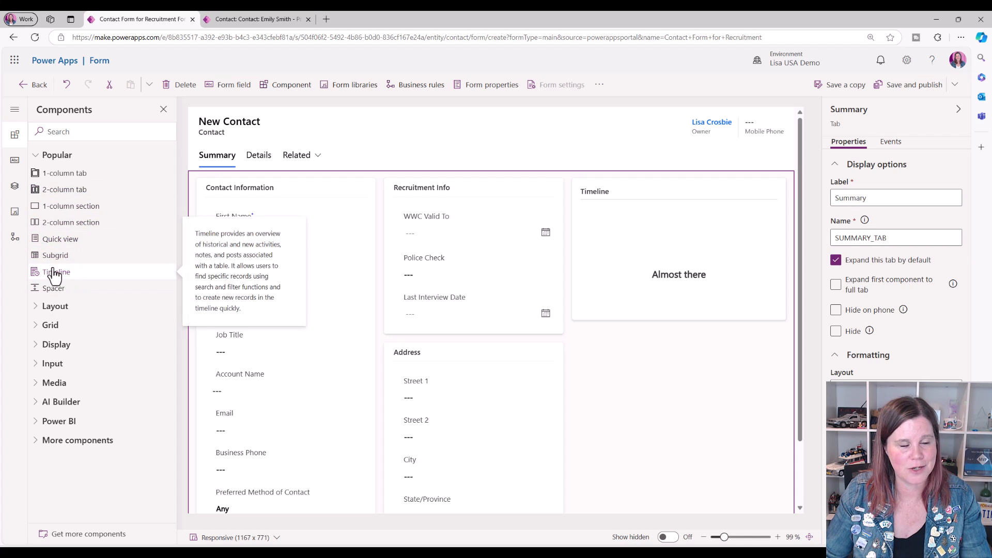
pyautogui.click(38, 309)
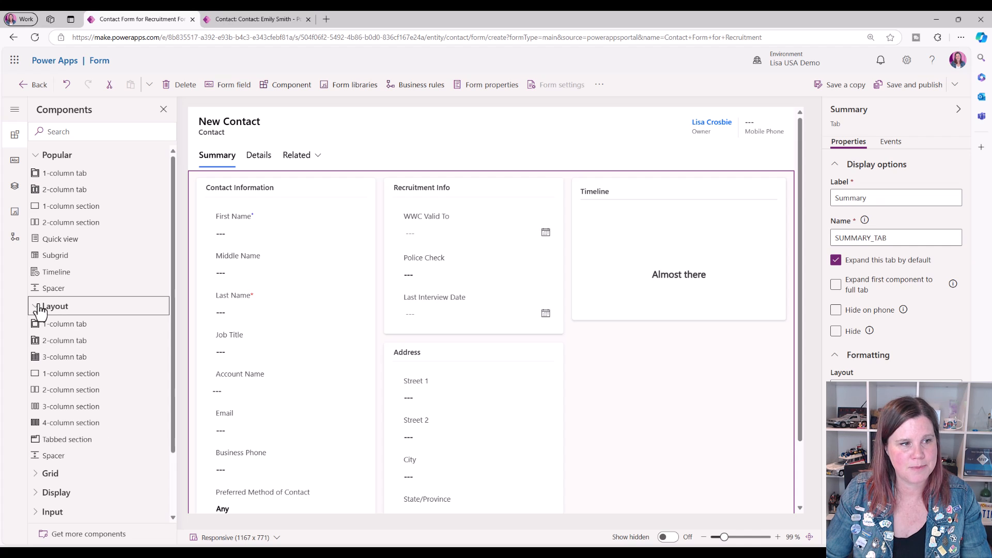
pyautogui.click(56, 358)
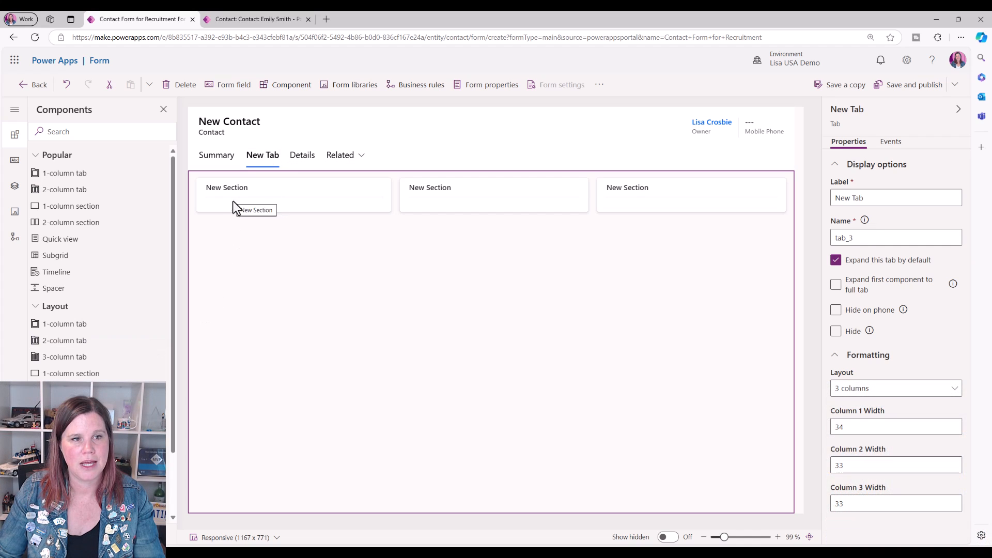
pyautogui.click(930, 392)
pyautogui.click(863, 429)
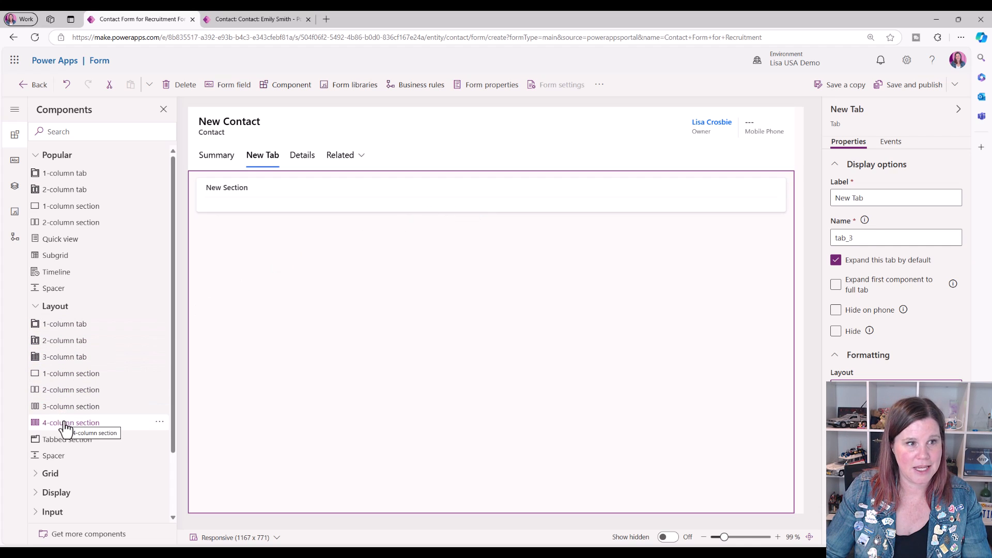
# Step: Add a 2-column section to the new tab and place the Credit Hold and Credit Limit columns side by side in it
pyautogui.click(62, 391)
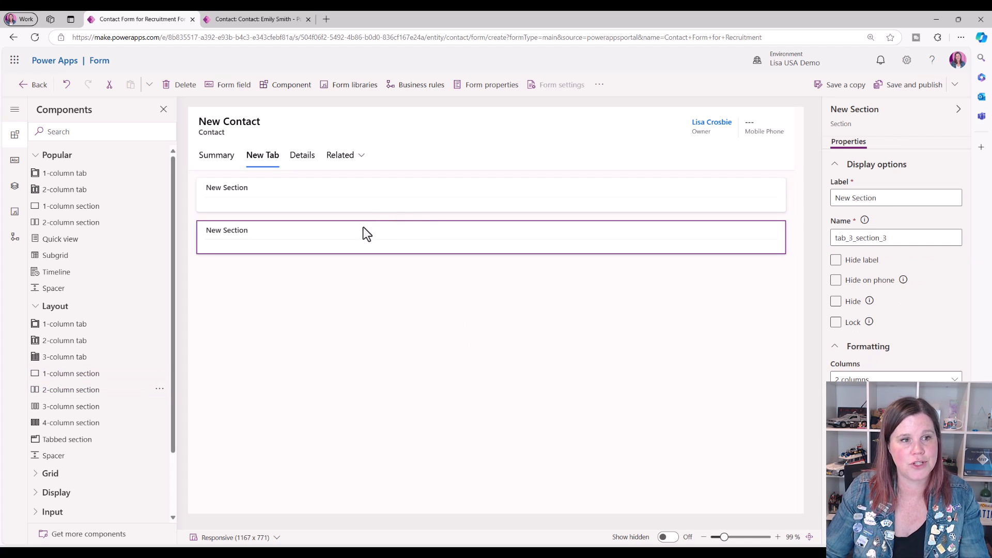
pyautogui.click(14, 161)
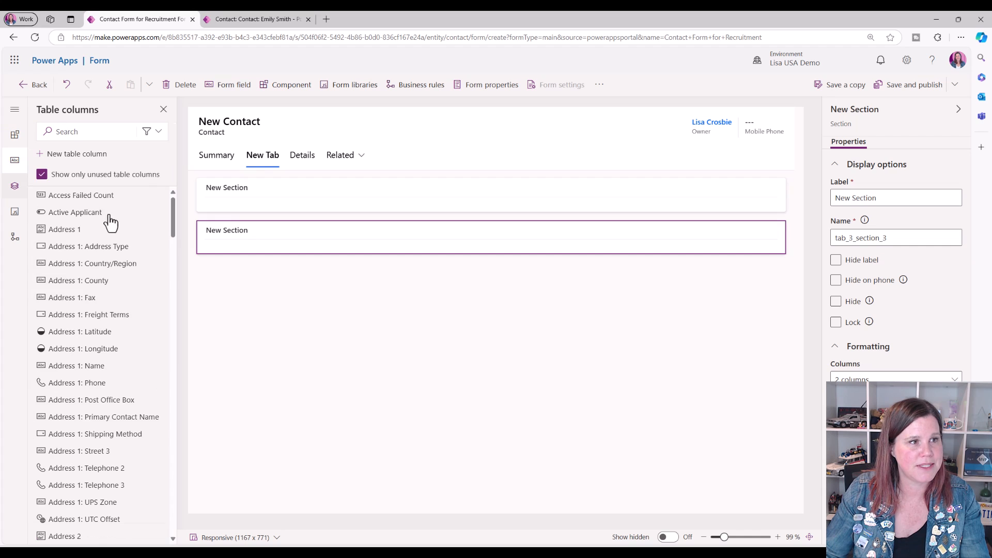
pyautogui.scroll(-20, 85, 341)
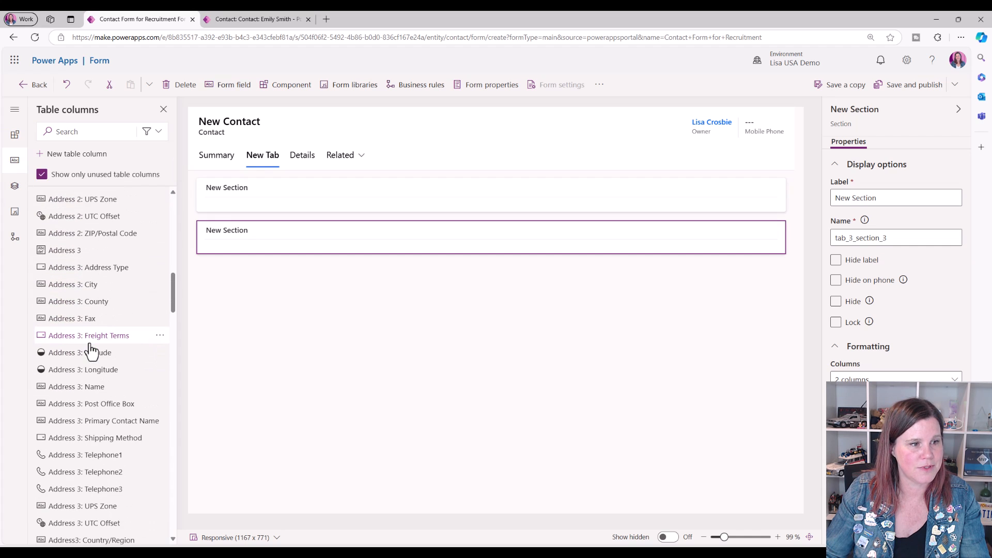
pyautogui.moveTo(62, 341); pyautogui.dragTo(256, 235)
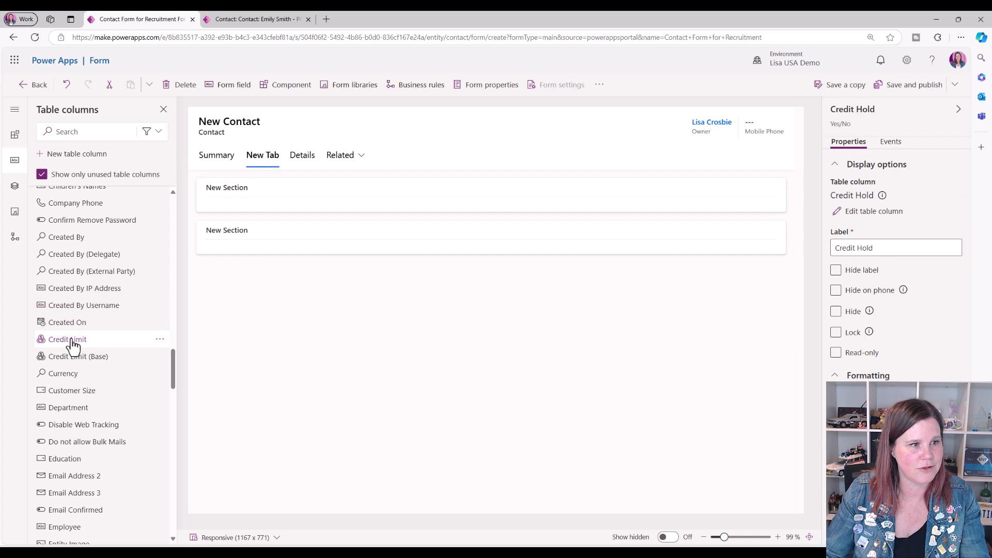
pyautogui.moveTo(73, 339); pyautogui.dragTo(598, 251)
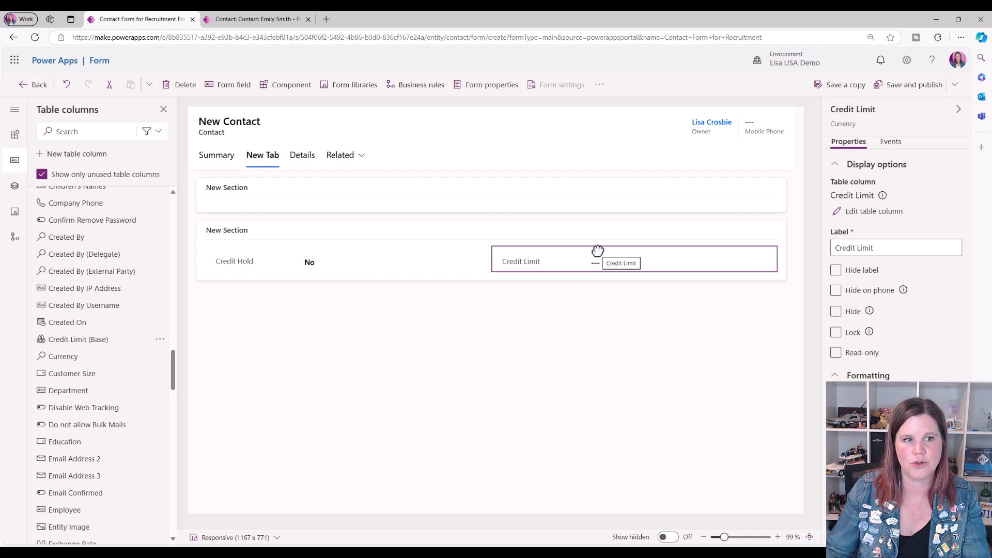
pyautogui.click(379, 325)
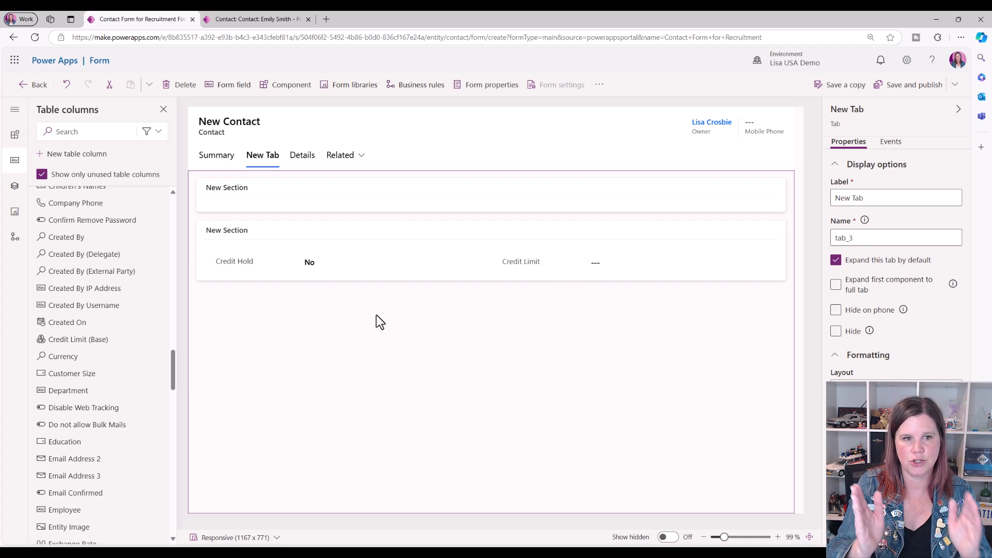
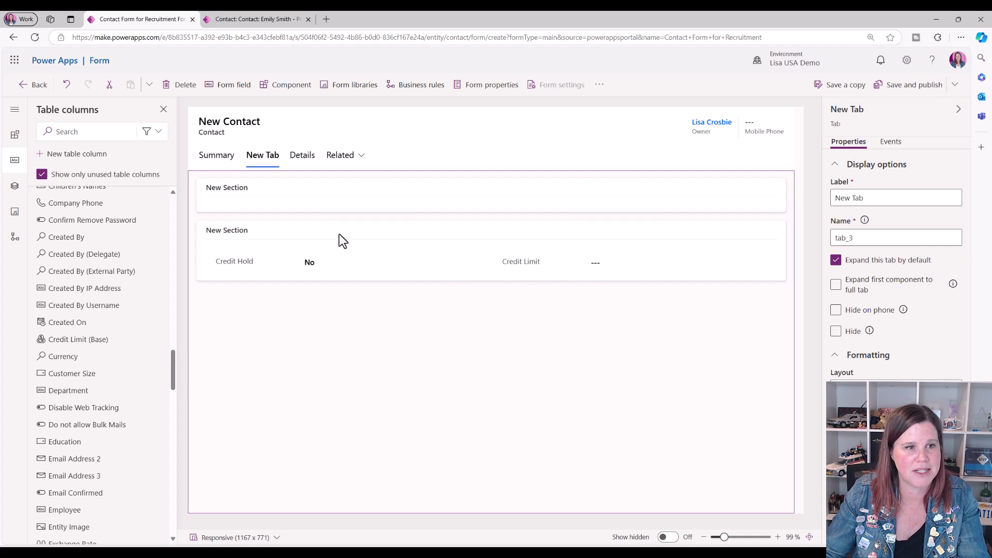
# Step: Delete the section containing Credit Hold and Credit Limit from the new tab
pyautogui.click(399, 226)
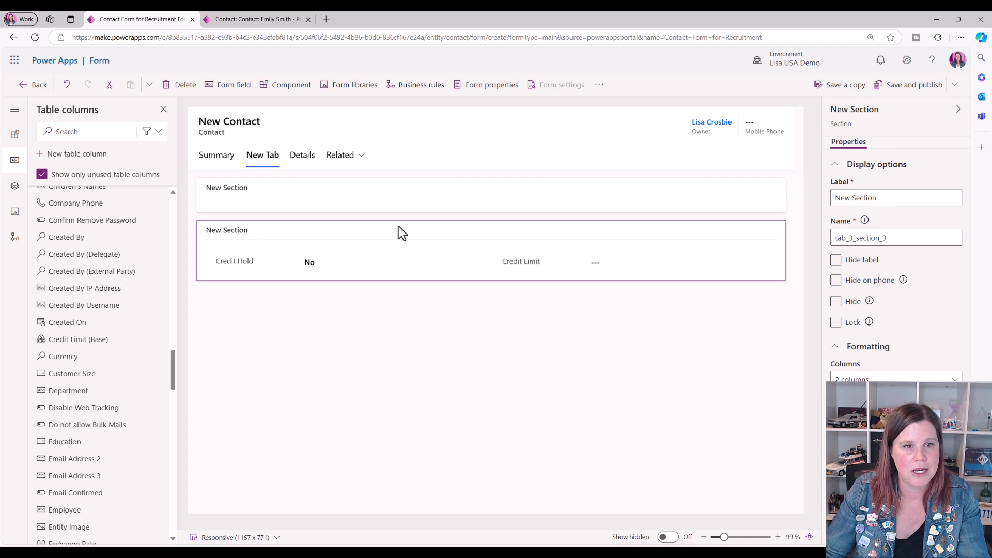
pyautogui.click(182, 85)
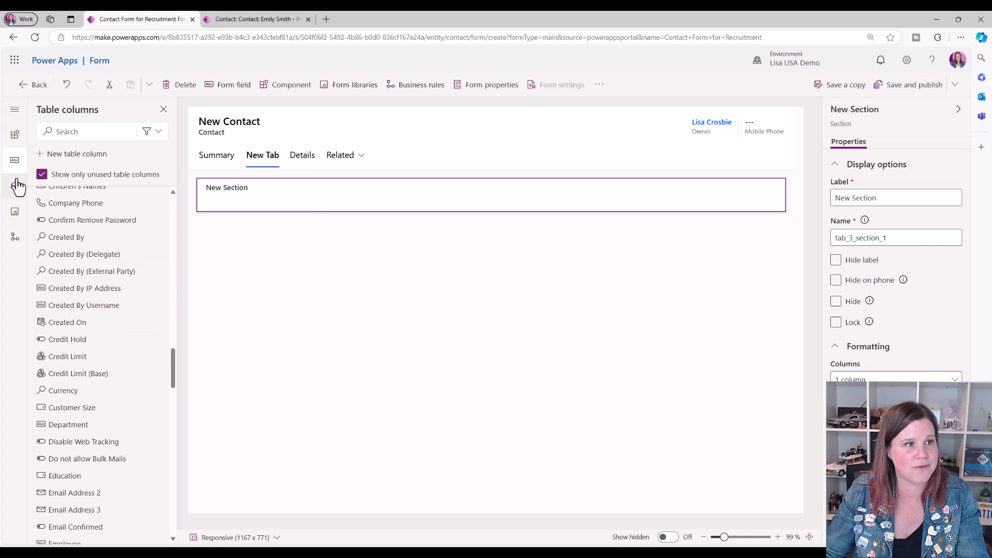
# Step: Examine the available Layout and Display form components, and return to the form's Summary tab
pyautogui.click(11, 135)
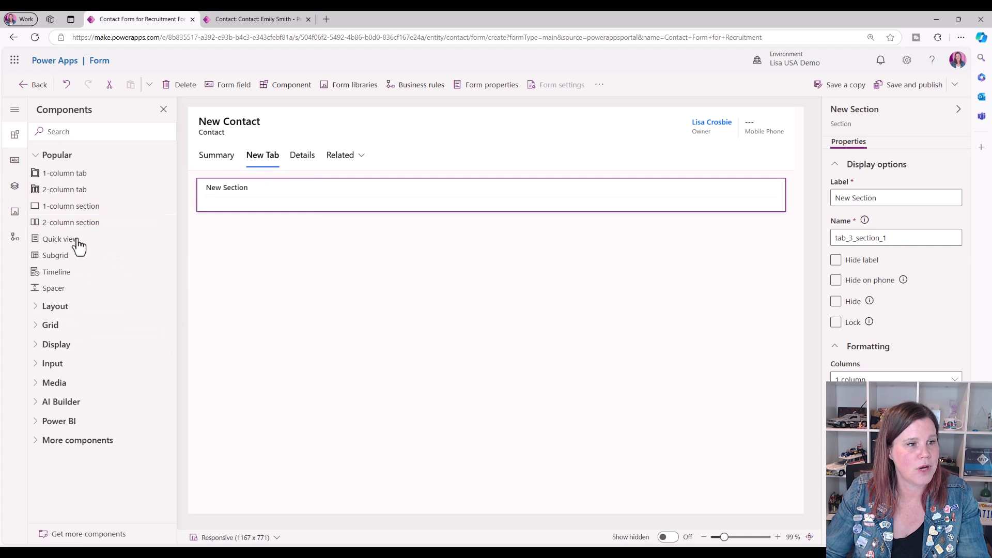
pyautogui.click(38, 309)
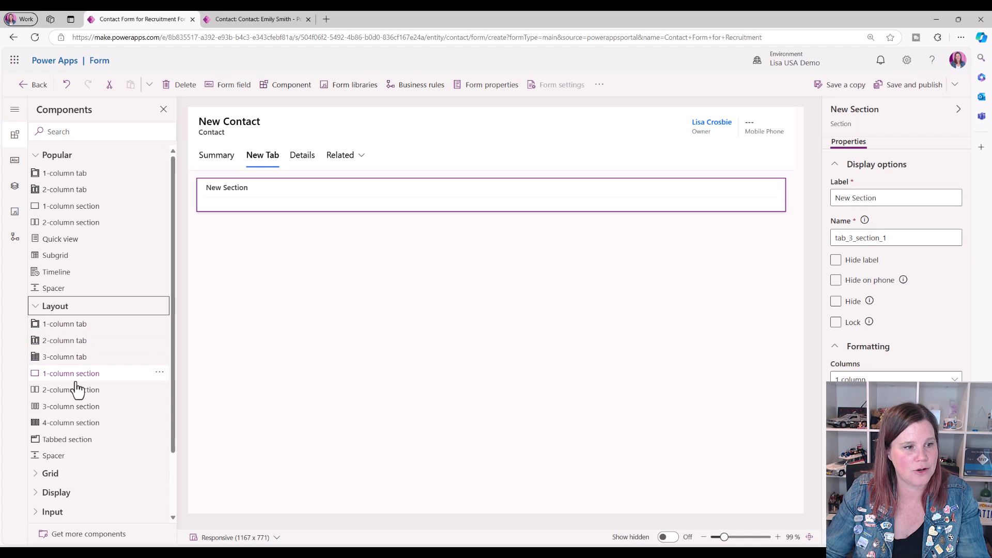
pyautogui.scroll(-2, 82, 379)
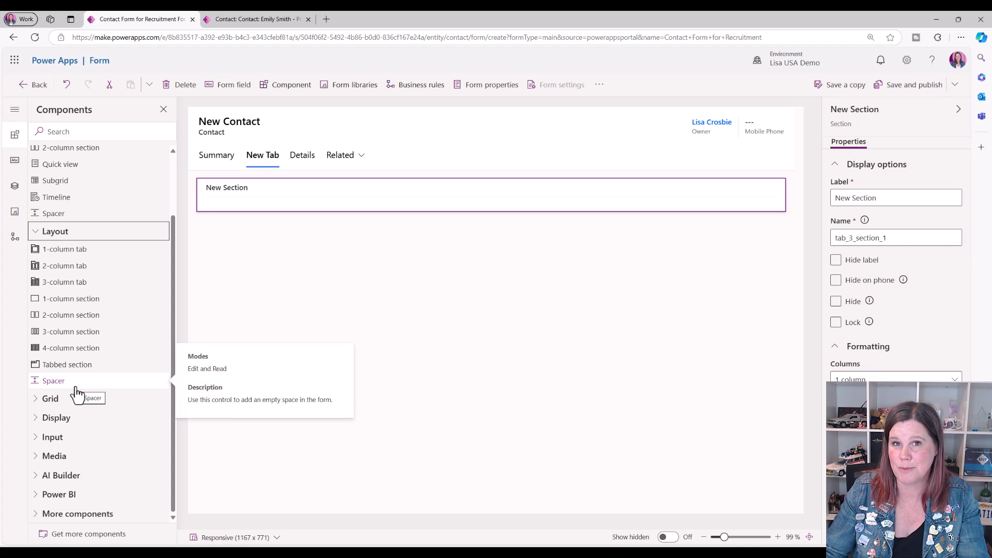
pyautogui.click(36, 419)
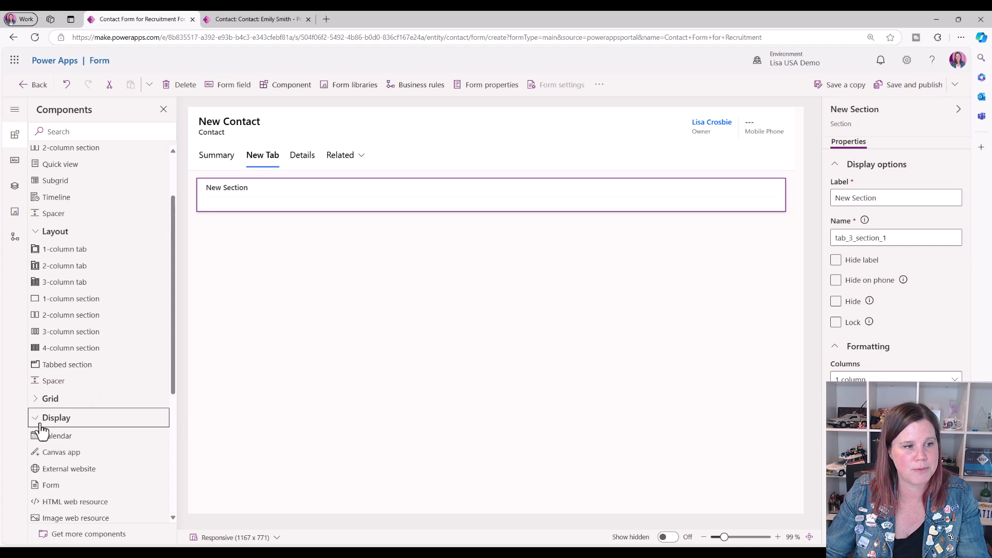
pyautogui.click(216, 157)
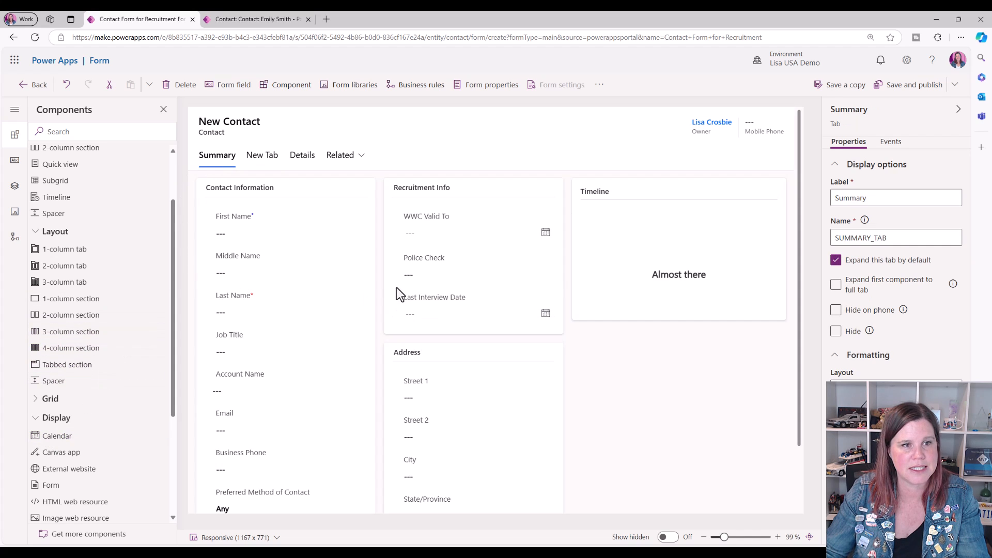
# Step: Place a Calendar component in the new tab and set its table to Appointments and its view to All Appointments
pyautogui.scroll(-3, 82, 381)
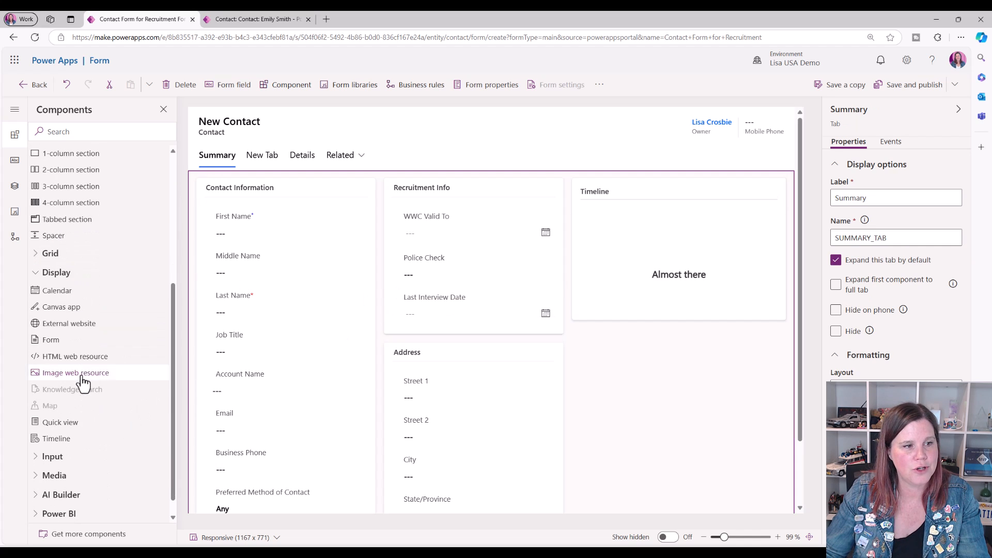
pyautogui.click(249, 163)
pyautogui.moveTo(137, 294); pyautogui.dragTo(353, 205)
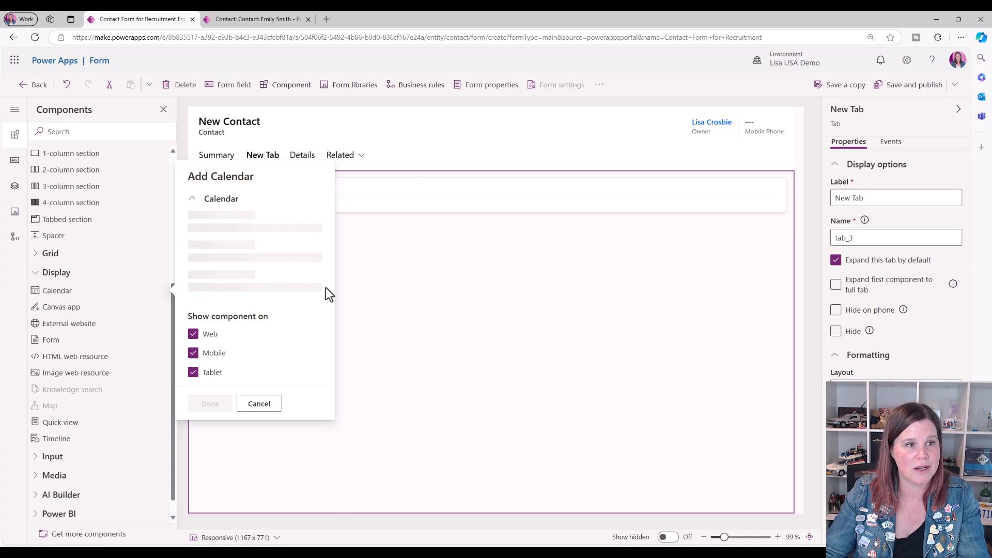
pyautogui.click(227, 233)
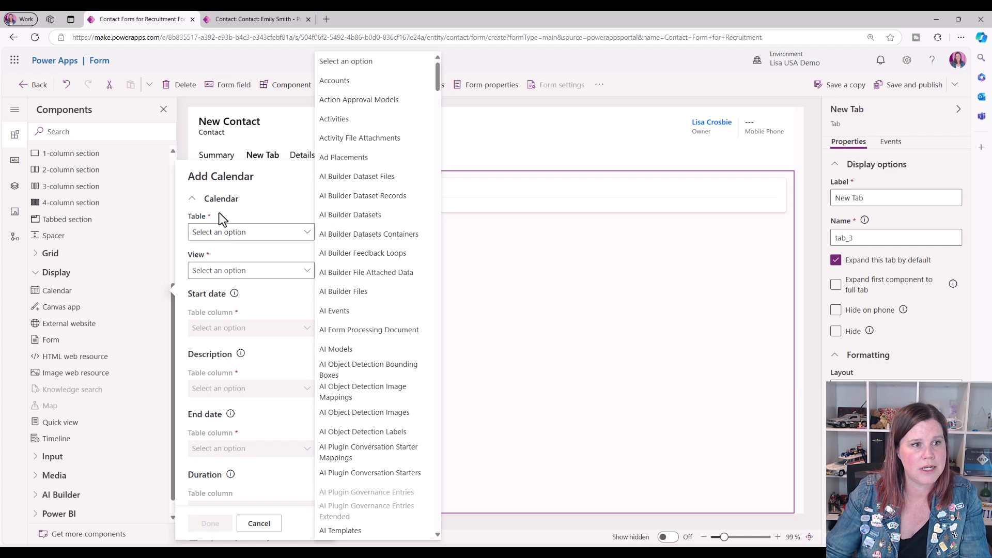
pyautogui.moveTo(438, 83); pyautogui.dragTo(435, 302)
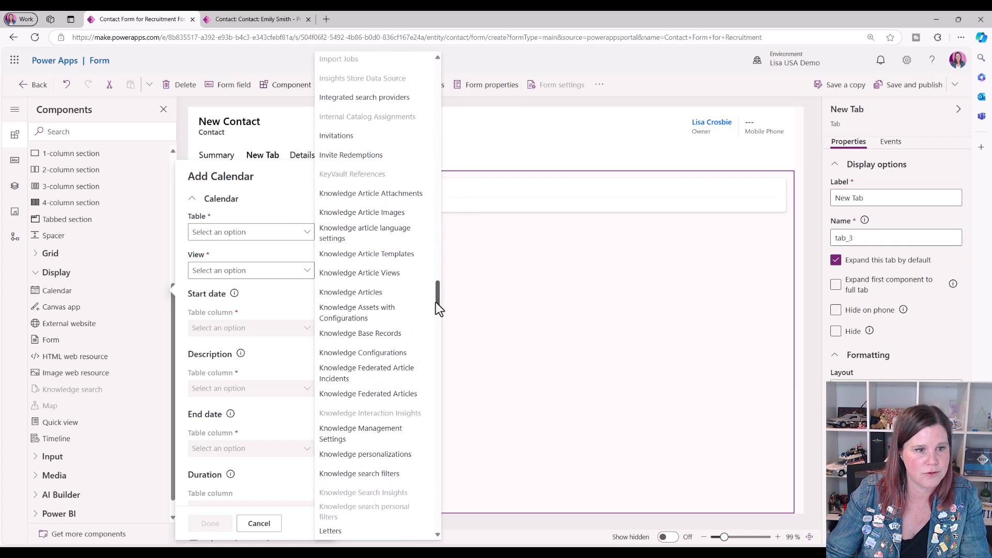
pyautogui.scroll(3, 435, 302)
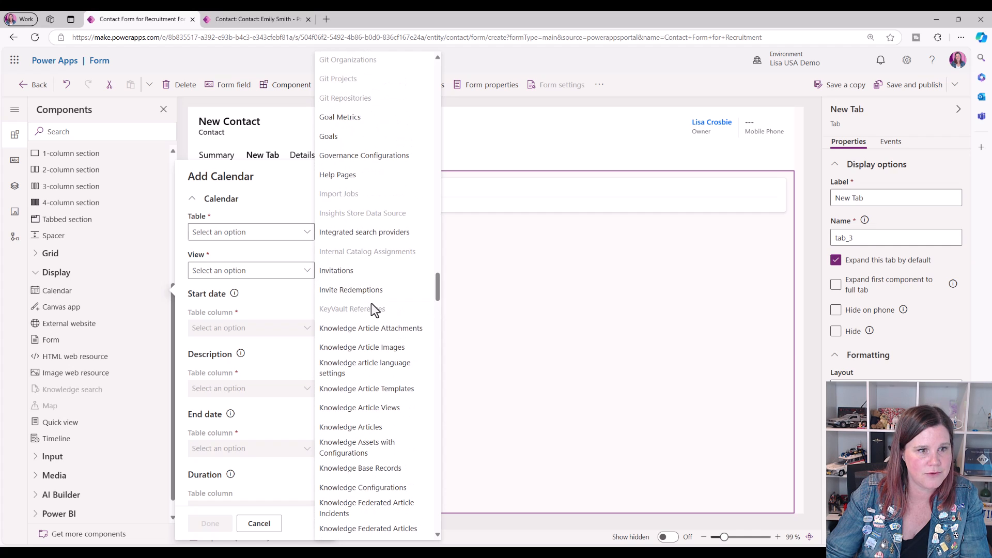
pyautogui.moveTo(438, 291); pyautogui.dragTo(446, 68)
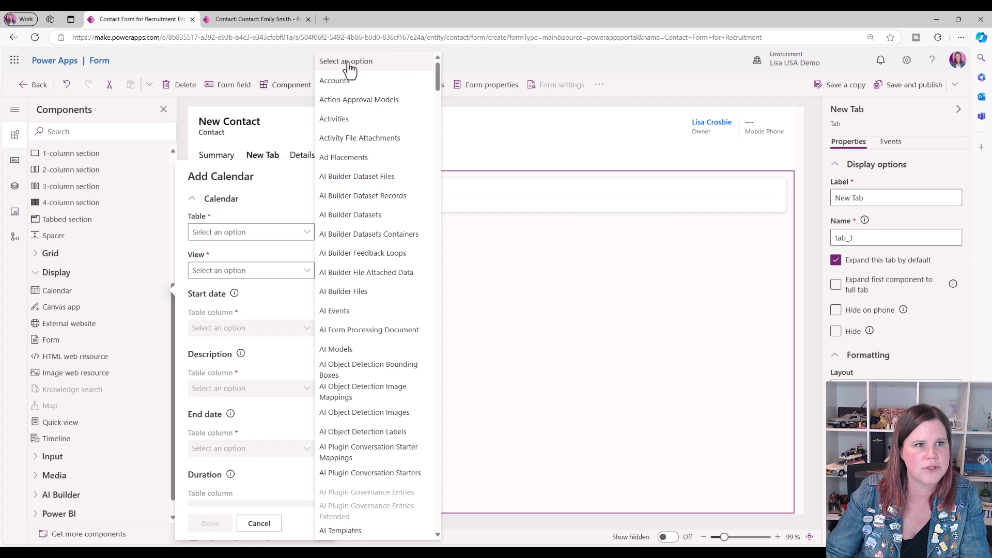
pyautogui.scroll(-2, 380, 321)
pyautogui.scroll(-8, 380, 320)
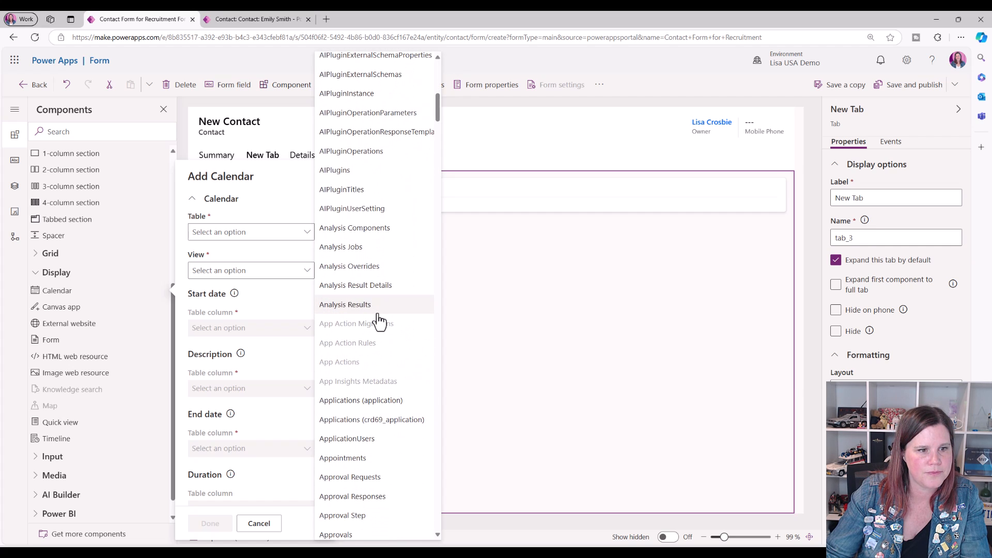
pyautogui.scroll(-2, 378, 313)
pyautogui.click(346, 360)
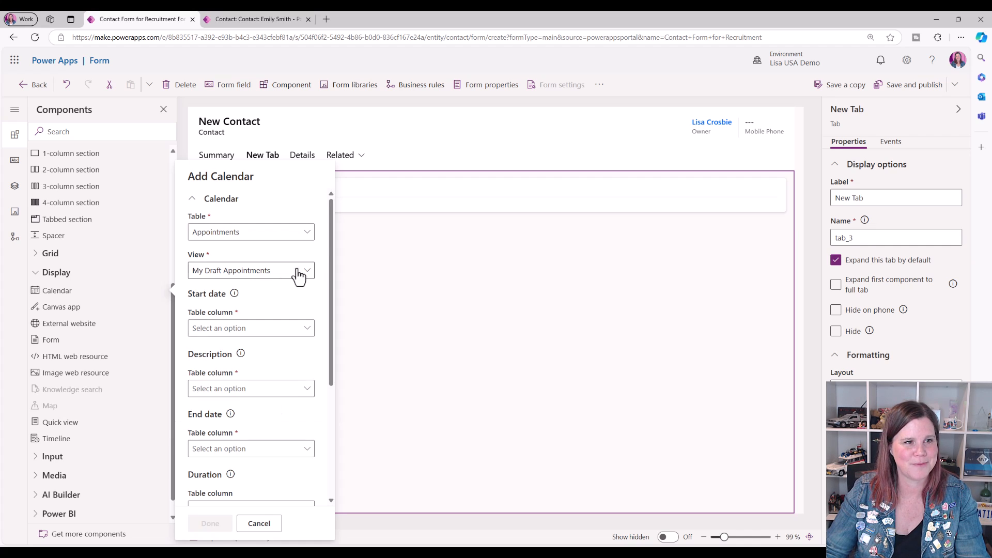
pyautogui.click(215, 274)
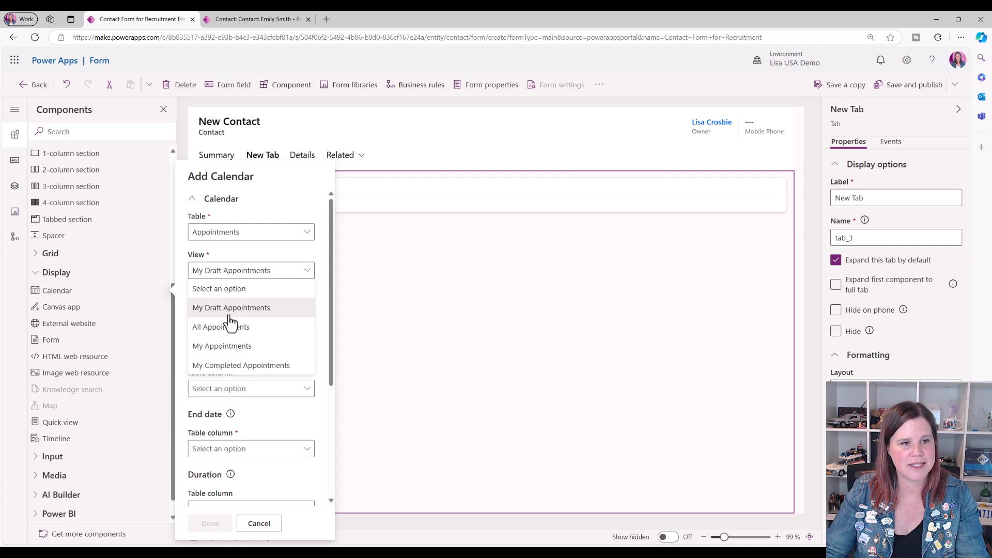
pyautogui.click(221, 328)
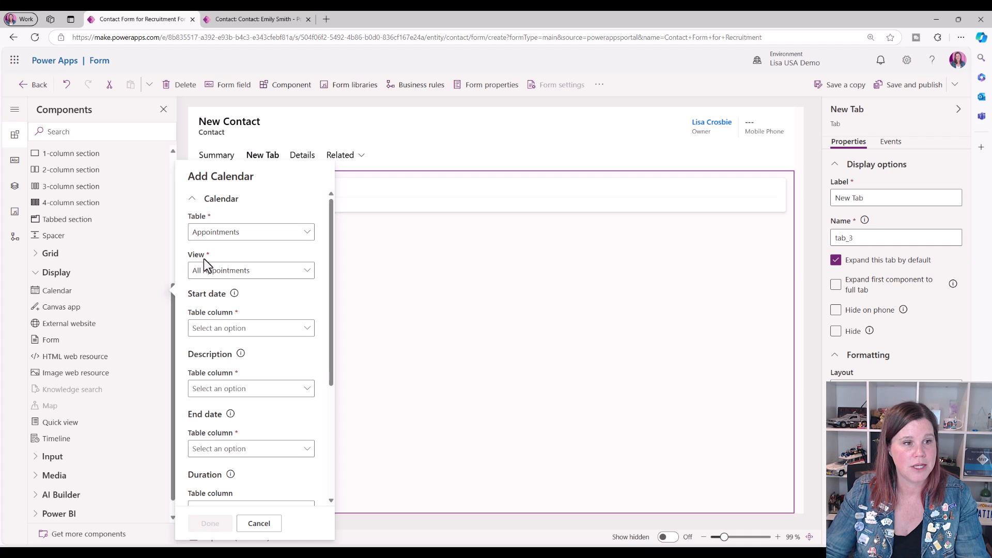
# Step: Map the calendar's start date to Actual Start, description to Subject and end date to Actual End, and finish adding it
pyautogui.click(256, 328)
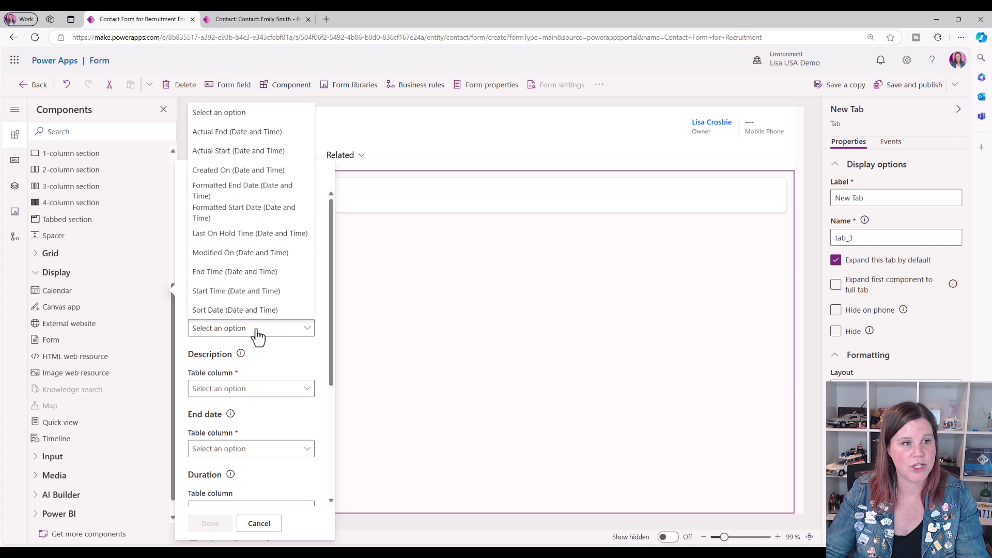
pyautogui.click(257, 333)
pyautogui.click(257, 334)
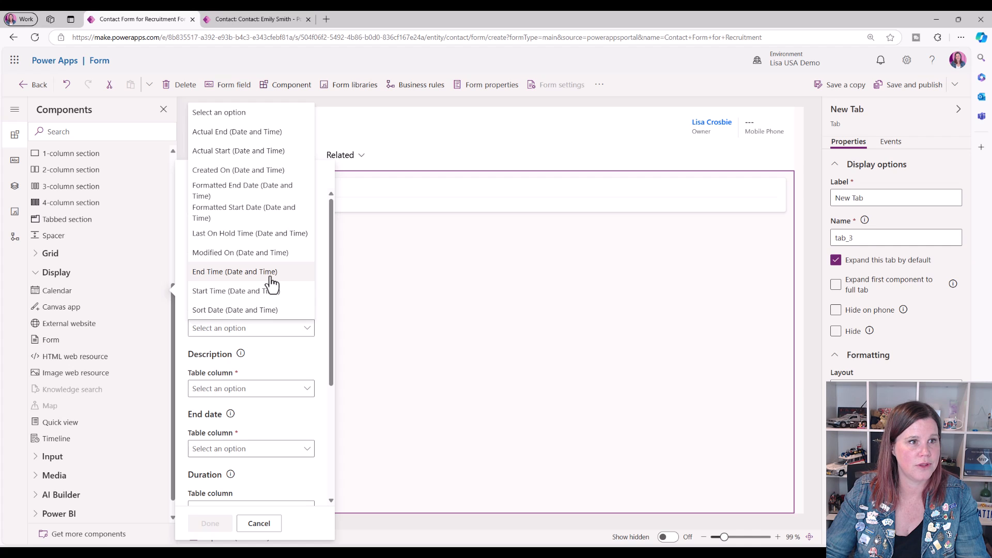
pyautogui.click(256, 152)
pyautogui.scroll(-3, 269, 279)
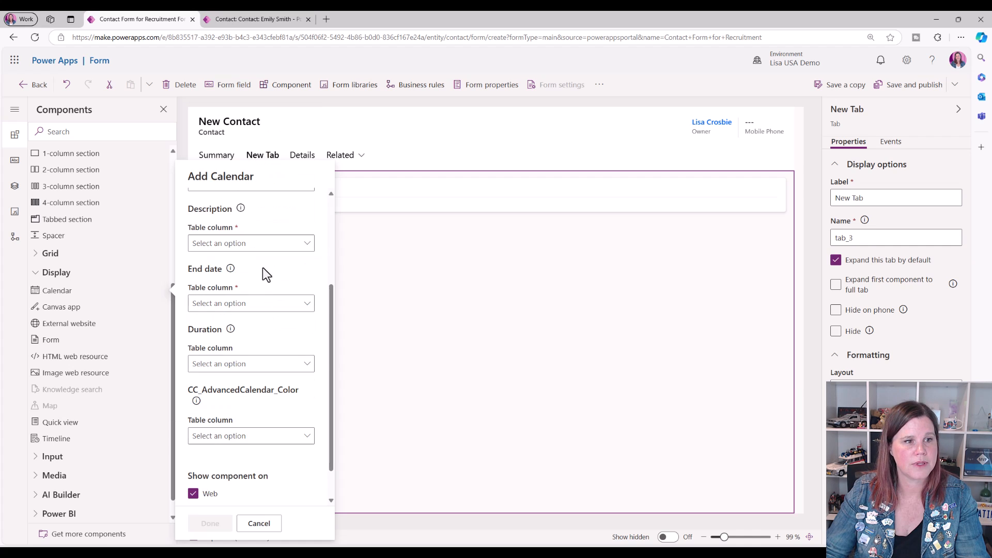
pyautogui.click(258, 247)
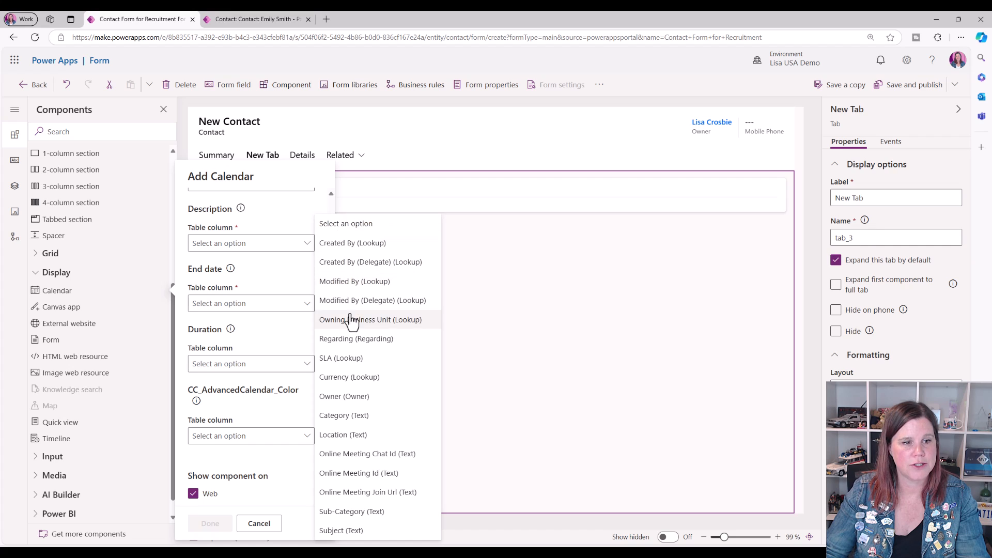
pyautogui.click(341, 531)
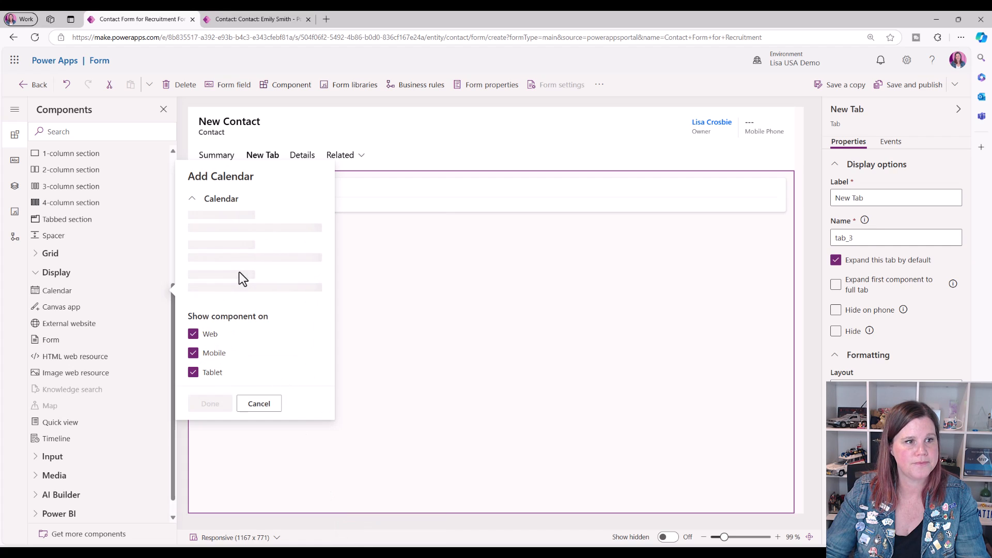
pyautogui.click(231, 351)
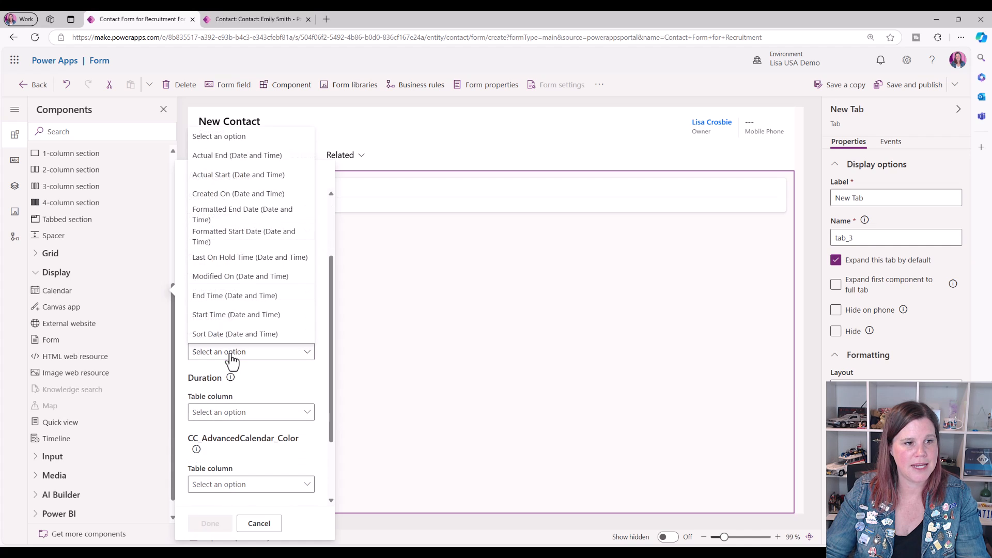
pyautogui.click(234, 159)
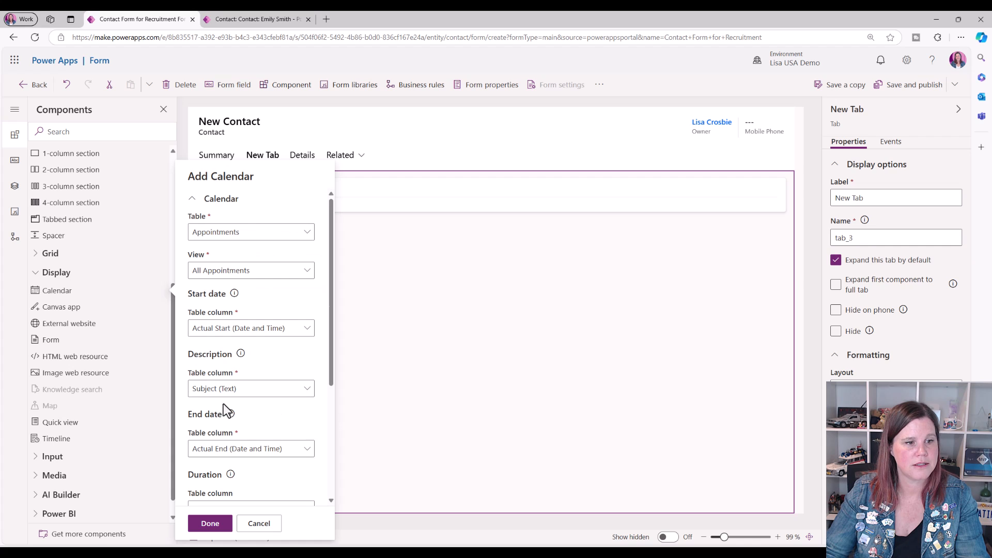
pyautogui.scroll(-3, 222, 403)
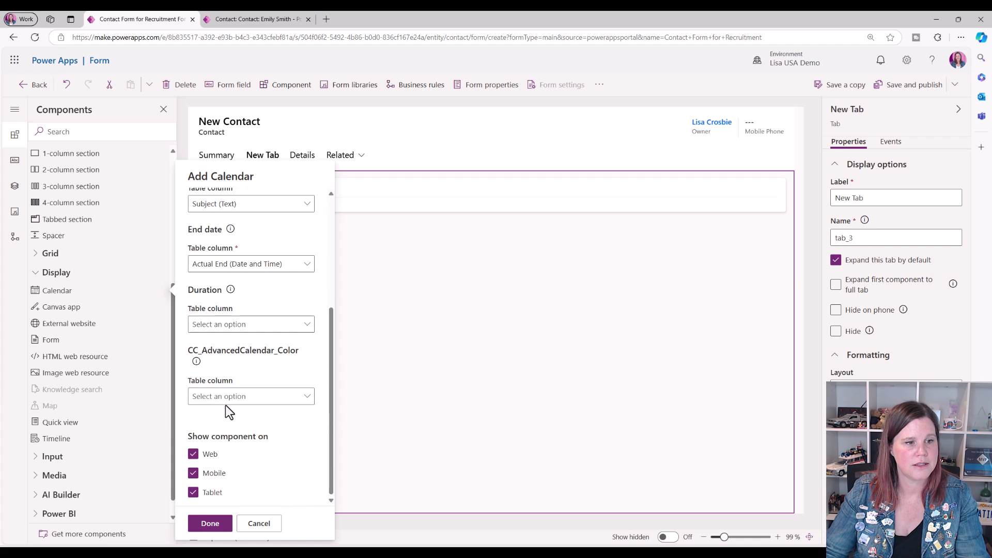
pyautogui.click(209, 524)
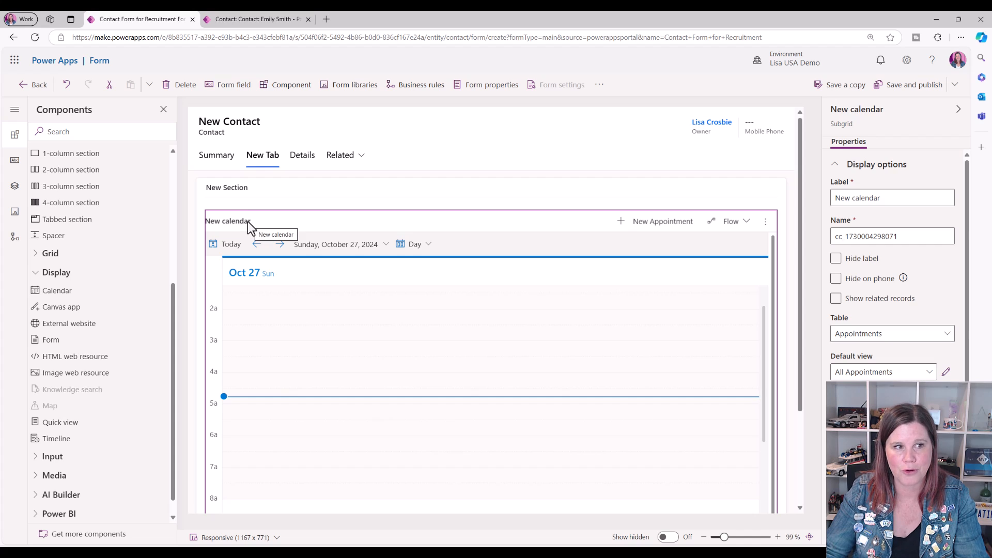
# Step: Change the label of the new tab to Calendar
pyautogui.click(260, 157)
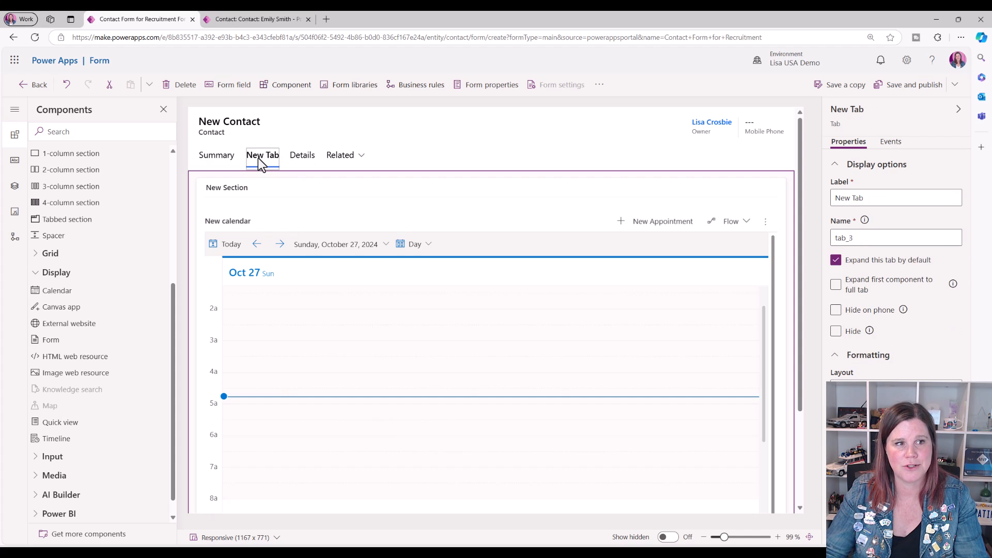
pyautogui.moveTo(867, 201); pyautogui.dragTo(815, 205)
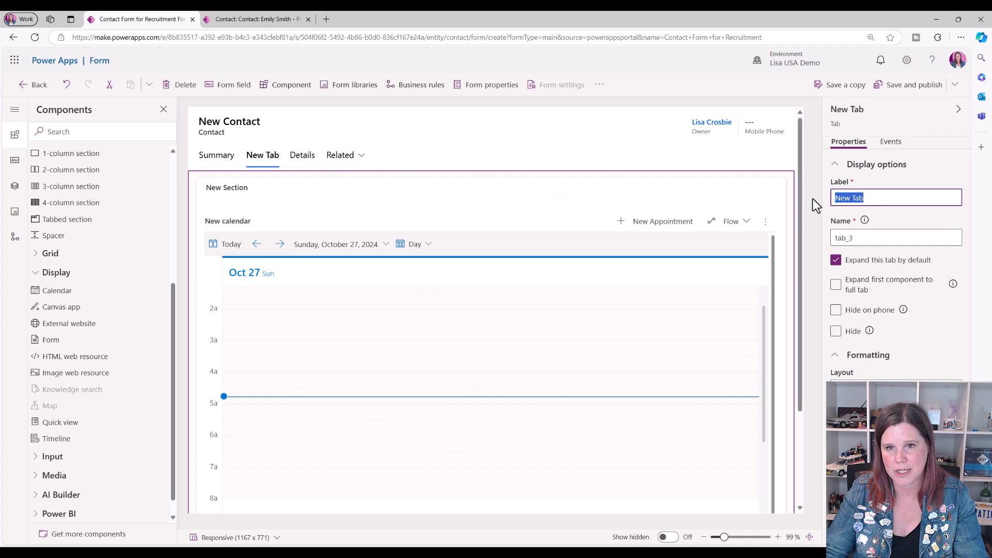
pyautogui.write('Calendar')
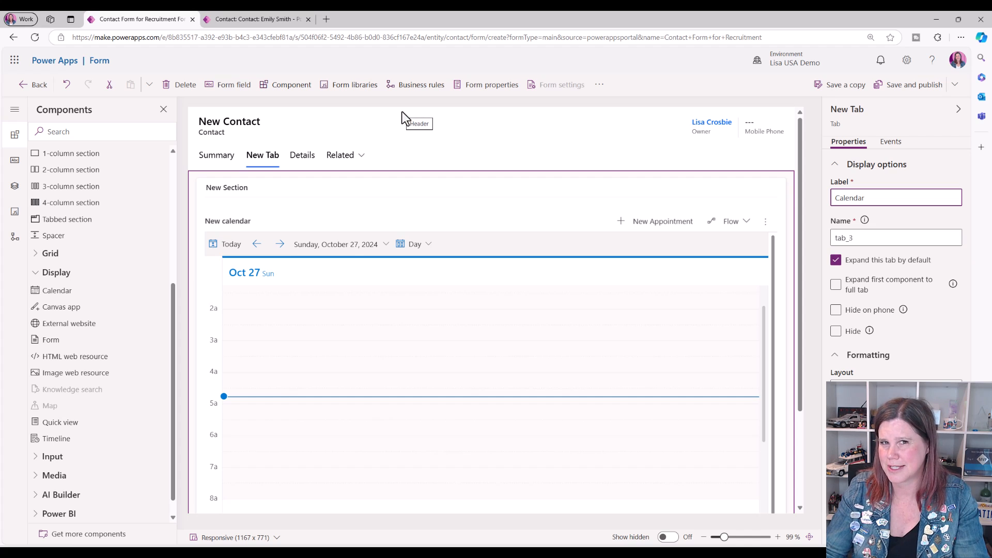
pyautogui.click(476, 141)
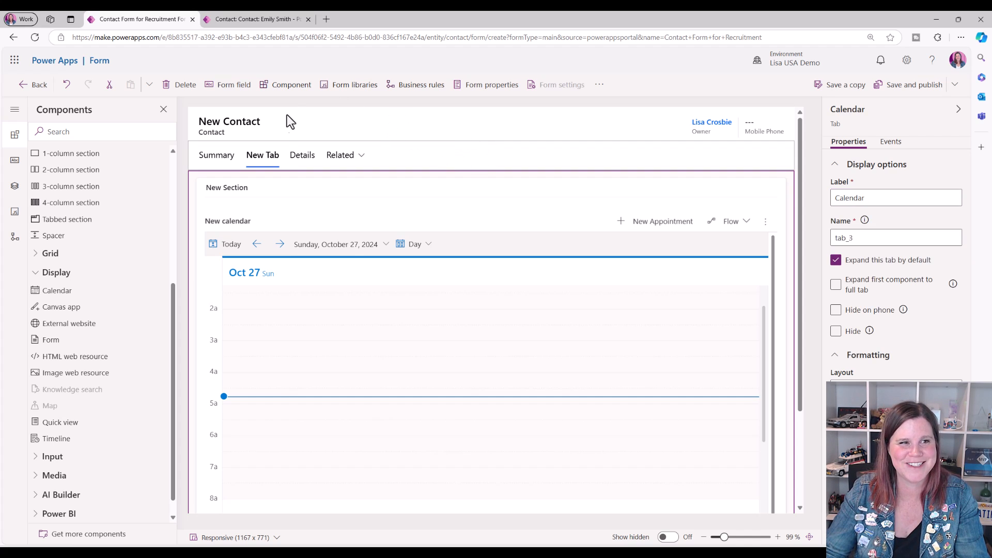
# Step: Label the section around the calendar Interview Calendar and hide the calendar component's own label
pyautogui.click(218, 224)
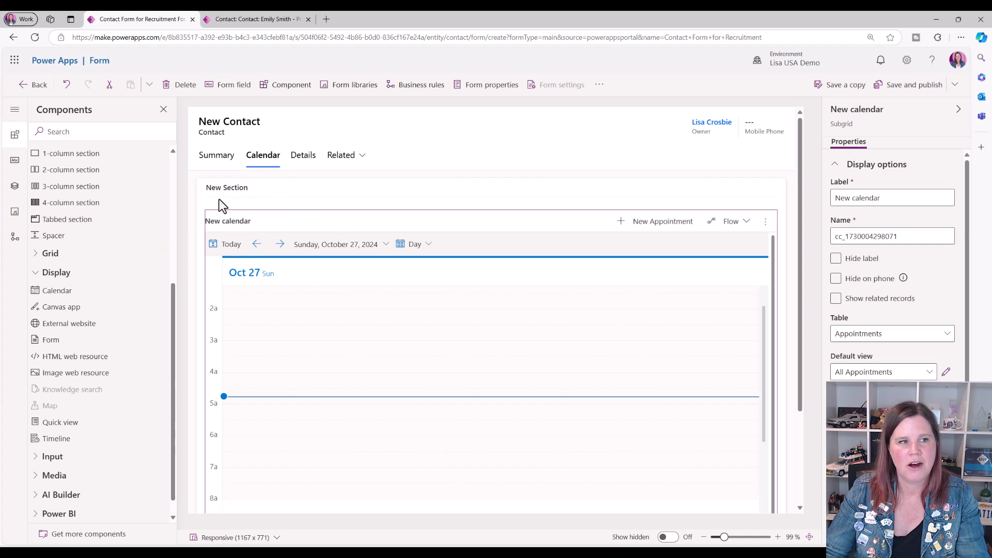
pyautogui.click(202, 194)
pyautogui.moveTo(893, 202); pyautogui.dragTo(799, 203)
pyautogui.write('Co')
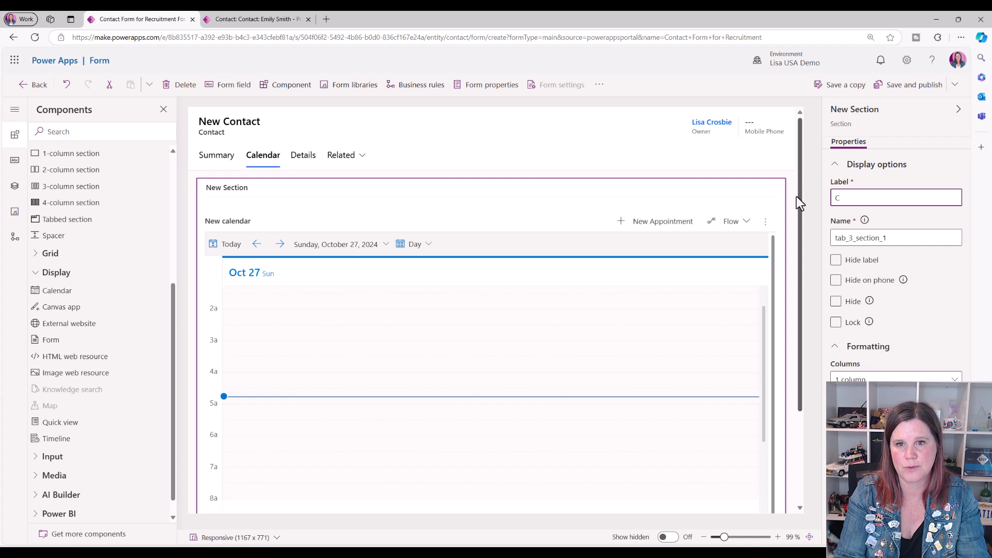
pyautogui.press('BackSpace')
pyautogui.write('Inter')
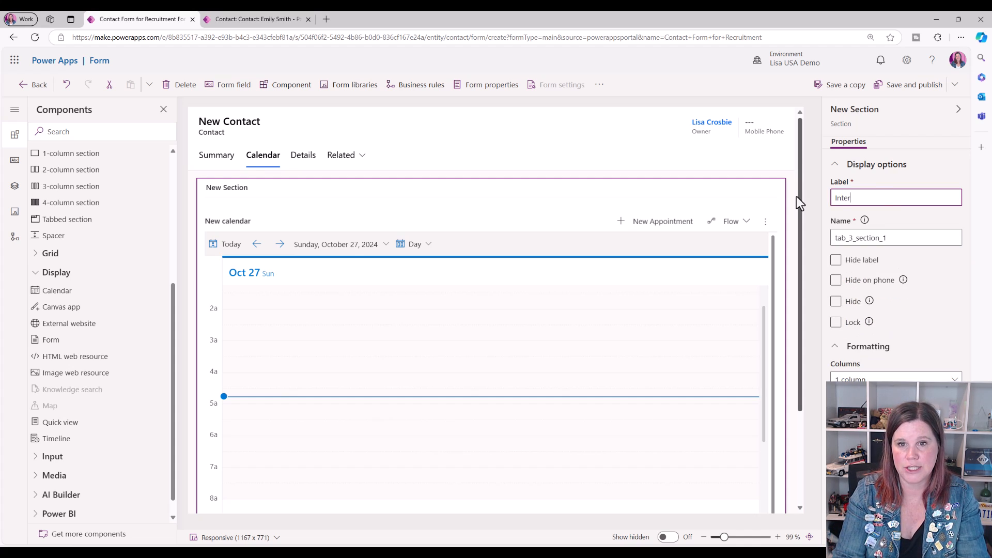
pyautogui.write('view Calendar')
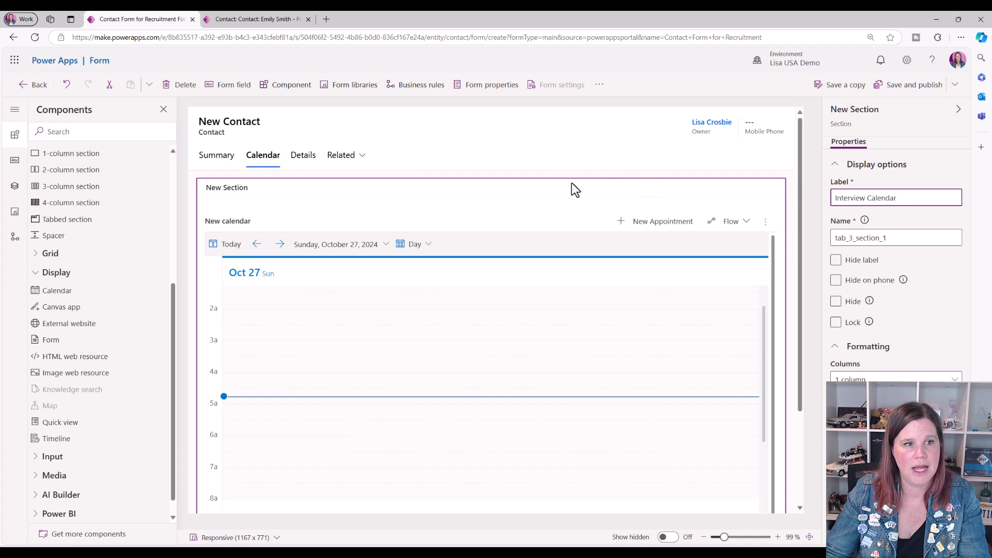
pyautogui.click(459, 211)
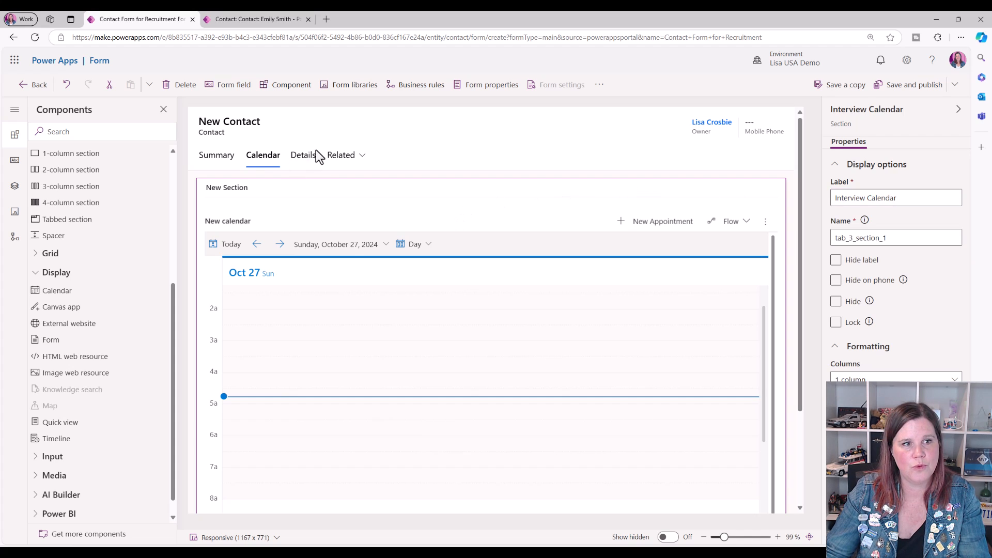
pyautogui.click(225, 227)
pyautogui.click(836, 260)
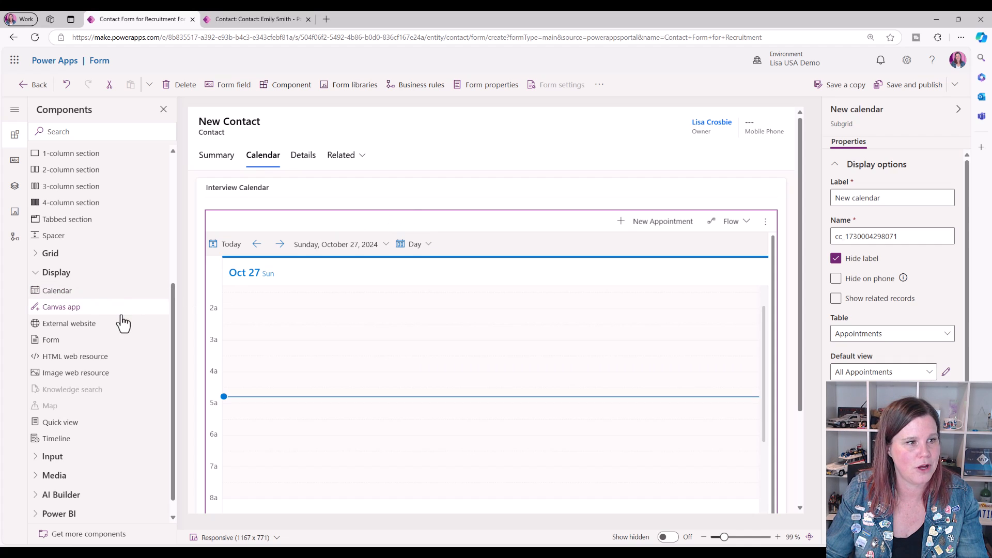
# Step: Return to the Summary tab and examine the Canvas app and External website components and the available Input components
pyautogui.click(221, 160)
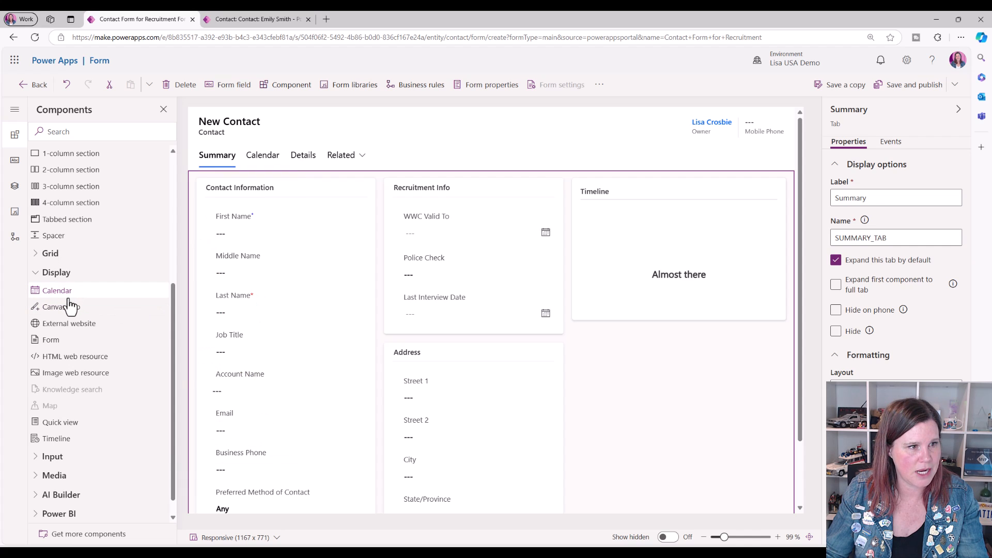
pyautogui.moveTo(63, 300)
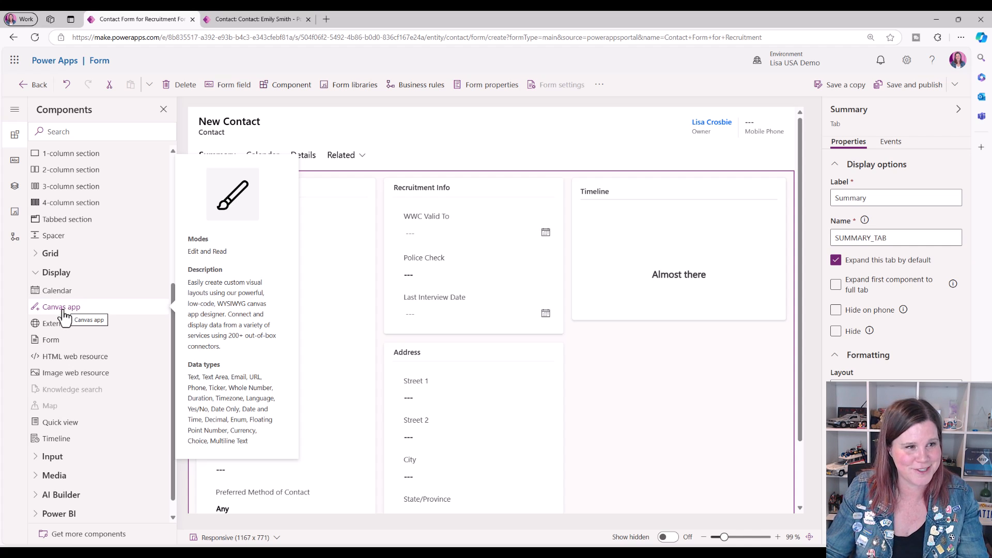
pyautogui.moveTo(37, 333)
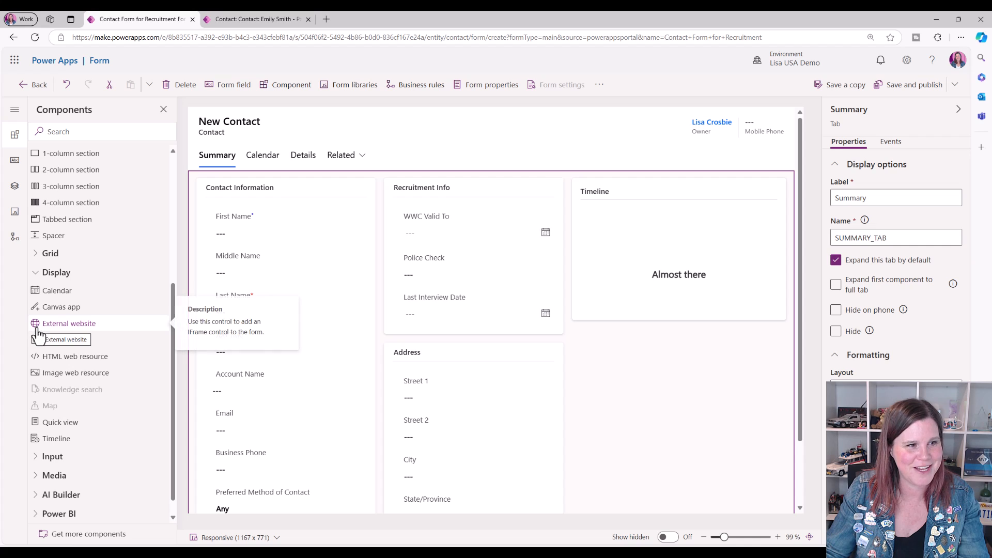
pyautogui.click(65, 332)
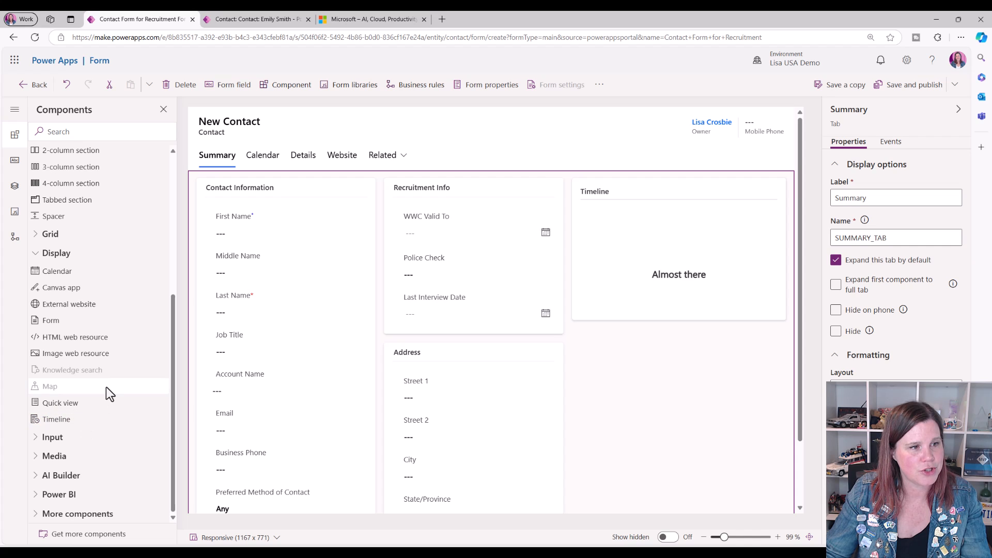
pyautogui.click(47, 437)
pyautogui.scroll(-3, 133, 333)
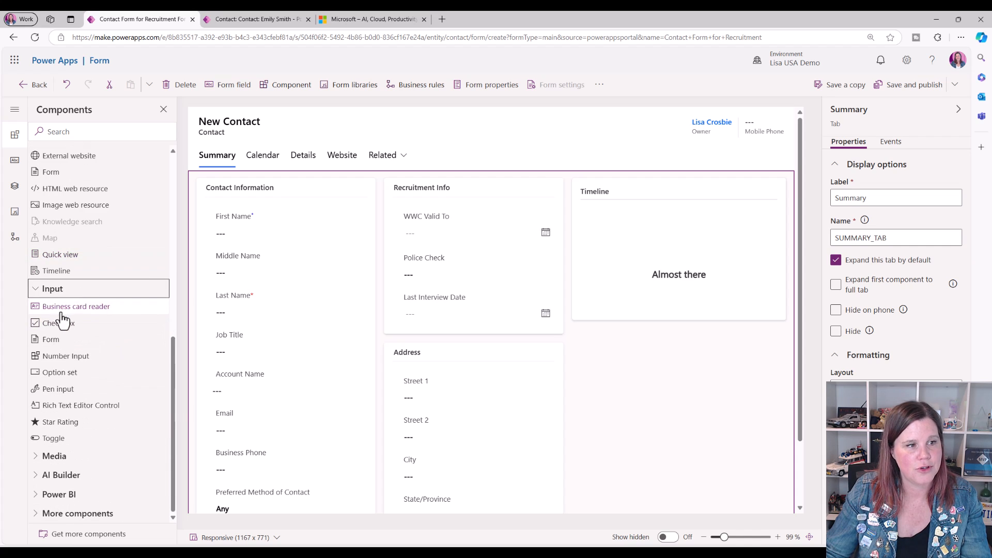
pyautogui.moveTo(60, 315)
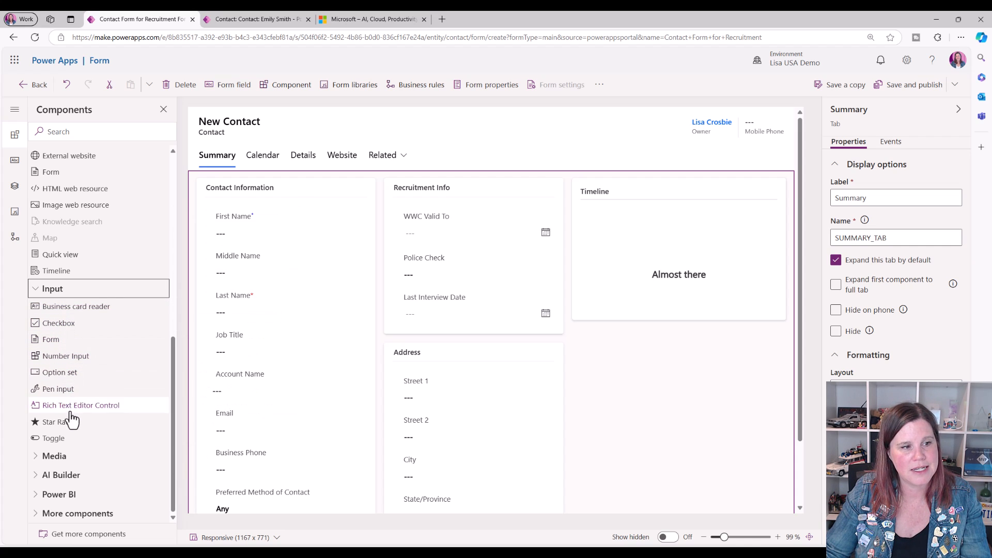
# Step: Select the Police Check field and look through the table columns offered for a Checkbox component
pyautogui.click(423, 267)
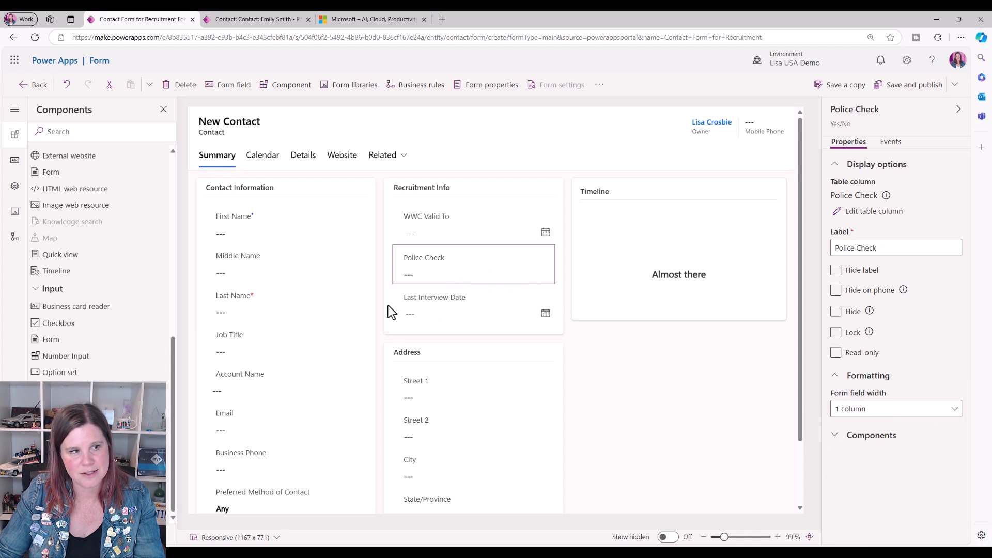
pyautogui.click(46, 325)
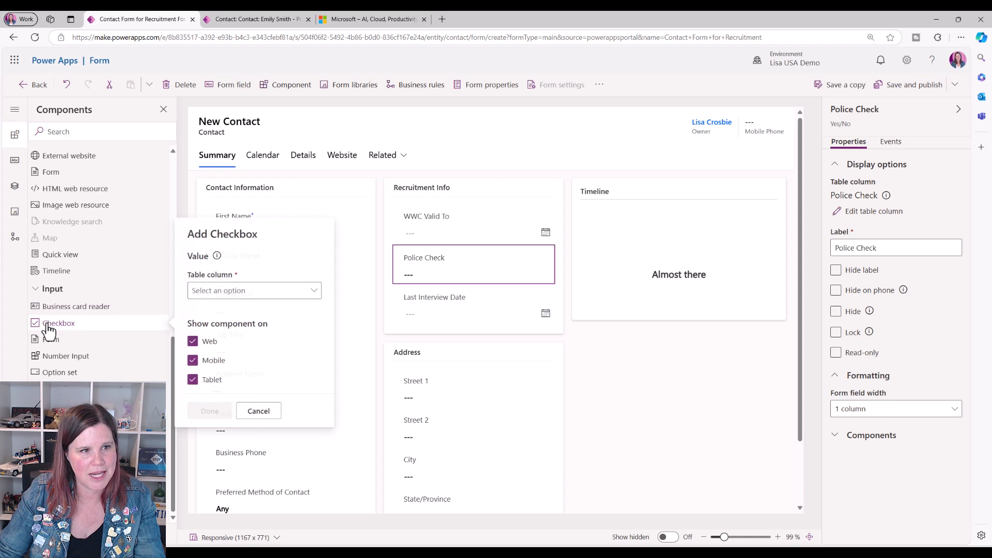
pyautogui.click(314, 291)
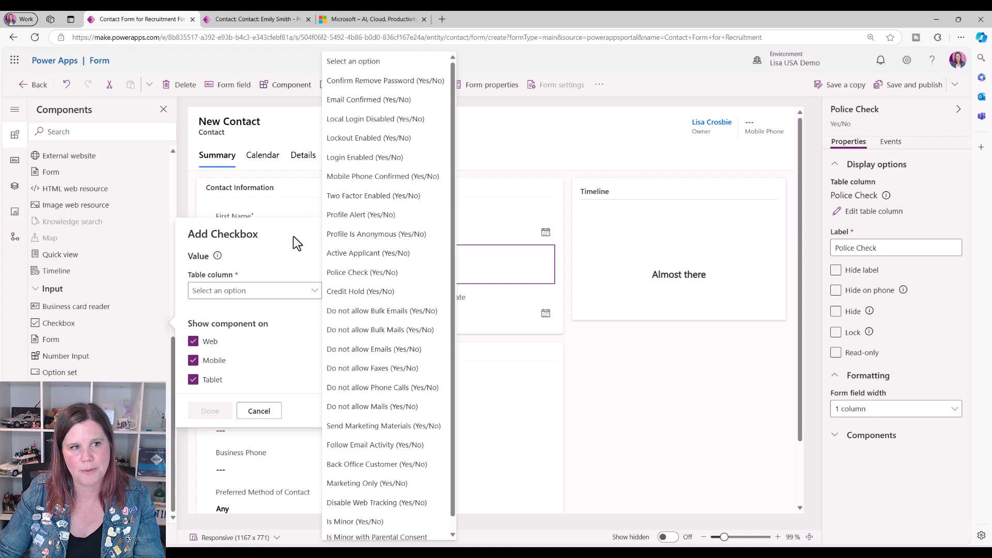
pyautogui.click(293, 236)
pyautogui.click(259, 410)
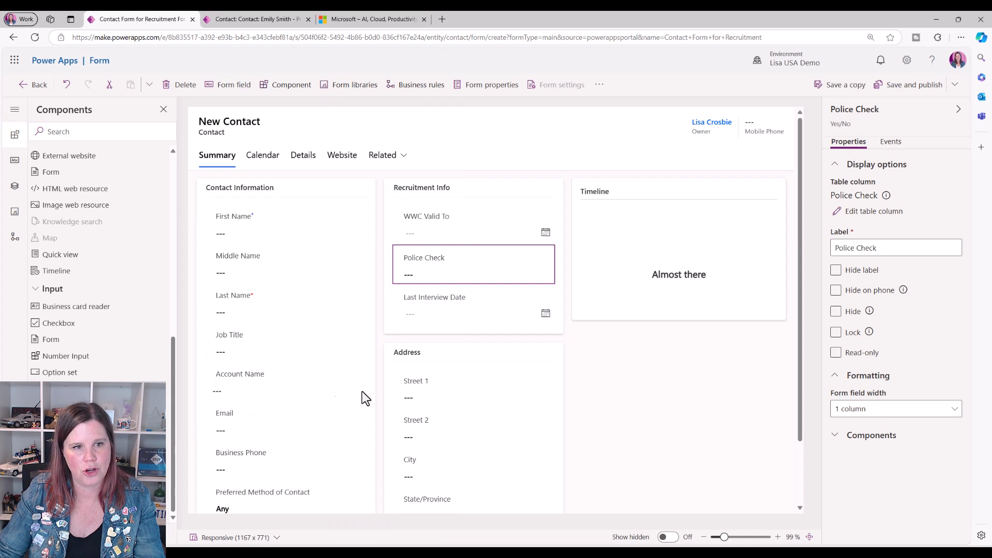
# Step: Add a Toggle component to the Police Check field in the Recruitment Info section
pyautogui.click(875, 435)
pyautogui.click(860, 459)
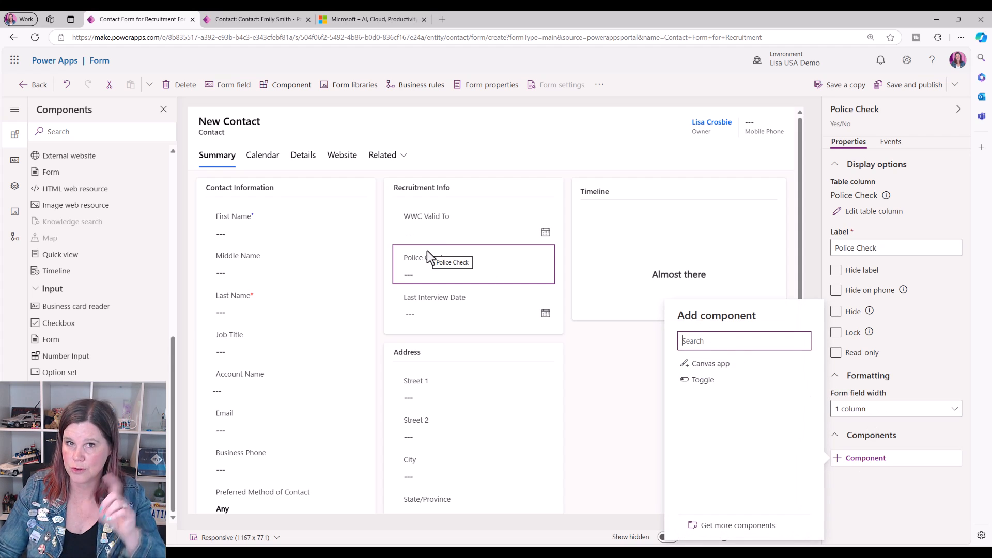
pyautogui.click(700, 381)
pyautogui.click(699, 524)
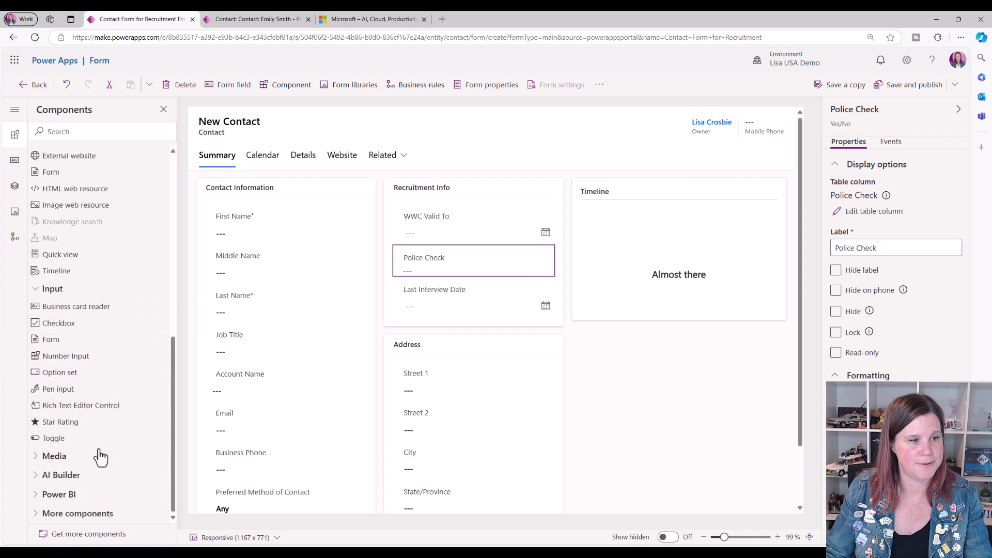
# Step: Examine the available Media, AI Builder and Power BI components, including the Map description, and review the Checkbox component's preview
pyautogui.click(77, 455)
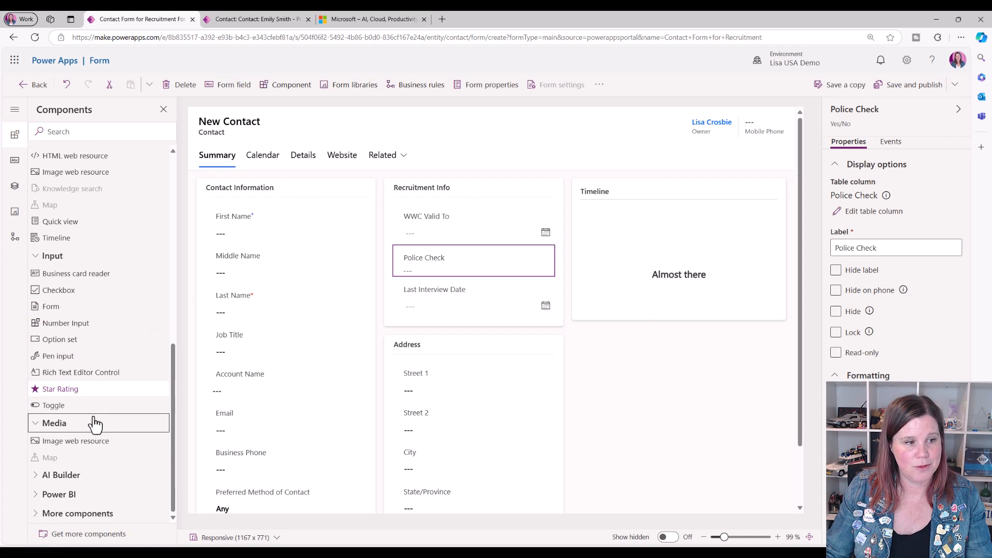
pyautogui.moveTo(50, 460)
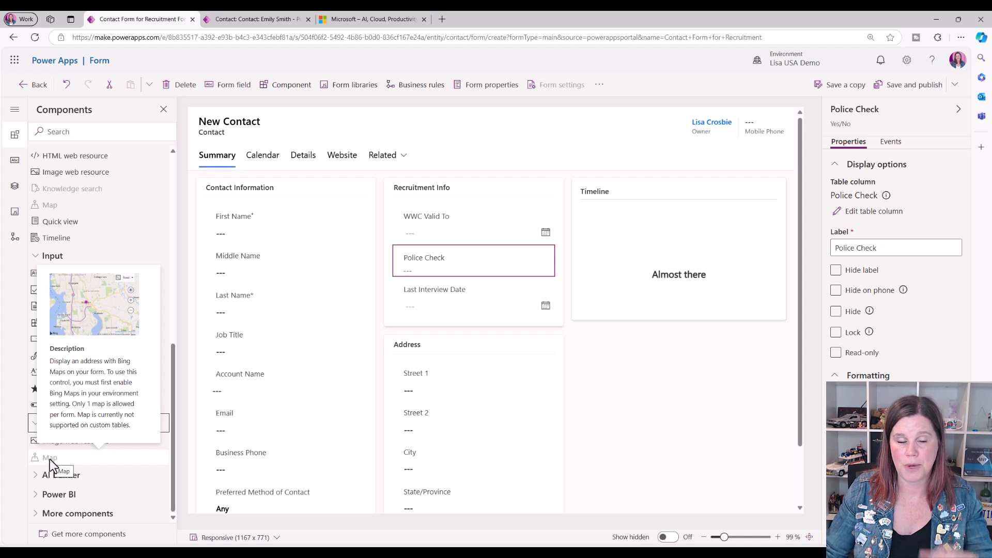
pyautogui.click(63, 473)
pyautogui.scroll(-1, 84, 391)
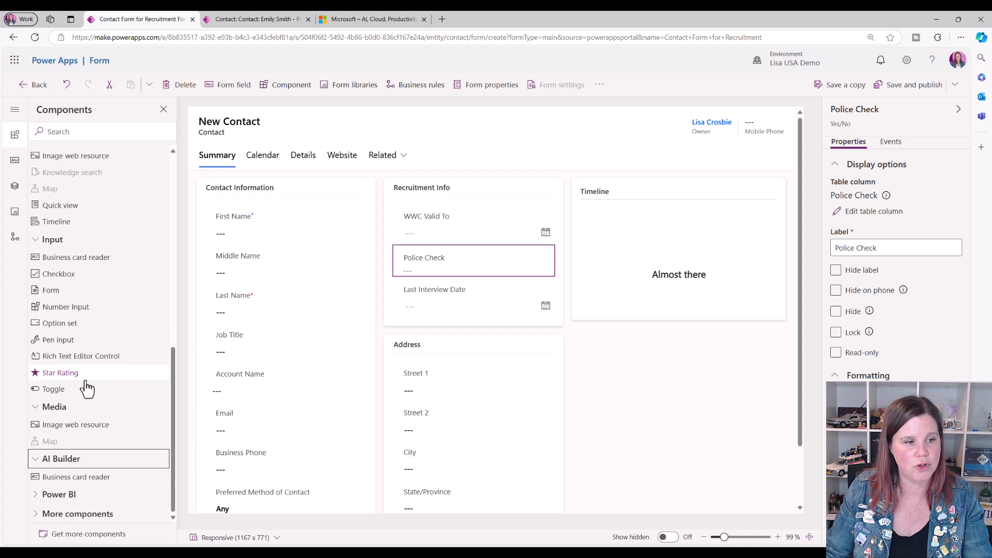
pyautogui.click(53, 495)
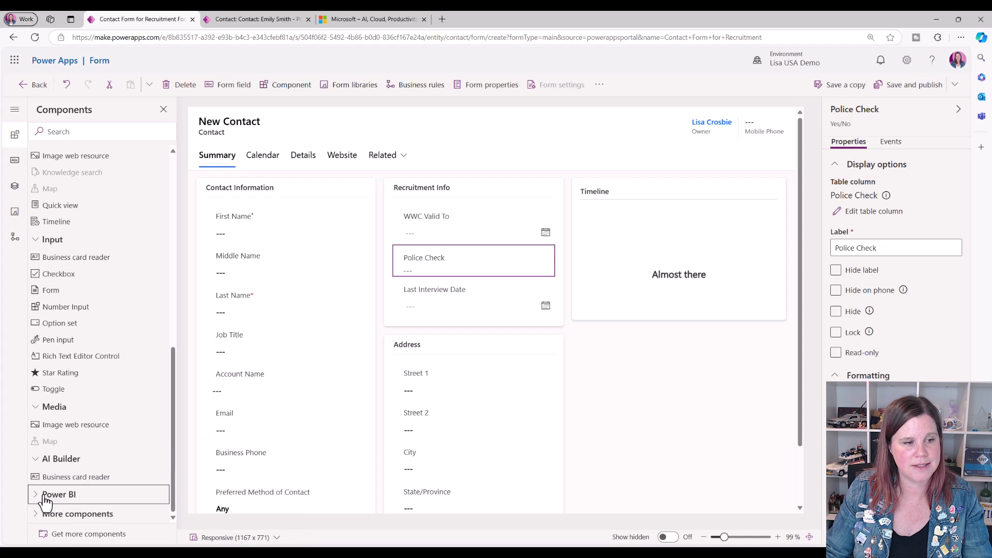
pyautogui.scroll(-1, 68, 485)
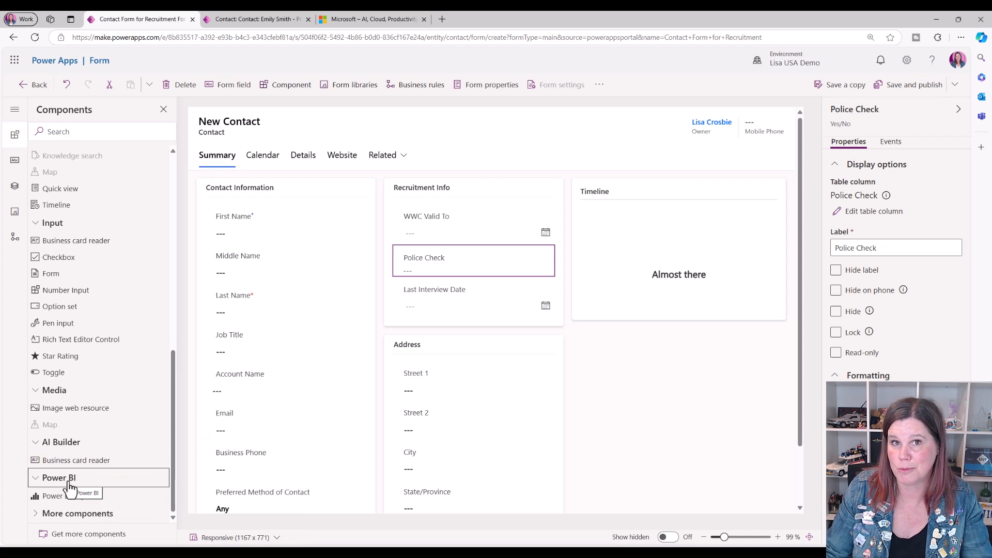
pyautogui.scroll(5, 71, 480)
pyautogui.moveTo(96, 445)
pyautogui.moveTo(140, 406)
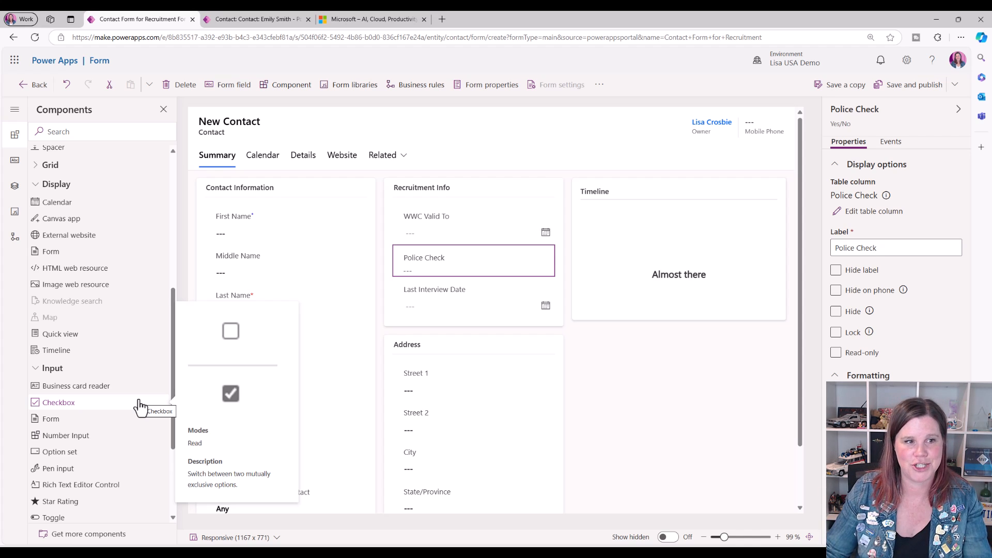
pyautogui.click(642, 400)
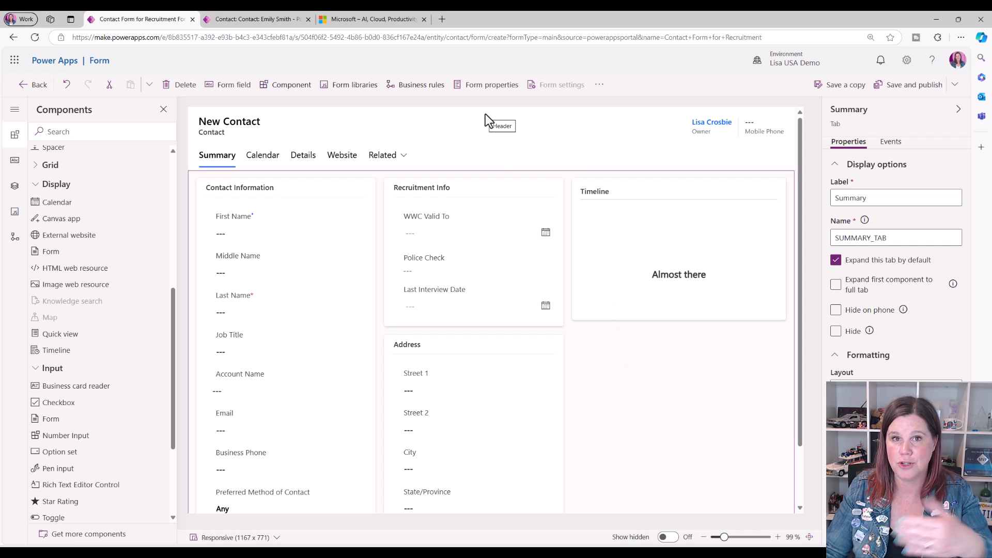
# Step: Switch to the contact record in the Recruitment App, view its related Applications and return to the record's Summary
pyautogui.click(265, 20)
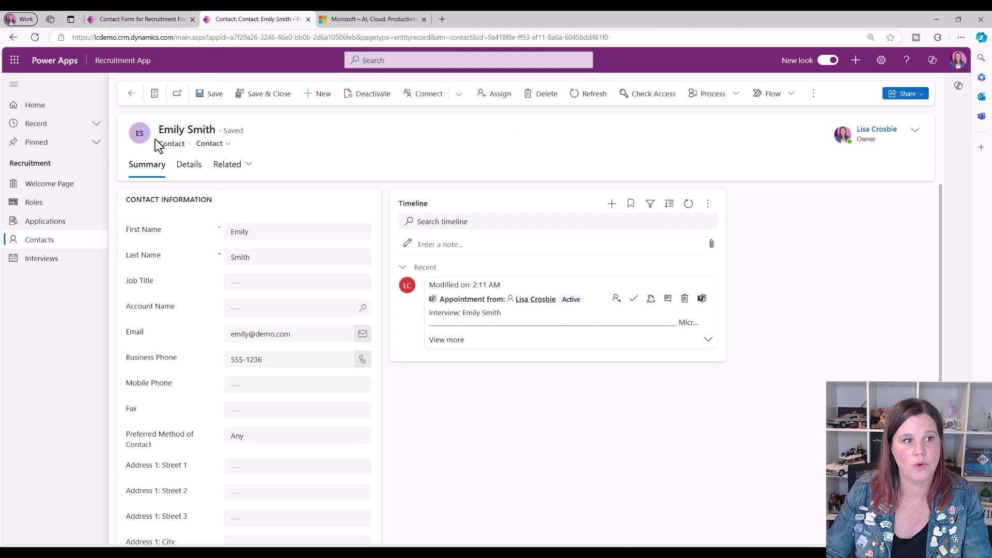
pyautogui.click(228, 164)
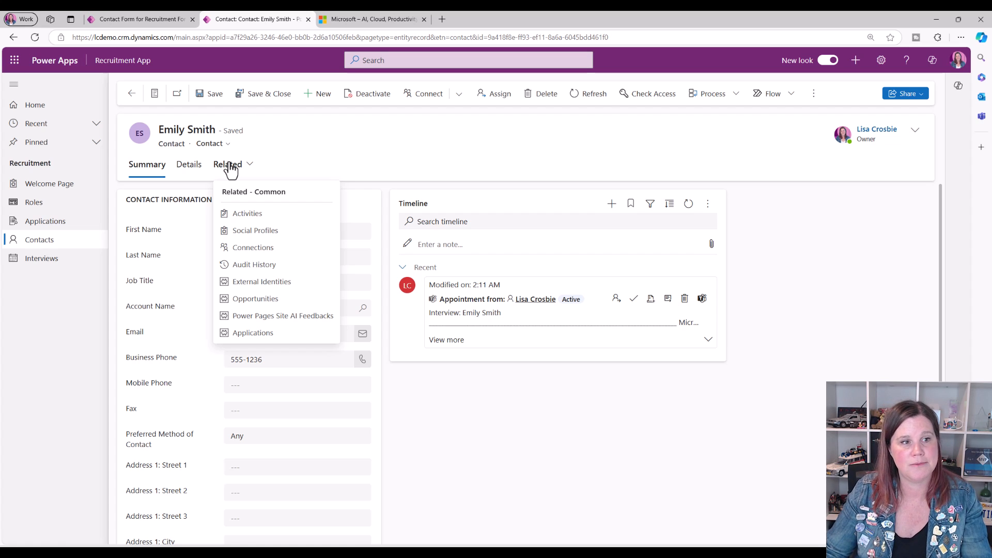
pyautogui.click(254, 334)
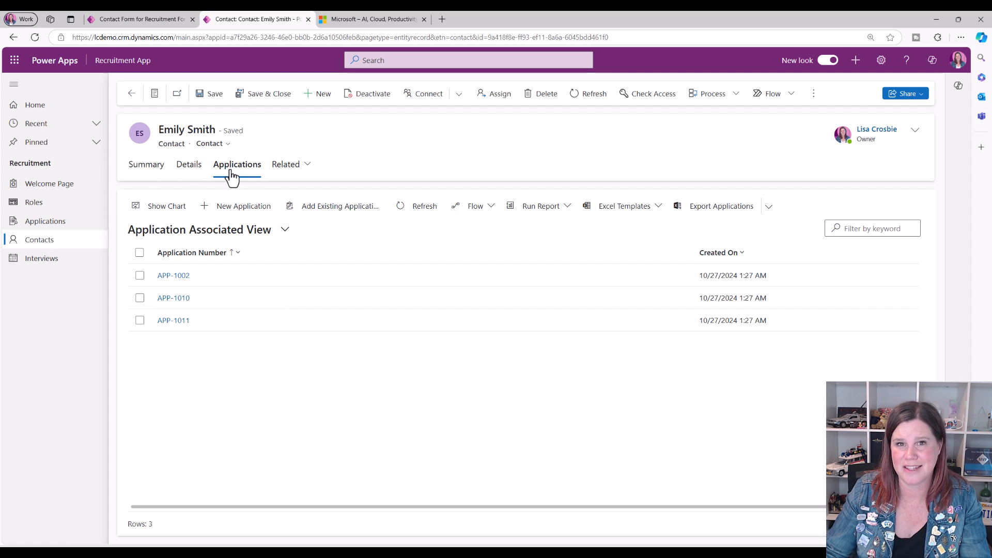
pyautogui.click(142, 166)
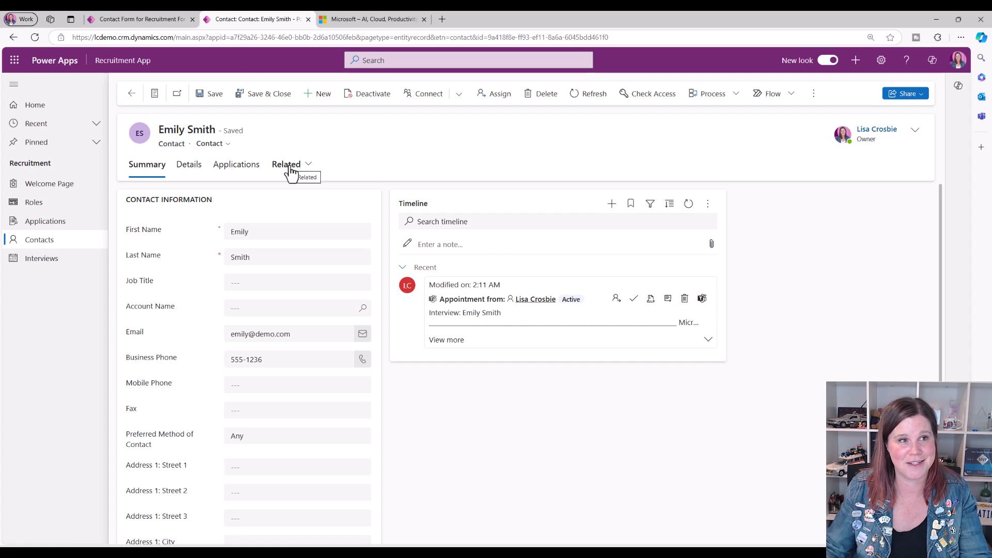
# Step: Back in the form designer, add a 1-column tab after Summary and label it Applications
pyautogui.click(130, 21)
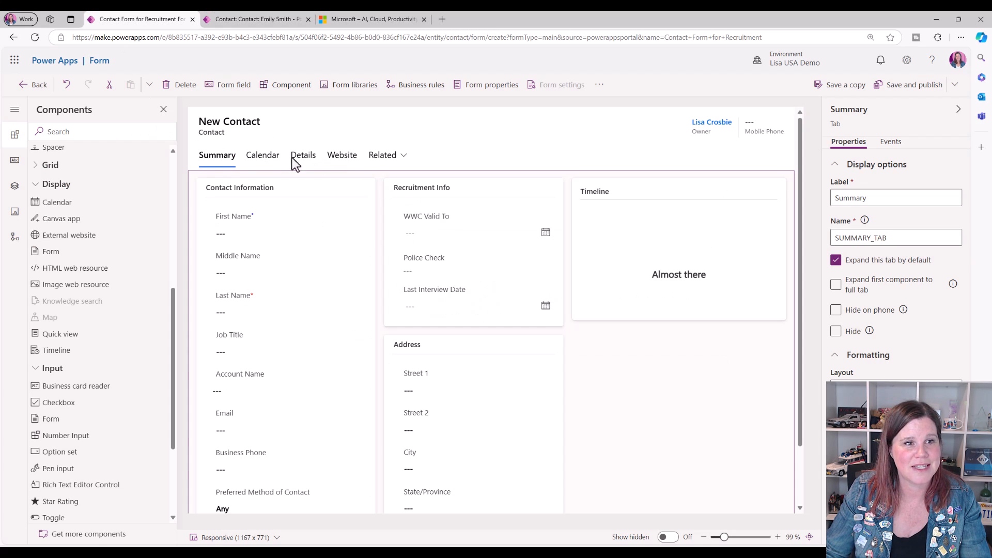
pyautogui.scroll(1, 80, 194)
pyautogui.scroll(5, 80, 194)
pyautogui.click(73, 175)
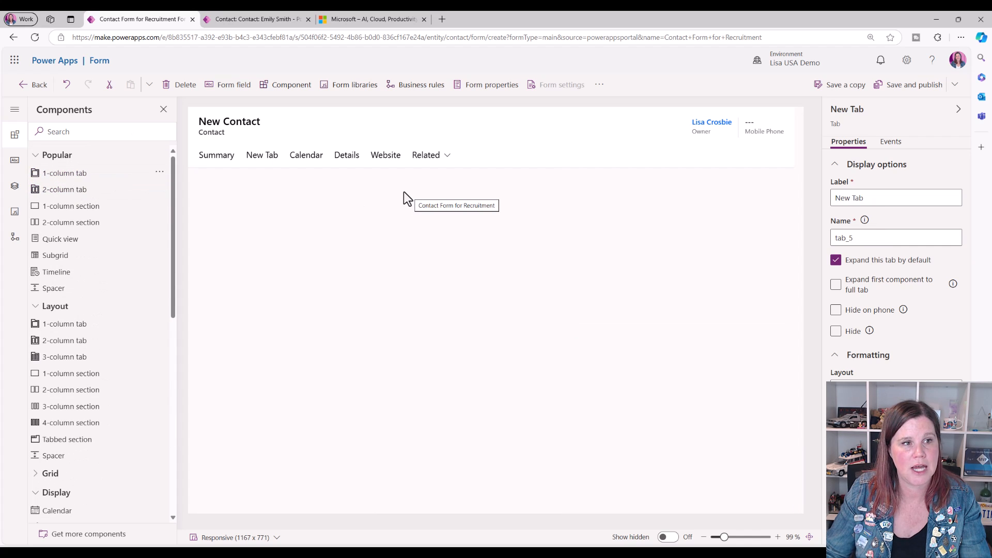
pyautogui.moveTo(258, 156)
pyautogui.mouseDown()
pyautogui.moveTo(304, 160)
pyautogui.moveTo(263, 161)
pyautogui.mouseUp()
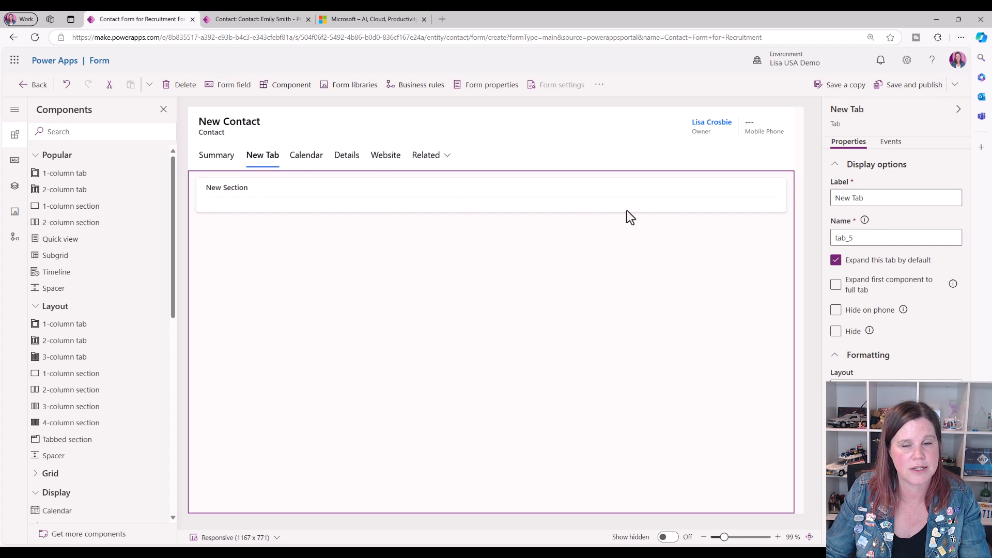
pyautogui.tripleClick(864, 202)
pyautogui.write('Ap')
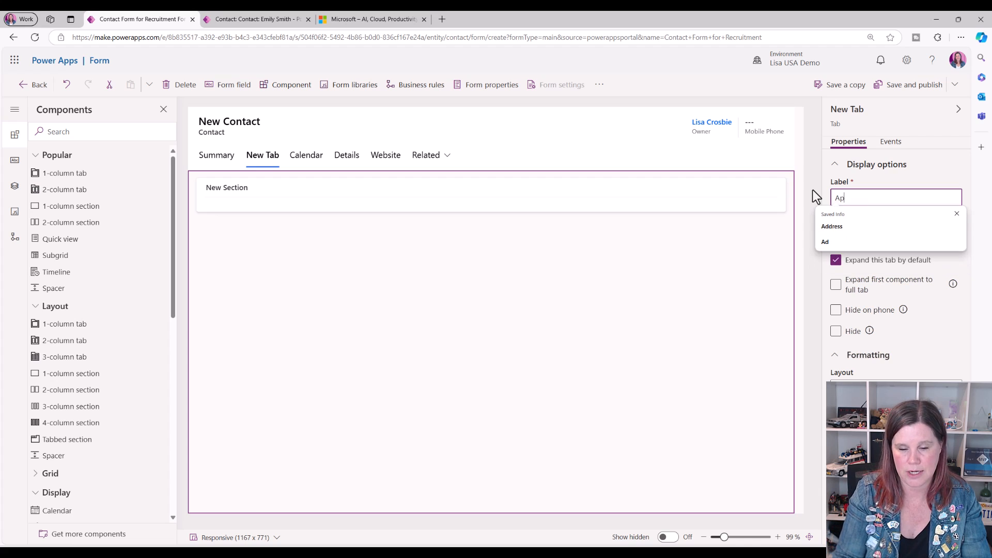
pyautogui.write('plications')
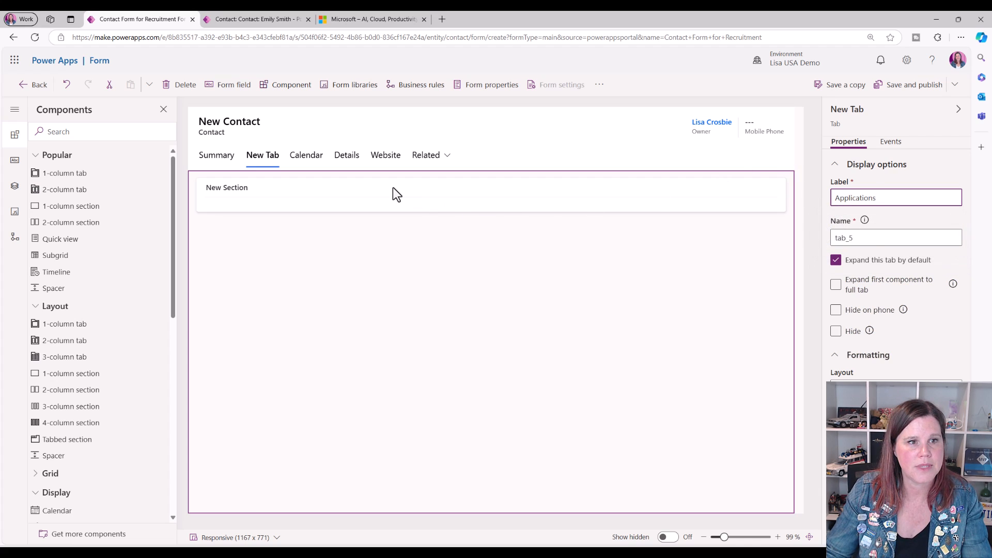
# Step: Label the new section on the Applications tab Applications
pyautogui.click(393, 188)
pyautogui.tripleClick(831, 198)
pyautogui.write('Applications')
pyautogui.click(492, 182)
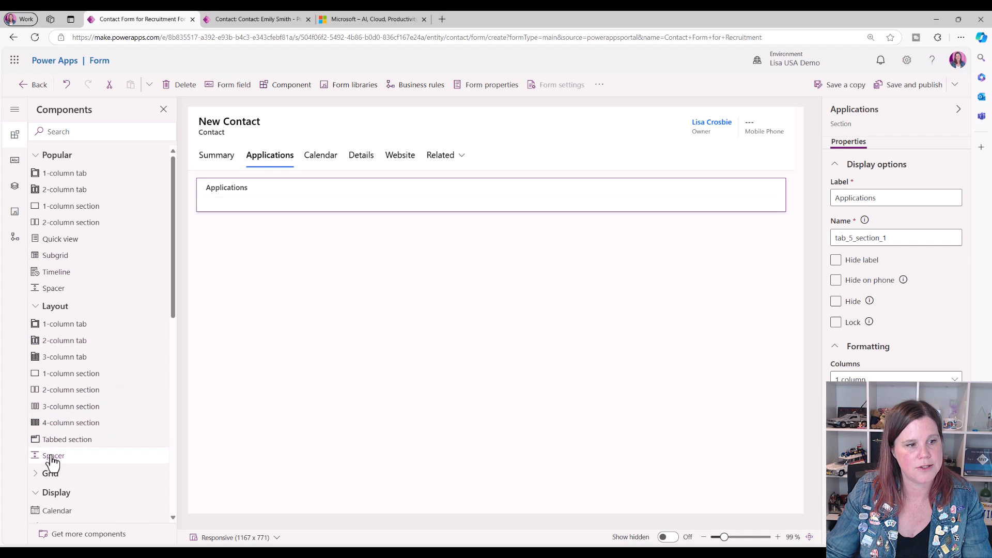
# Step: Add a subgrid of related Applications (Candidate) records to the Applications section with default view Active Applications, and hide its label
pyautogui.click(44, 478)
pyautogui.click(44, 258)
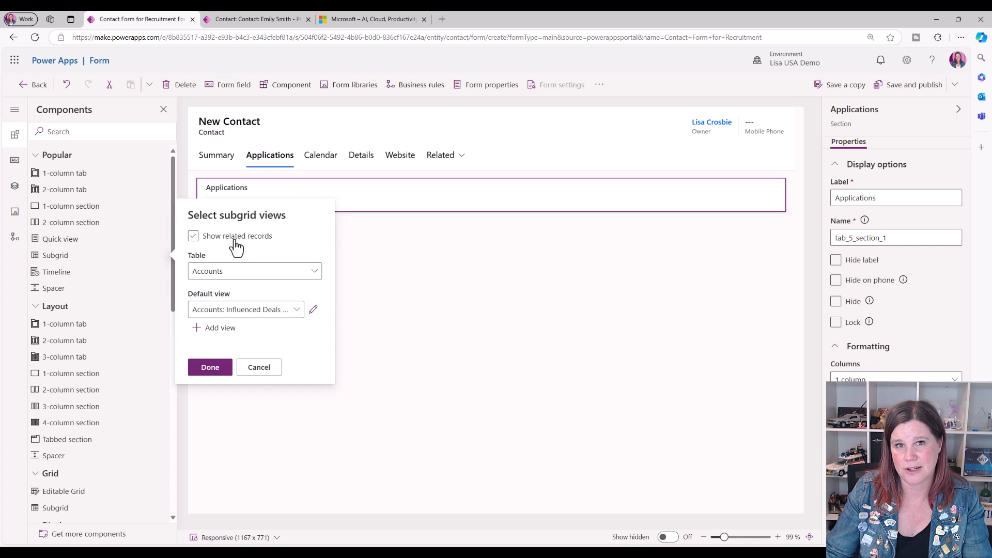
pyautogui.click(193, 237)
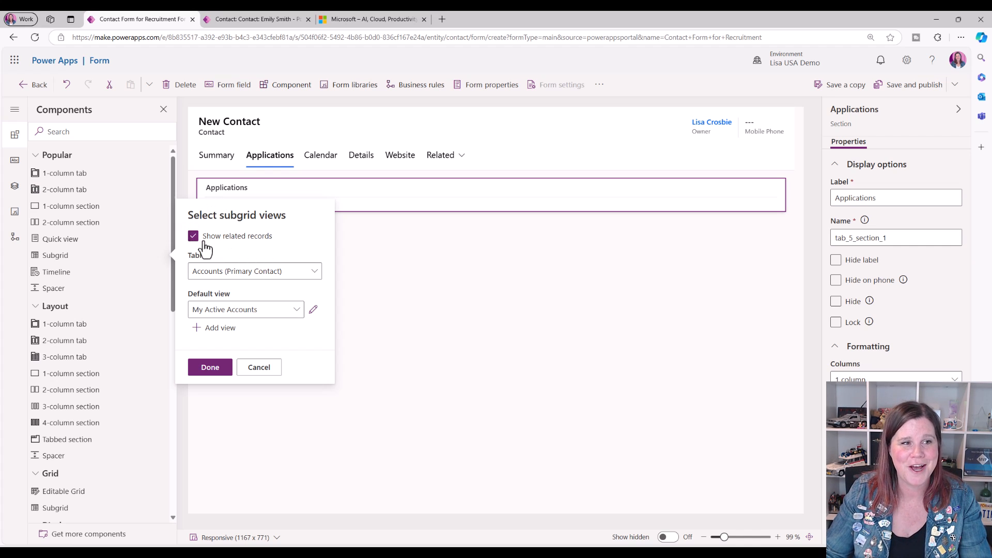
pyautogui.click(314, 273)
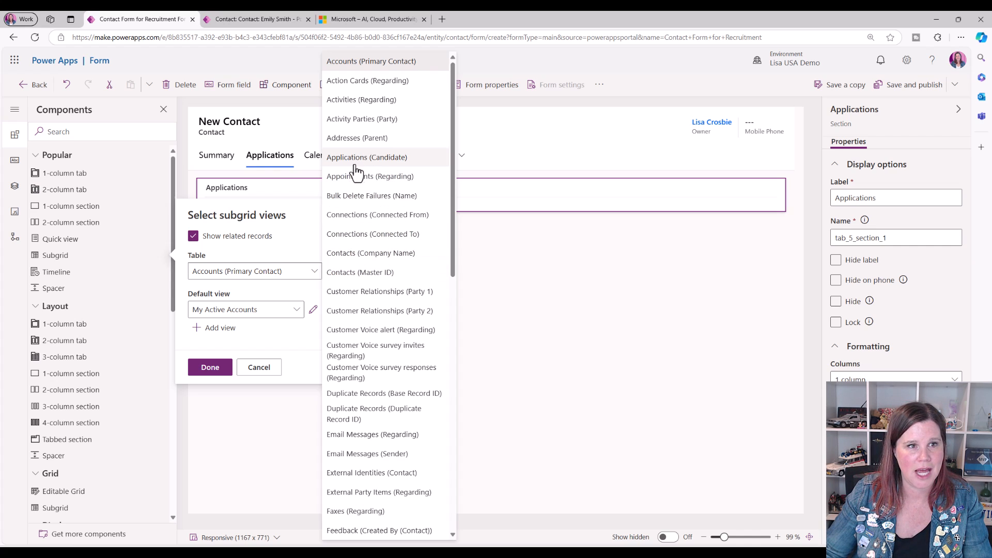
pyautogui.click(423, 161)
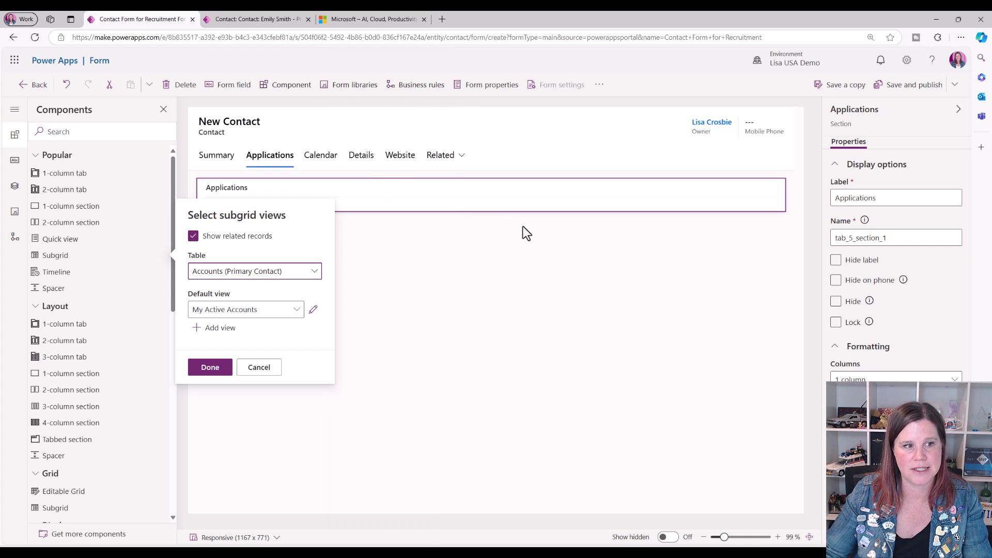
pyautogui.click(207, 312)
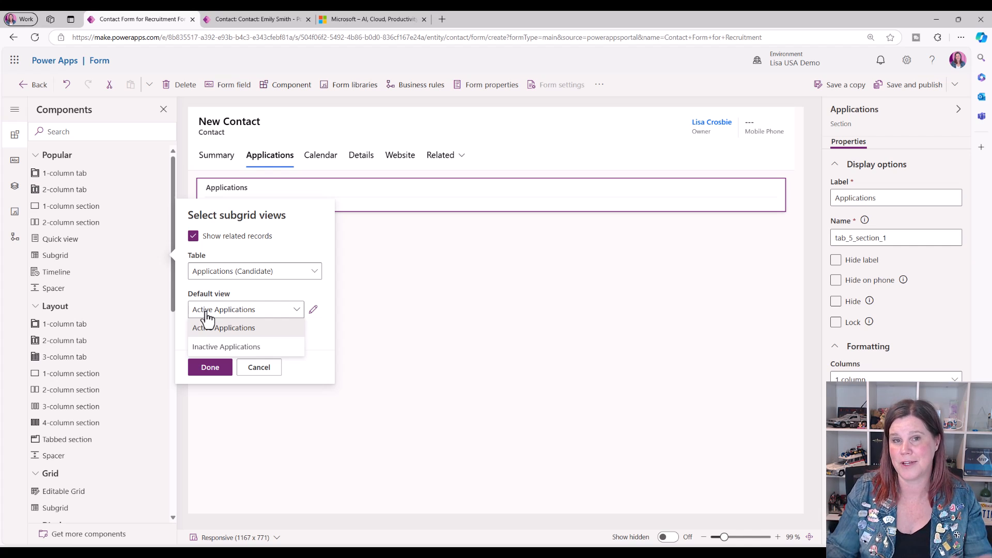
pyautogui.click(207, 327)
pyautogui.click(210, 368)
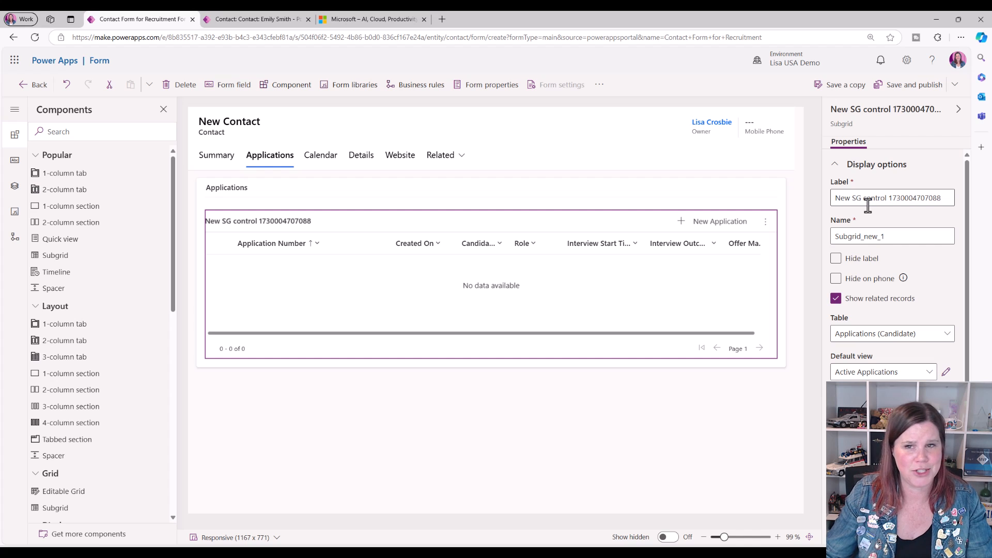
pyautogui.click(836, 259)
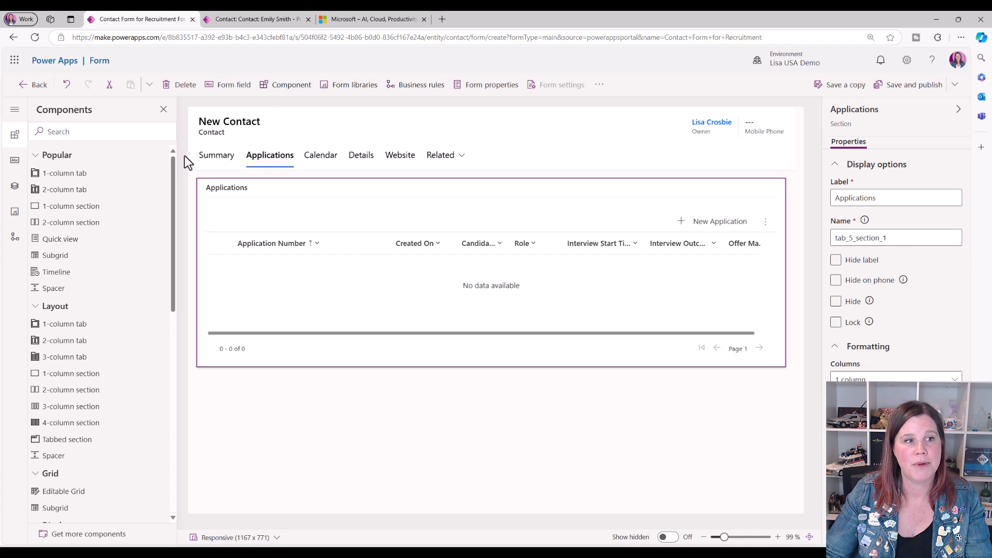
# Step: Select the Account Name field on the Summary tab and examine the grid and display components available for the form
pyautogui.click(216, 157)
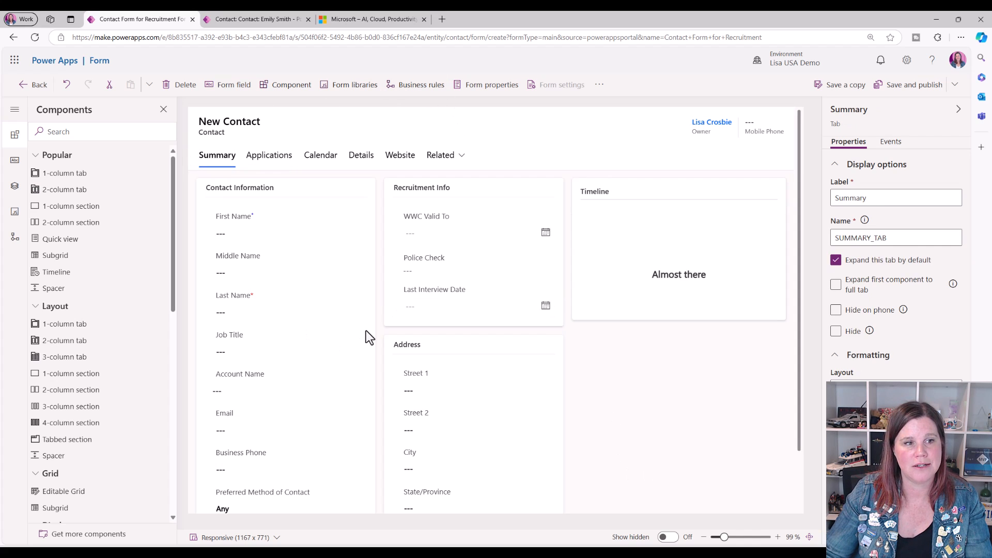
pyautogui.click(249, 393)
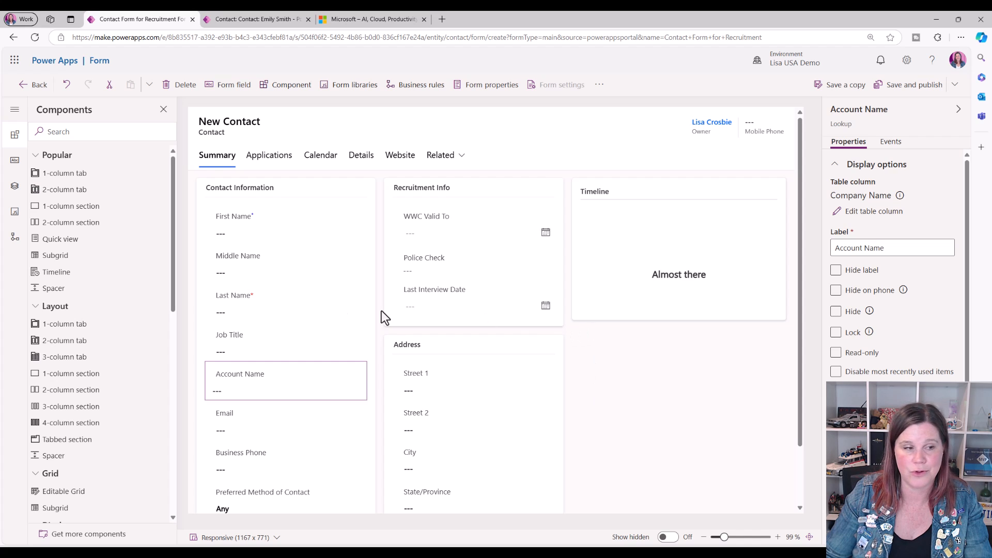
pyautogui.click(37, 156)
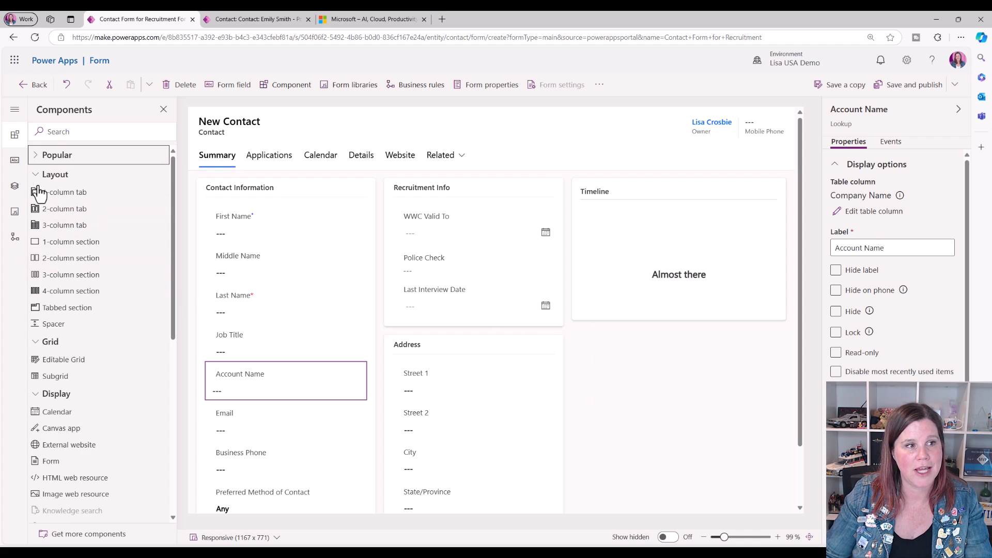
pyautogui.click(38, 177)
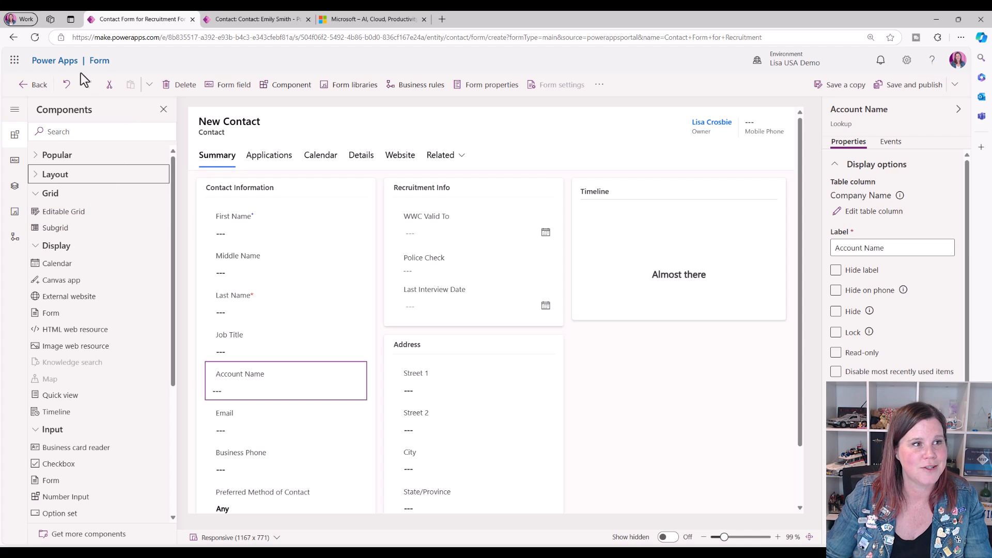
pyautogui.moveTo(122, 286)
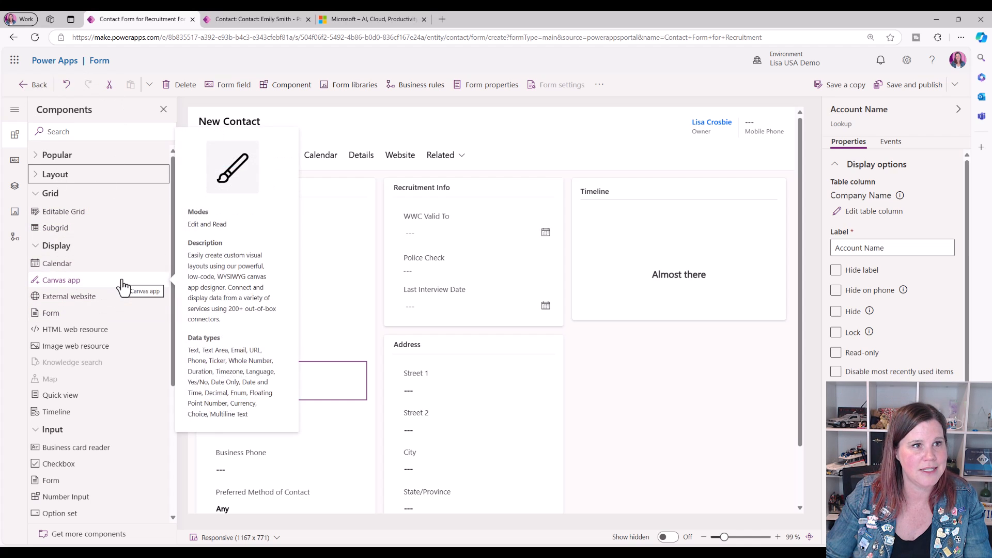
# Step: Save and publish the Contact form, and return to the Recruitment solution's list of tables
pyautogui.click(908, 85)
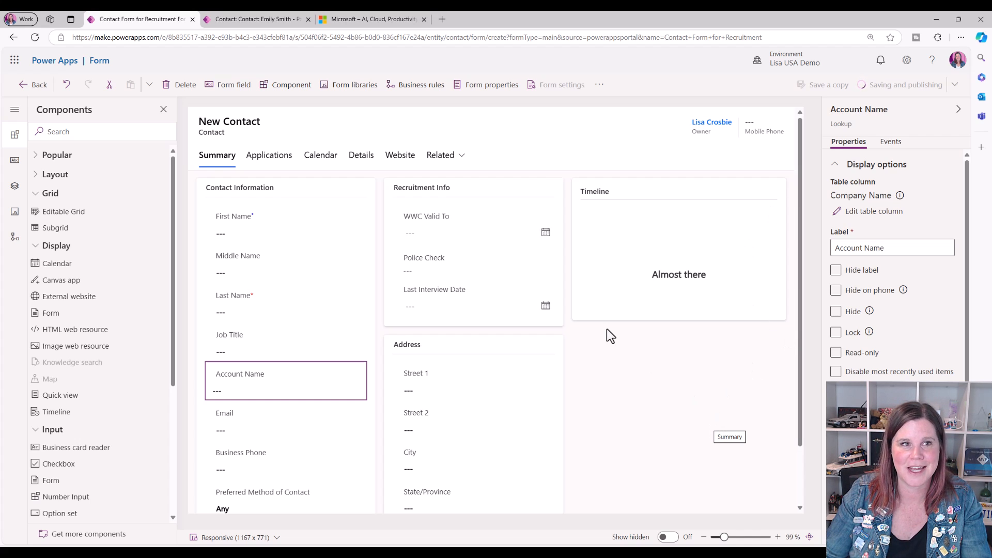
pyautogui.click(29, 86)
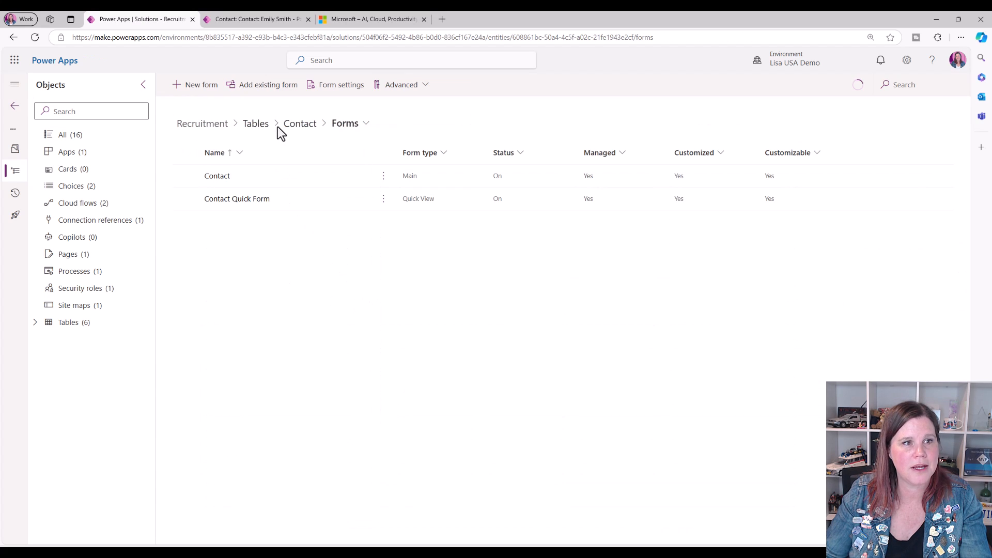
pyautogui.click(256, 127)
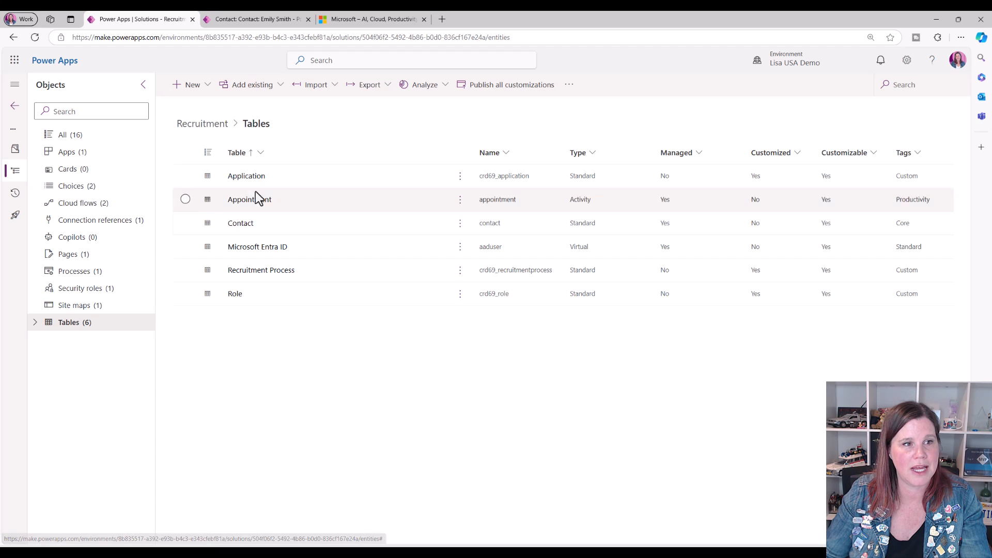
# Step: Select the existing Account table for adding to the Recruitment solution
pyautogui.click(273, 89)
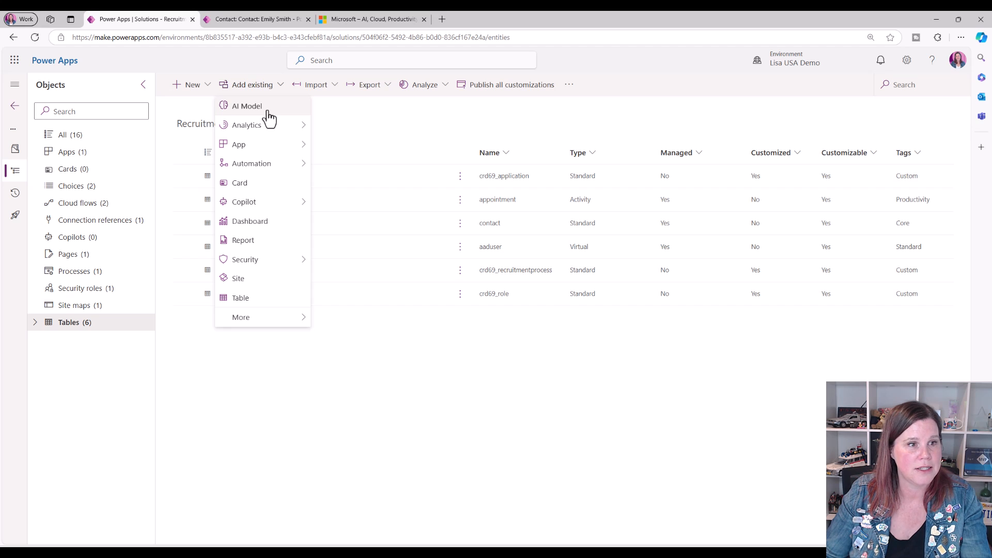
pyautogui.click(257, 298)
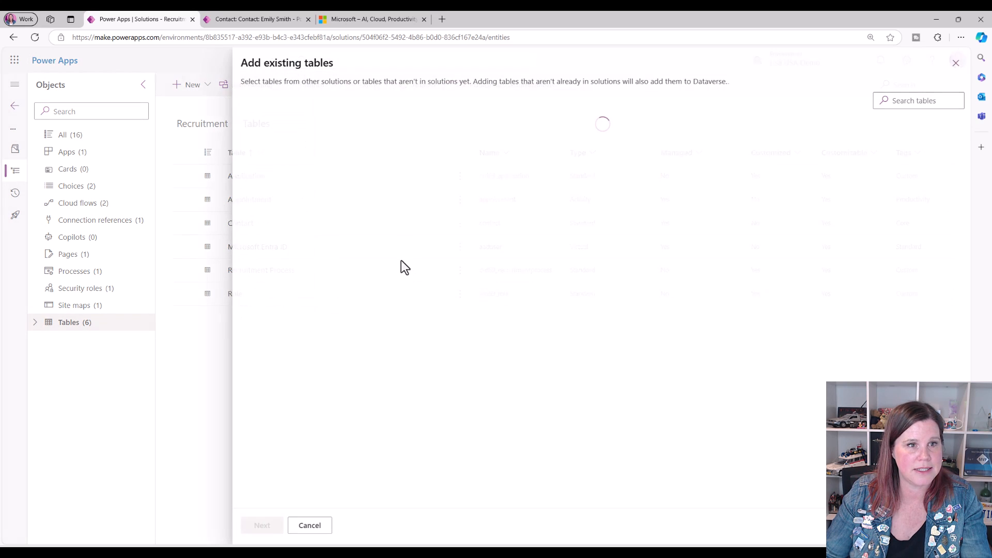
pyautogui.click(891, 99)
pyautogui.write('acc')
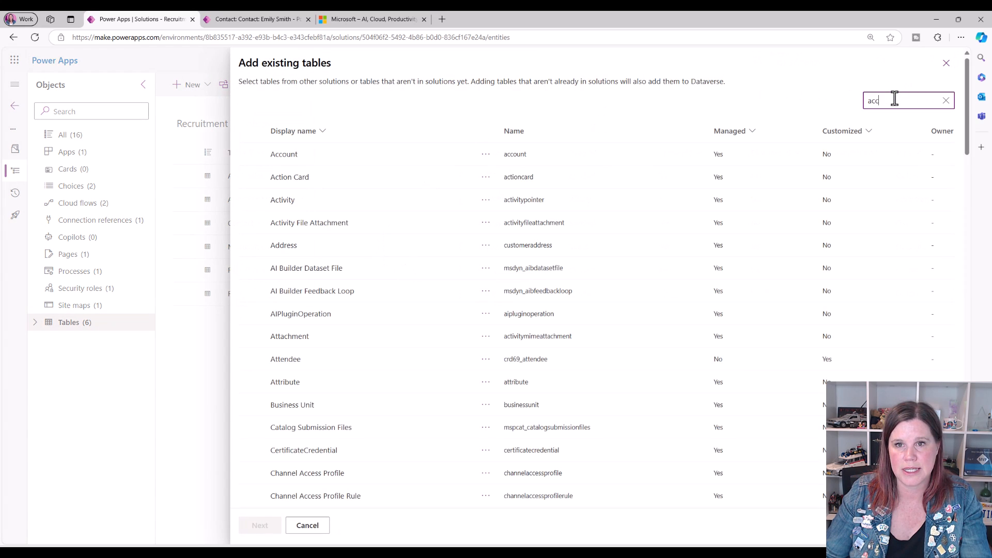
pyautogui.click(332, 153)
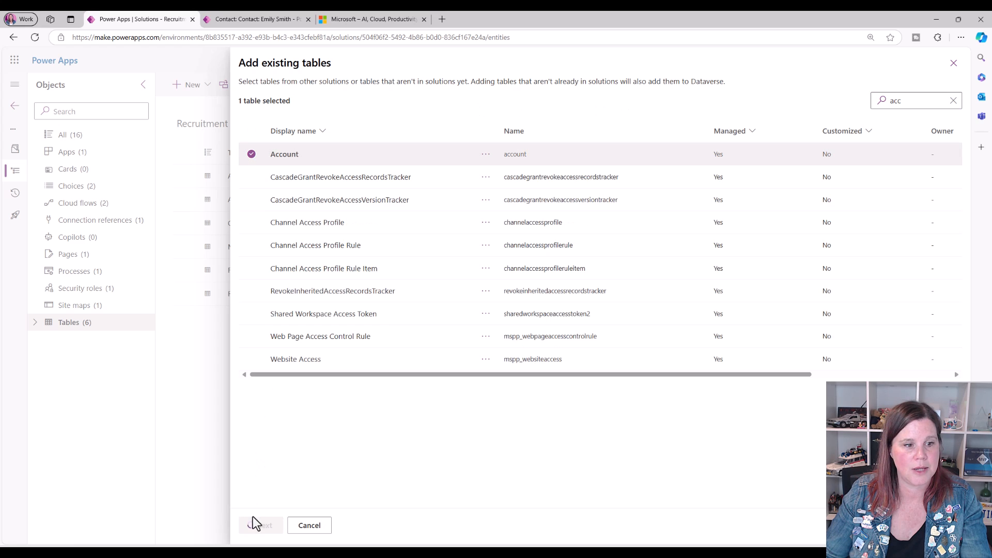
pyautogui.click(261, 531)
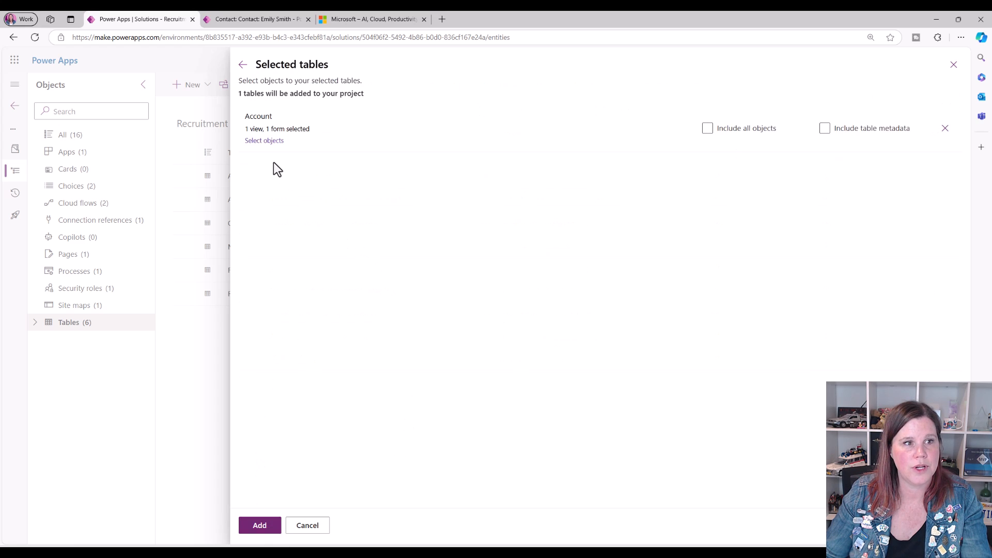
# Step: Include Account Reference Panel as the Account table's only form, and add the table to the solution
pyautogui.click(251, 142)
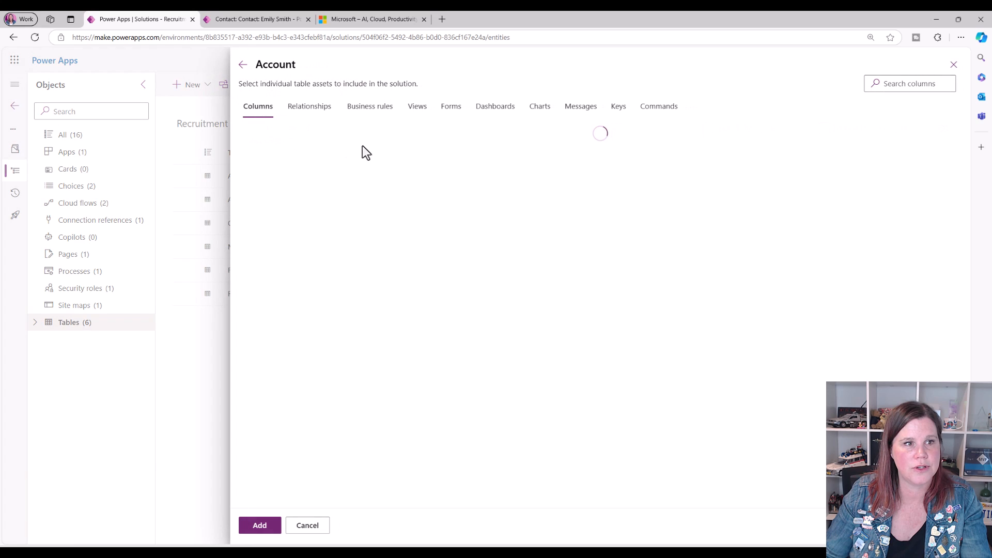
pyautogui.click(451, 108)
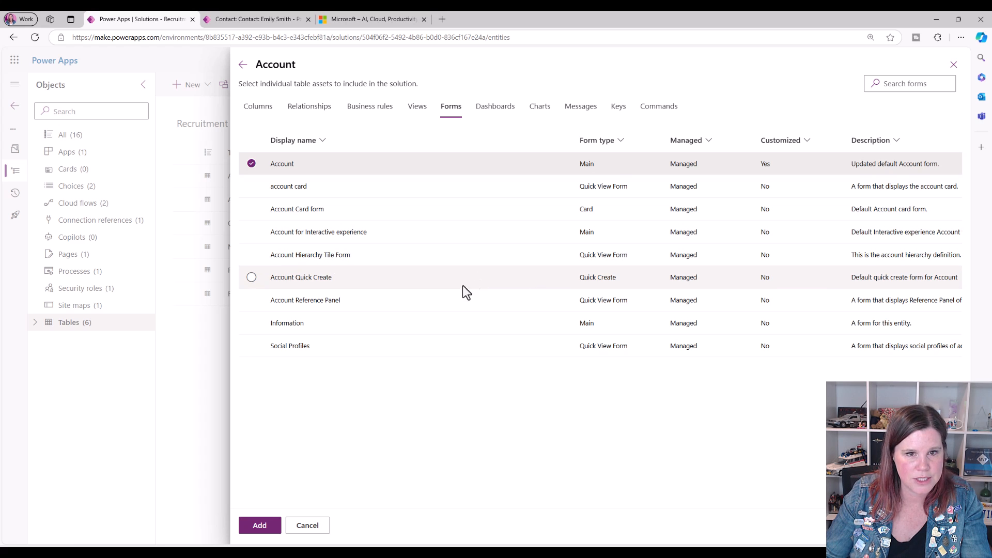
pyautogui.click(313, 305)
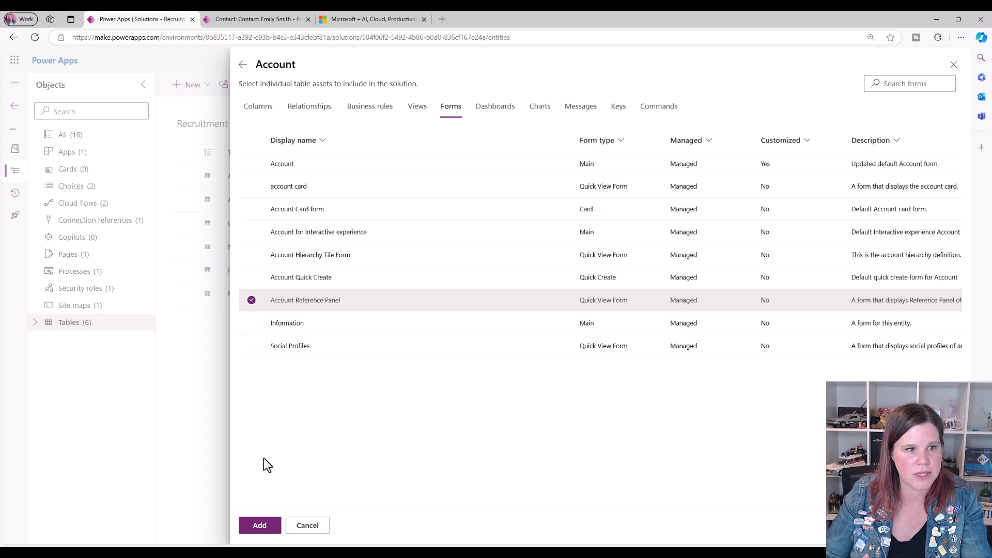
pyautogui.click(260, 525)
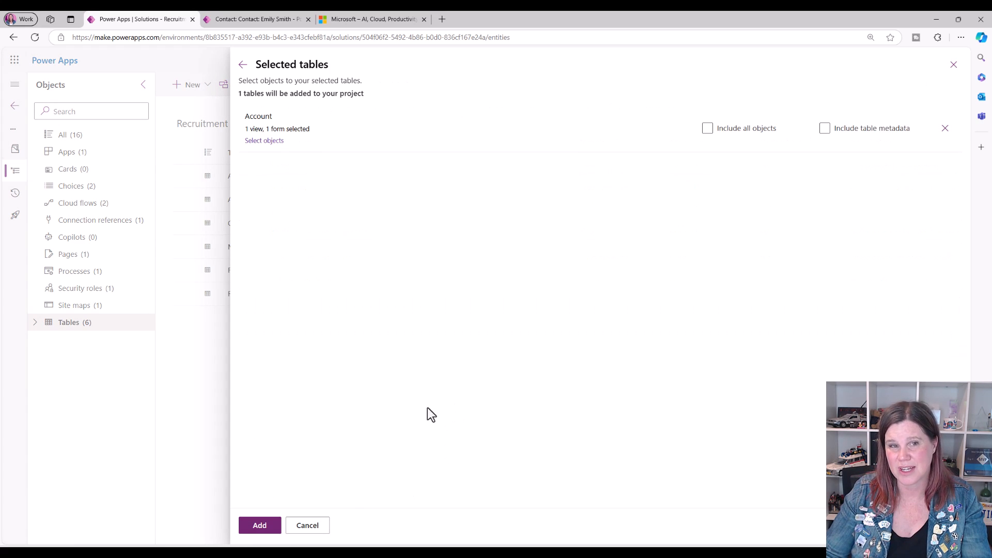
pyautogui.click(259, 529)
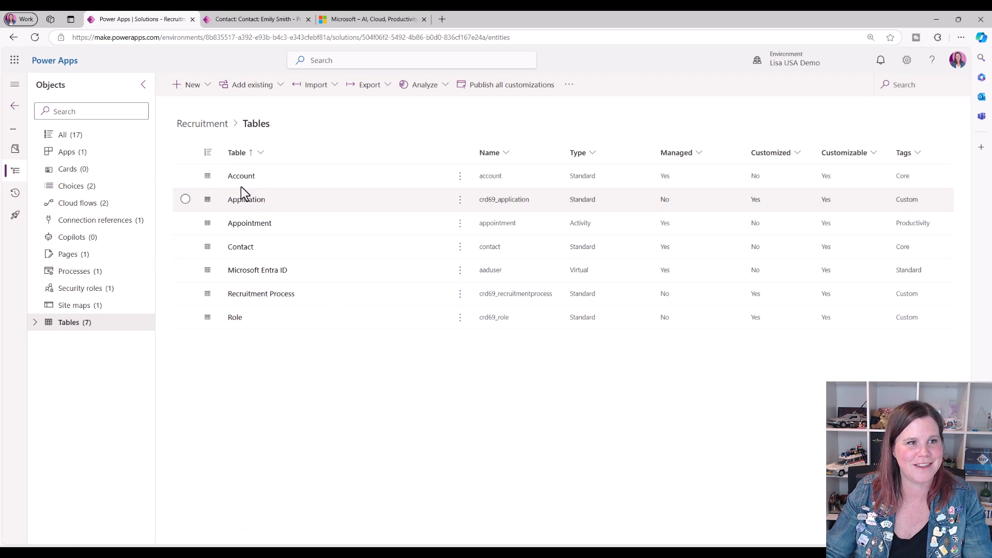
# Step: Open the Account table's Account Reference Panel quick view form and show its available layout components
pyautogui.click(243, 178)
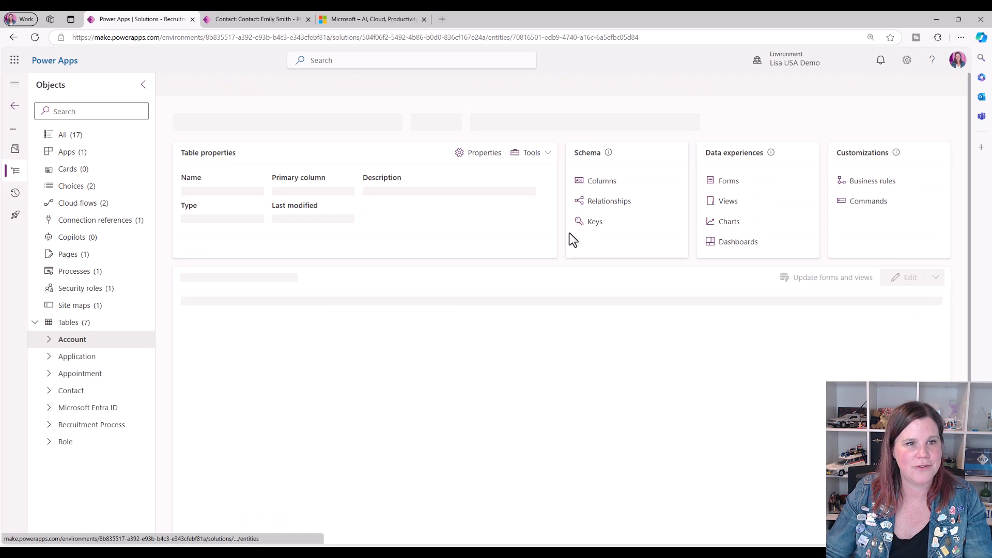
pyautogui.click(727, 182)
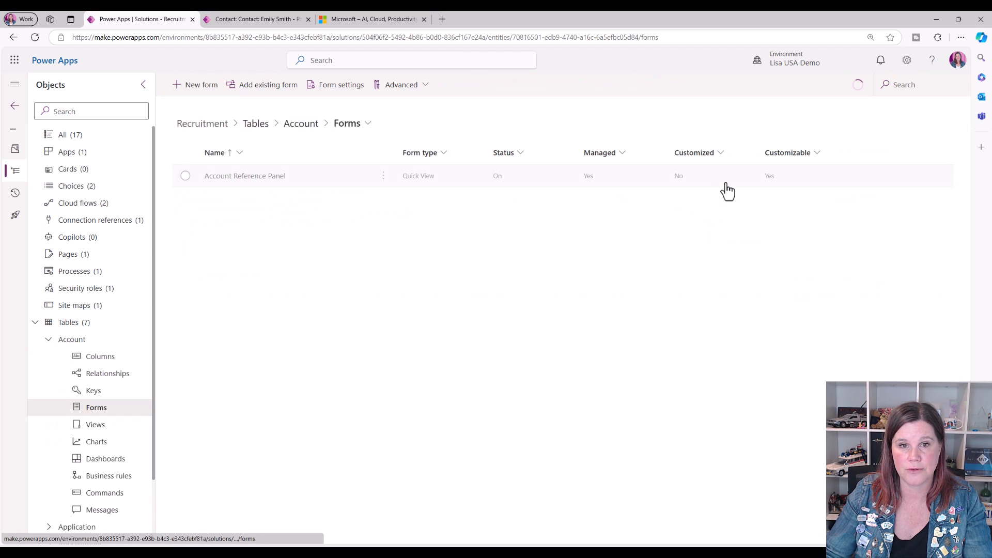
pyautogui.click(279, 177)
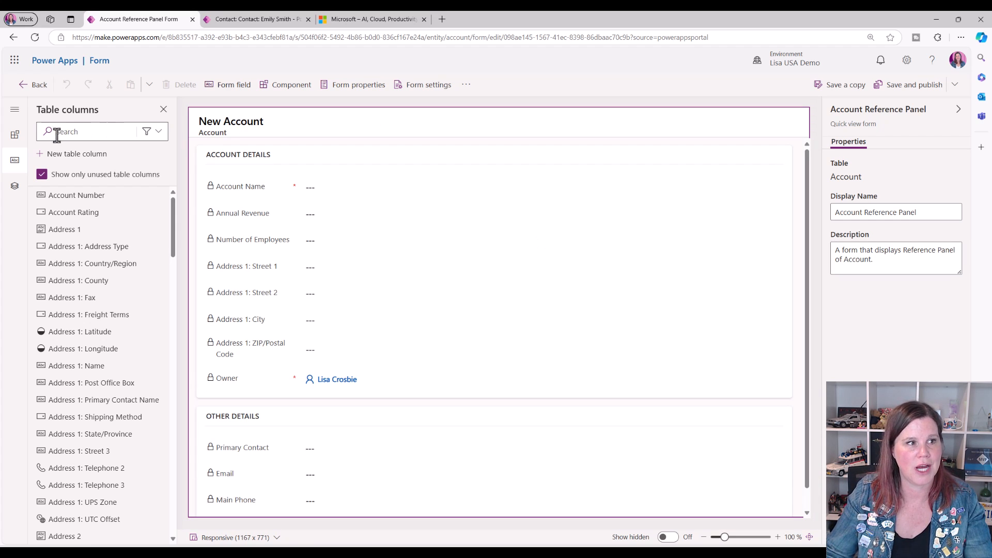
pyautogui.click(15, 134)
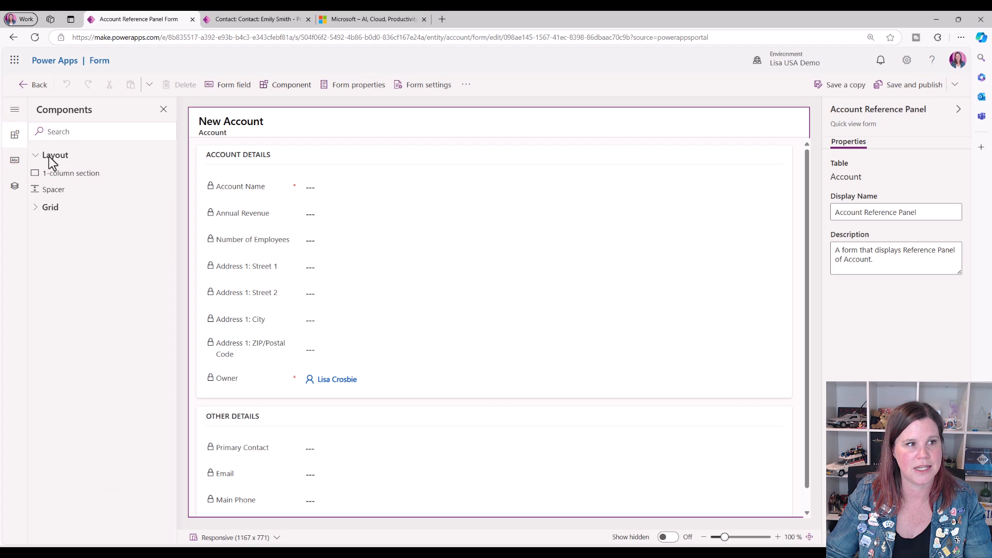
pyautogui.moveTo(52, 191)
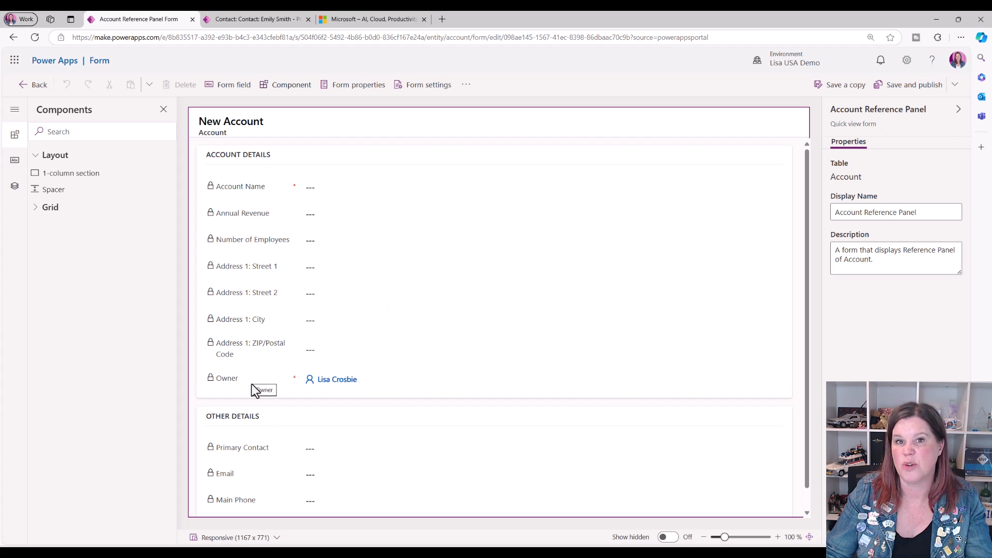
# Step: Save a copy of the quick view form as Account Reference Panel for Recruitment
pyautogui.click(845, 87)
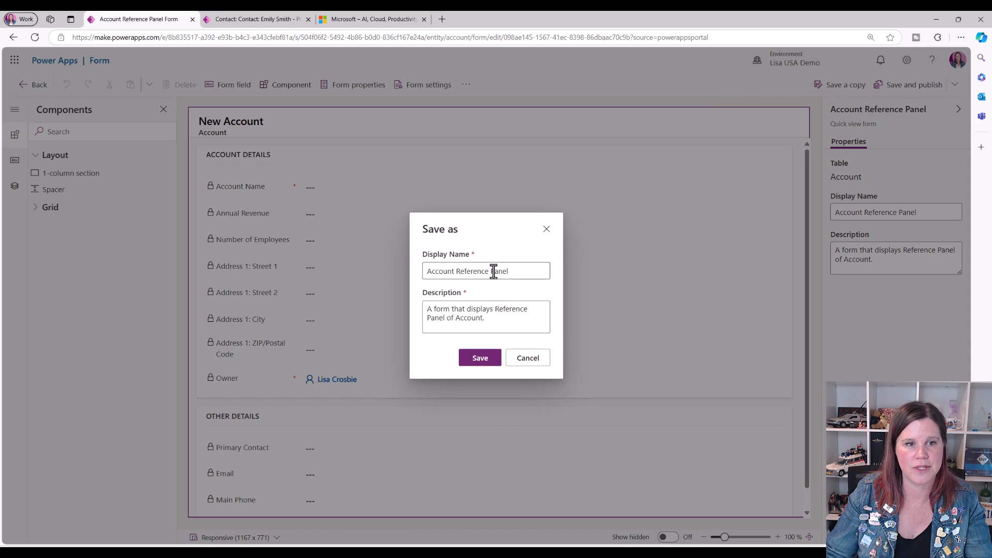
pyautogui.click(511, 271)
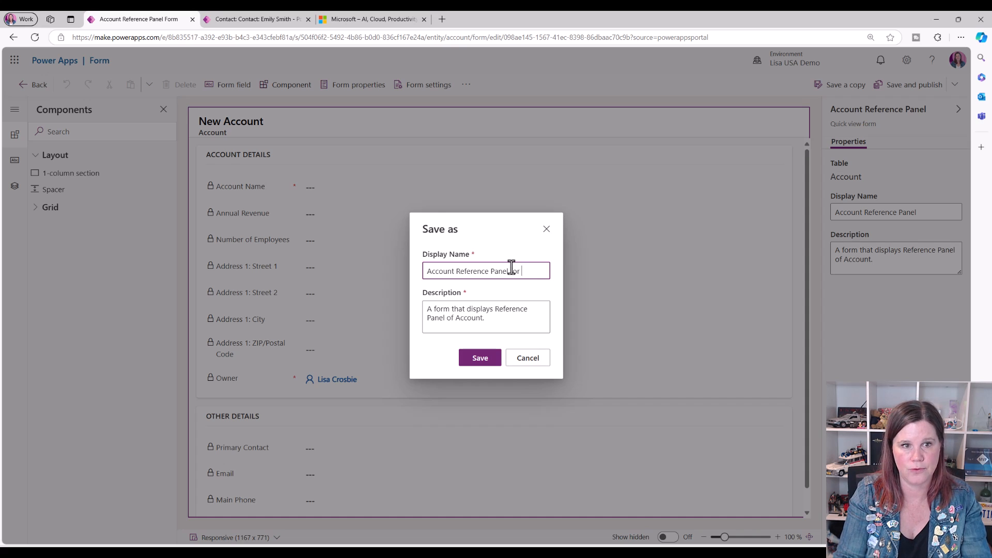
pyautogui.write('for Recruitment')
pyautogui.click(480, 359)
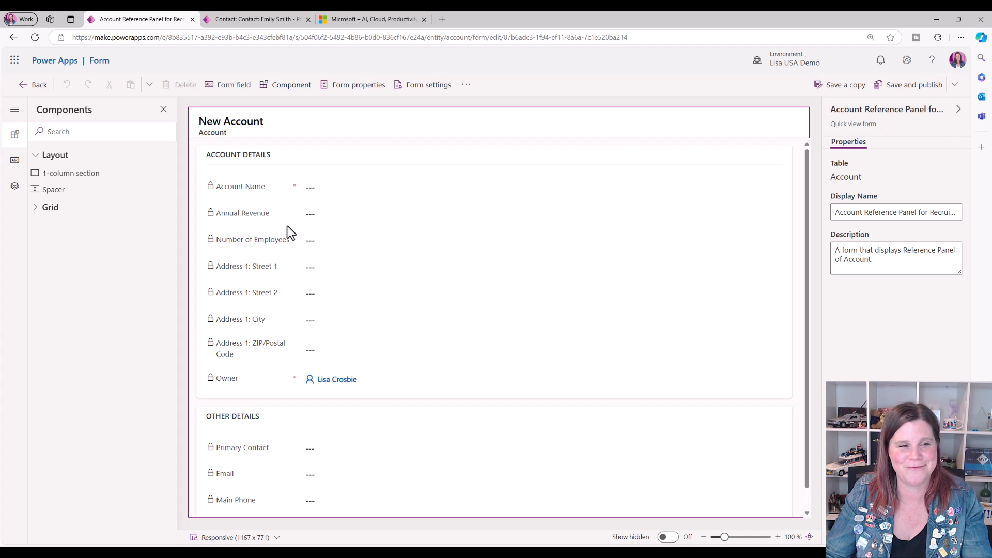
# Step: Remove the Annual Revenue, ZIP/Postal Code, Street 1 and Street 2 fields from the ACCOUNT DETAILS section
pyautogui.click(231, 214)
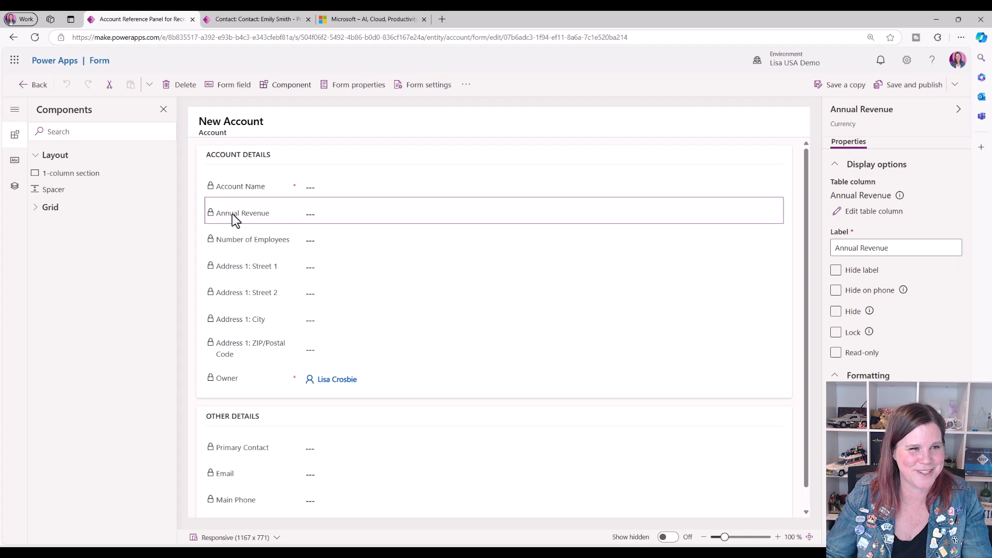
pyautogui.click(220, 187)
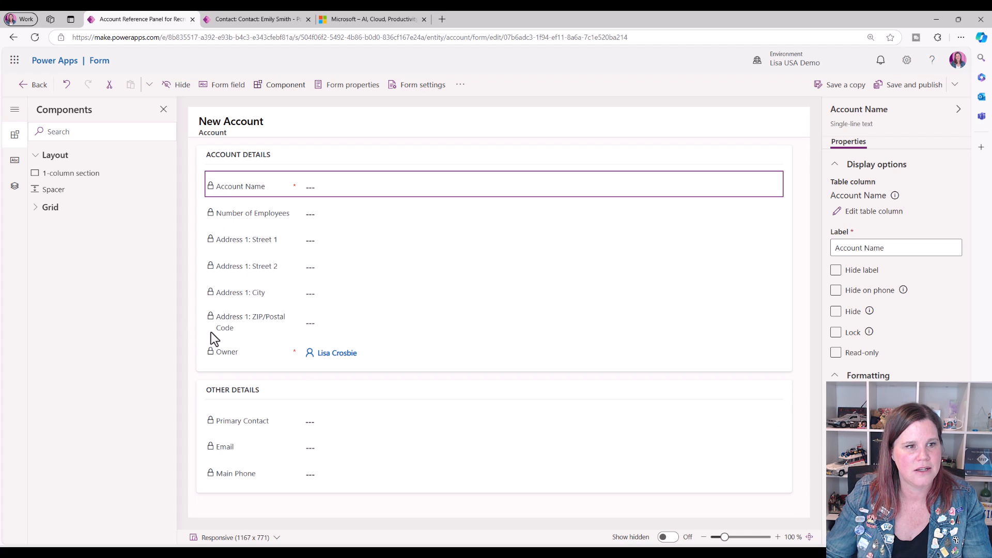
pyautogui.click(243, 321)
pyautogui.click(179, 86)
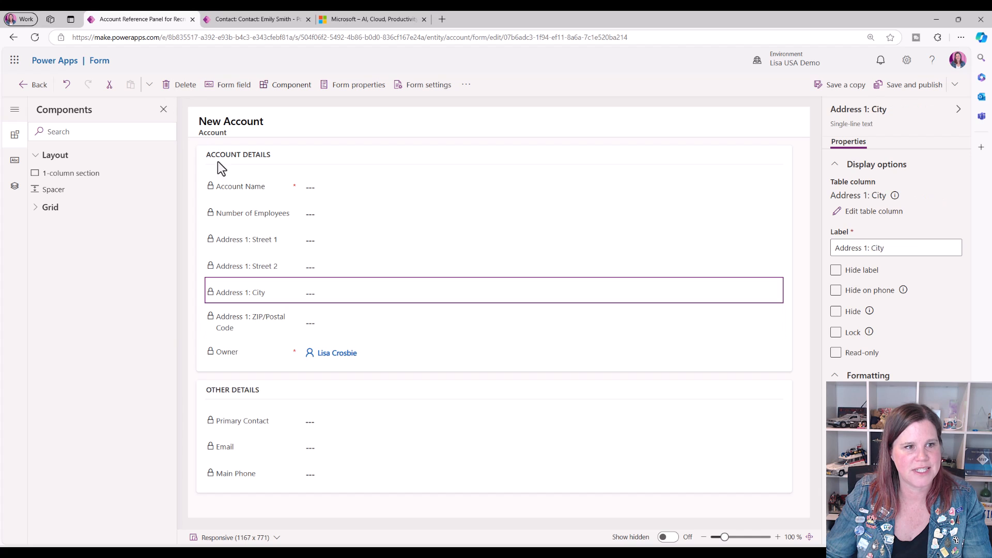
pyautogui.click(250, 240)
pyautogui.click(181, 86)
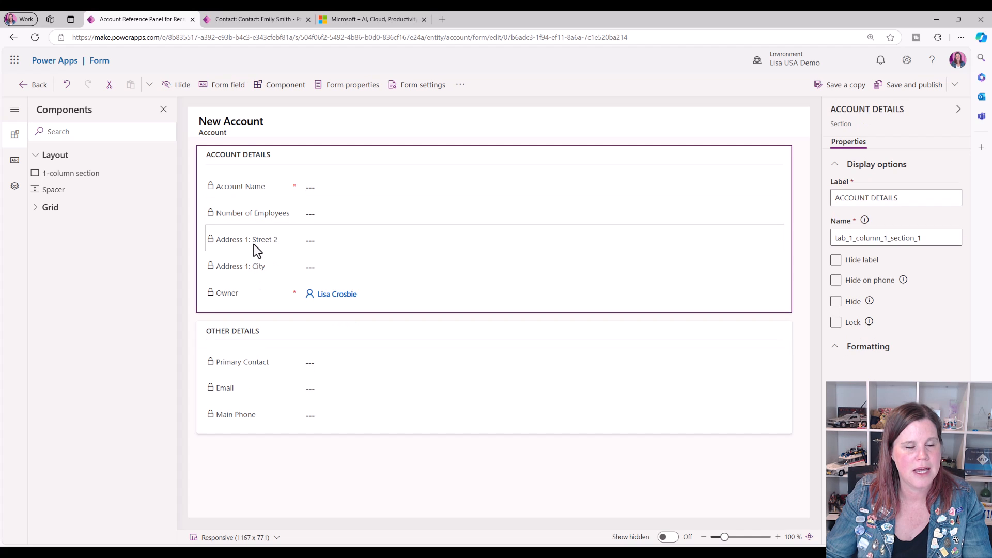
pyautogui.click(253, 241)
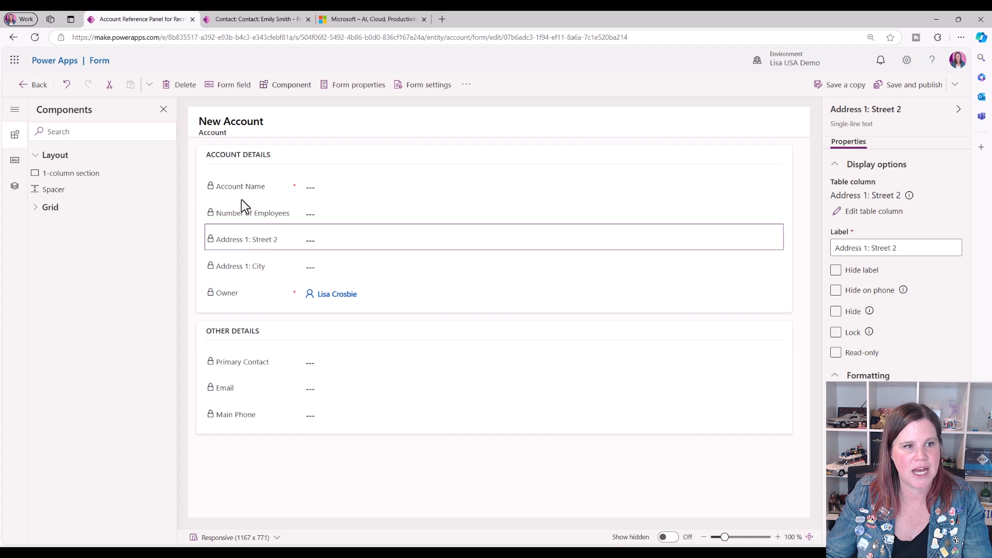
pyautogui.click(181, 87)
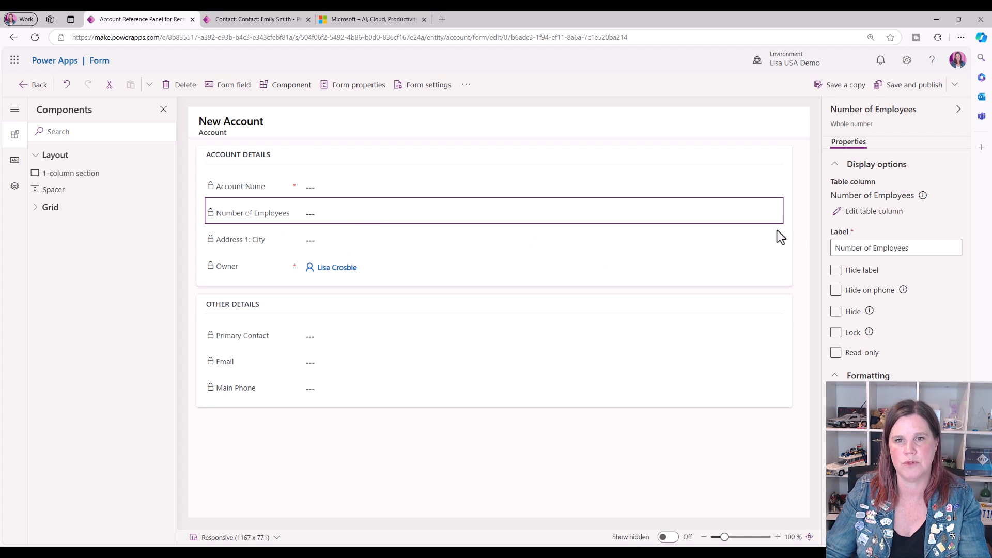
# Step: Save and publish the quick view form, and open the Contact table in the Recruitment solution
pyautogui.click(901, 85)
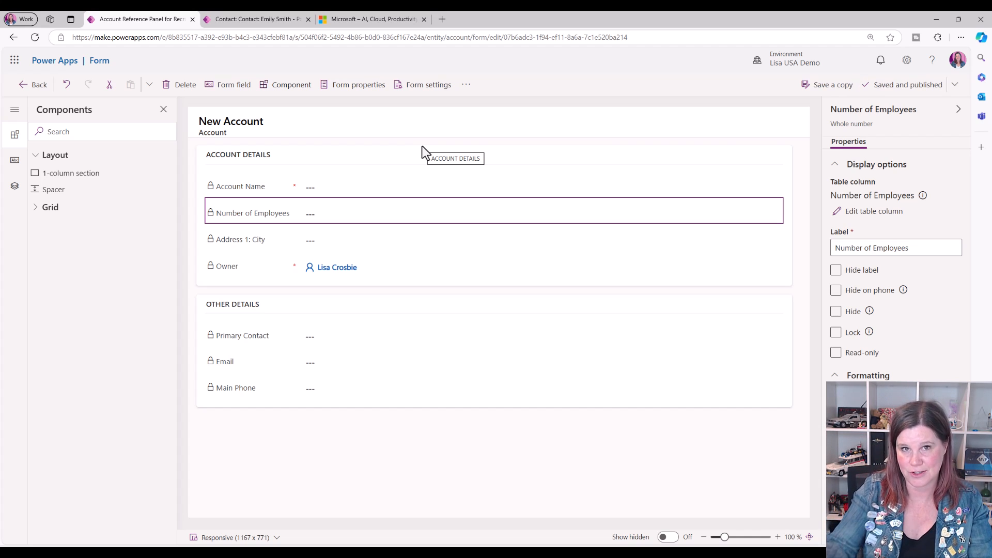
pyautogui.click(31, 84)
pyautogui.click(254, 124)
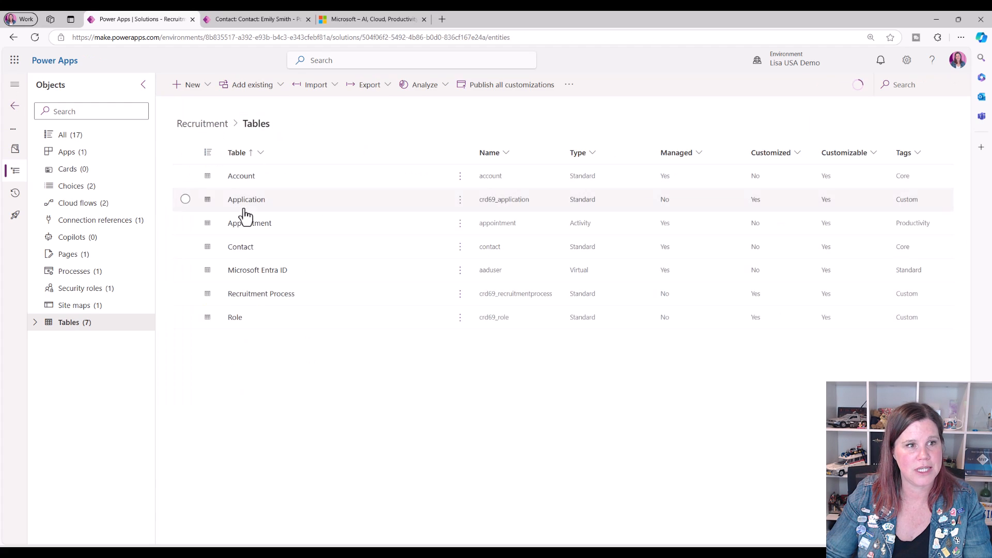
pyautogui.click(240, 247)
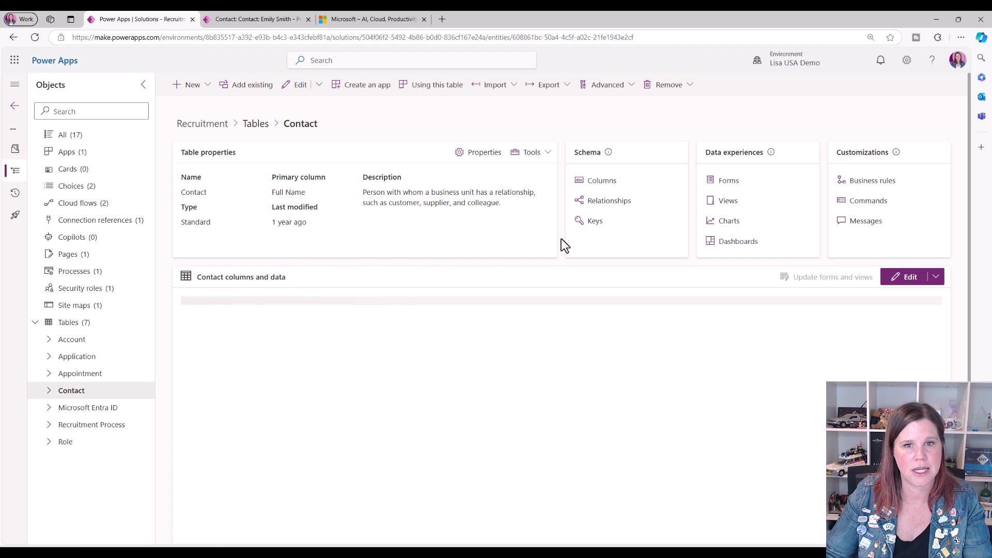
# Step: Open the Contact Form for Recruitment and add a one-column section below the Address section on the Summary tab
pyautogui.click(733, 187)
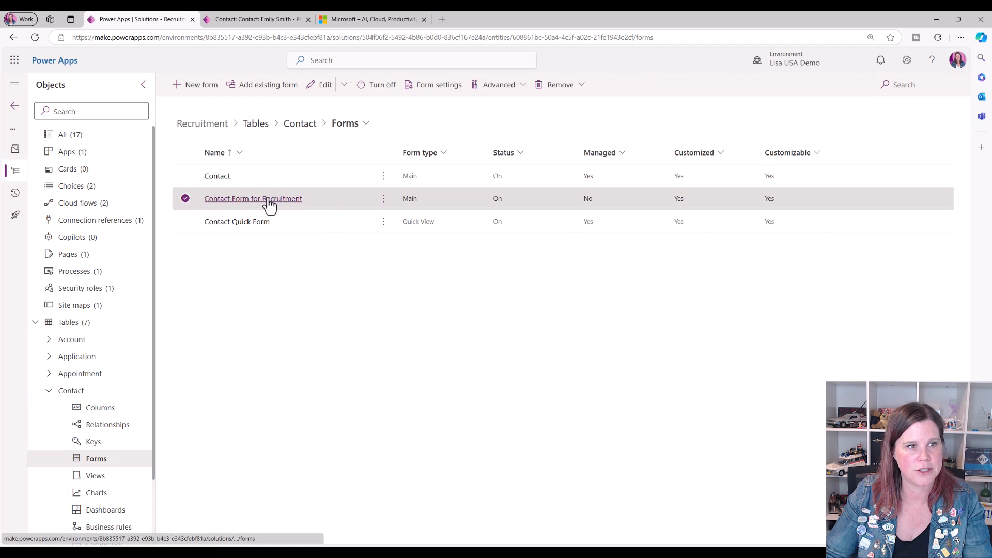
pyautogui.click(270, 201)
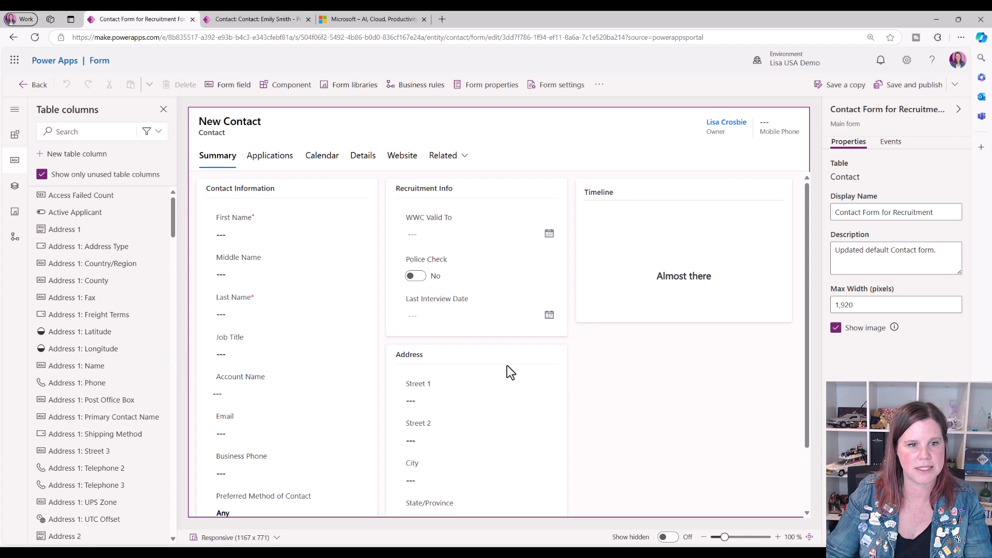
pyautogui.click(481, 353)
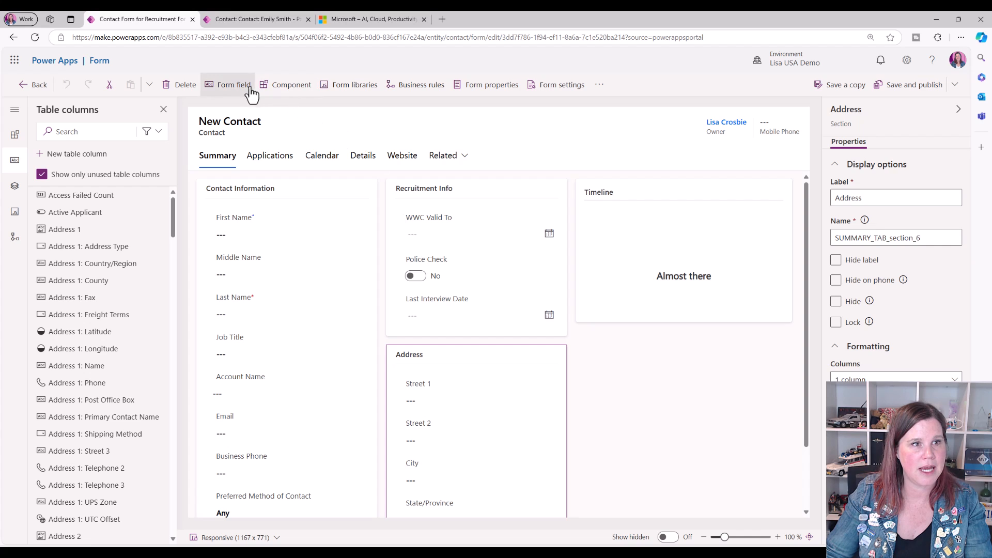
pyautogui.click(286, 85)
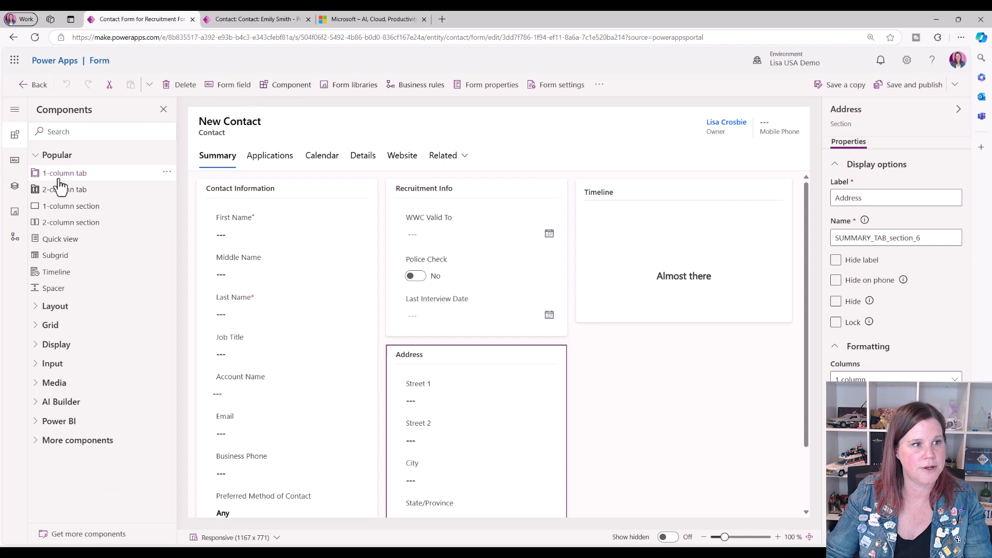
pyautogui.click(63, 206)
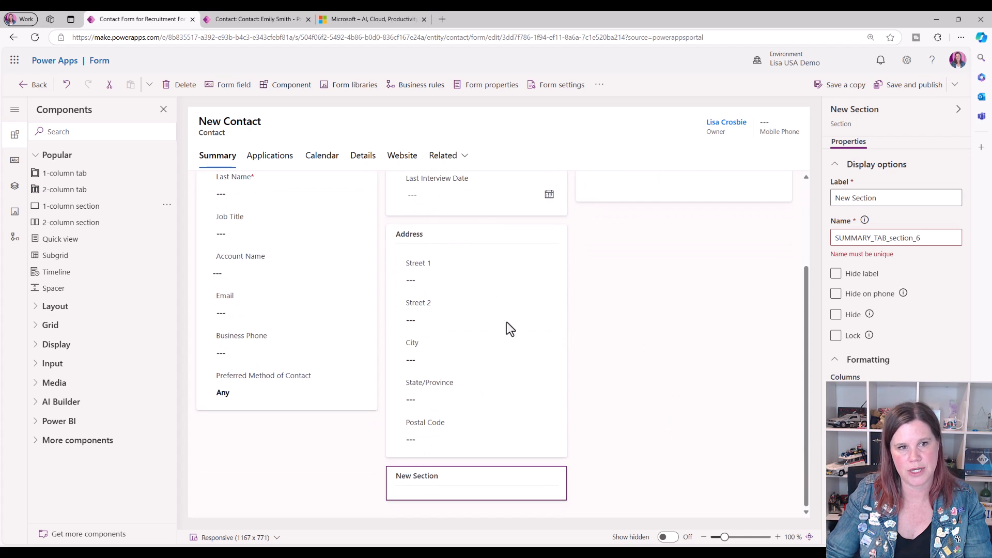
# Step: Label the new section Current Business and move the Account Name field into it
pyautogui.moveTo(876, 199); pyautogui.dragTo(815, 201)
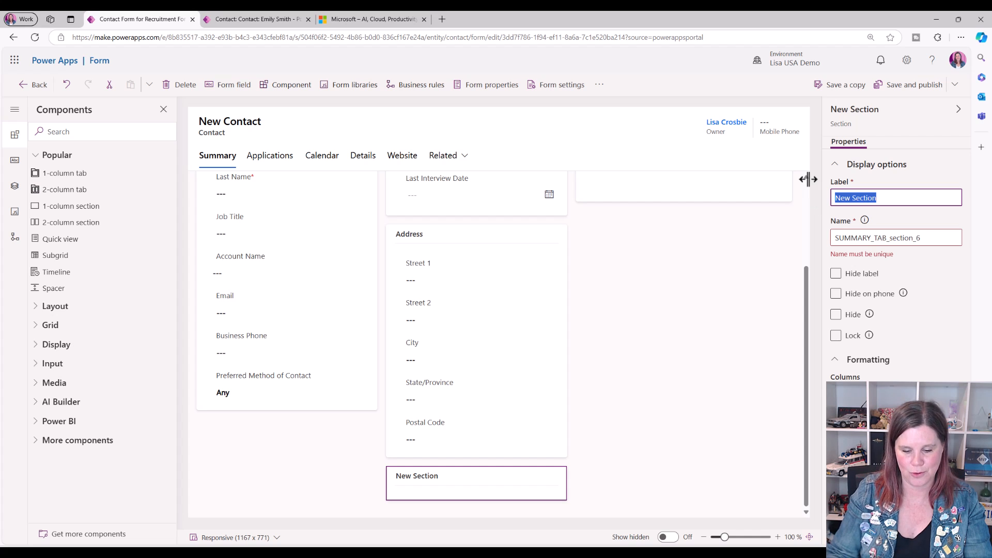
pyautogui.write('S')
pyautogui.press('BackSpace')
pyautogui.write('Current Busine')
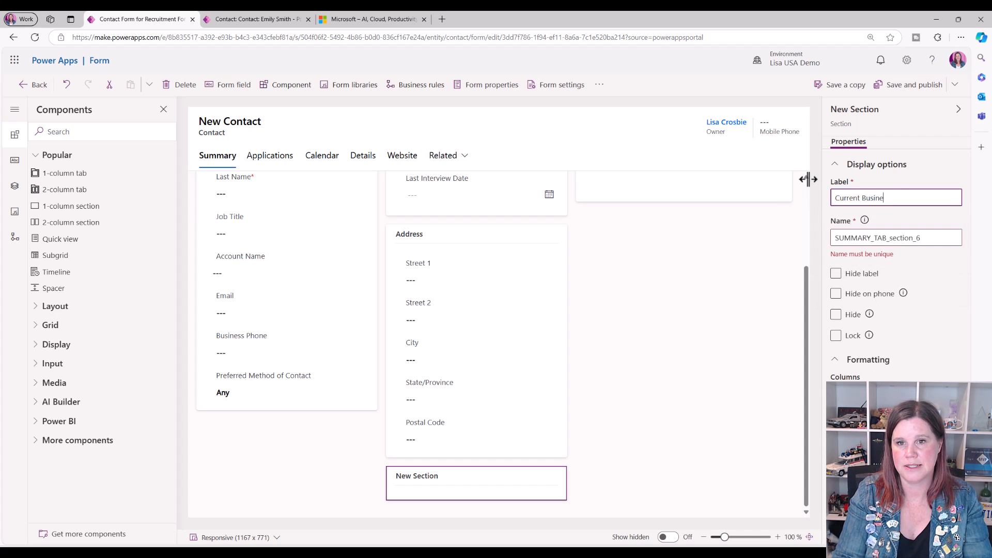
pyautogui.click(605, 336)
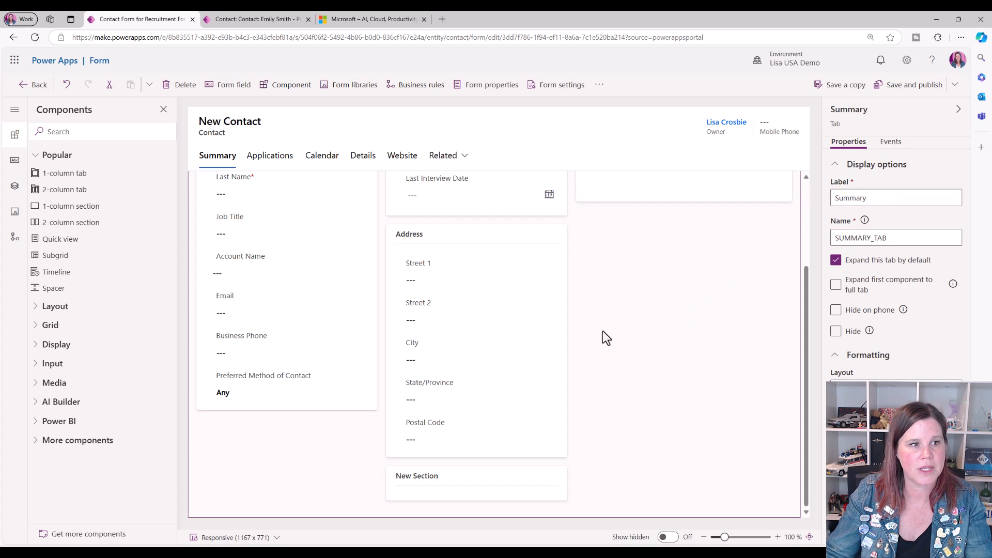
pyautogui.click(238, 259)
pyautogui.moveTo(237, 258); pyautogui.dragTo(408, 487)
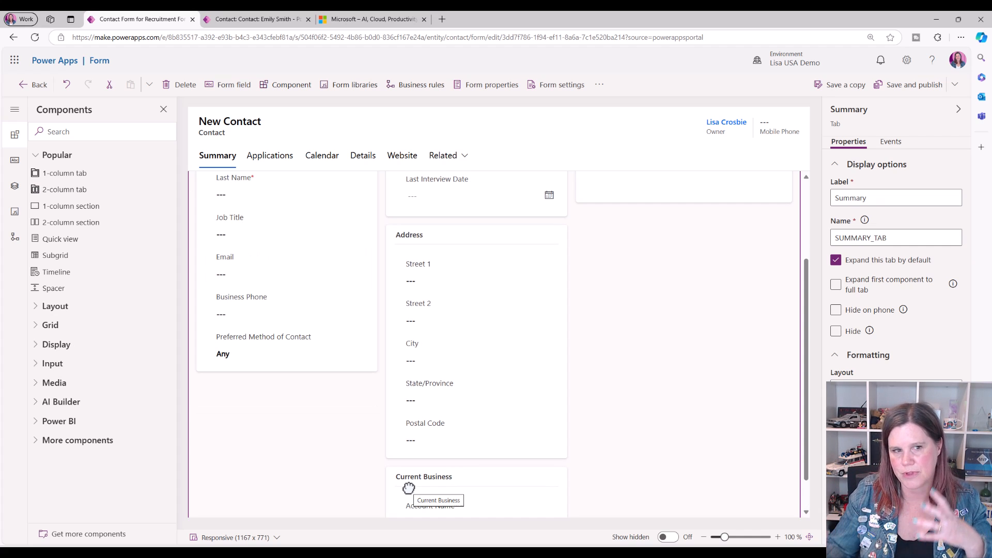
# Step: Move the Current Business section directly below Recruitment Info and the Address section below Contact Information
pyautogui.moveTo(507, 479); pyautogui.dragTo(472, 475)
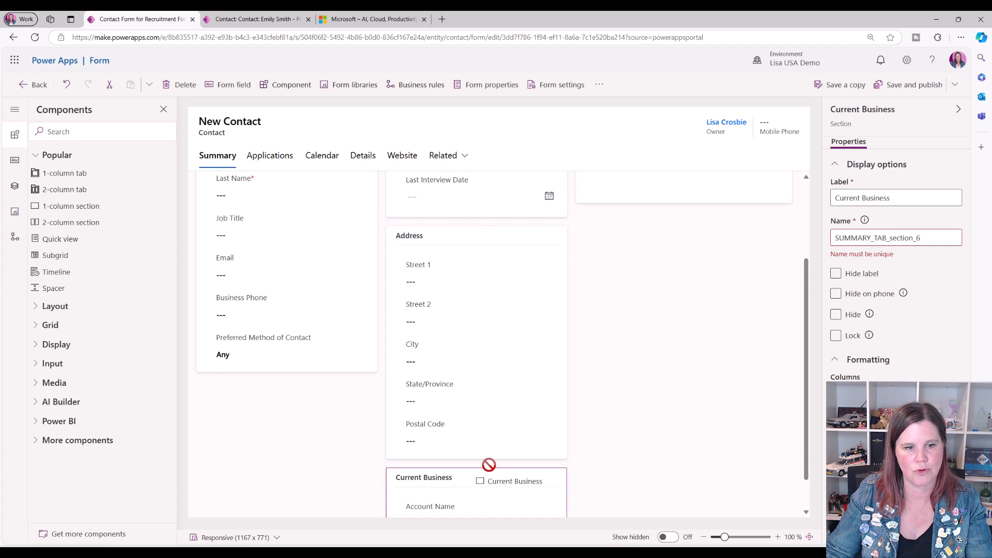
pyautogui.moveTo(496, 238); pyautogui.dragTo(531, 223)
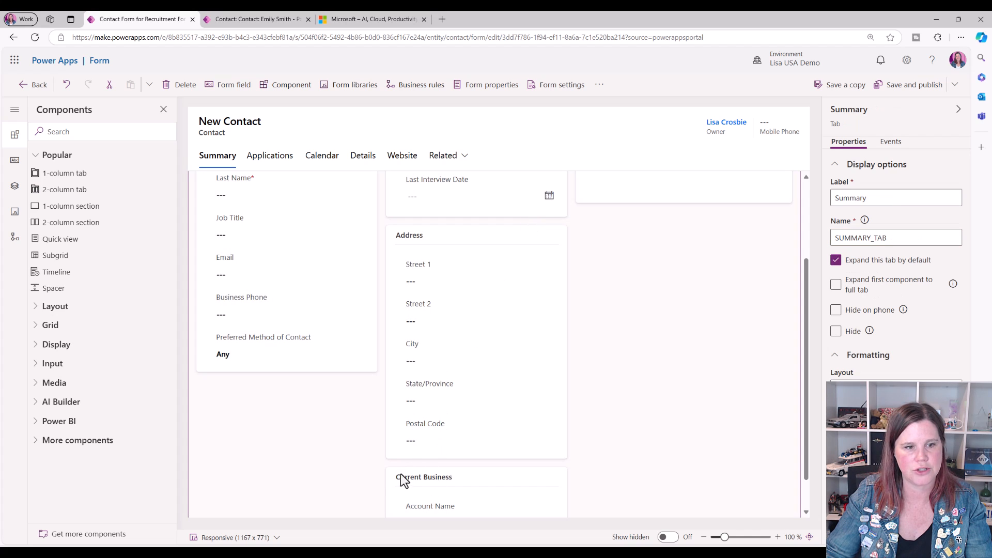
pyautogui.moveTo(389, 476); pyautogui.dragTo(498, 267)
pyautogui.moveTo(506, 365); pyautogui.dragTo(645, 307)
pyautogui.moveTo(523, 358); pyautogui.dragTo(493, 419)
pyautogui.moveTo(491, 415); pyautogui.dragTo(313, 500)
# Step: Add a quick view below Account Name using the Company Name lookup and the Account Reference Panel for Recruitment form
pyautogui.click(458, 400)
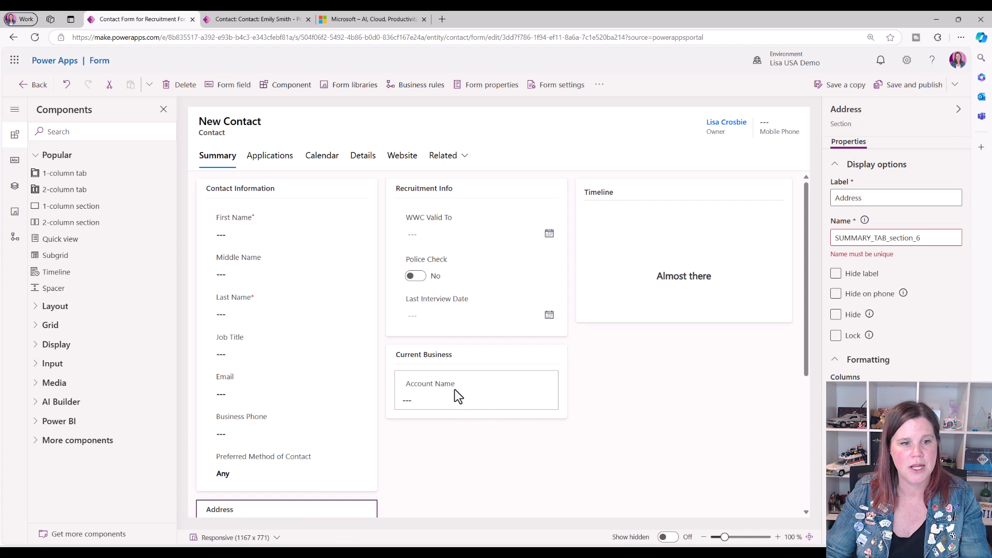
pyautogui.click(41, 344)
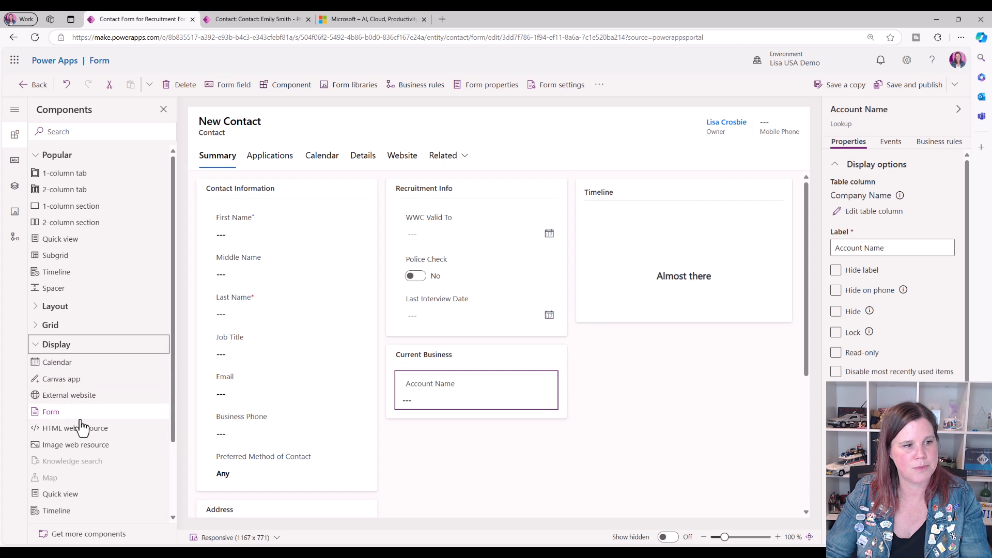
pyautogui.click(65, 496)
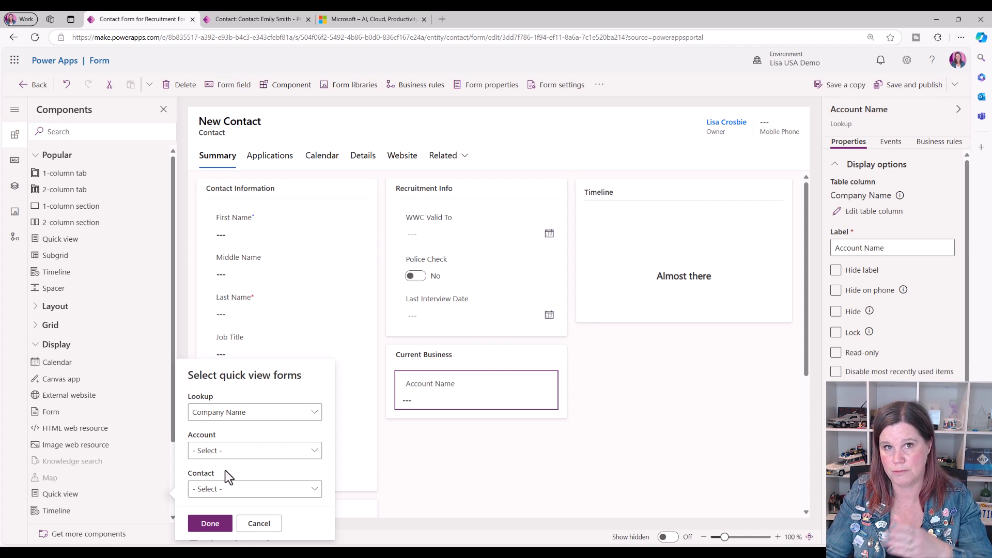
pyautogui.click(220, 419)
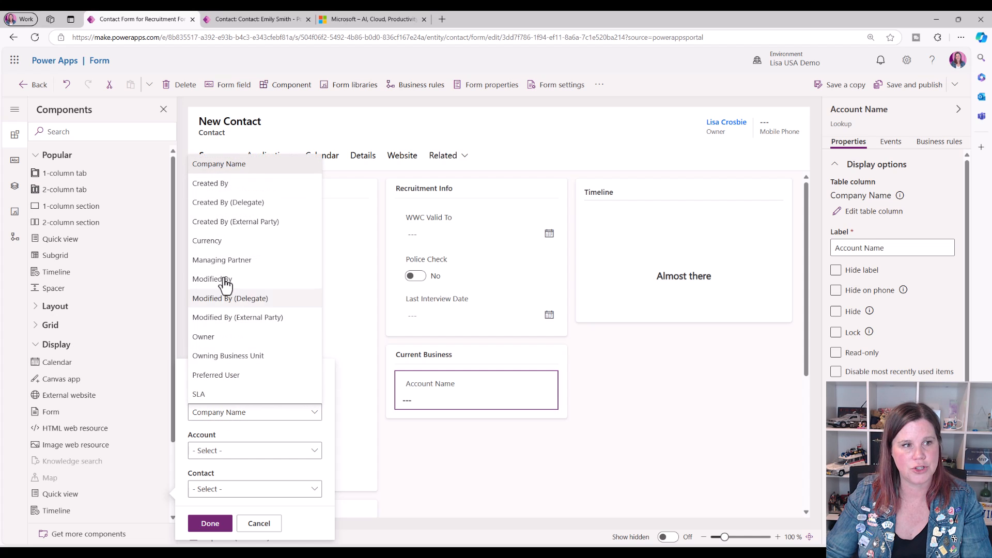
pyautogui.click(202, 172)
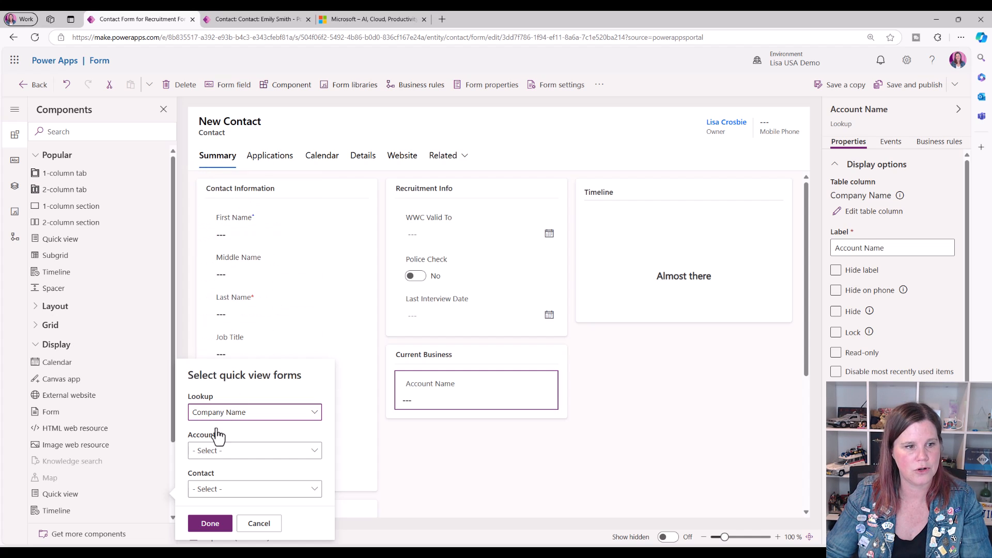
pyautogui.click(230, 458)
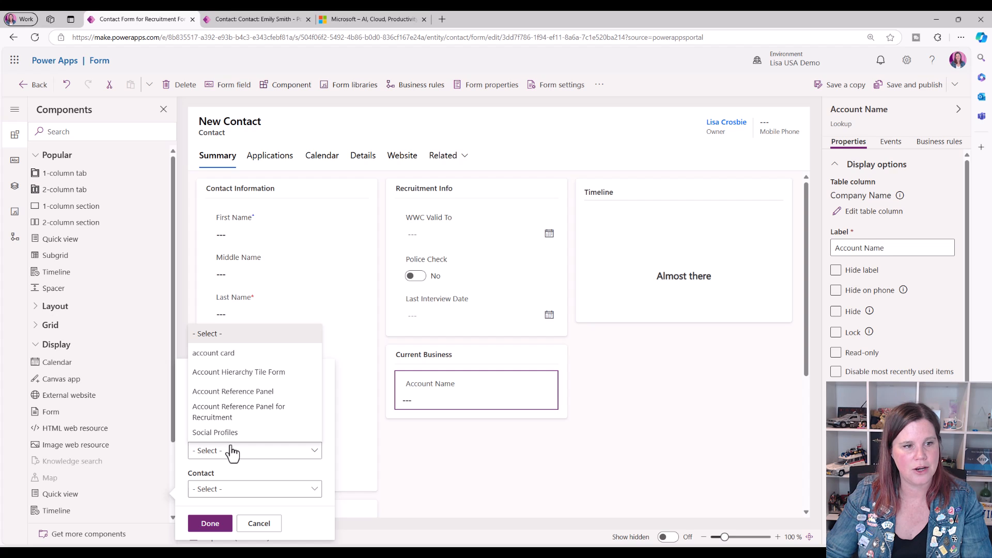
pyautogui.click(240, 412)
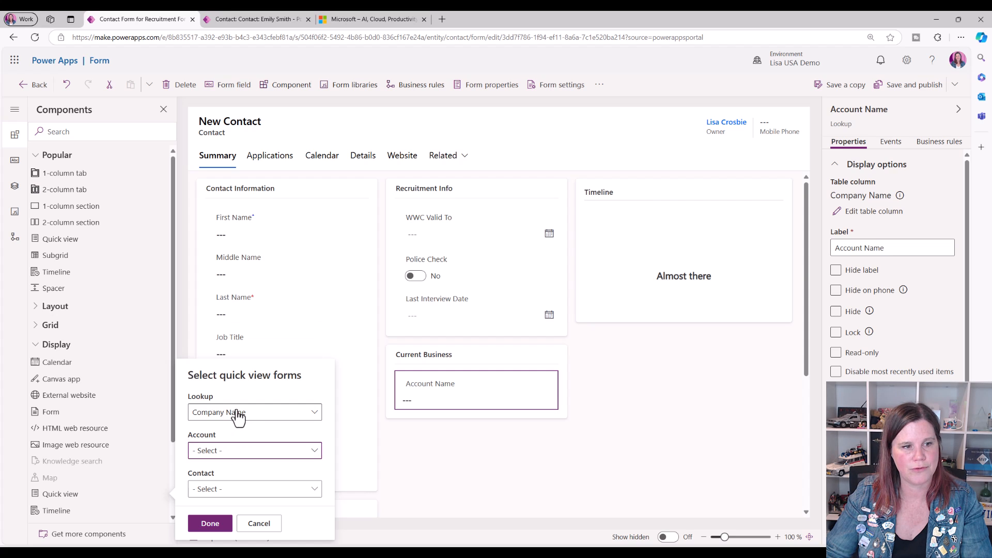
pyautogui.click(210, 524)
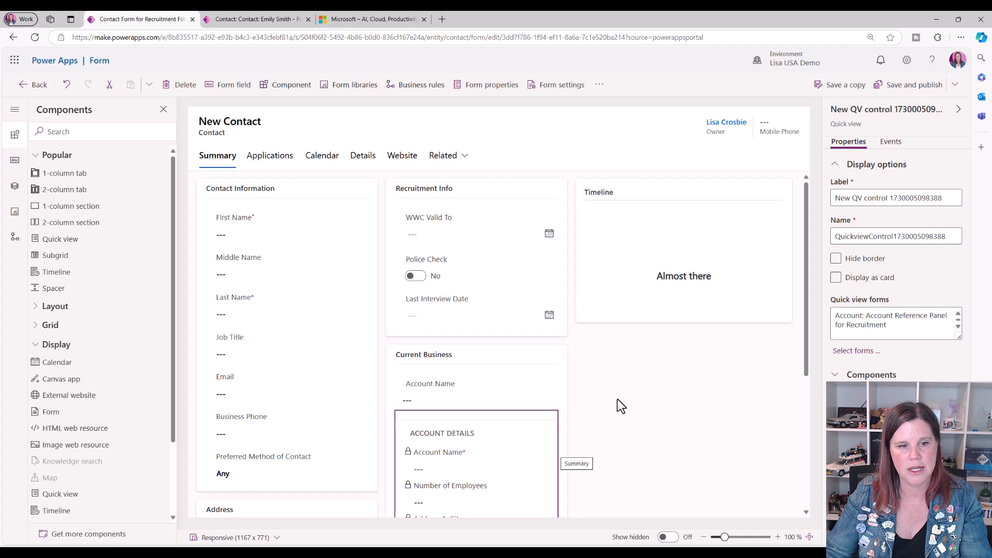
pyautogui.scroll(-3, 619, 403)
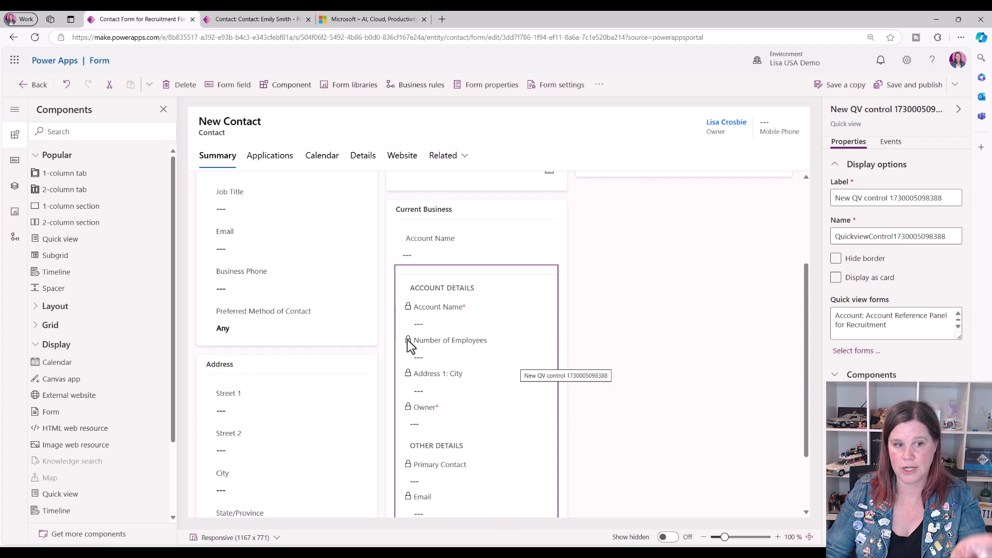
pyautogui.click(607, 367)
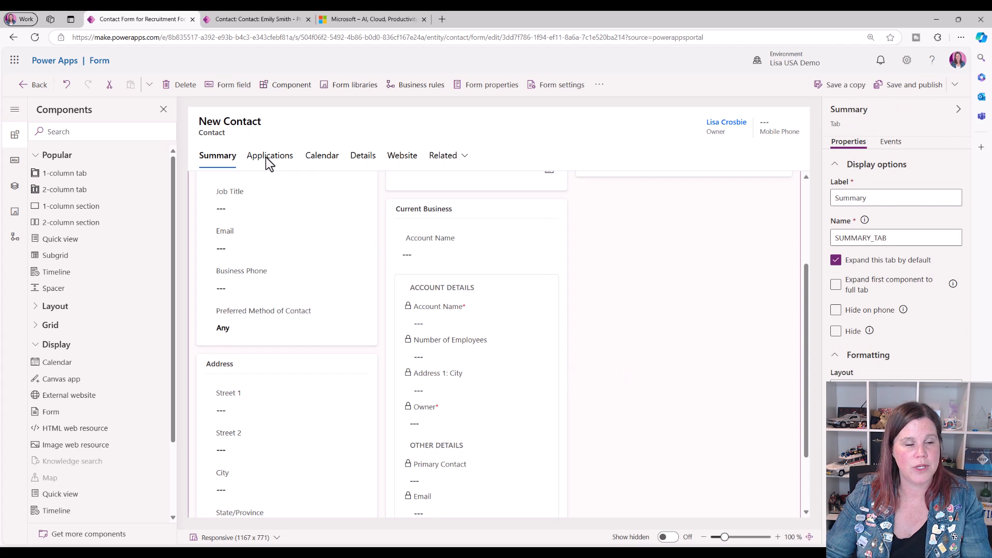
# Step: Add a one-column tab, place it after the Website tab and label it Account
pyautogui.click(80, 207)
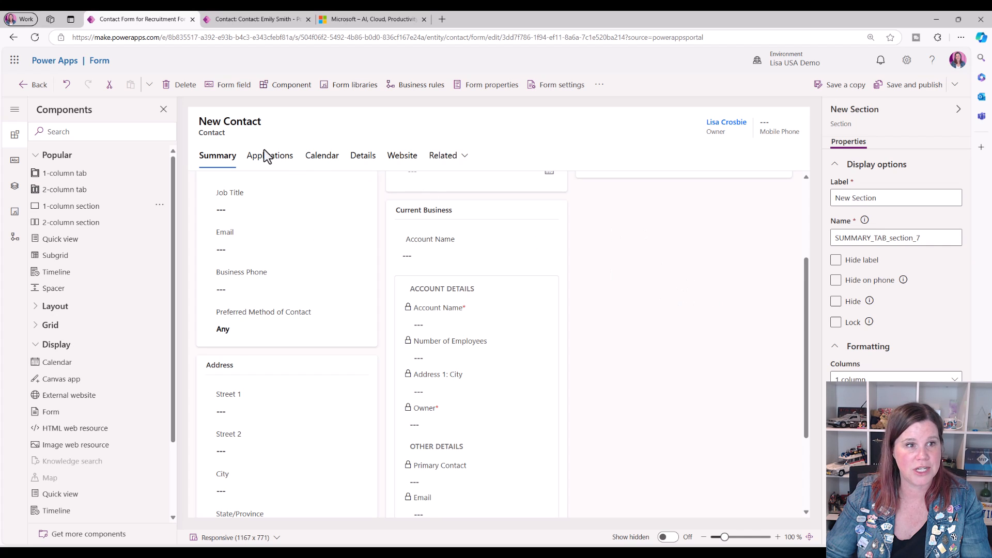
pyautogui.click(75, 178)
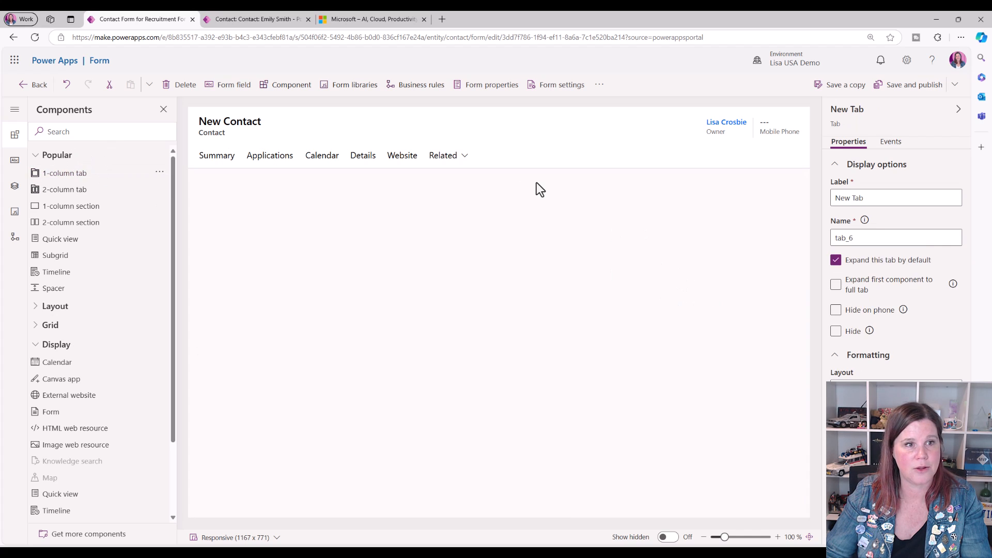
pyautogui.click(262, 157)
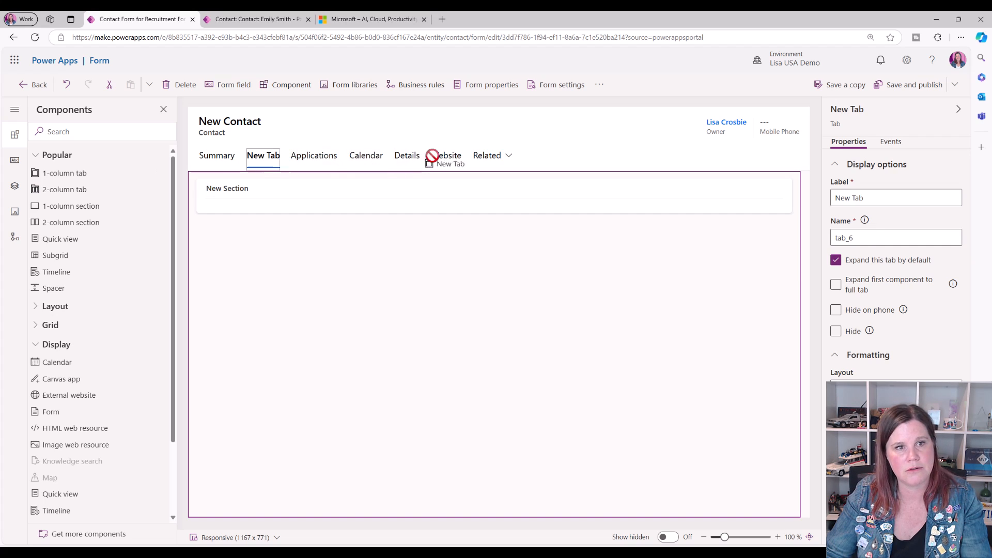
pyautogui.click(456, 159)
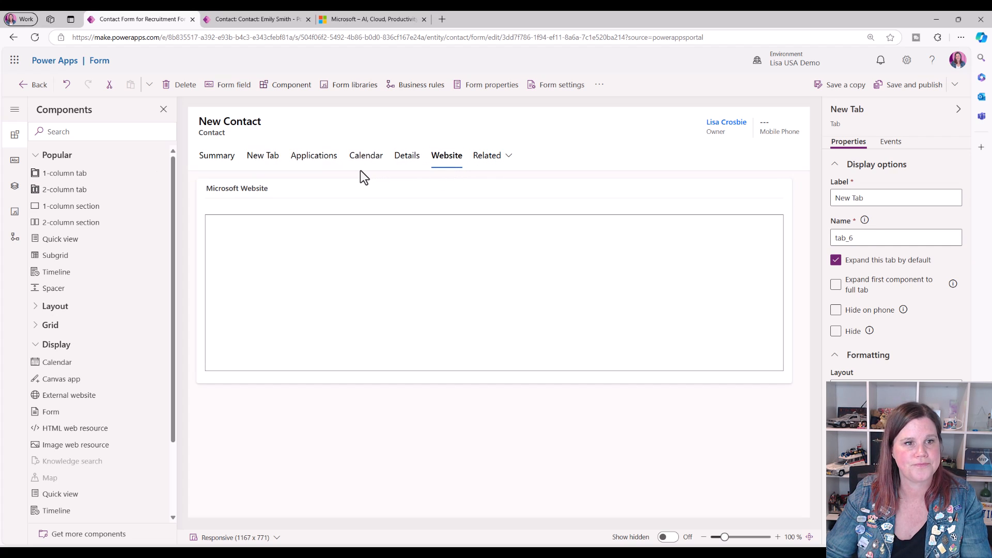
pyautogui.click(832, 197)
pyautogui.hotkey('ctrl', 'a')
pyautogui.write('Account')
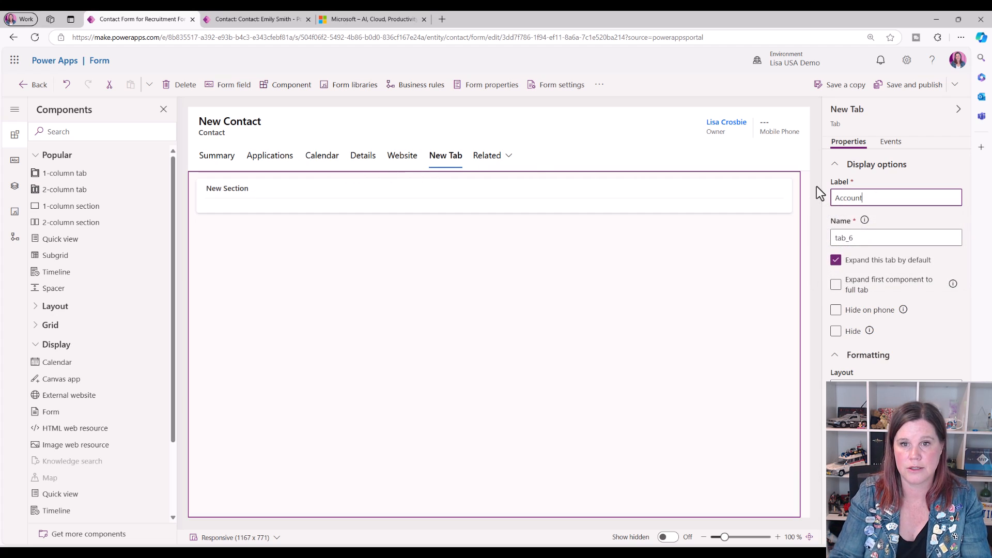
# Step: Embed the Account table's Account form in the Account tab's section through the Company Name lookup, and save and publish the form
pyautogui.click(243, 188)
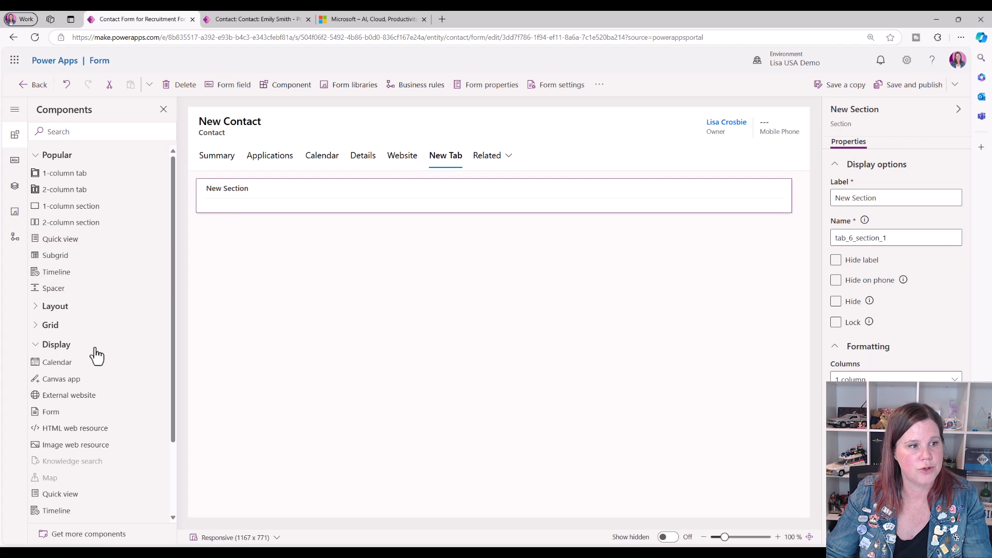
pyautogui.click(61, 412)
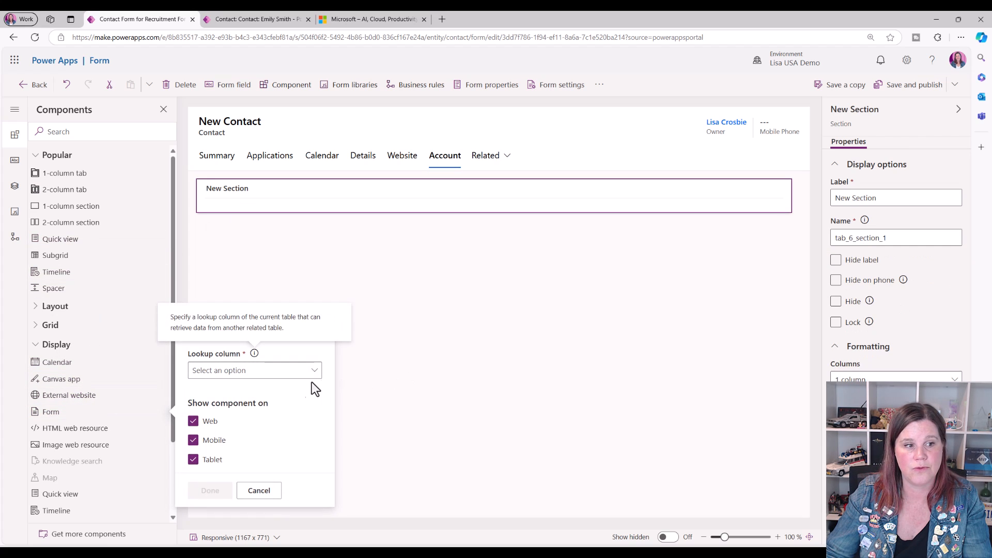
pyautogui.click(224, 371)
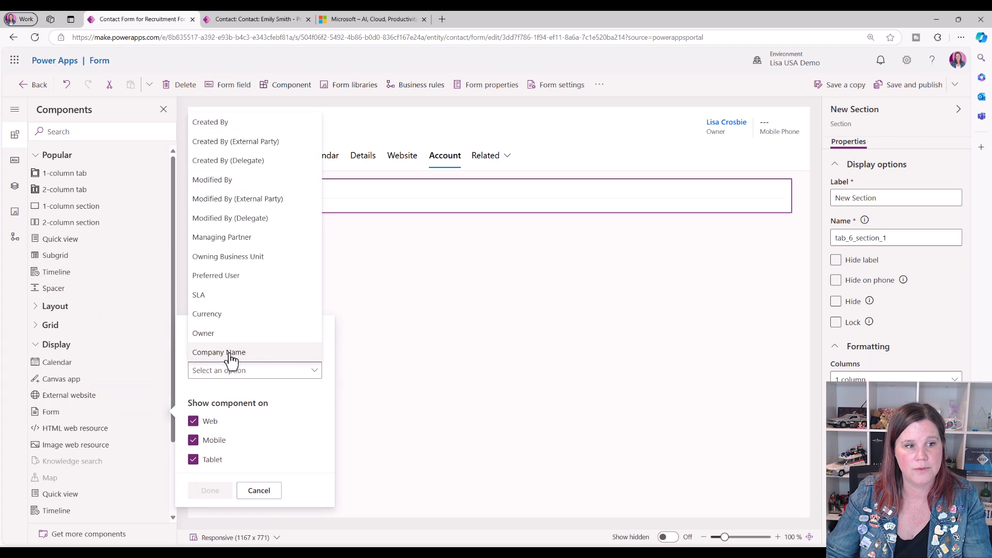
pyautogui.click(230, 352)
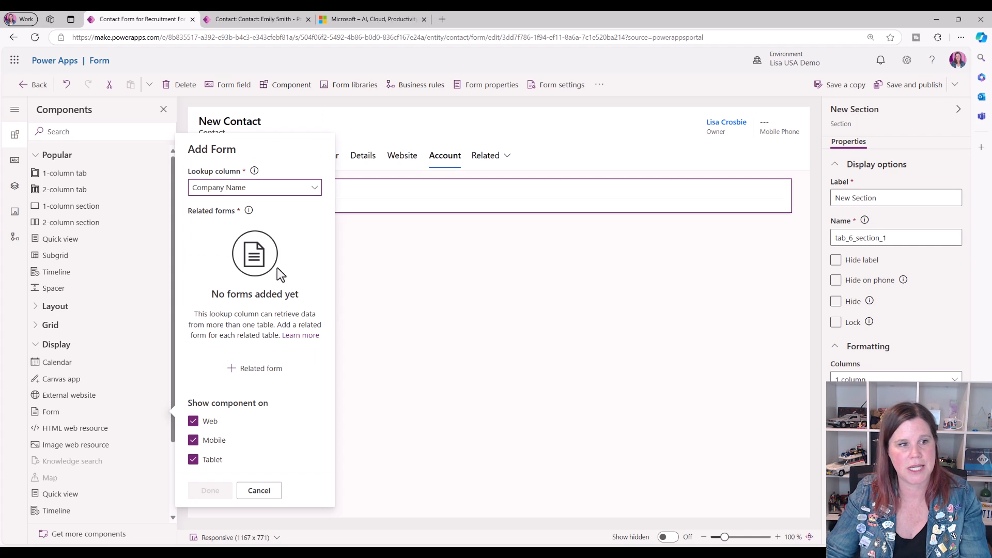
pyautogui.click(254, 370)
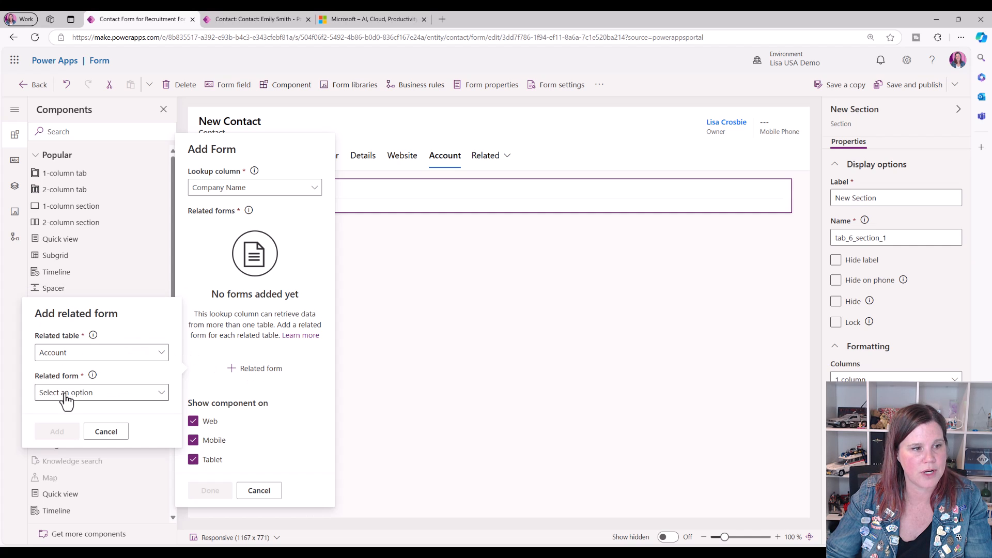
pyautogui.click(66, 397)
pyautogui.click(57, 454)
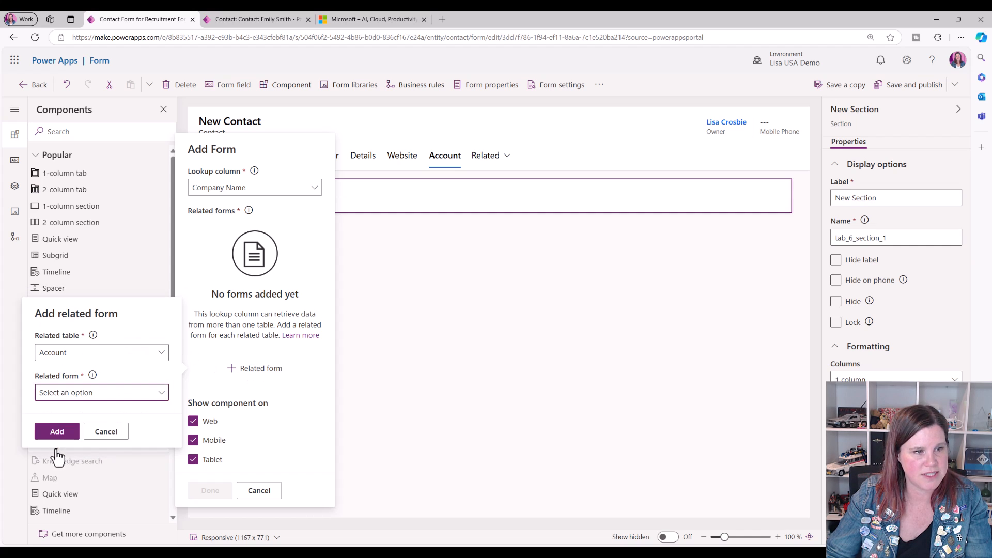
pyautogui.click(51, 436)
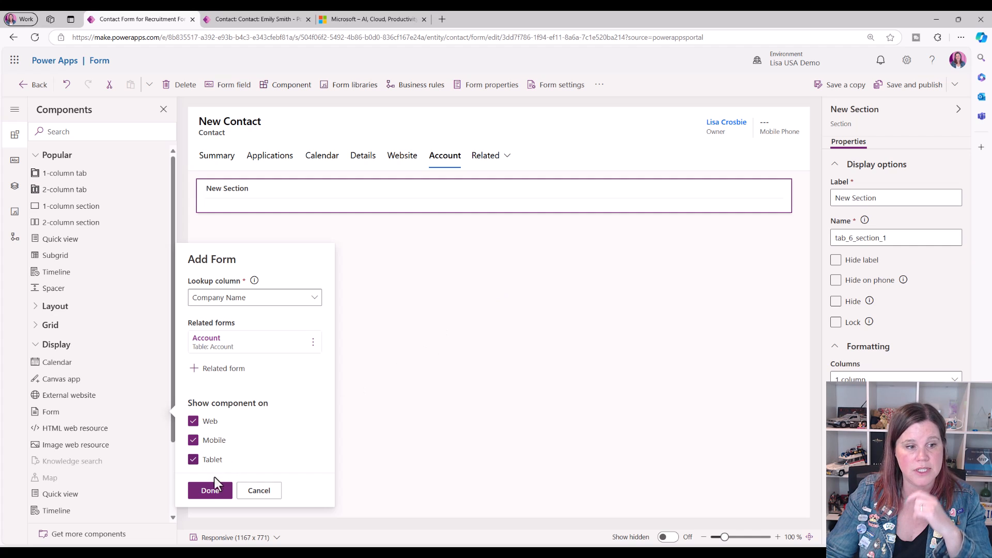
pyautogui.click(210, 491)
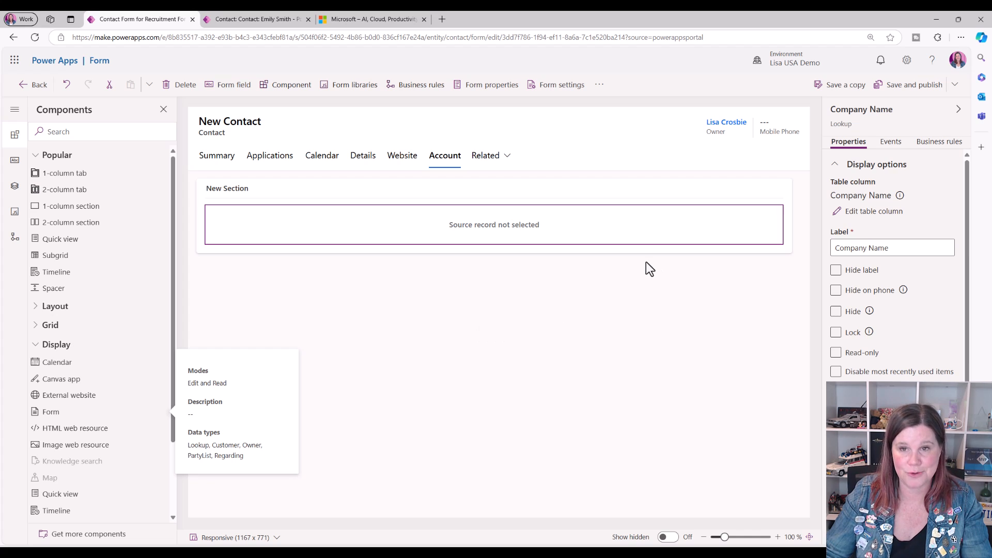
pyautogui.click(910, 87)
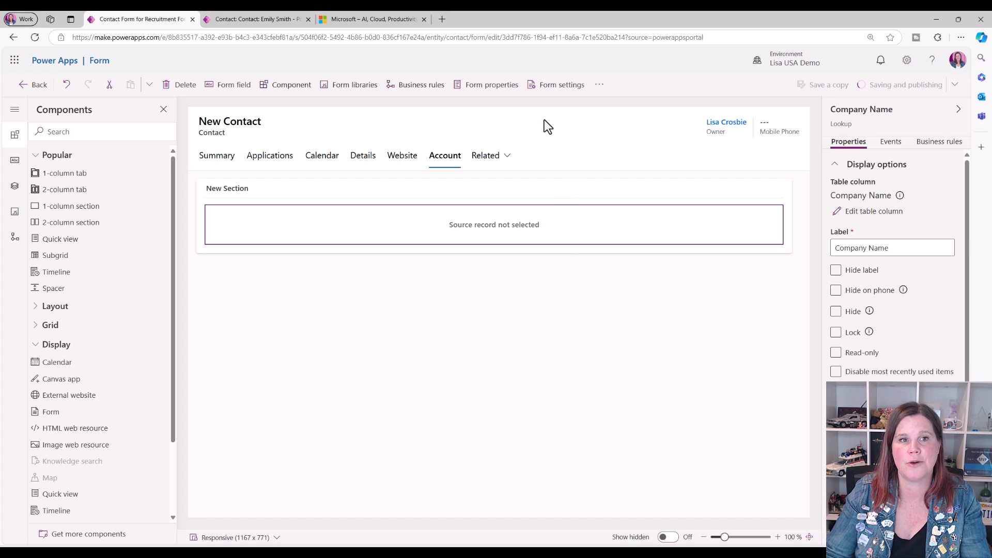
# Step: Make the Contact Form for Recruitment available to everyone in the form's security role settings
pyautogui.click(558, 86)
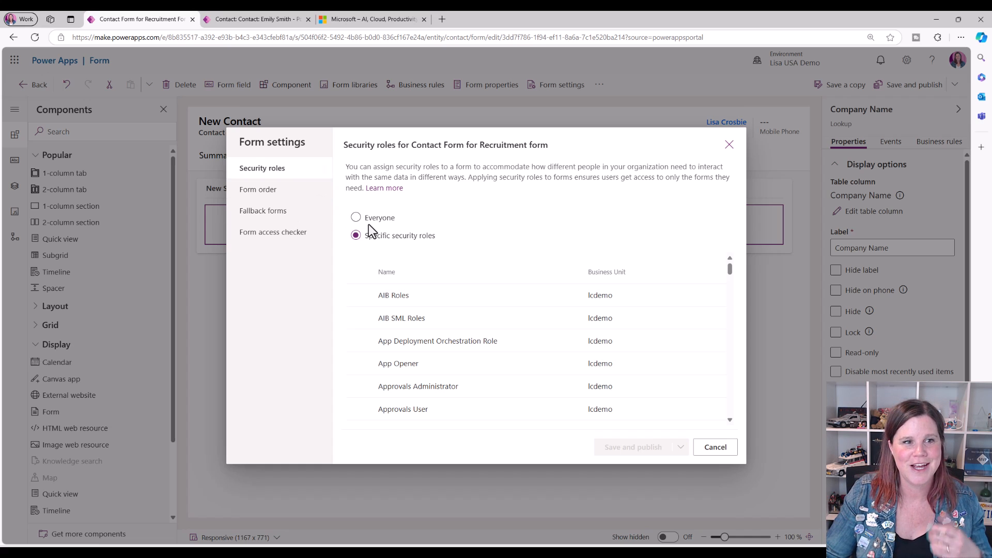
pyautogui.click(355, 217)
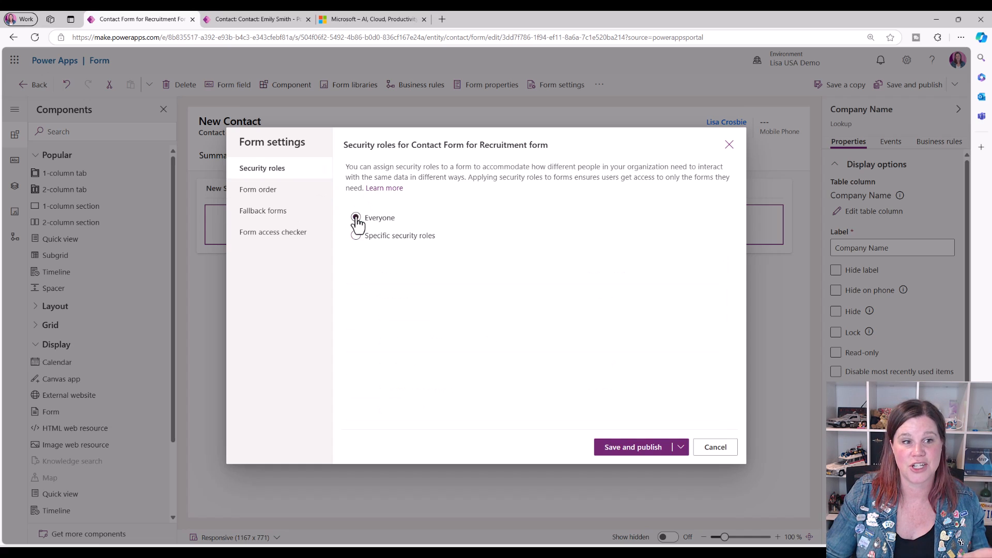
pyautogui.click(415, 238)
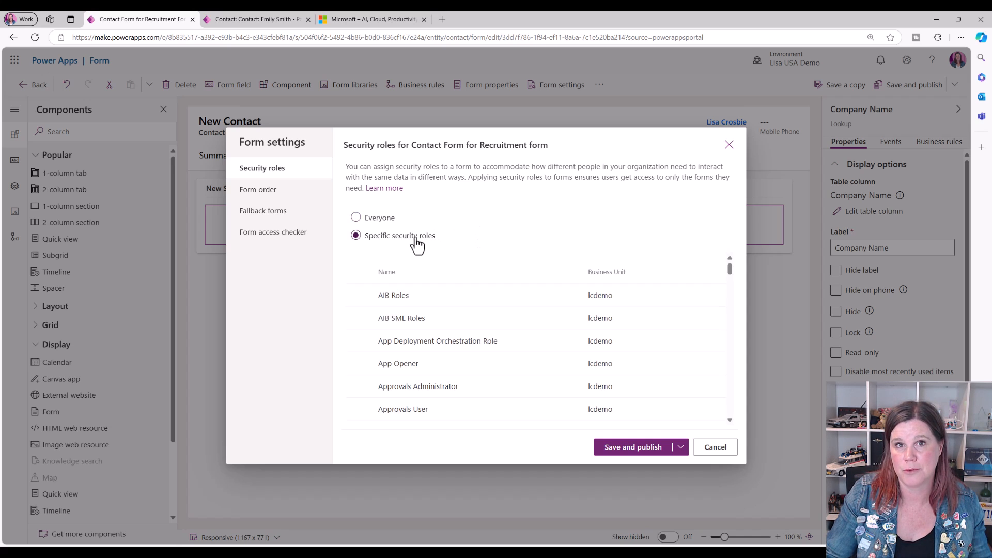
pyautogui.click(394, 219)
# Step: Move Contact Form for Recruitment to first place in the Contact table's Main Form order, and save and publish the settings
pyautogui.click(259, 193)
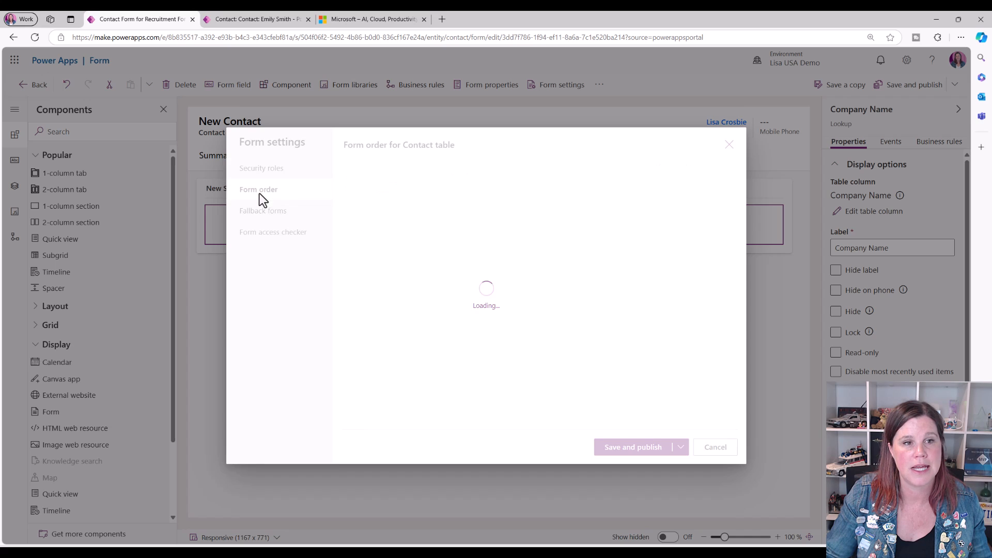
pyautogui.click(255, 19)
pyautogui.click(221, 143)
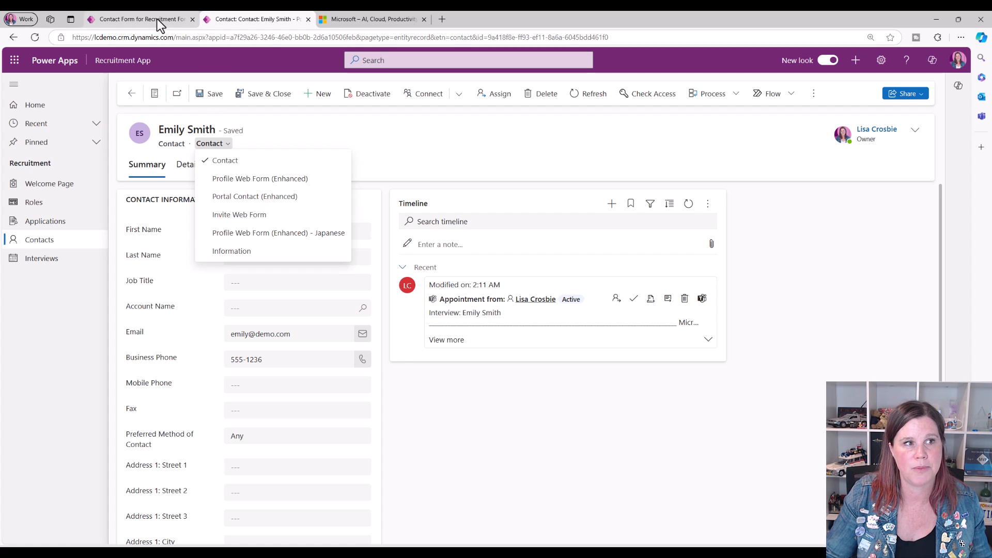
pyautogui.click(142, 20)
pyautogui.moveTo(395, 412); pyautogui.dragTo(396, 287)
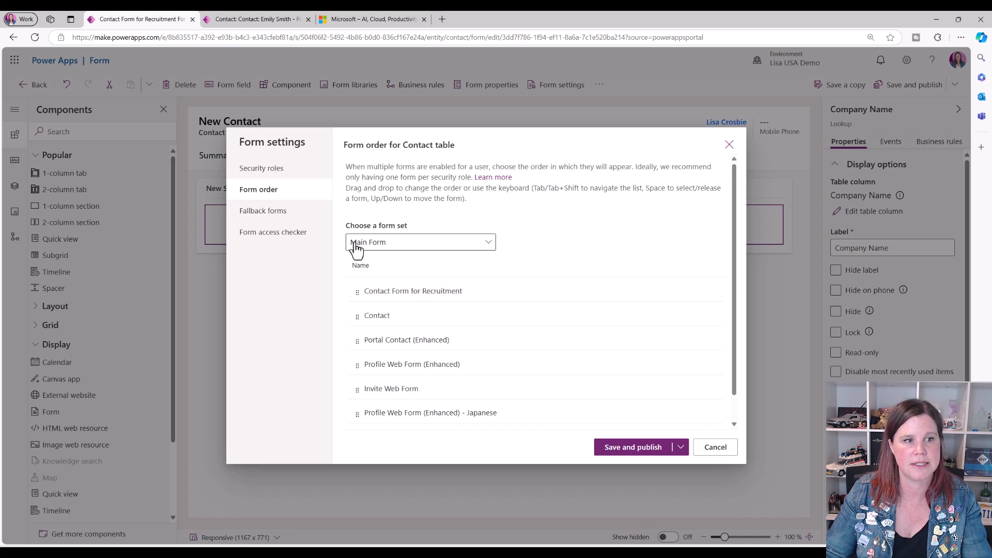
pyautogui.click(620, 451)
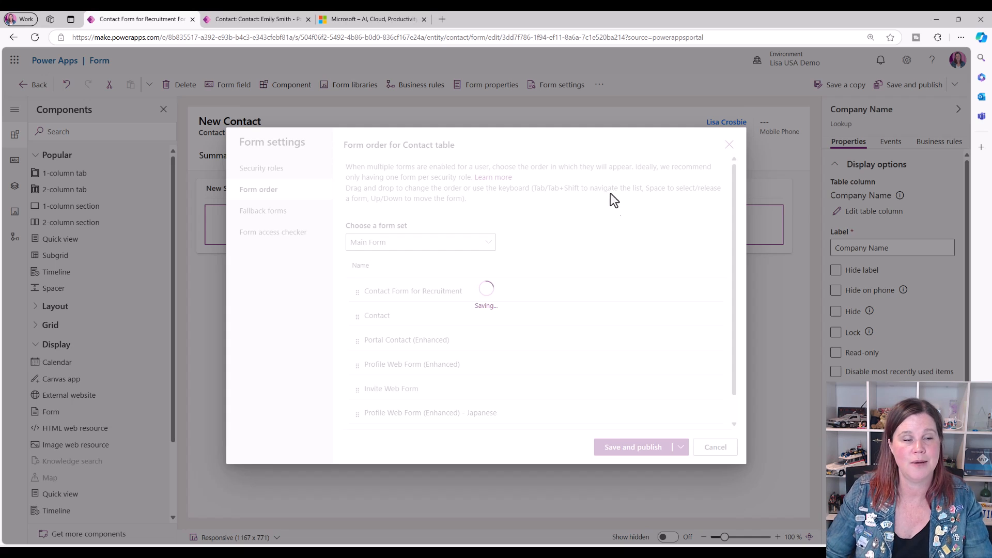
# Step: Leave the form editor, open the Recruitment App from the solution's apps for editing and select its Contacts form
pyautogui.click(261, 19)
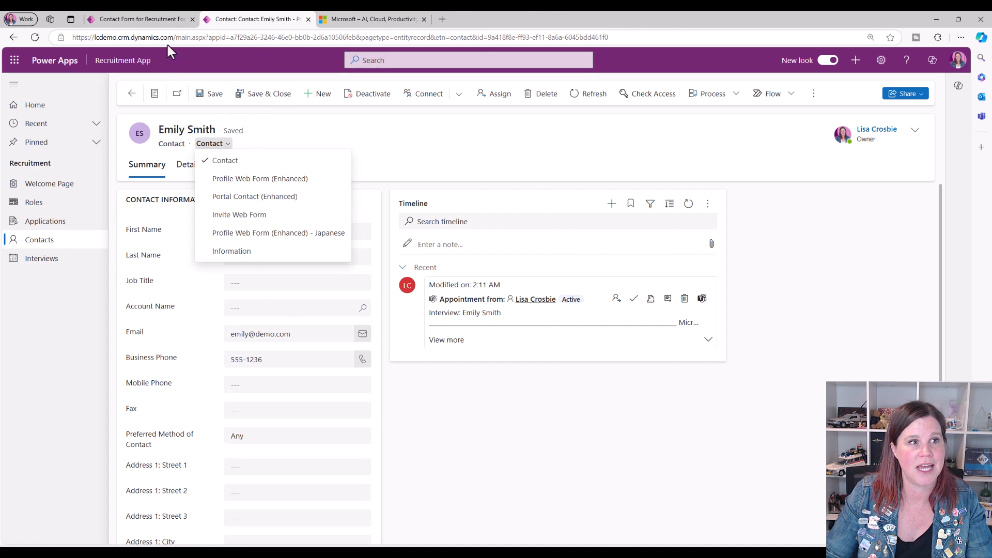
pyautogui.click(157, 22)
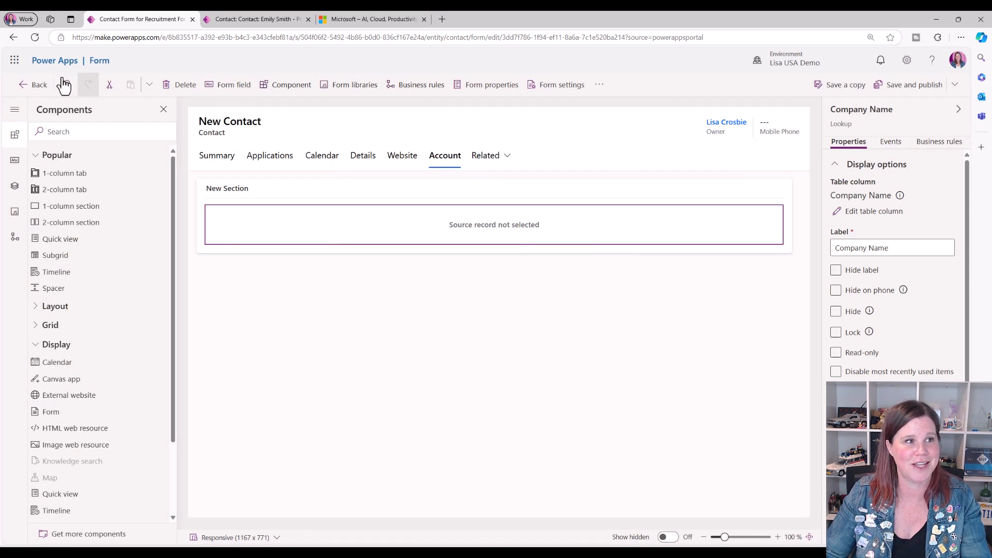
pyautogui.click(36, 85)
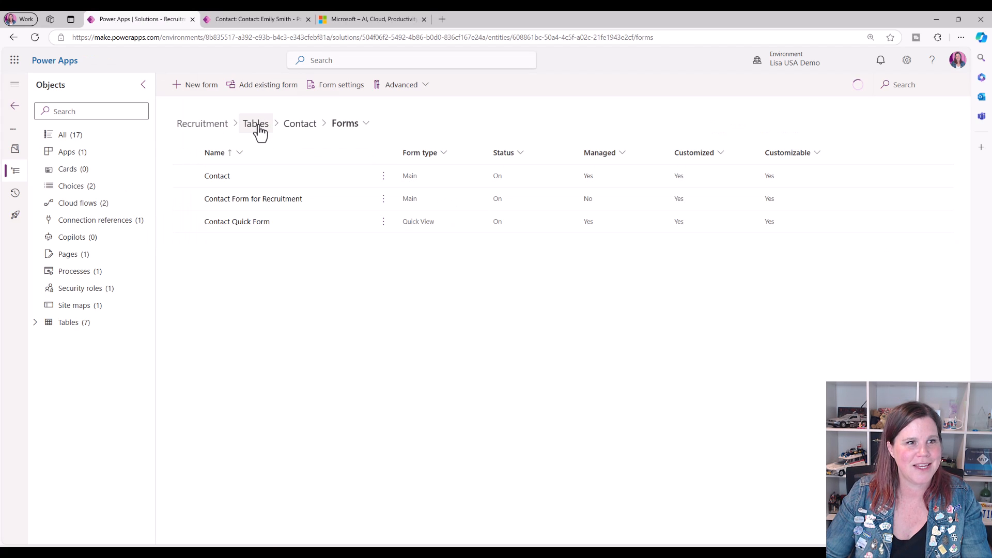
pyautogui.click(67, 154)
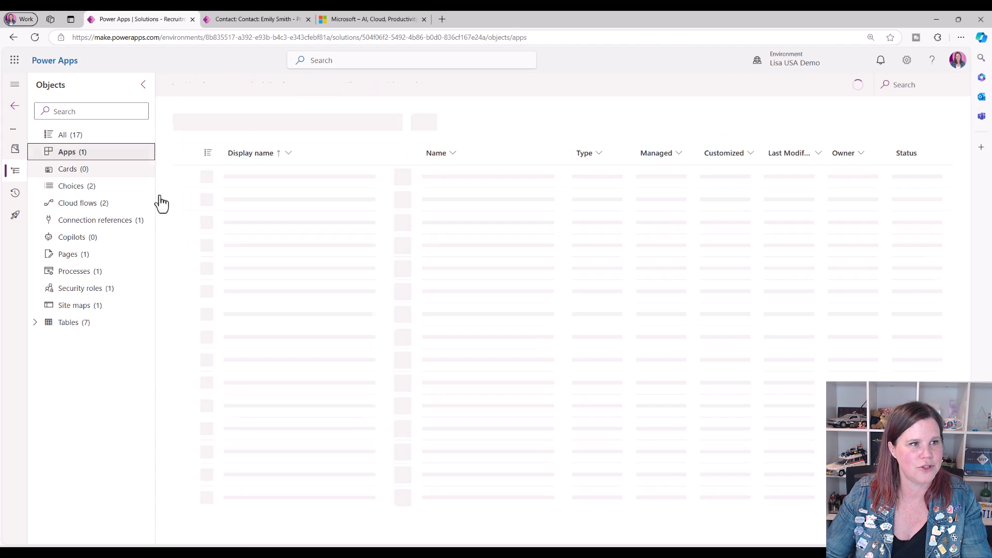
pyautogui.click(249, 178)
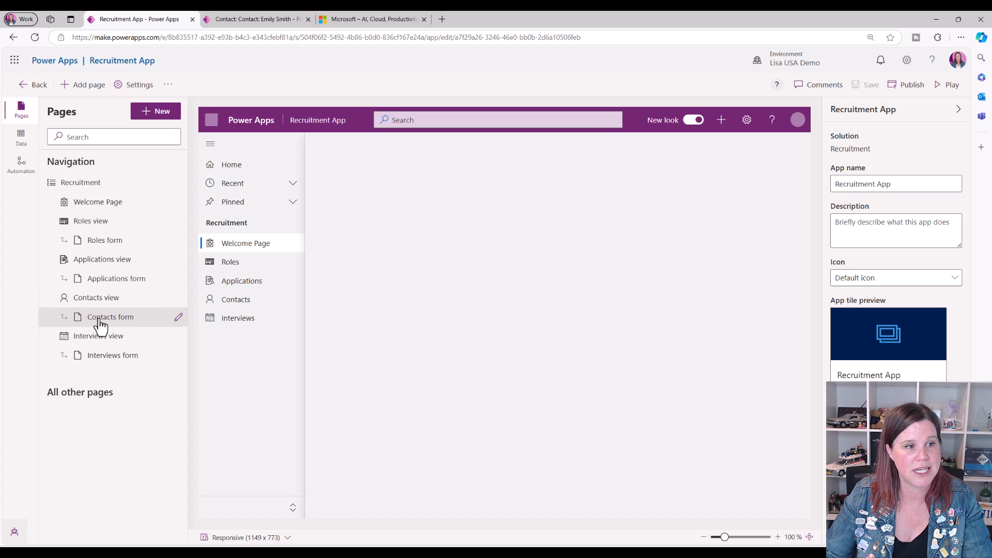
pyautogui.click(98, 317)
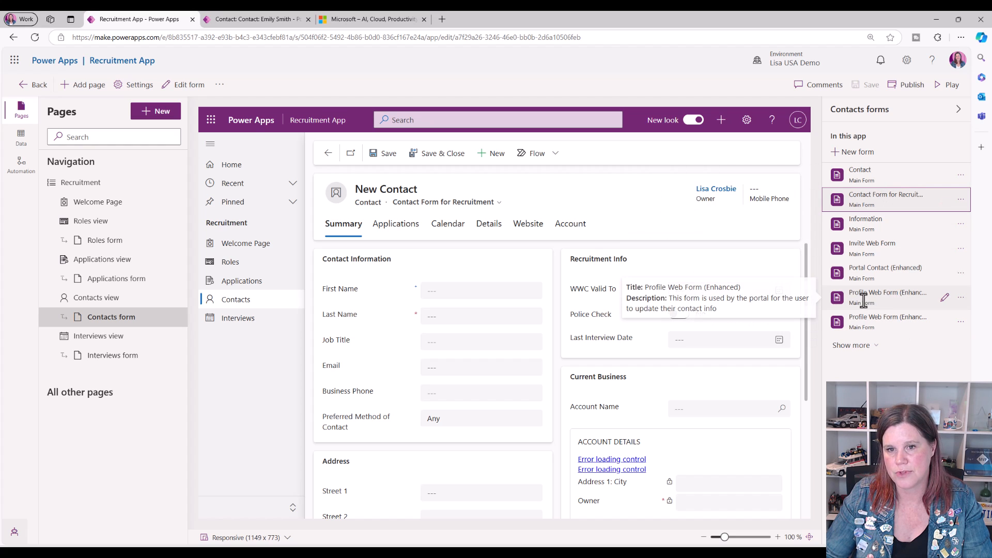
# Step: Remove both Profile Web Form (Enhanced) forms and the Portal Contact (Enhanced) form from the app's Contacts forms
pyautogui.click(959, 299)
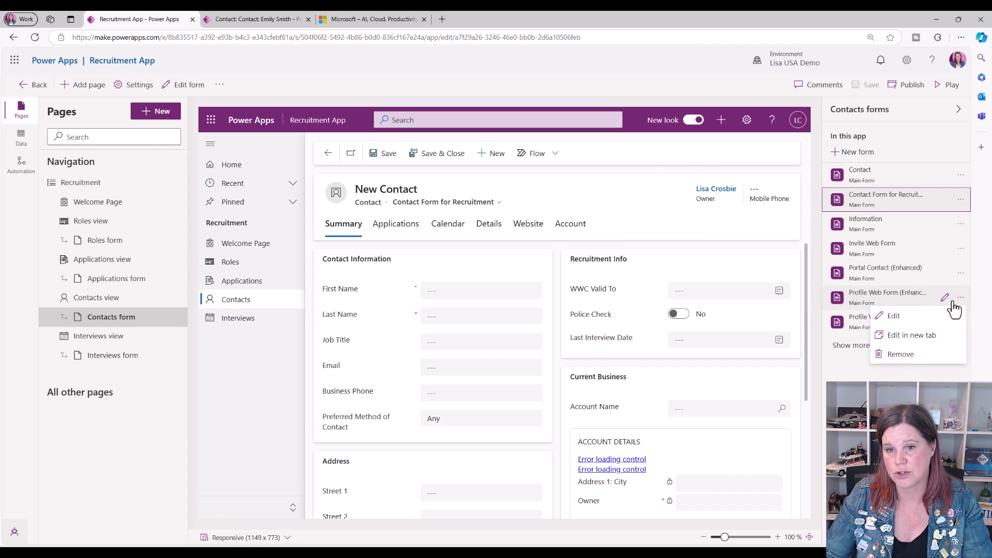
pyautogui.click(900, 354)
pyautogui.click(917, 183)
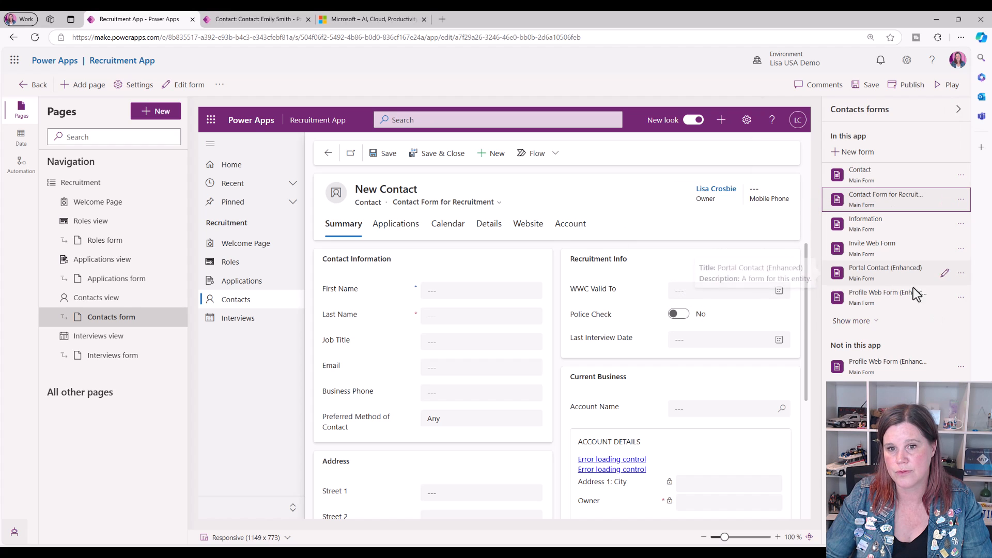
pyautogui.click(960, 298)
pyautogui.click(902, 354)
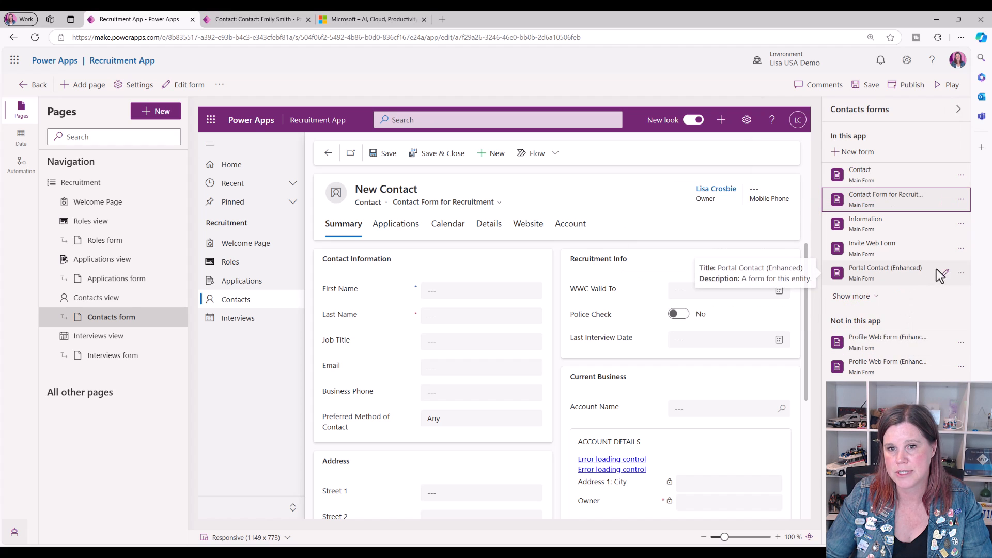
pyautogui.click(961, 273)
pyautogui.click(899, 330)
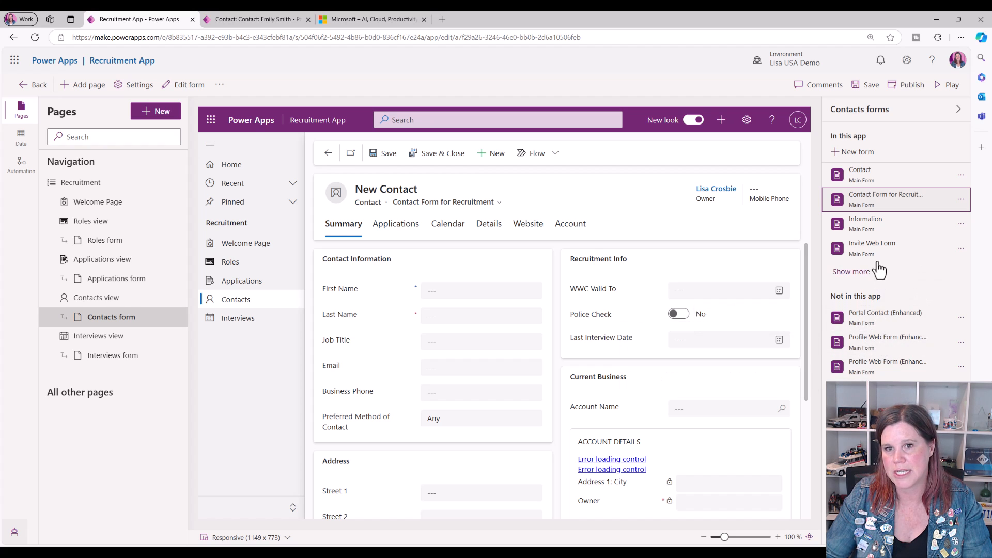
# Step: Save and publish the Recruitment App, and play it
pyautogui.click(959, 200)
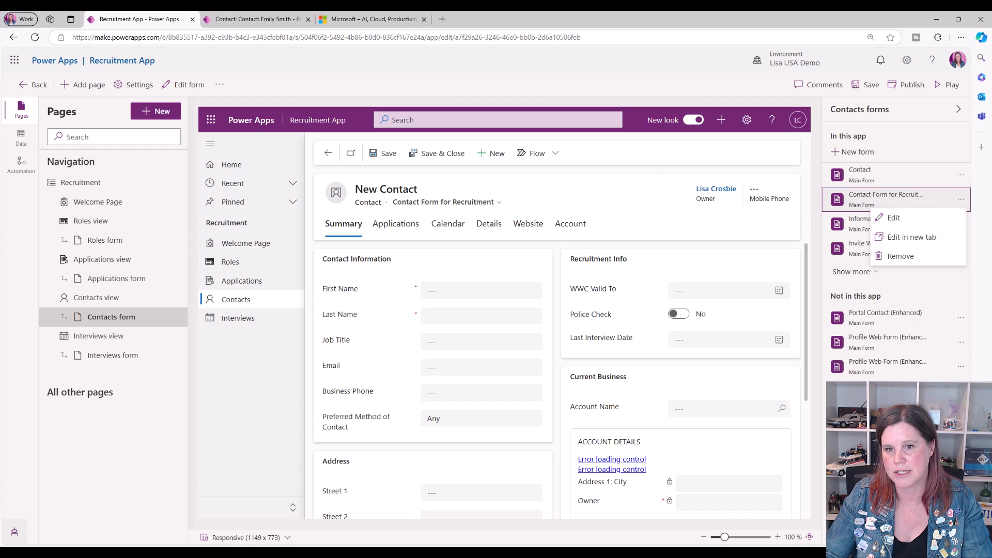
pyautogui.click(867, 85)
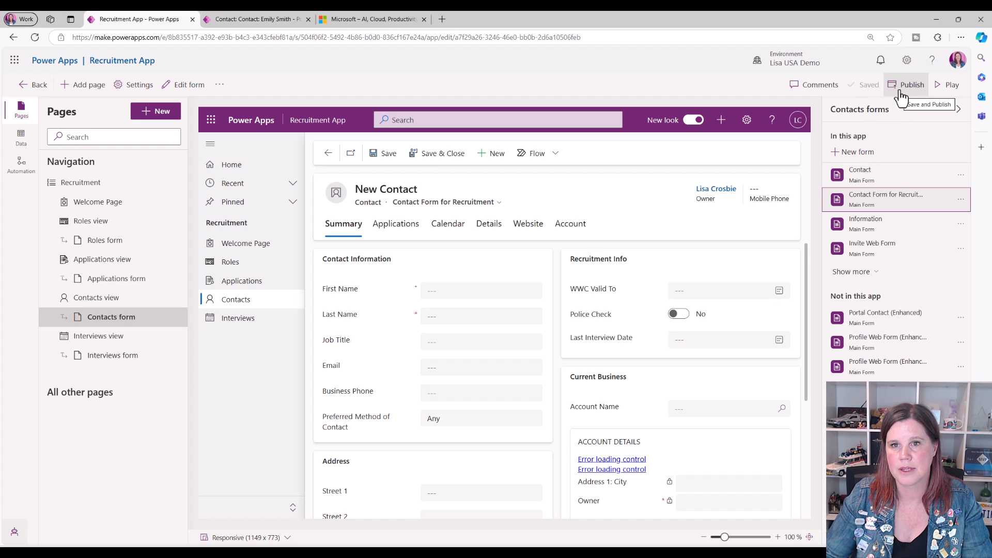
pyautogui.click(899, 92)
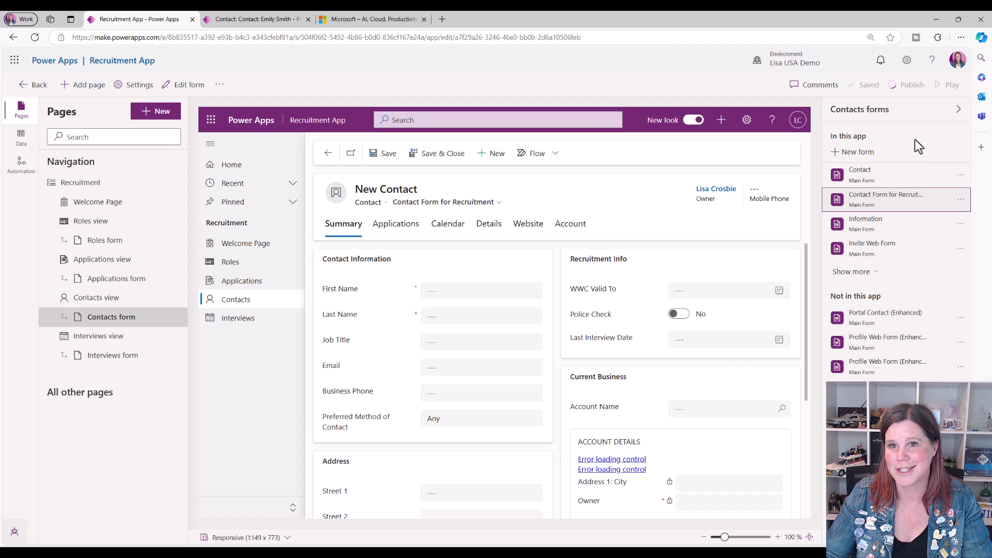
pyautogui.click(937, 88)
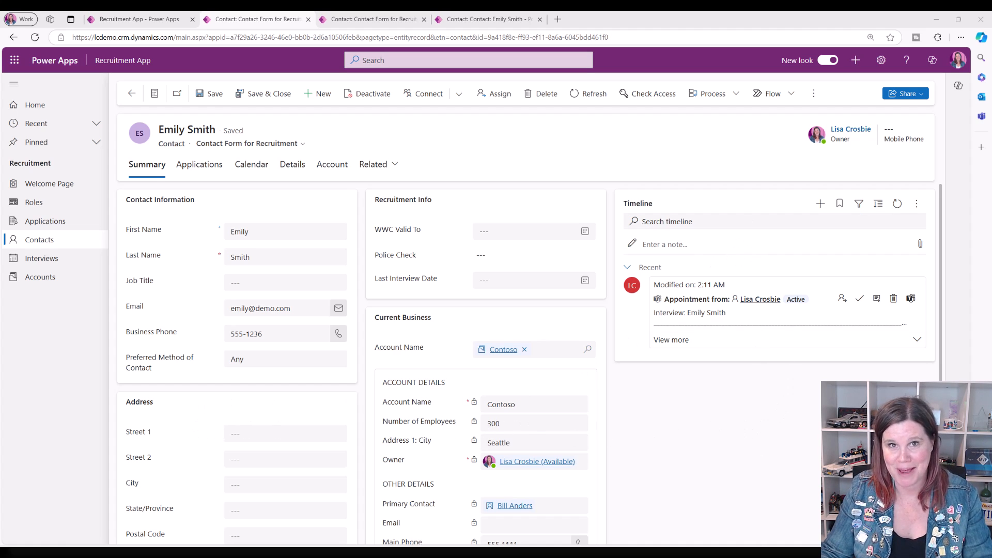
# Step: Examine the contact record's Applications, Calendar and Details tabs and the account quick view on its Summary tab
pyautogui.click(181, 167)
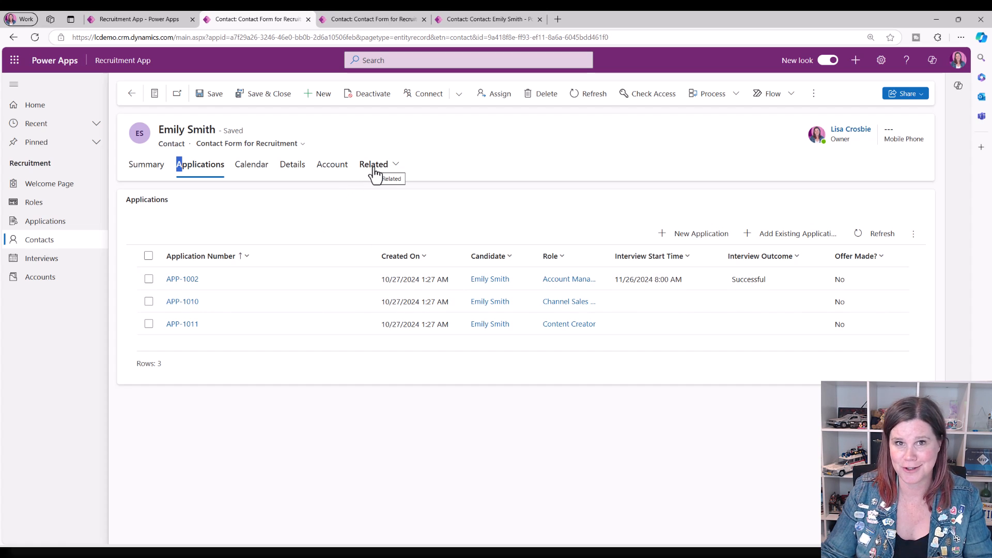
pyautogui.click(261, 175)
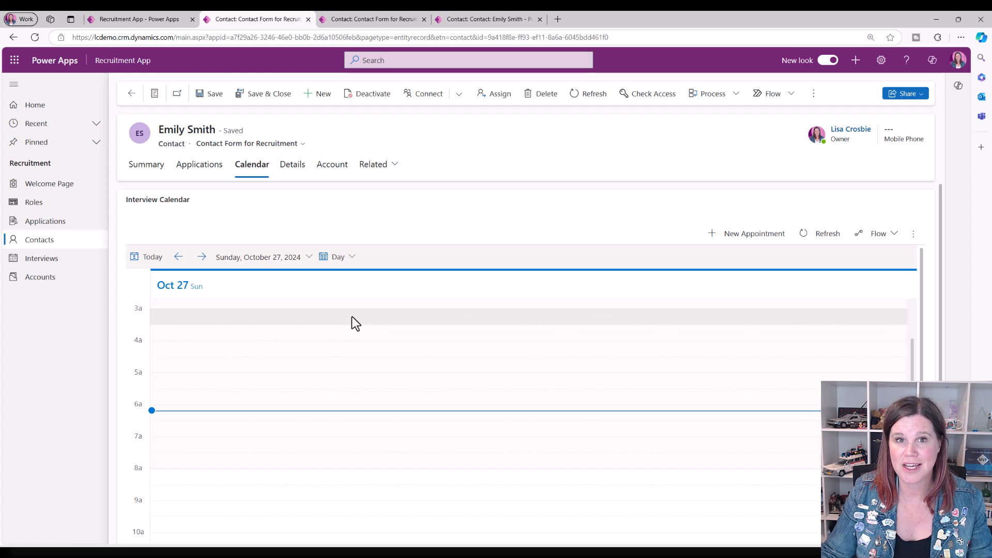
pyautogui.click(354, 258)
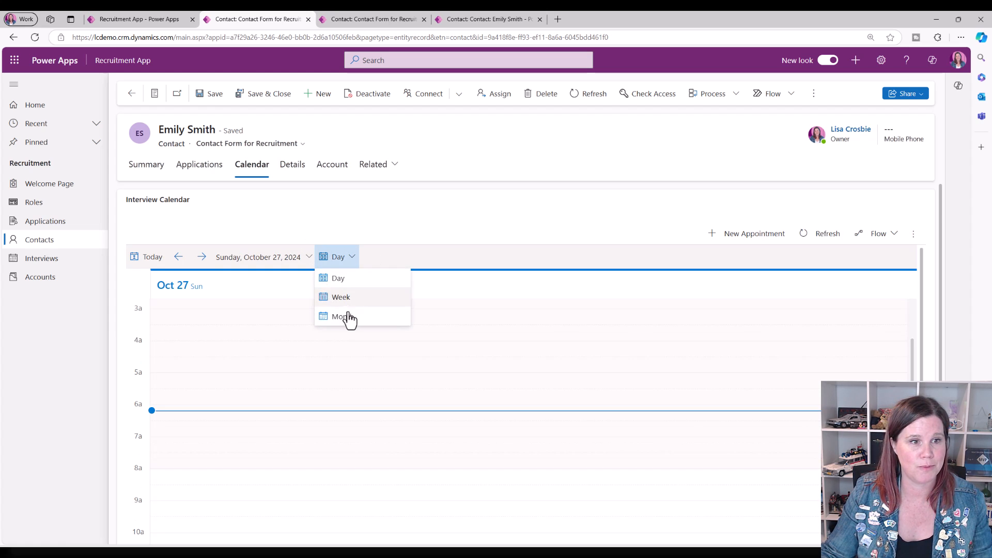
pyautogui.click(293, 166)
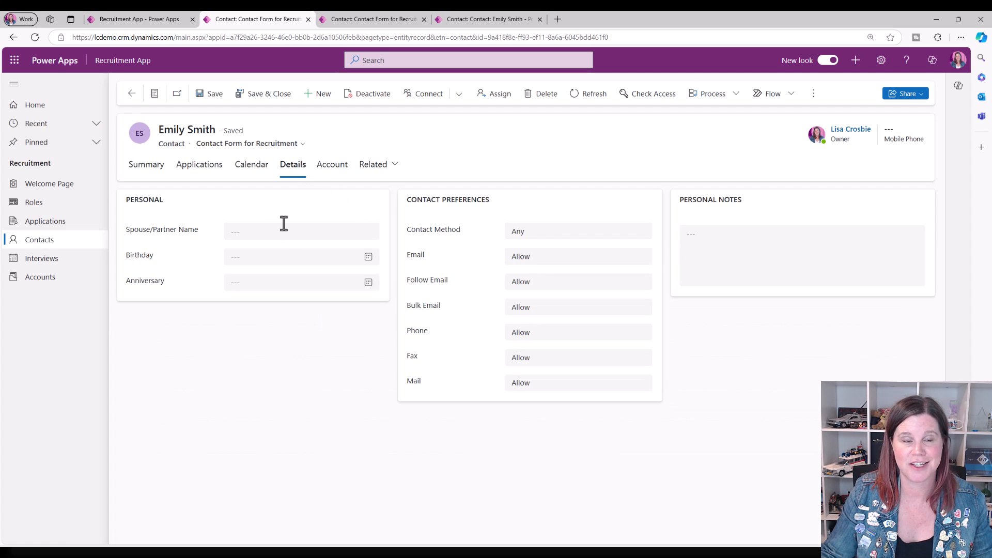
pyautogui.click(150, 165)
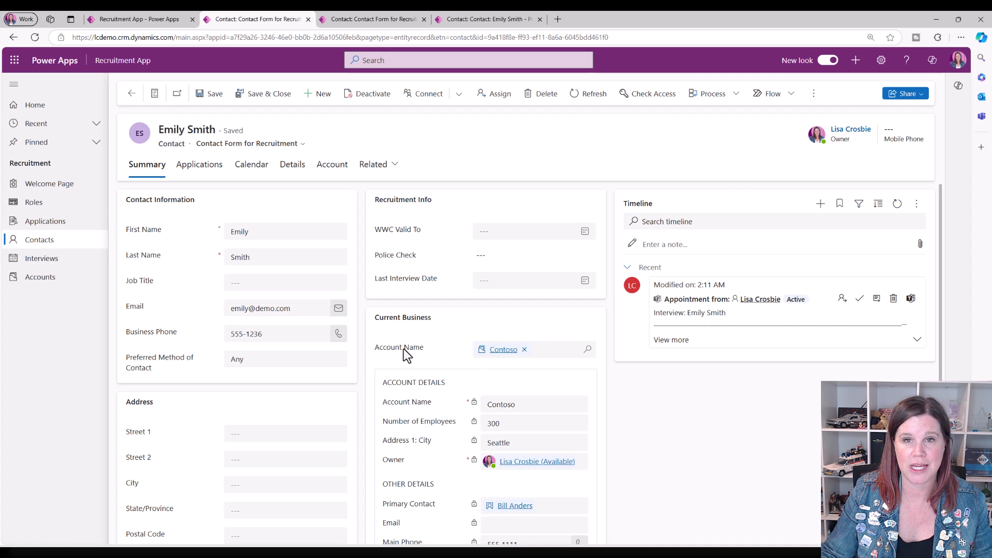
pyautogui.moveTo(404, 349)
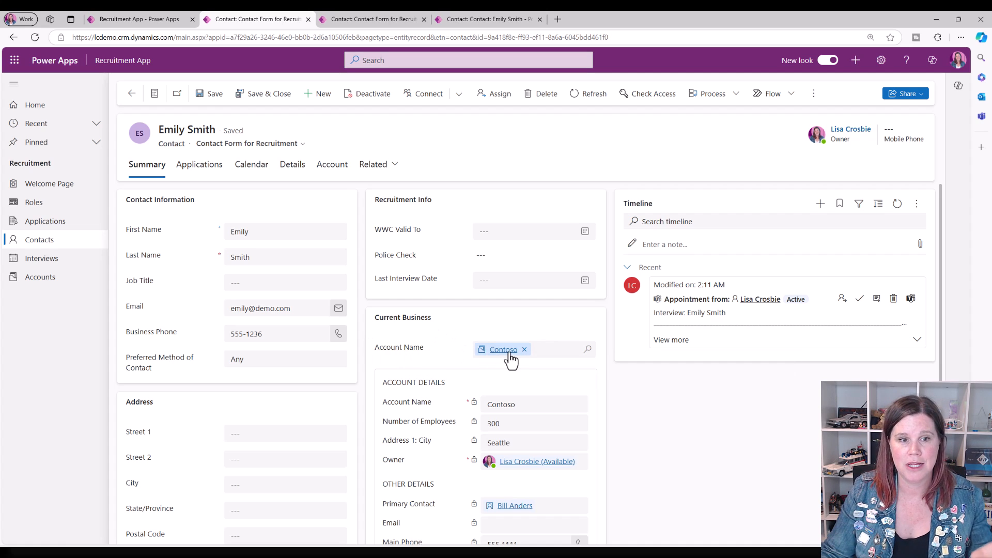
pyautogui.scroll(-1, 405, 346)
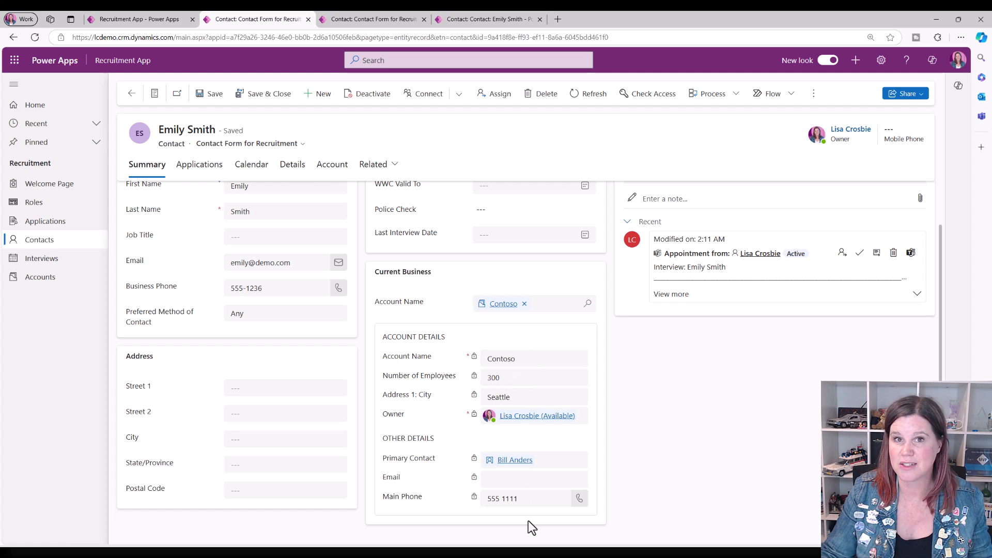
# Step: Change the Contoso account's phone number in the embedded form on the Account tab and save the record
pyautogui.click(332, 165)
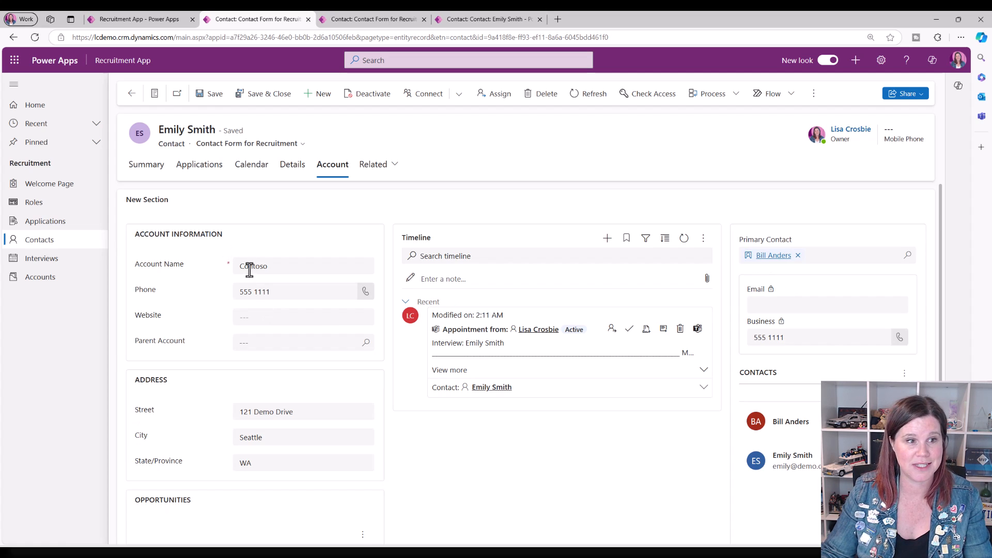
pyautogui.click(277, 293)
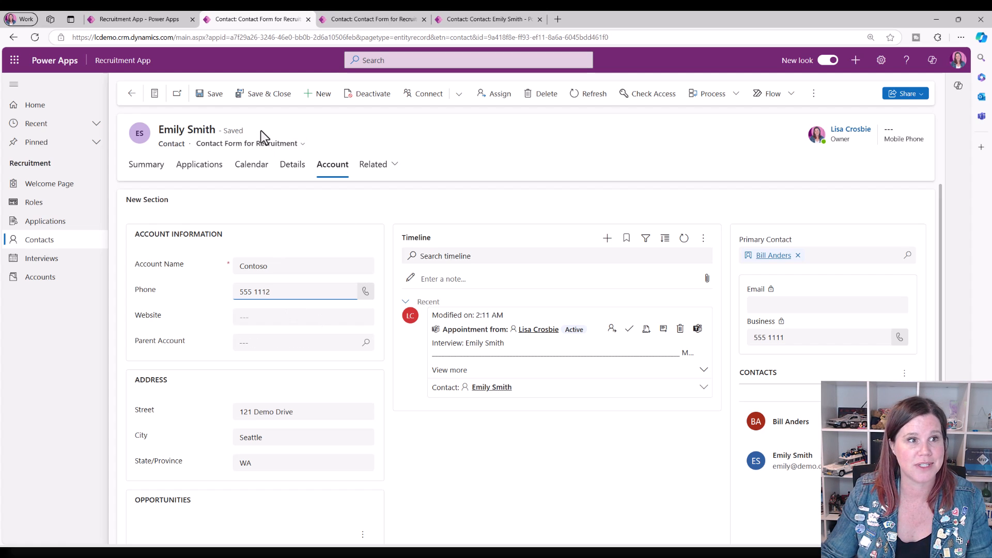
pyautogui.click(222, 101)
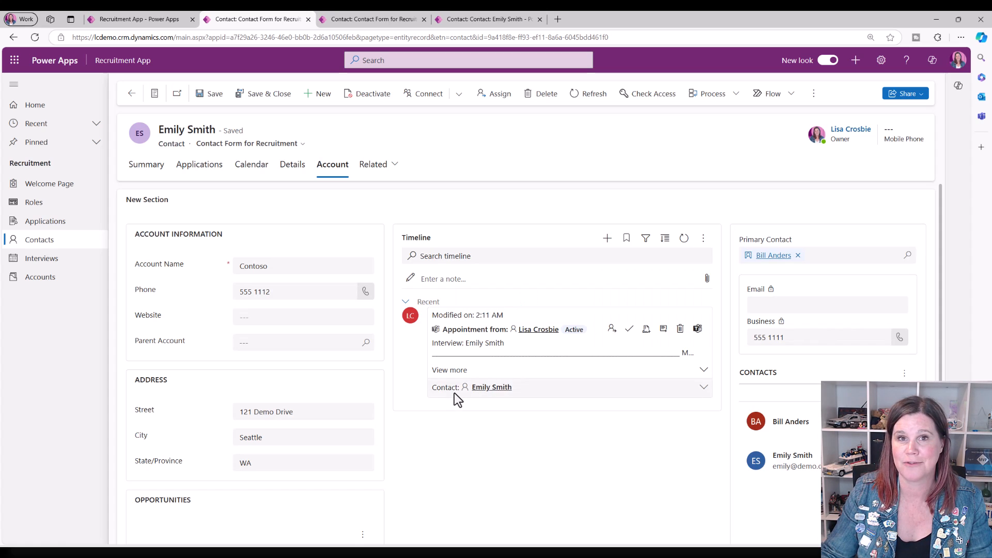